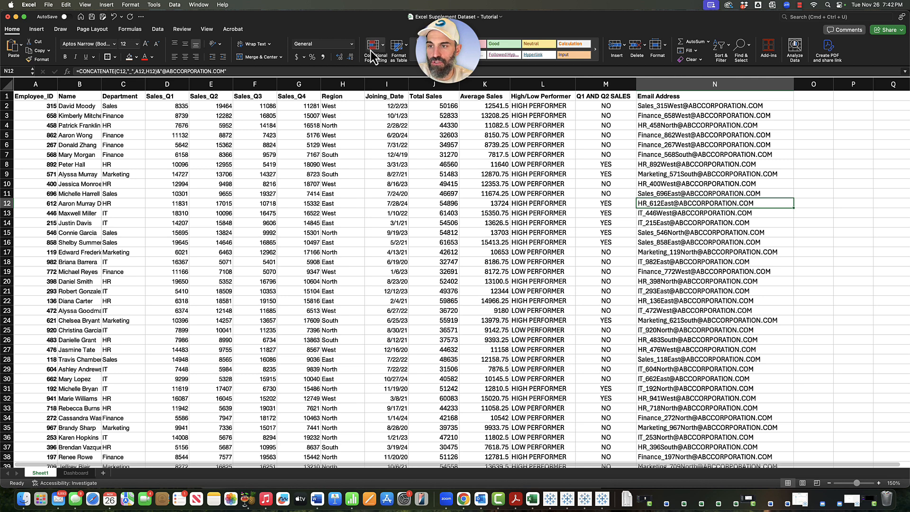
Examine the Dashboard sheet's Department, Total Sales and Number of Salespeople cells, including the formula behind the salespeople count.
click(75, 473)
click(264, 166)
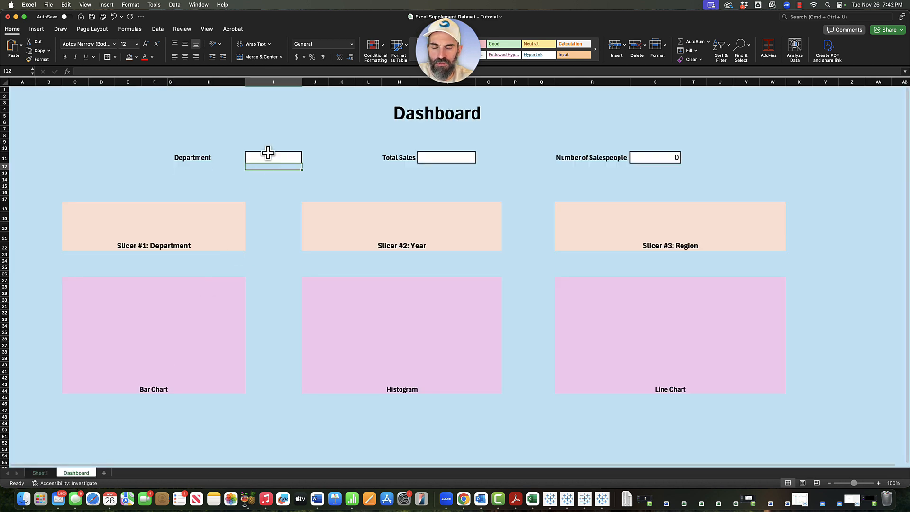
click(267, 155)
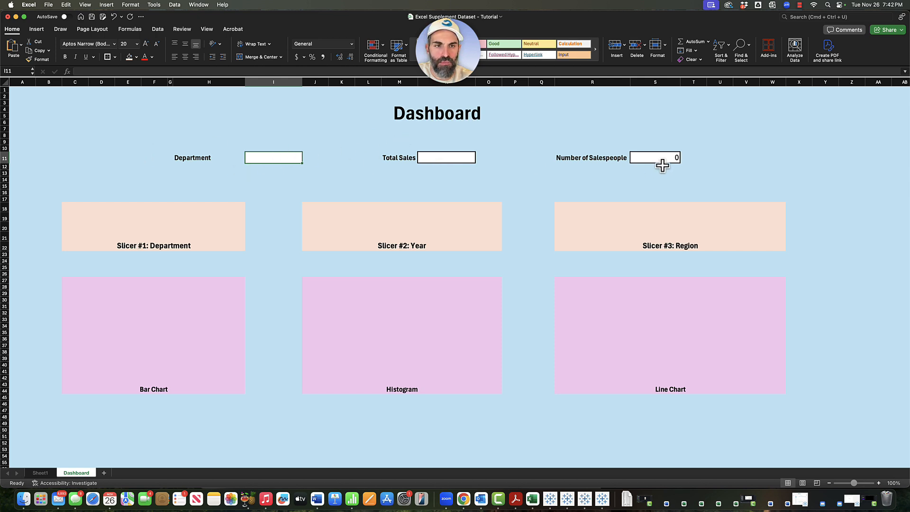
drag(702, 148, 198, 163)
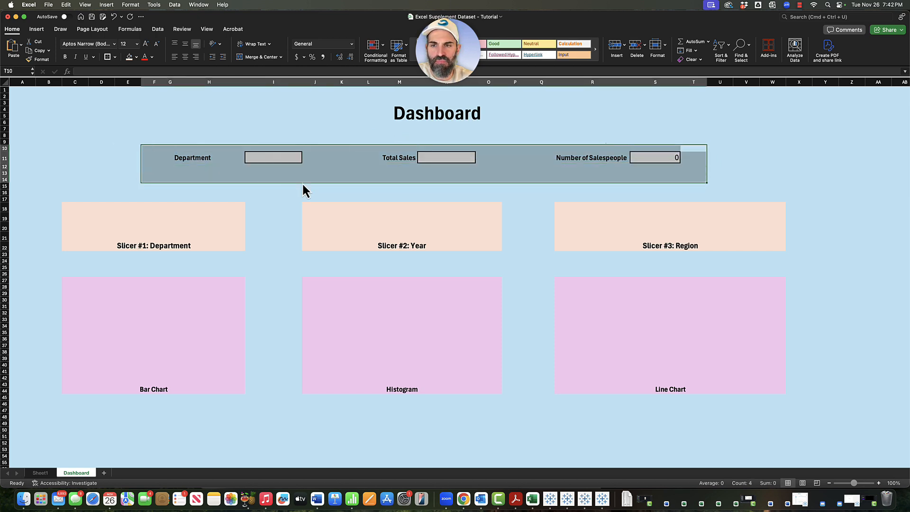
click(289, 158)
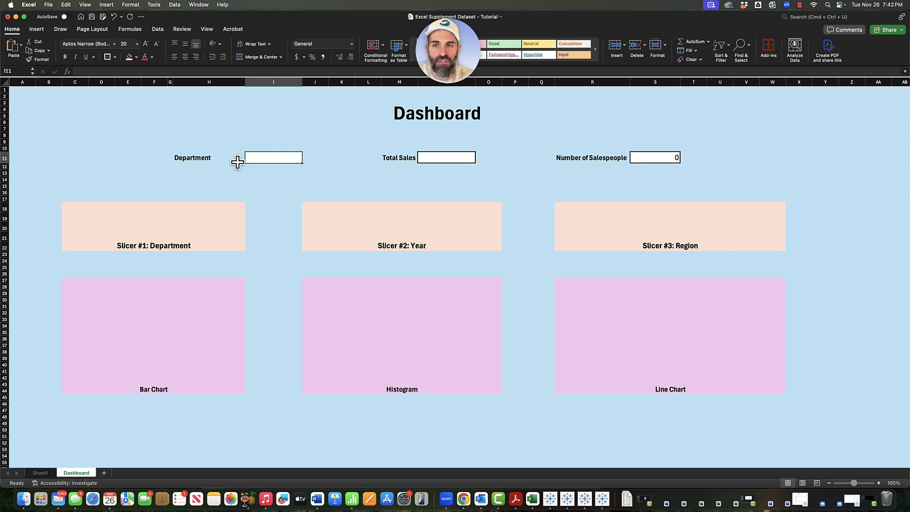
click(453, 162)
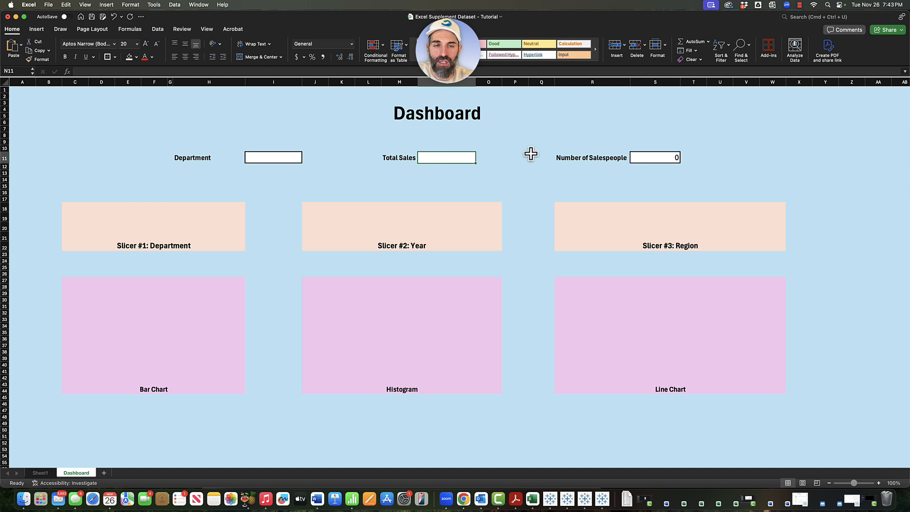
click(654, 157)
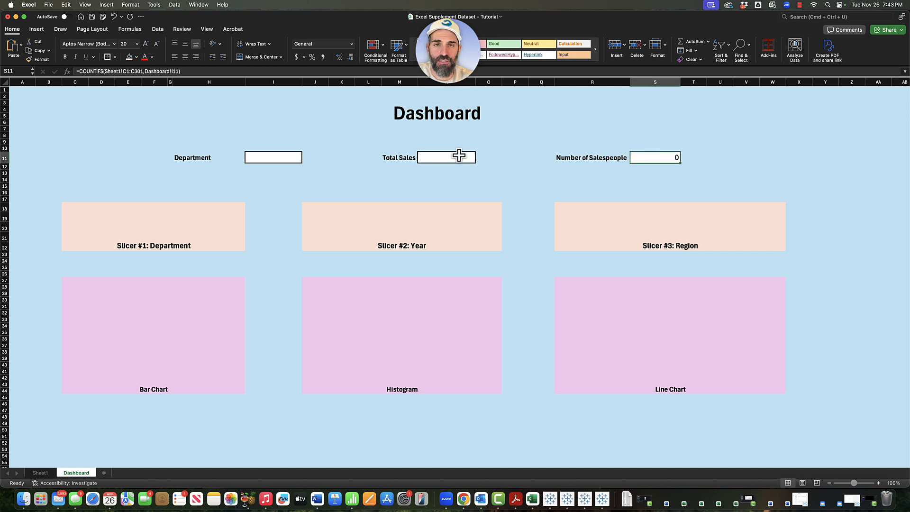
click(270, 159)
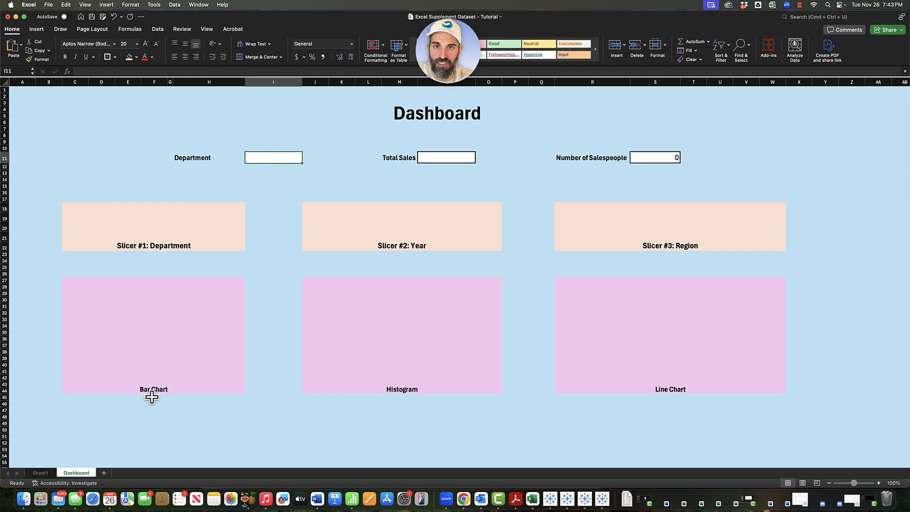
Add a new worksheet after Dashboard, enlarge its zoom to 149%, and rename it DATA.
click(104, 473)
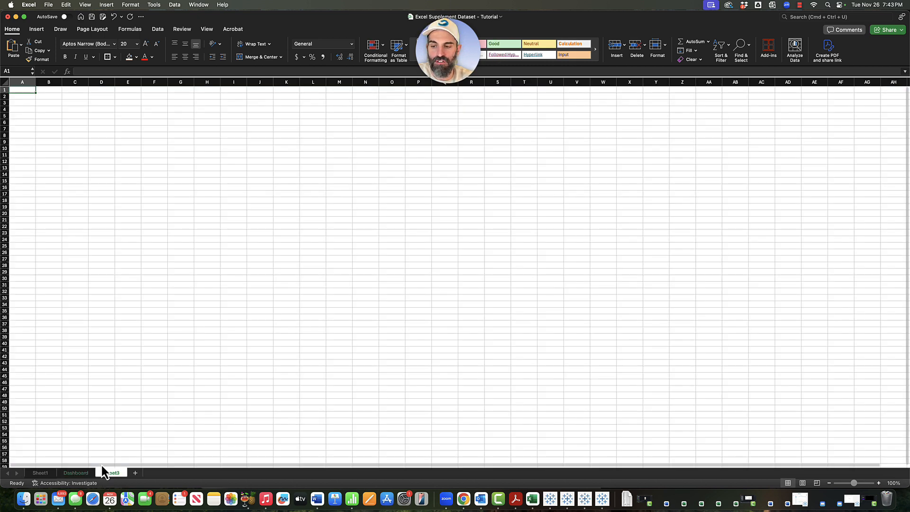
click(859, 482)
click(859, 483)
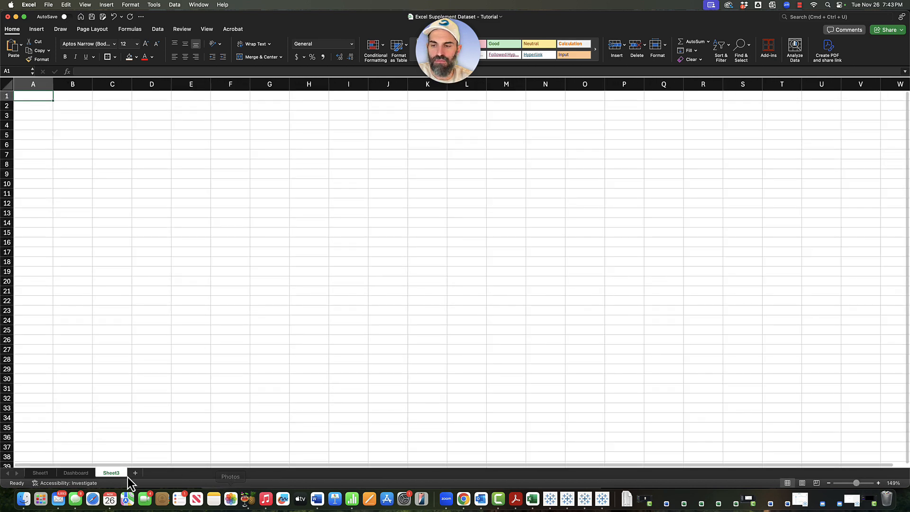
double_click(108, 472)
text(DATA)
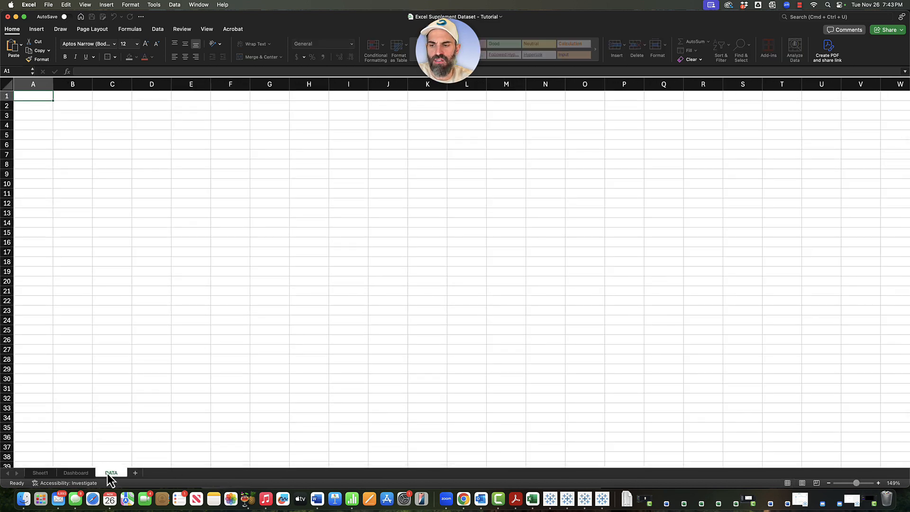
key(Return)
Convert the whole Sheet1 dataset, A1:N301, into a table that uses the first row as headers.
click(41, 473)
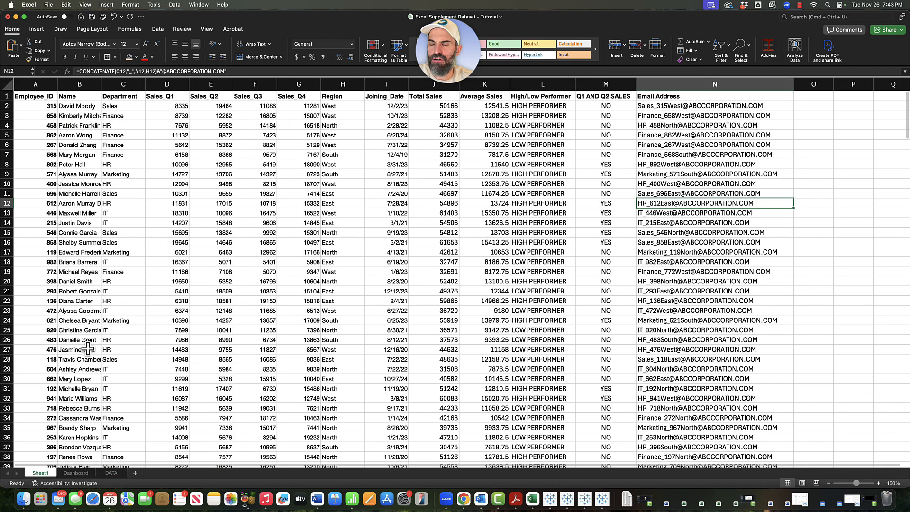
click(122, 242)
click(115, 158)
click(149, 211)
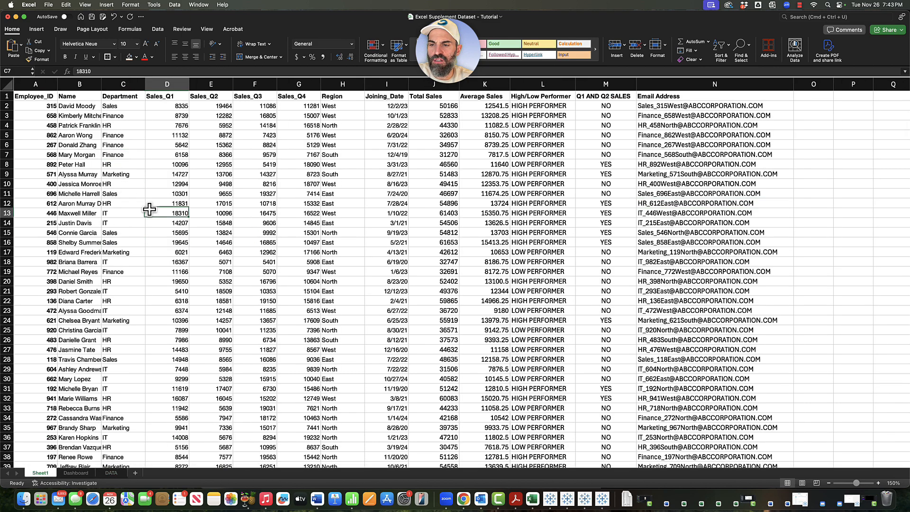
click(118, 118)
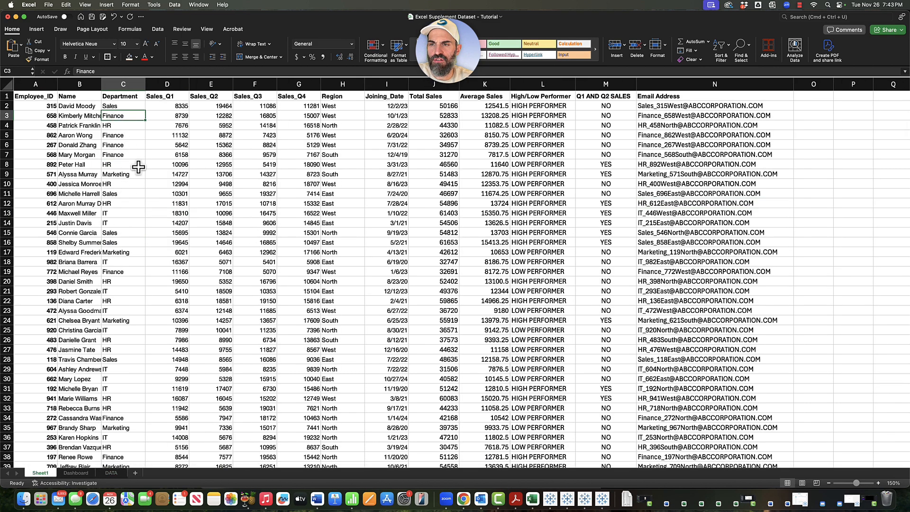
click(163, 164)
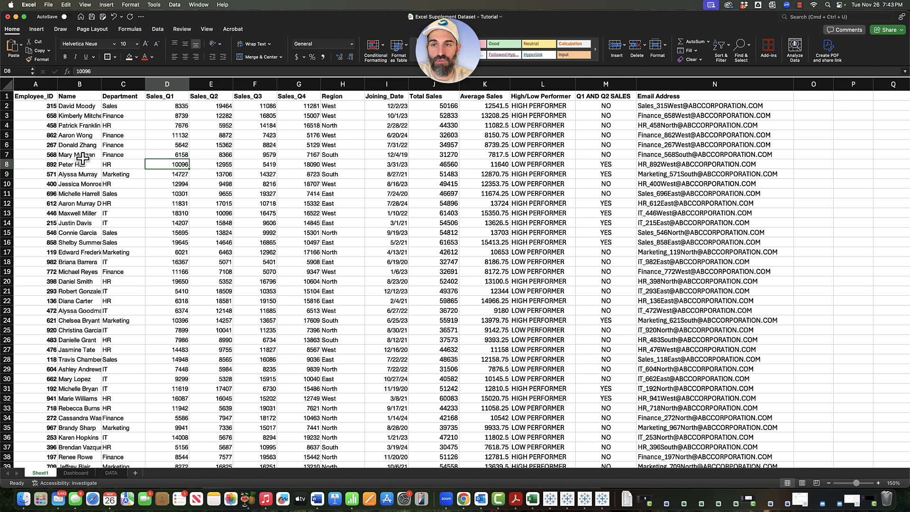
key(super+a)
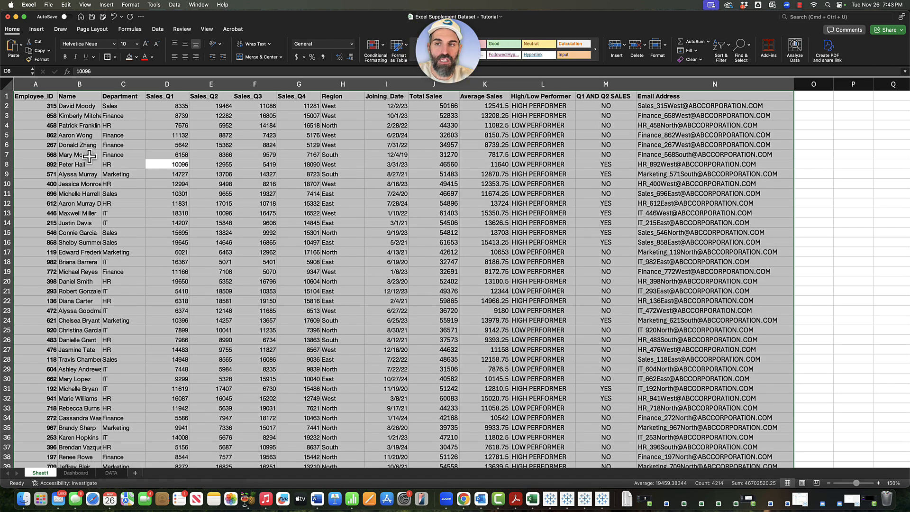
click(37, 30)
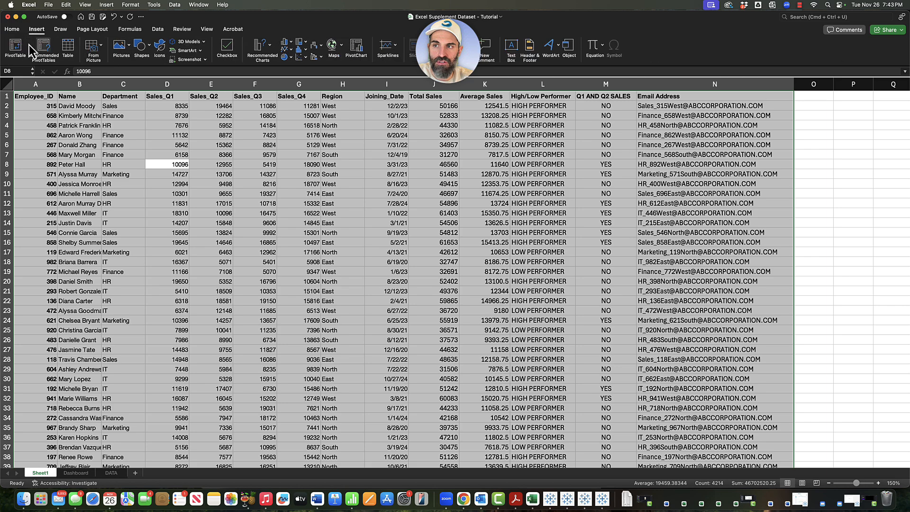
click(66, 53)
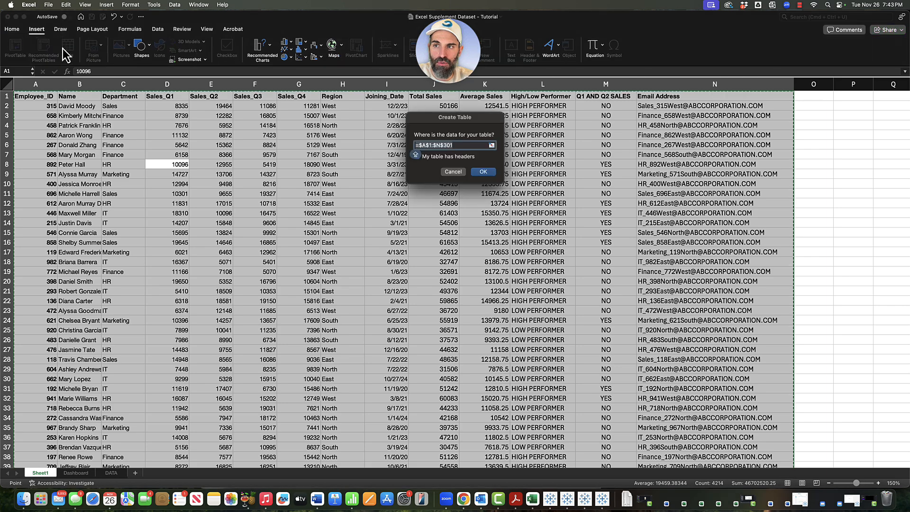
click(486, 172)
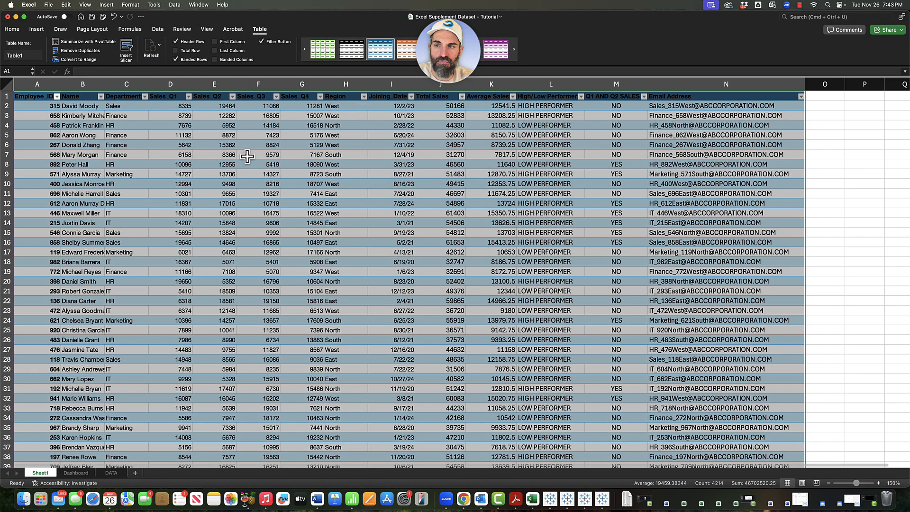
click(213, 146)
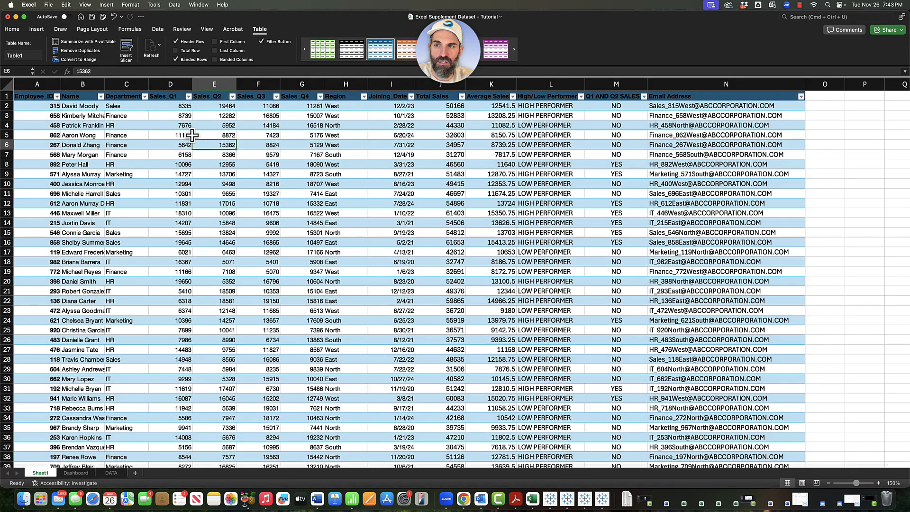
Check the distinct values in Sheet1's Department column and enter Departments, Finance and HR in A1:A3 of the DATA sheet.
click(145, 97)
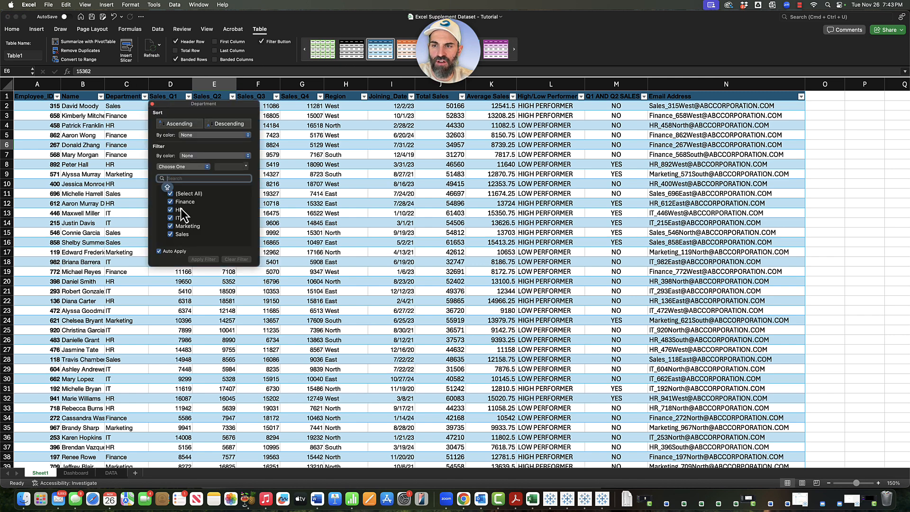
click(116, 478)
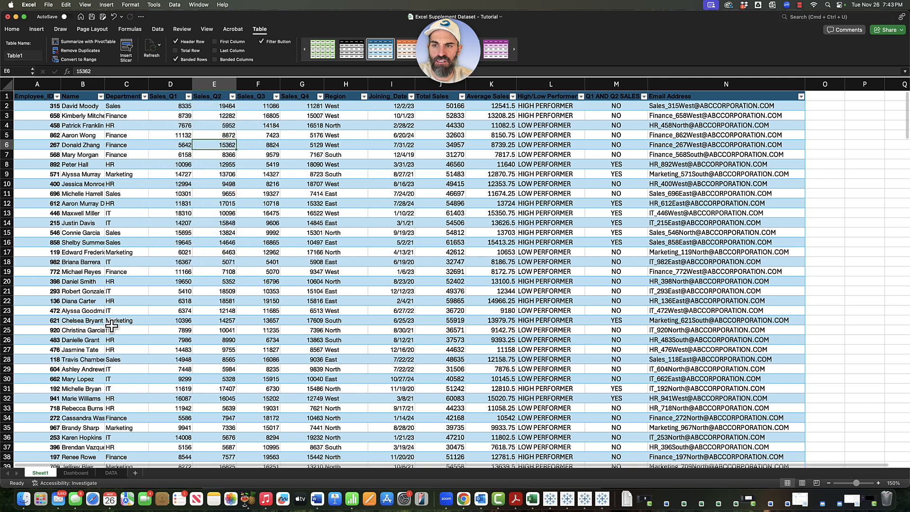
click(112, 474)
text(DEPAR)
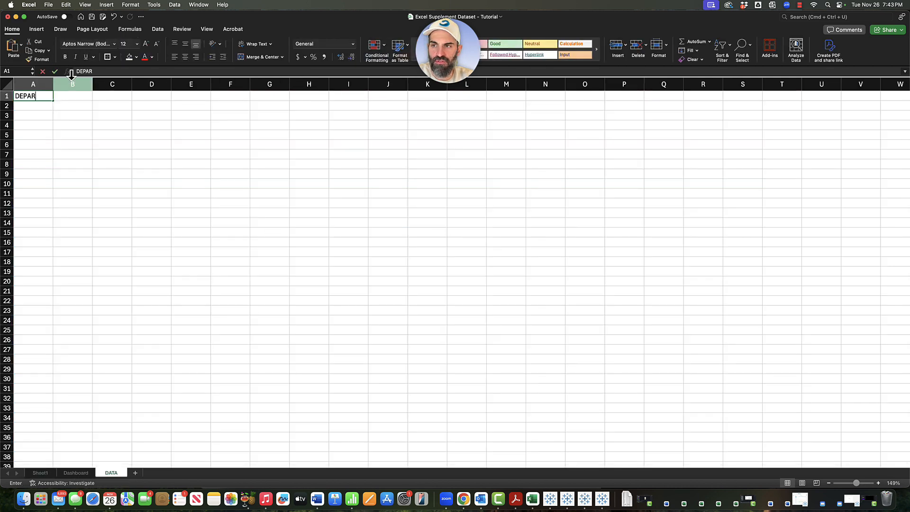
text(tmn)
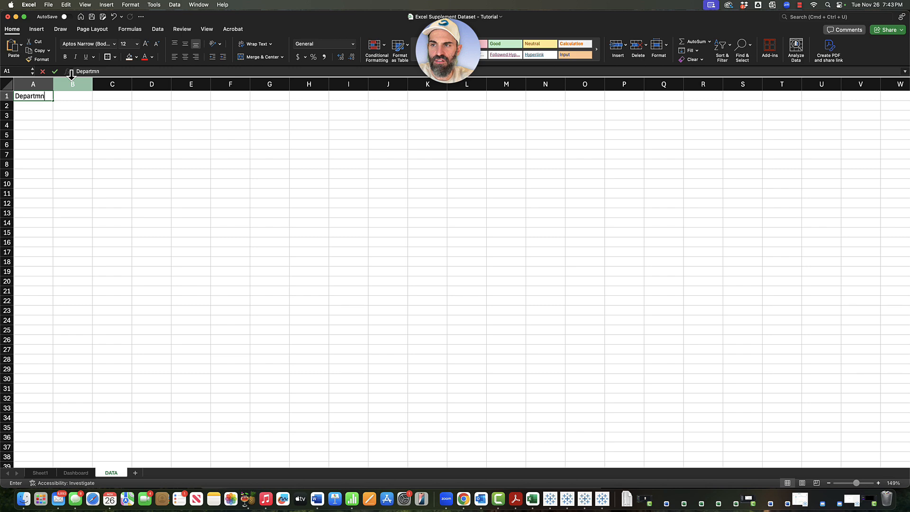
key(BackSpace)
text(ents)
key(Return)
text(Finance)
key(Return)
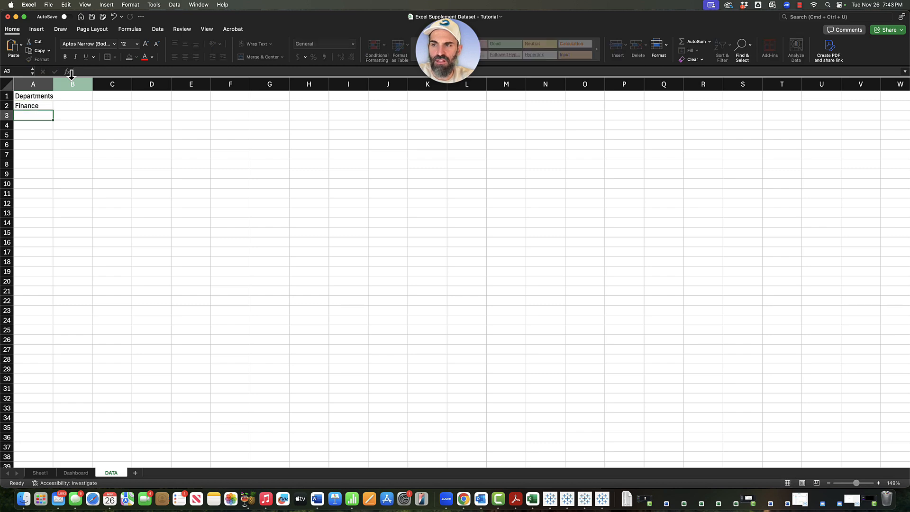
text(HR)
key(Return)
Recheck the Department filter values in Sheet1 and complete the DATA sheet's list with IT, Marketing and Sales in A4:A6.
key(super+Tab)
key(super+Tab)
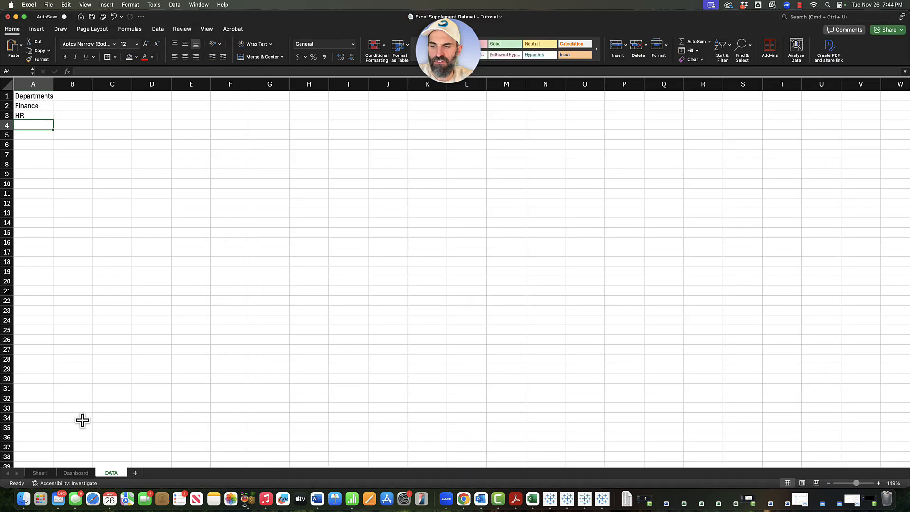
click(41, 473)
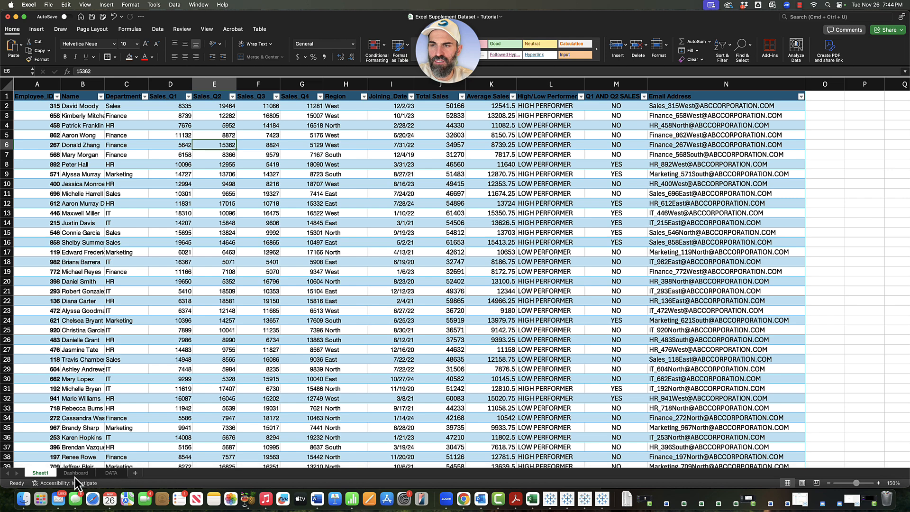
click(145, 97)
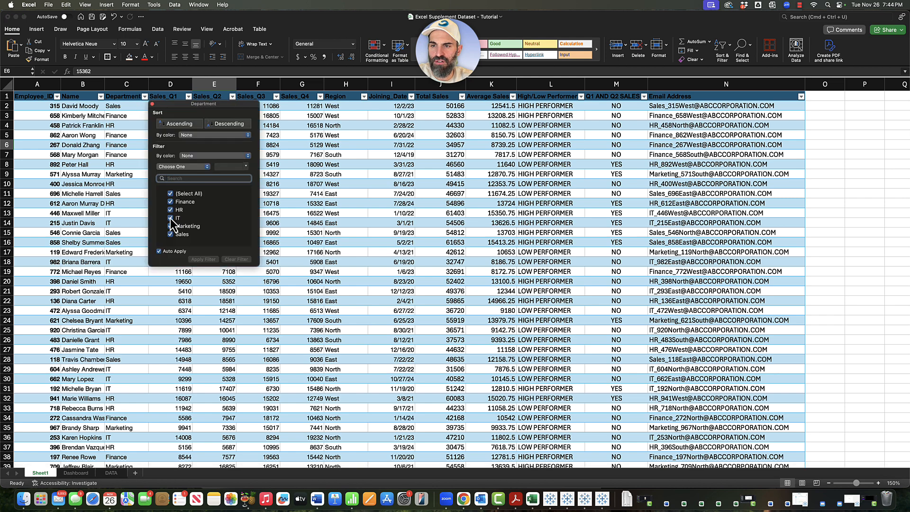
click(116, 476)
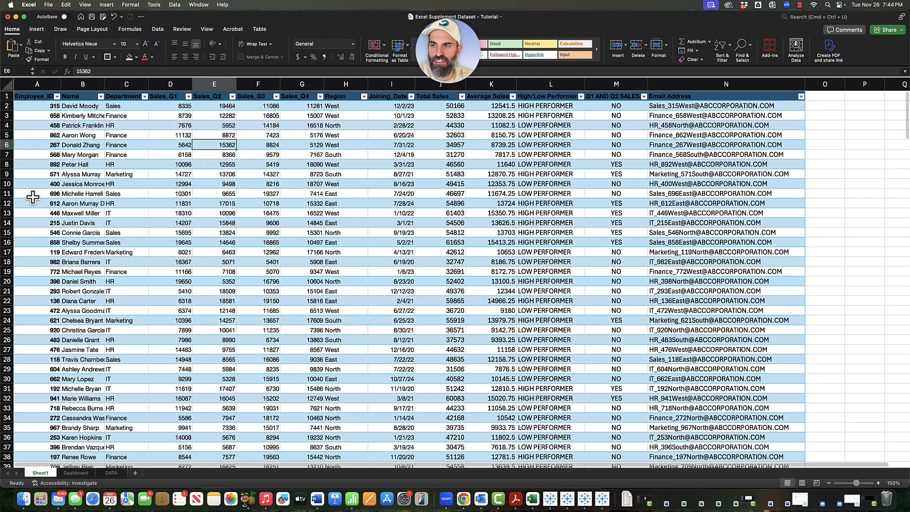
click(111, 473)
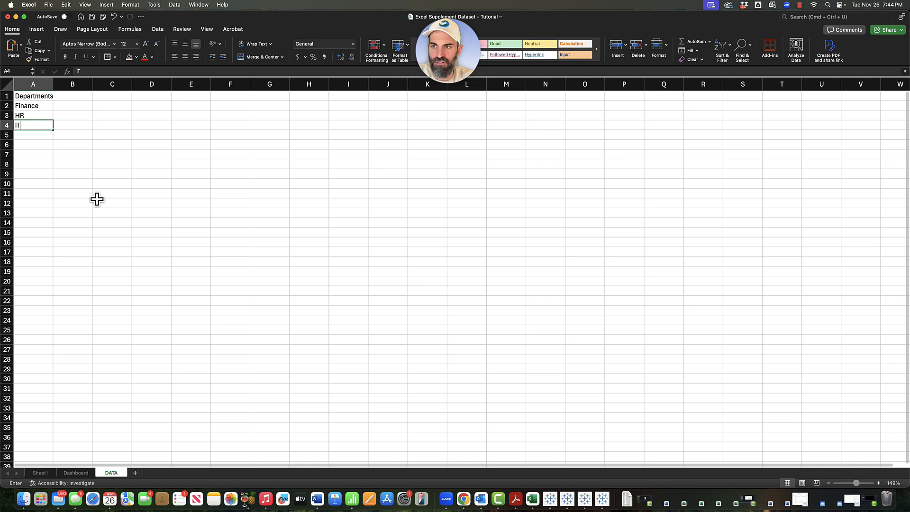
key(Return)
text(Marketing)
key(Return)
text(Sales)
key(Return)
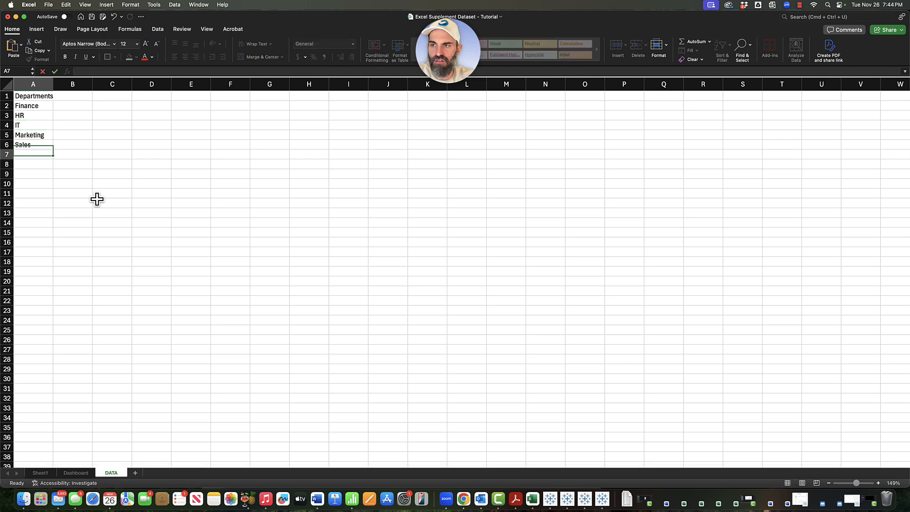
Create a data validation rule for the Department input cell I11 on the Dashboard sheet that allows a List.
click(76, 473)
click(260, 156)
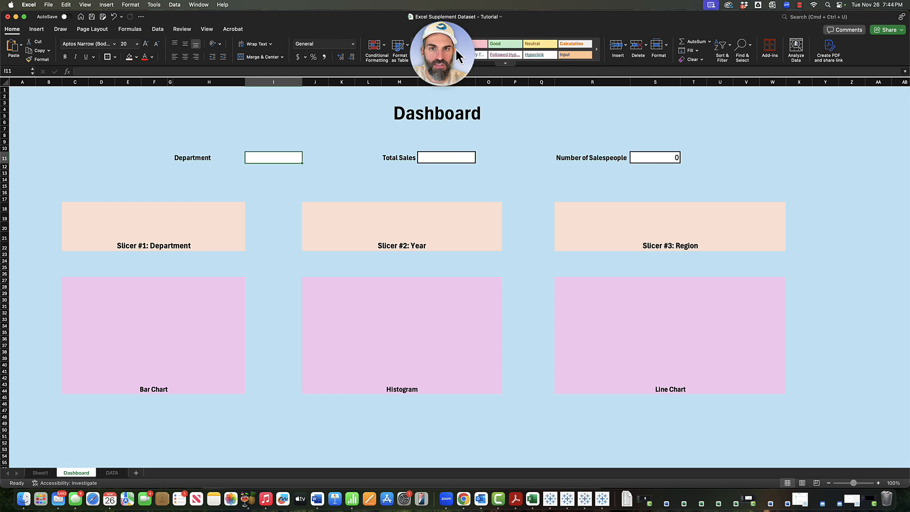
mouse_move(459, 56)
mouse_down()
mouse_move(76, 105)
mouse_move(86, 108)
mouse_up()
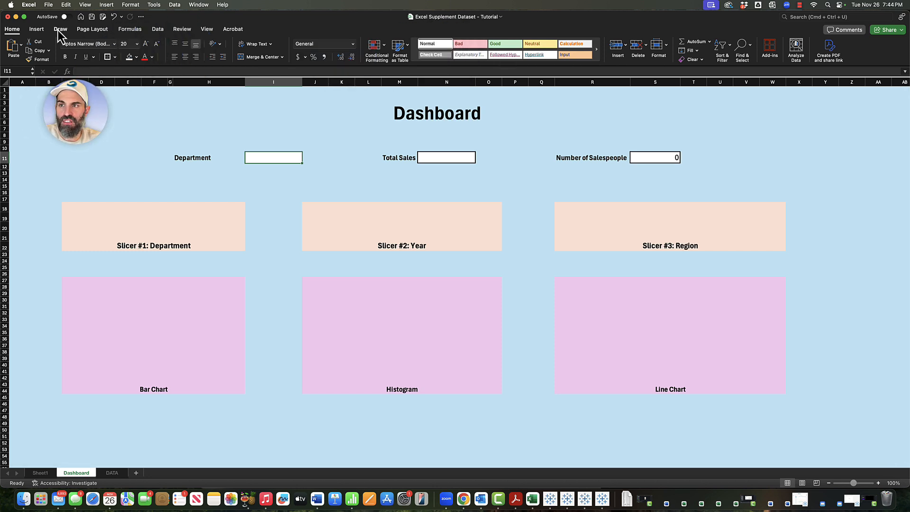
click(158, 29)
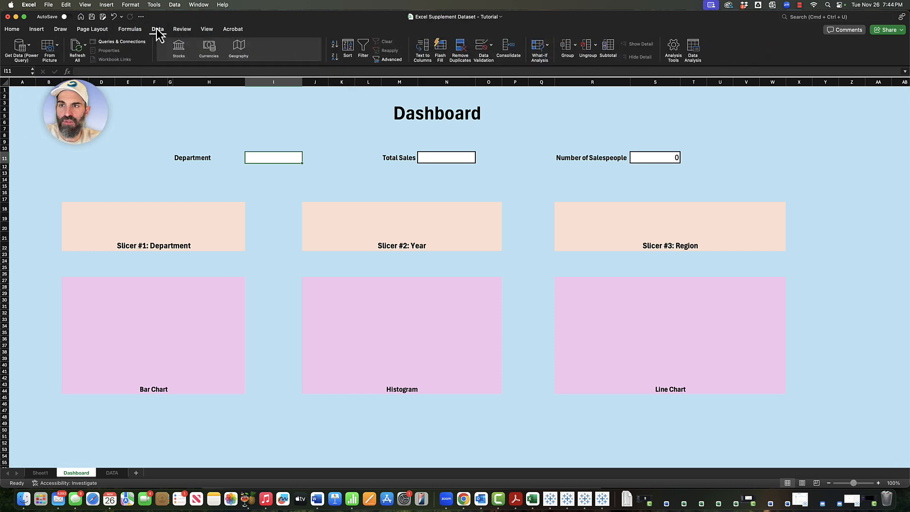
click(483, 47)
click(379, 143)
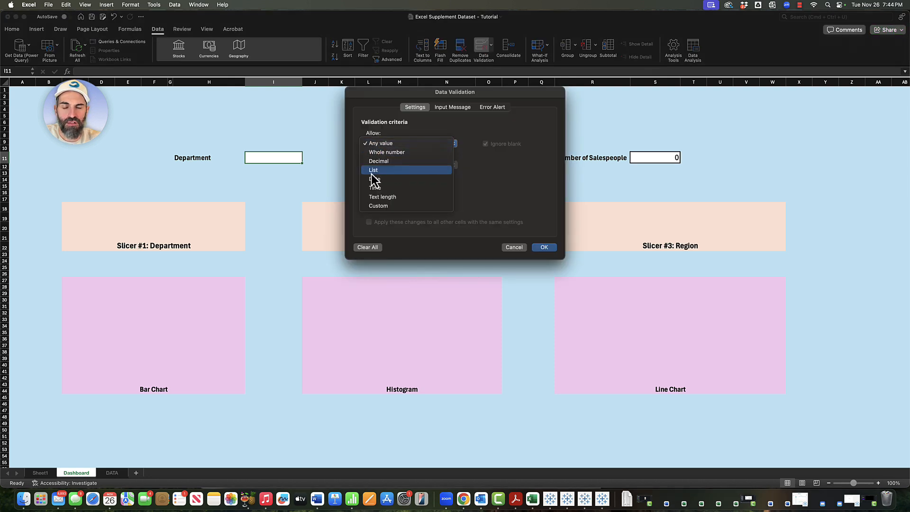
click(496, 101)
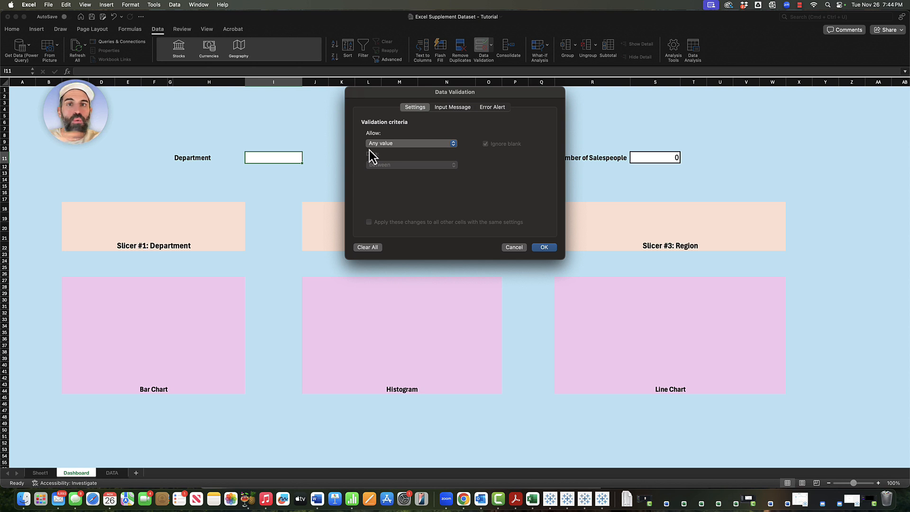
click(406, 146)
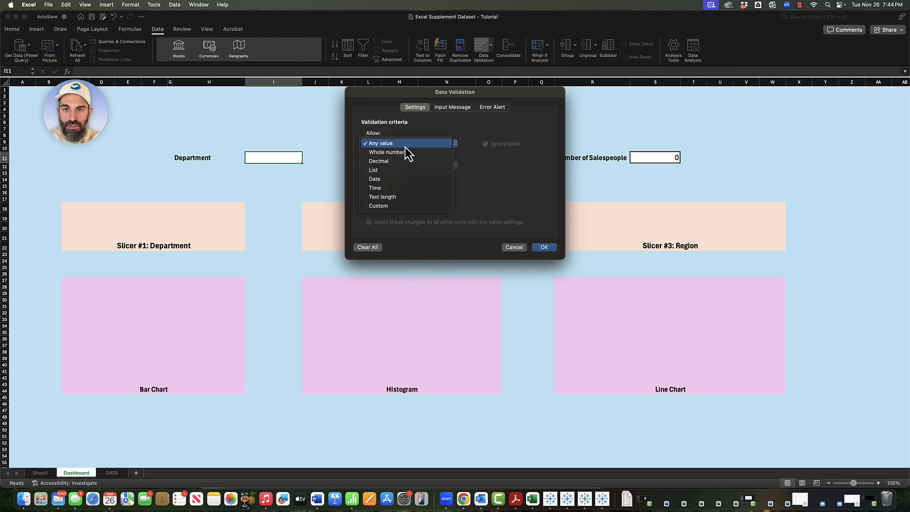
click(386, 171)
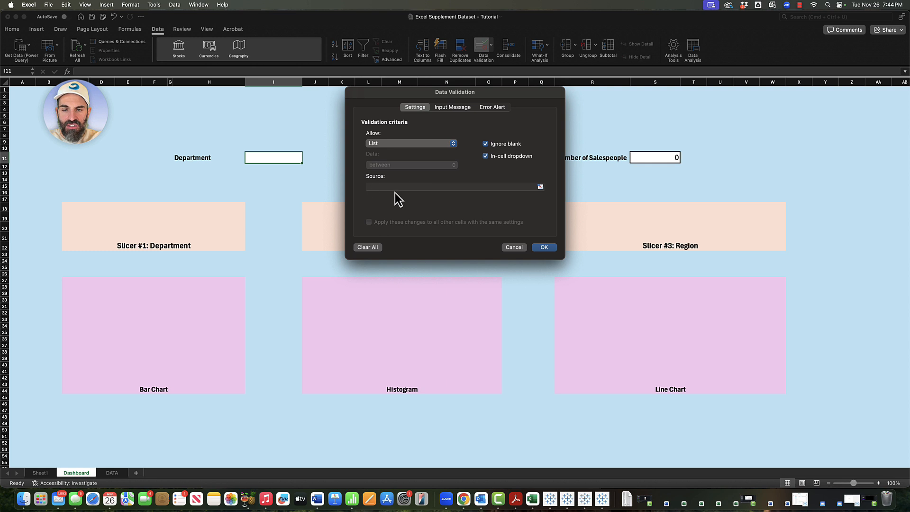
Set the list source to the department names in DATA!$A$2:$A$6 and apply the validation rule.
click(541, 187)
click(107, 473)
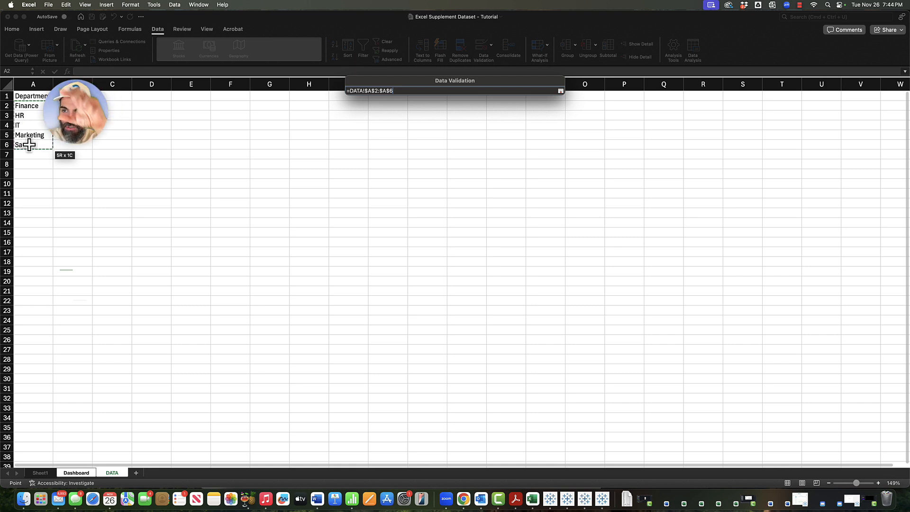
key(Return)
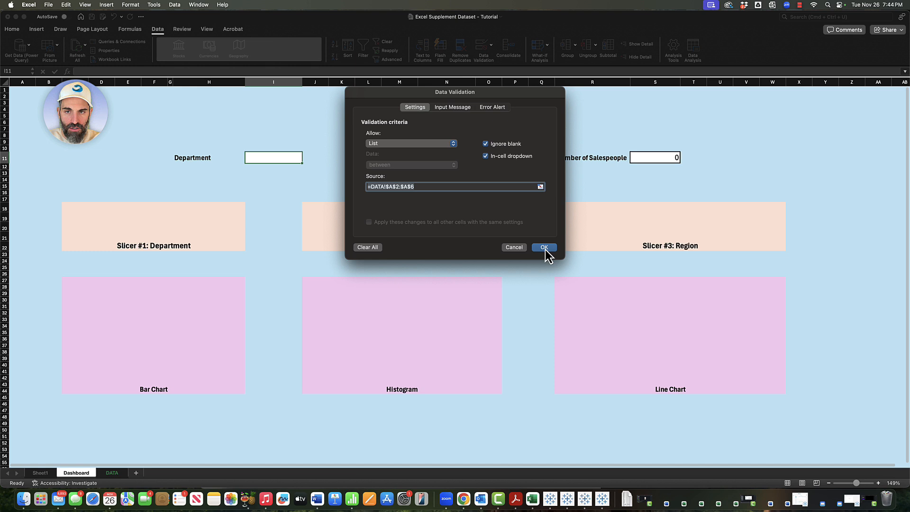
click(546, 249)
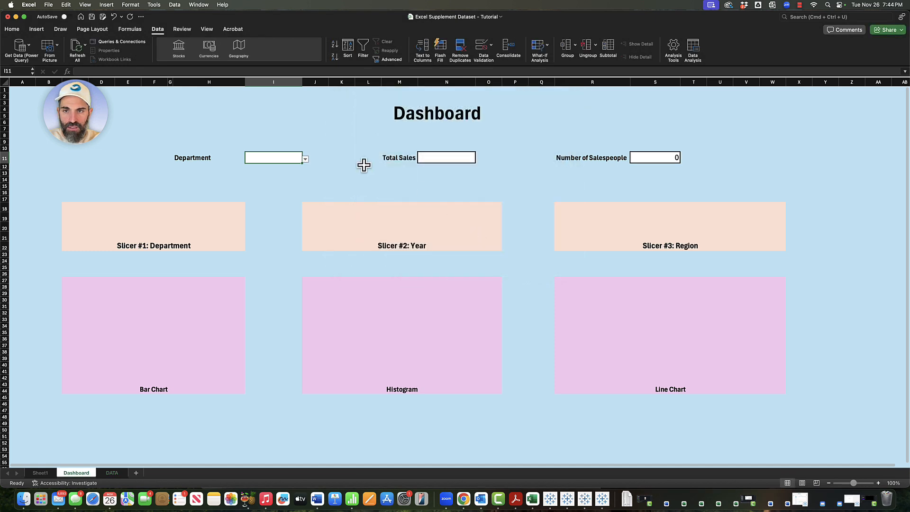
Check the choices in the Department drop-down in I11 and review its data validation settings.
click(305, 160)
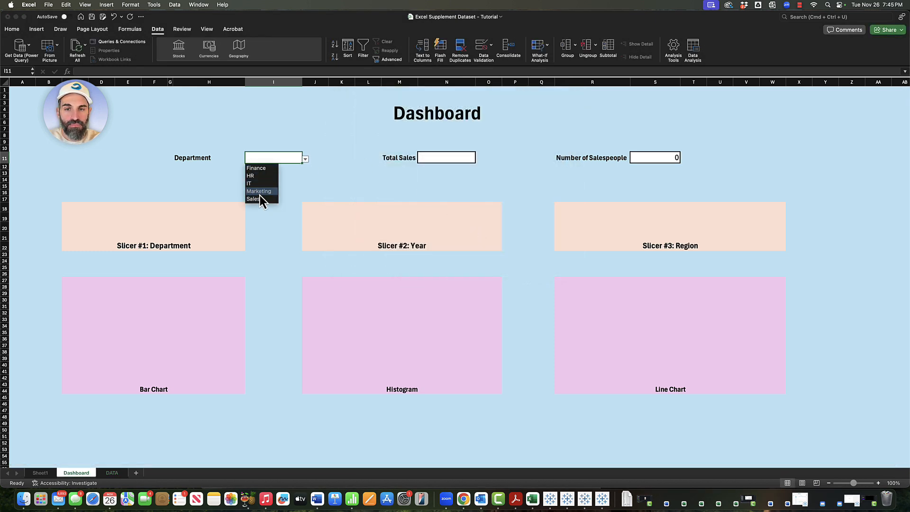
key(Escape)
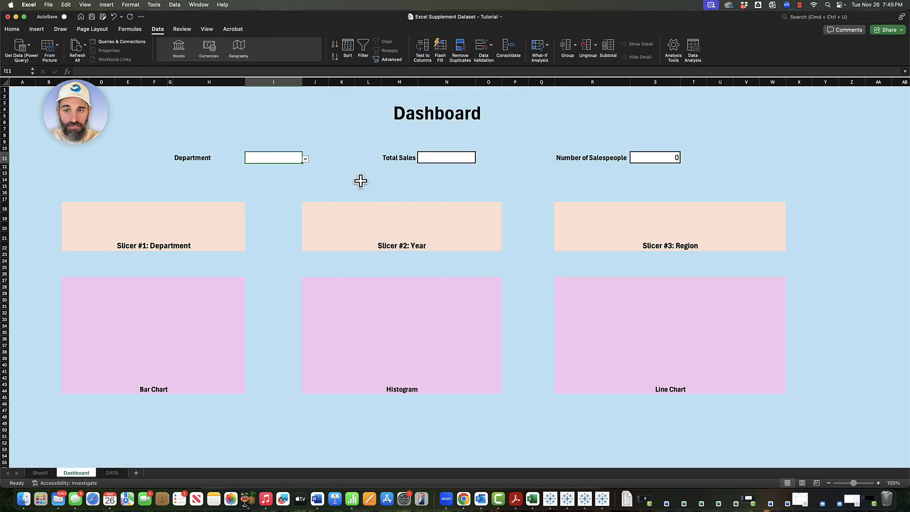
click(491, 45)
click(507, 59)
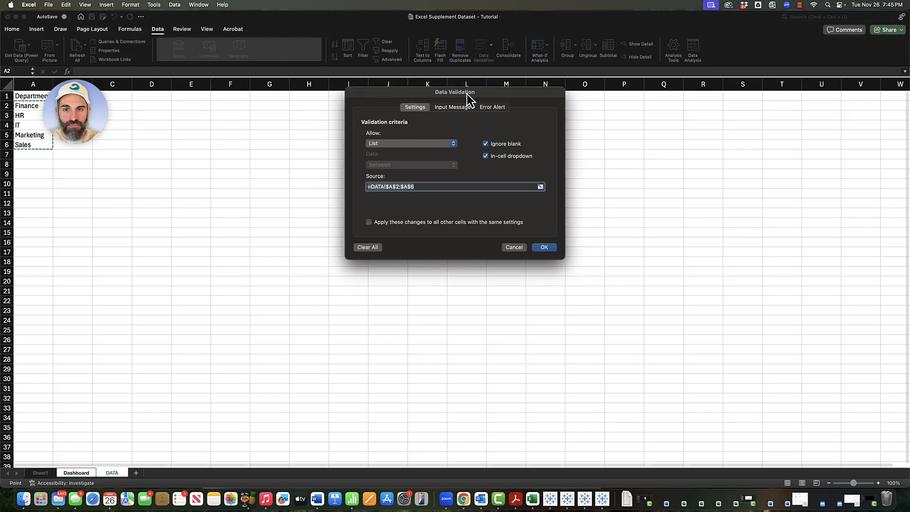
key(Return)
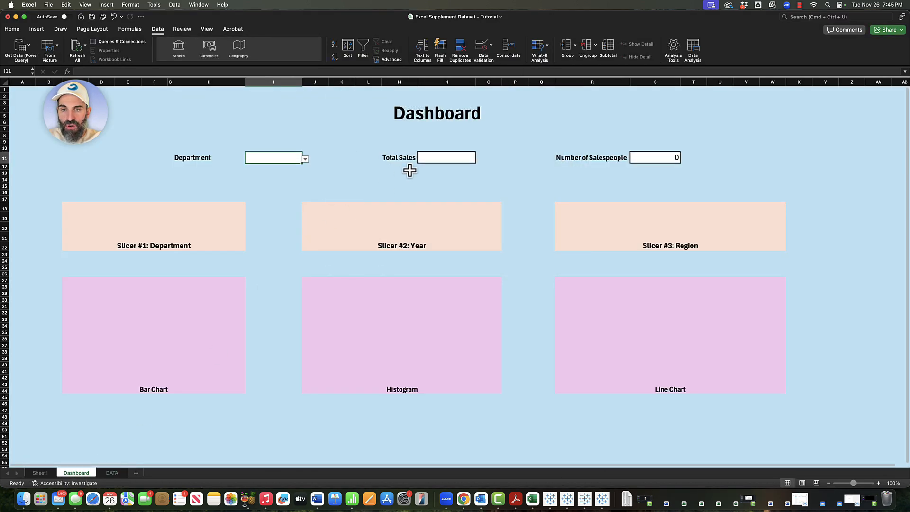
click(432, 183)
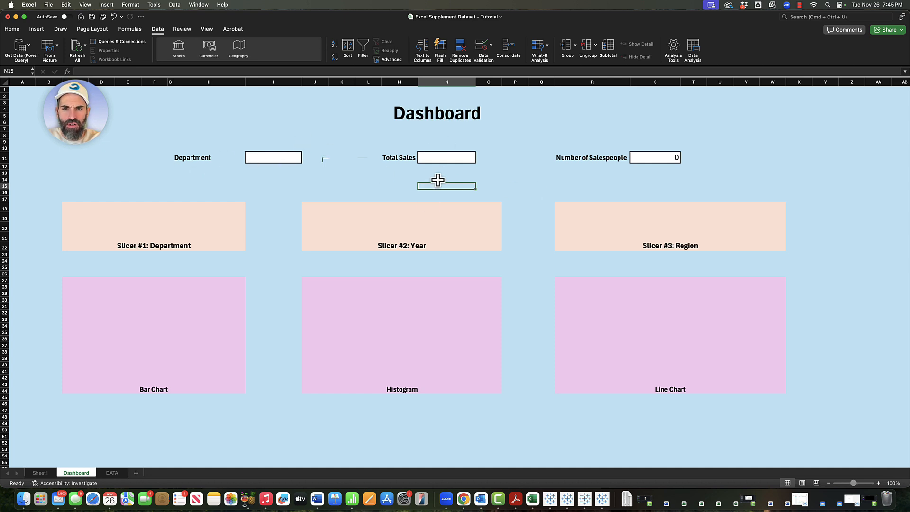
Copy the Department label and its input box to H14:I14 and change the copied label to Date.
drag(180, 158, 264, 159)
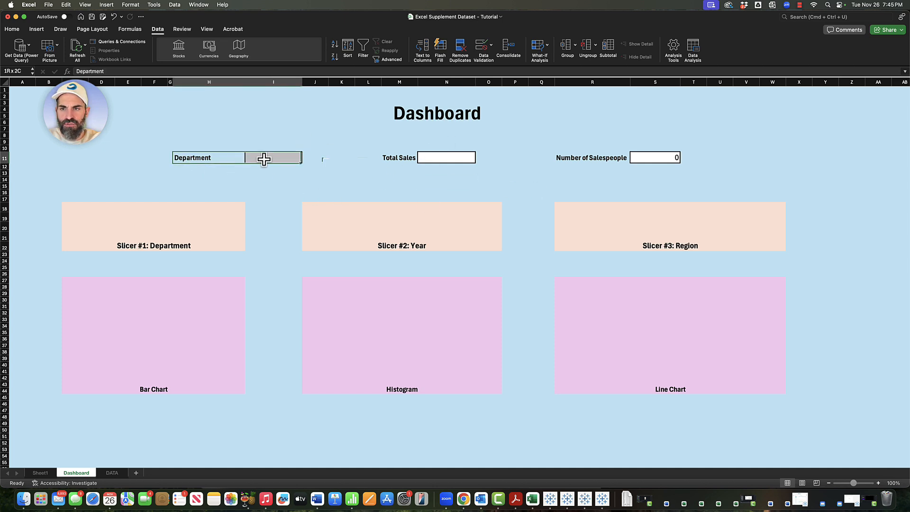
key(super+c)
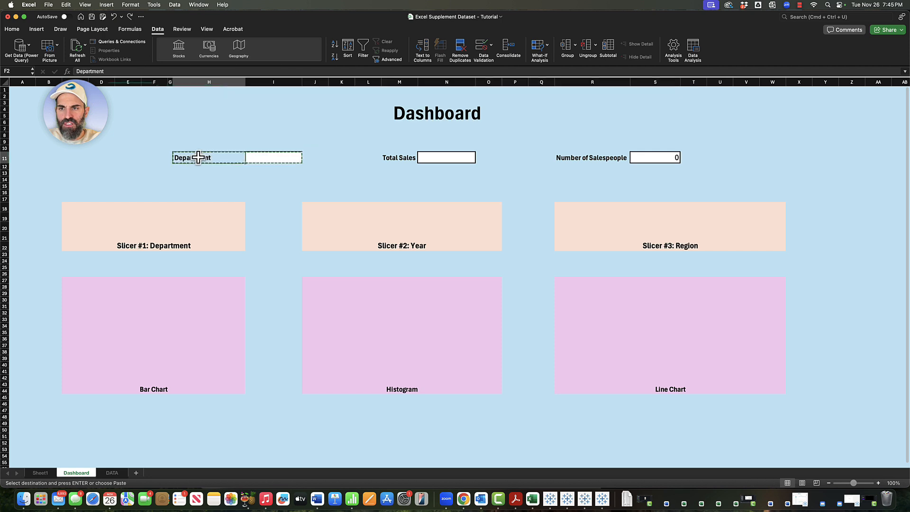
click(73, 157)
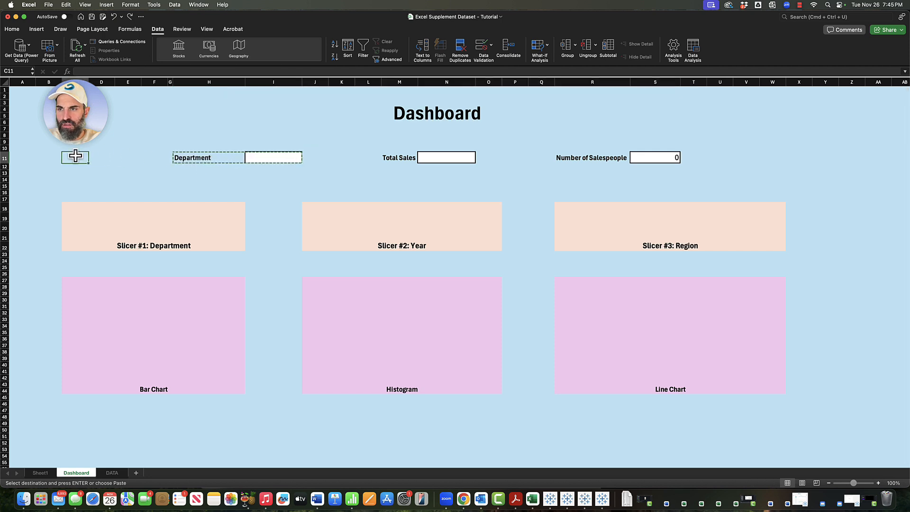
click(214, 179)
key(super+v)
click(217, 182)
text(DAt)
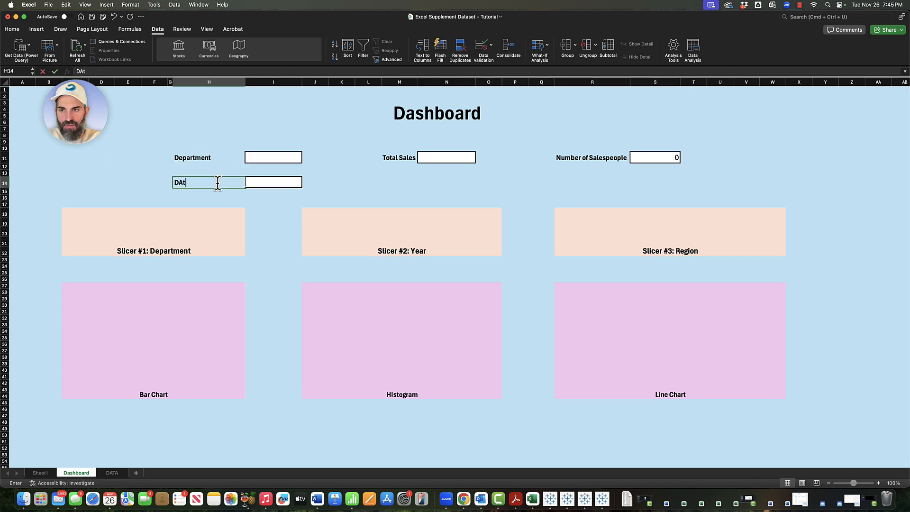
text(e)
key(Tab)
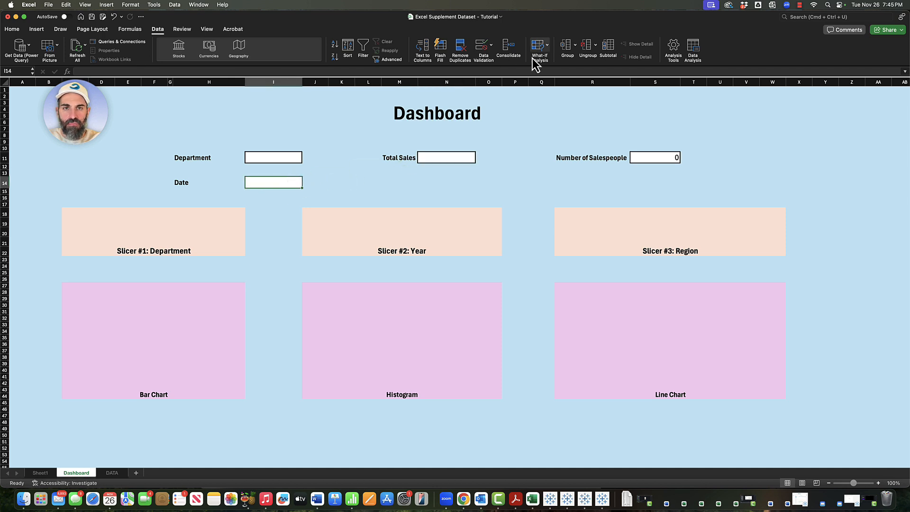
click(493, 44)
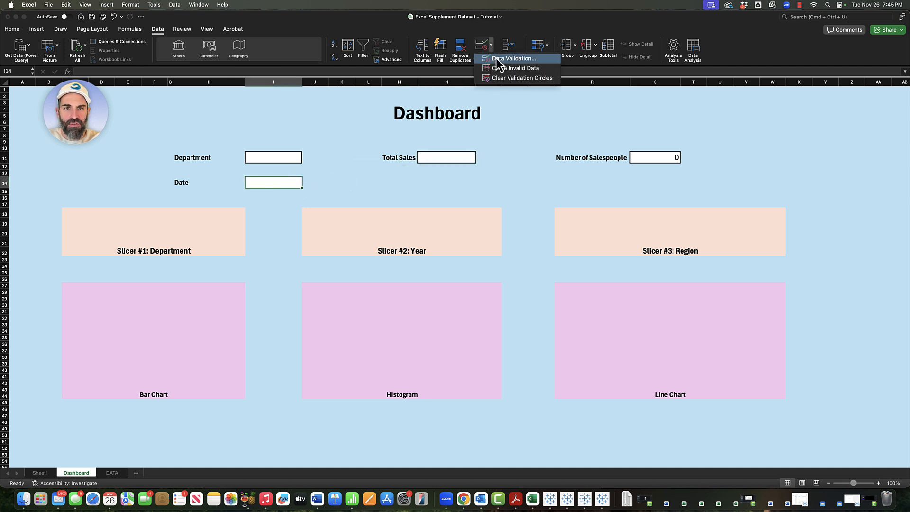
click(497, 59)
click(406, 144)
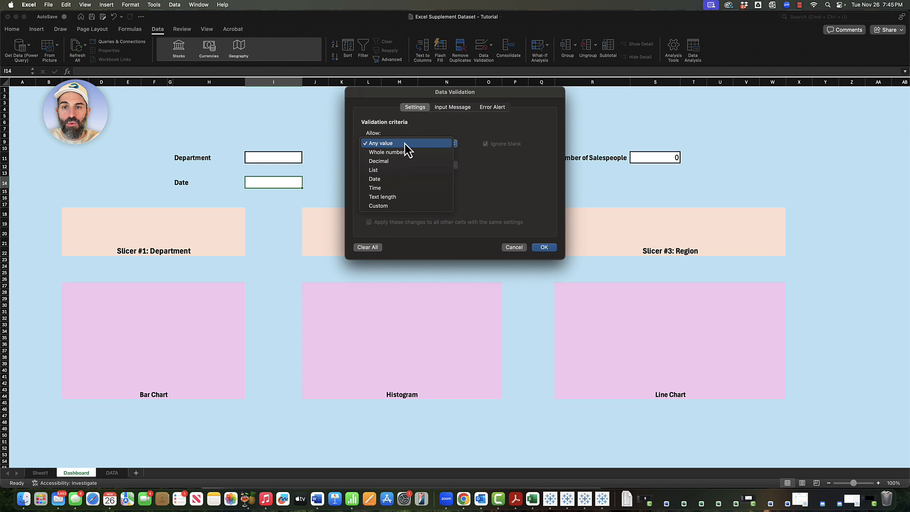
click(379, 184)
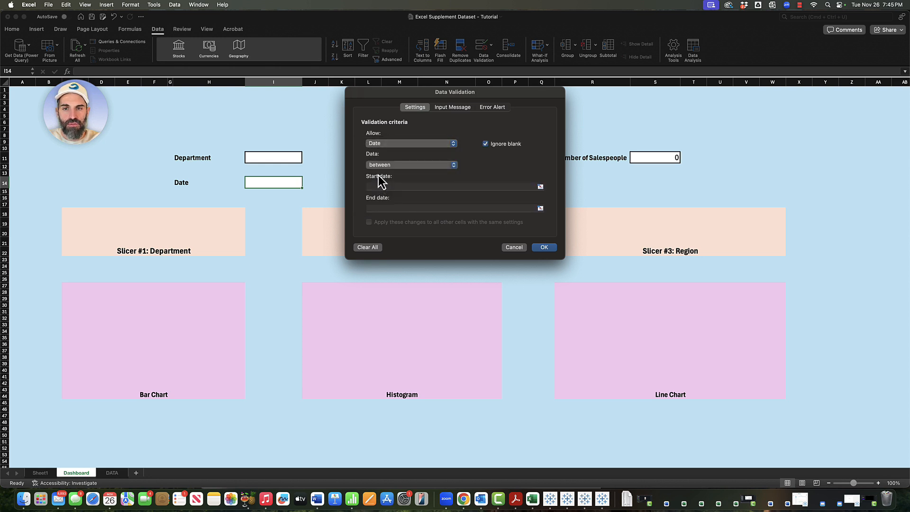
click(540, 187)
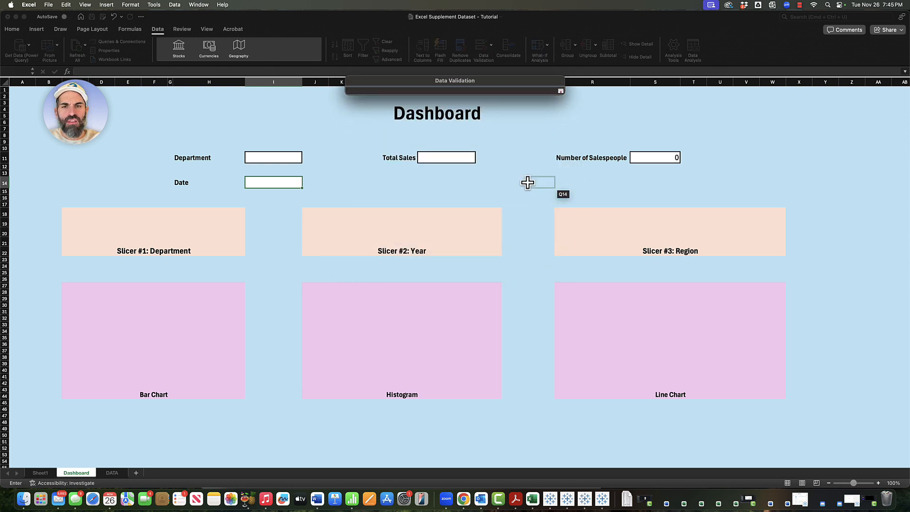
click(561, 97)
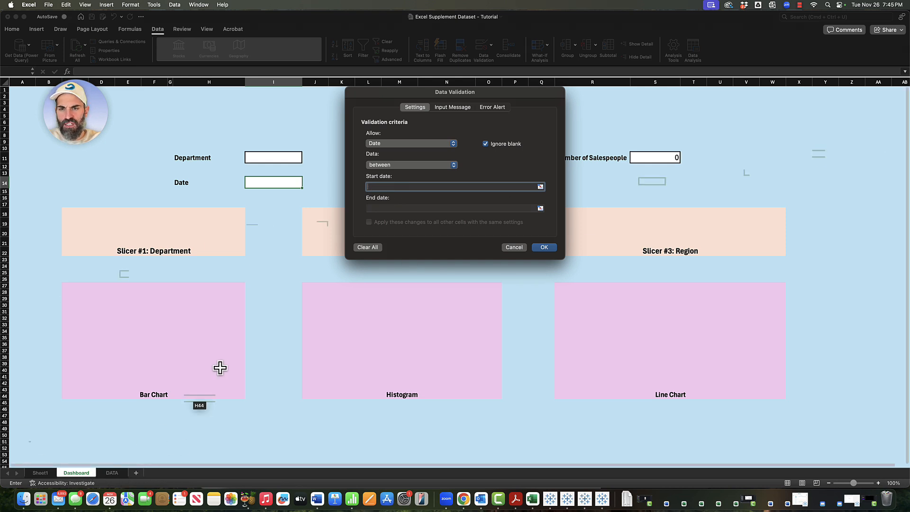
key(Escape)
Enter the limit dates jan 1, 2015 in E3 and jan 1, 2025 in E4 of the DATA sheet.
click(112, 474)
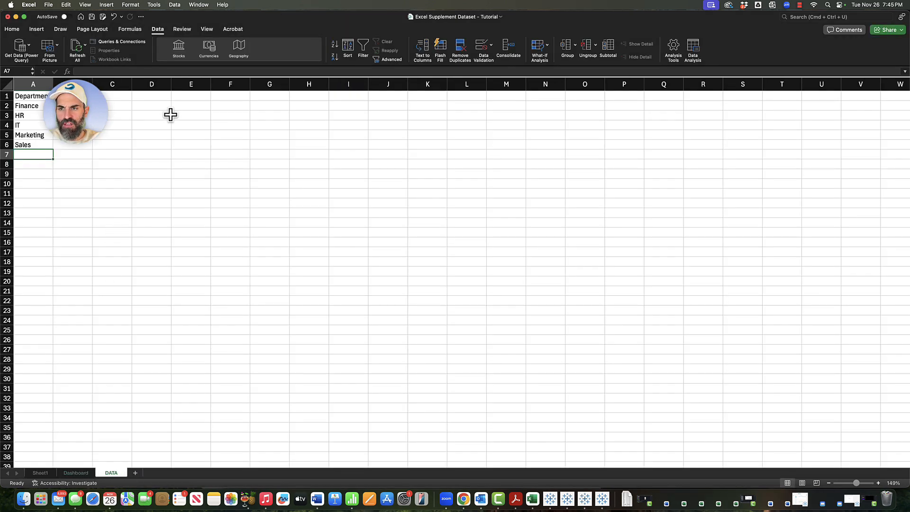
click(189, 116)
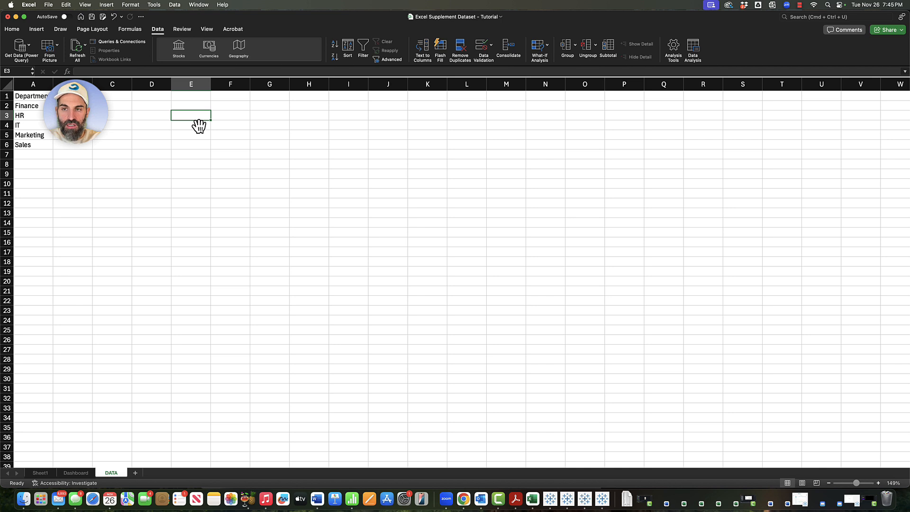
text(jan 1, 2015)
key(Return)
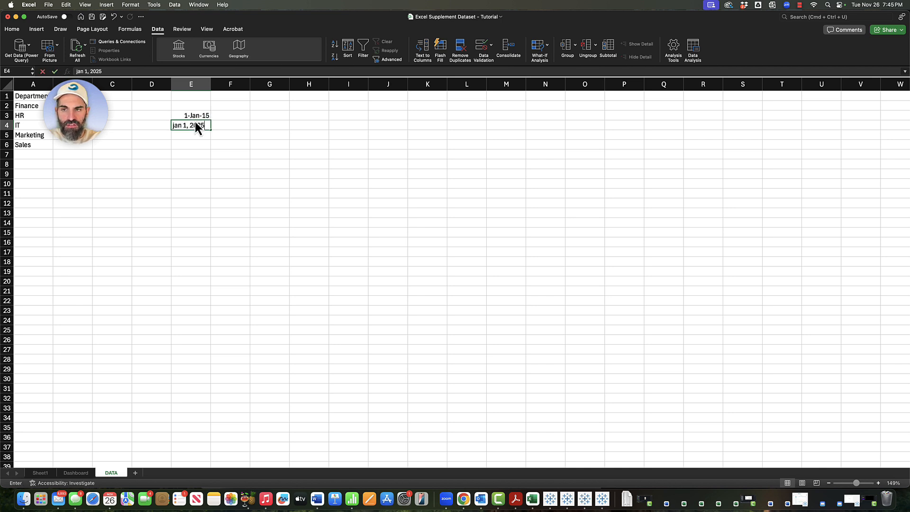
text(jan 1, 2025)
key(Return)
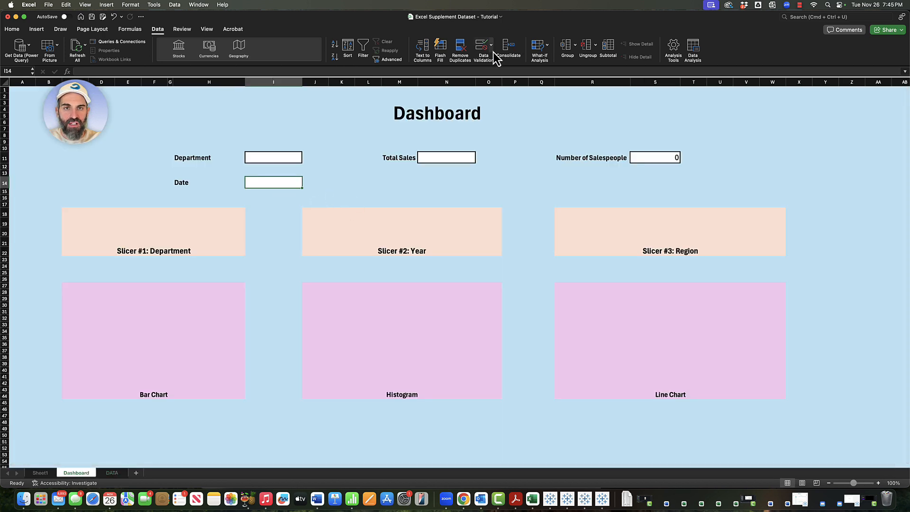
Add a Date validation rule to cell I14 allowing dates between limits, with DATA!E3 as the start date.
click(493, 52)
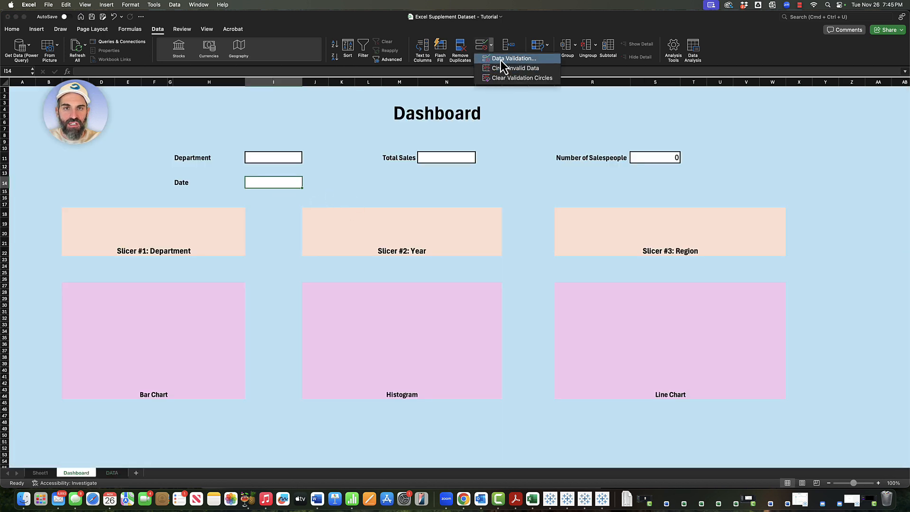
click(504, 59)
click(404, 143)
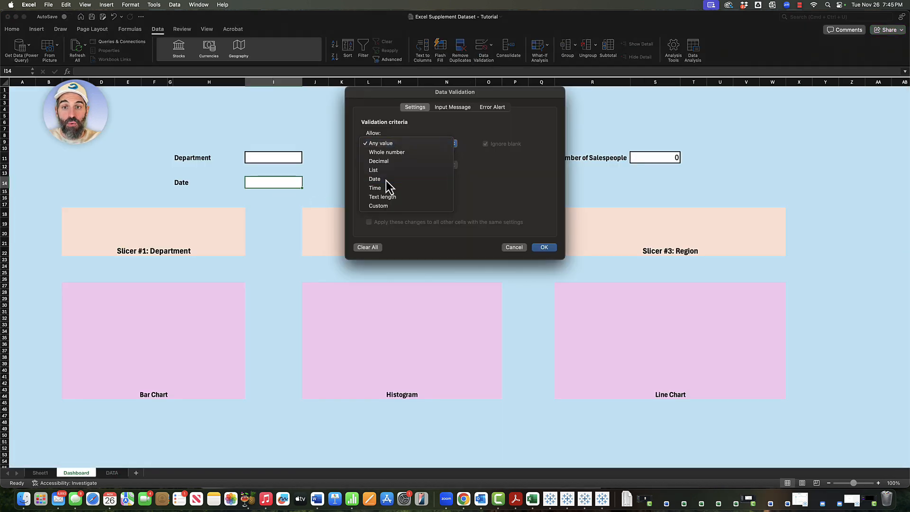
click(386, 181)
click(540, 187)
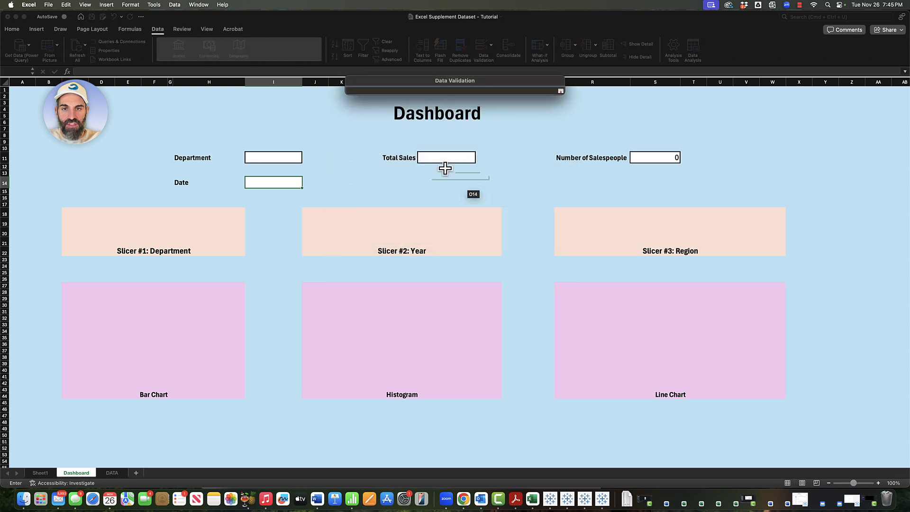
click(118, 474)
click(204, 117)
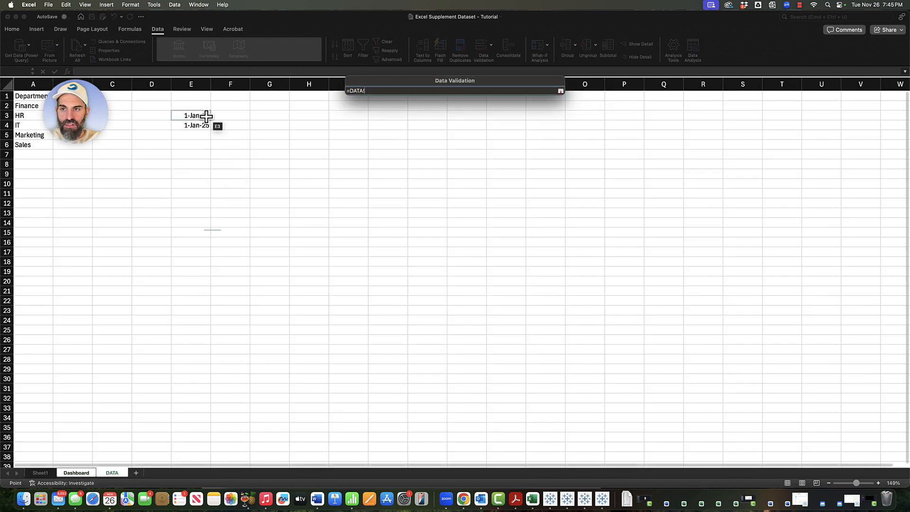
key(Return)
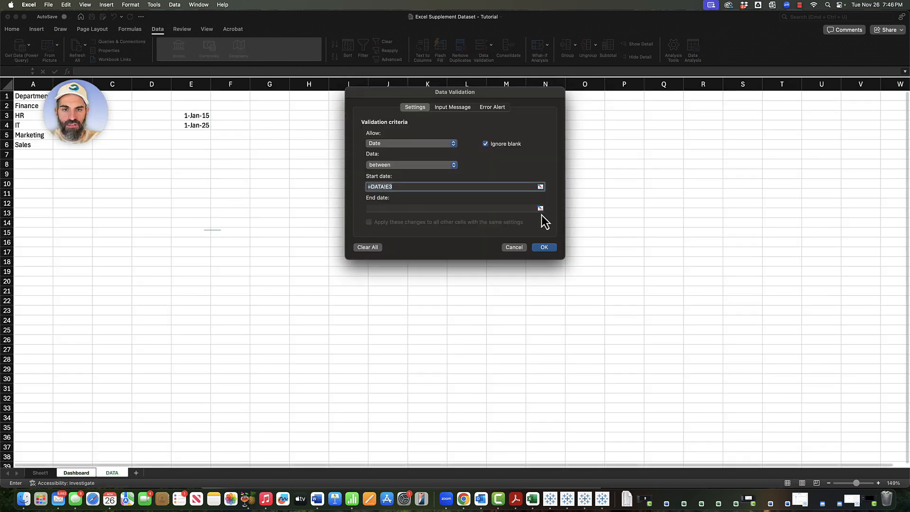
Set the end date of the validation rule to DATA!E4 and apply the rule.
click(541, 209)
click(207, 125)
key(Return)
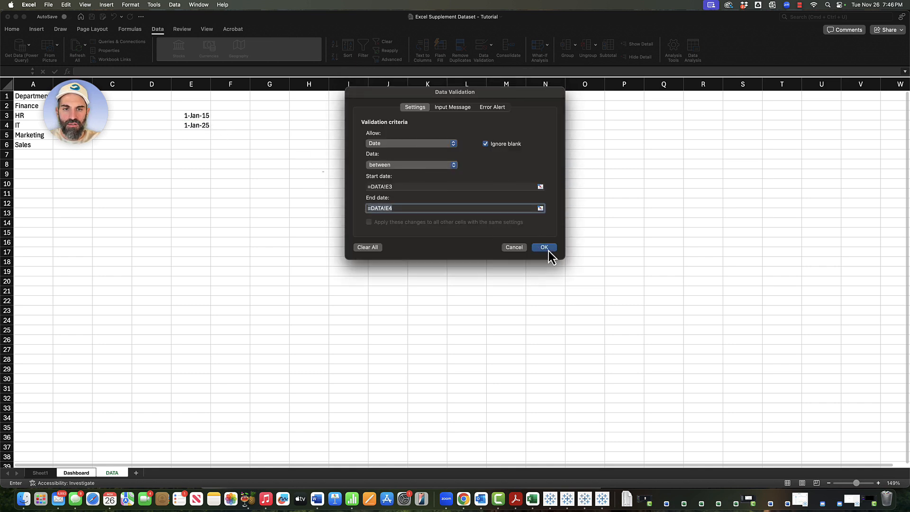
click(546, 248)
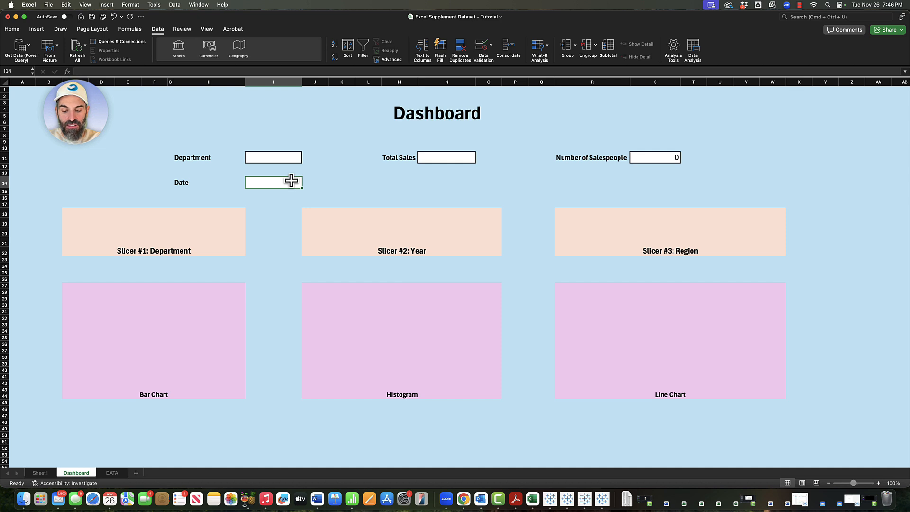
Test the Date cell I14 by trying to enter a text name and the date jan 1, 2026, discarding both entries.
double_click(291, 181)
text(michael)
key(Return)
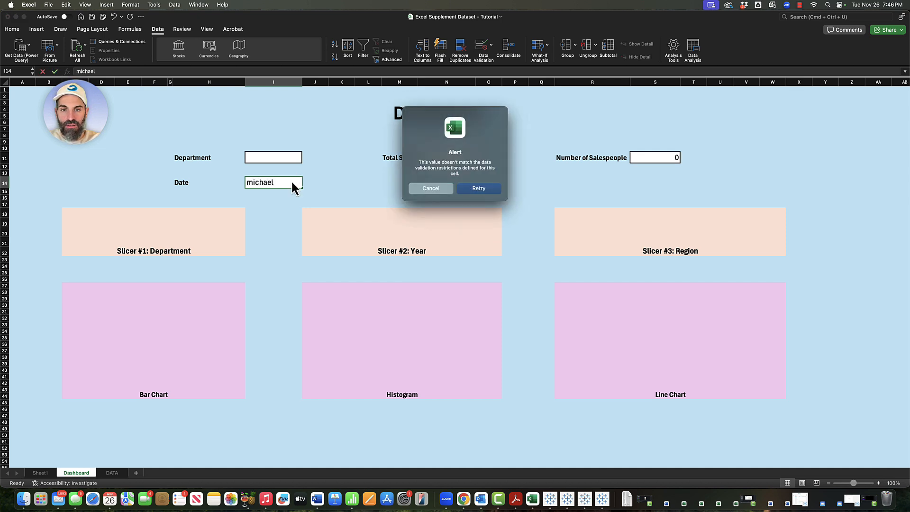
click(433, 190)
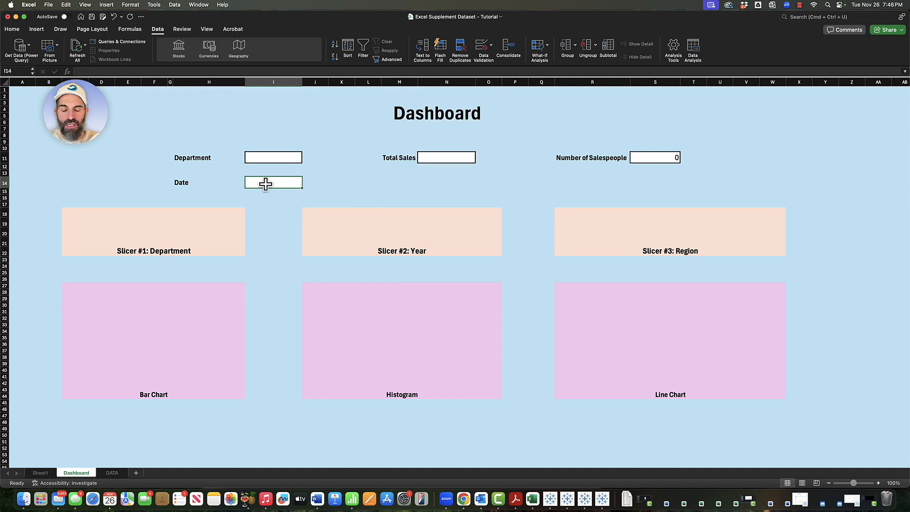
text(jan 1, 2026)
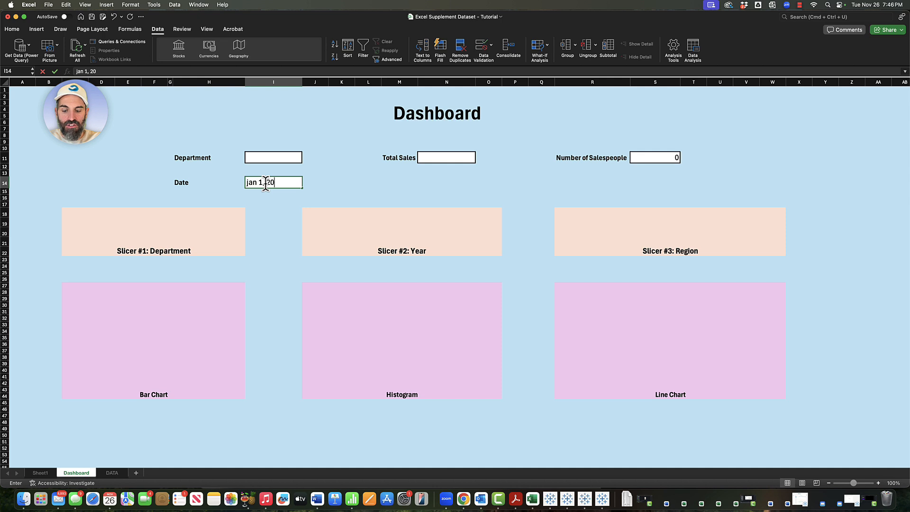
key(Return)
click(411, 186)
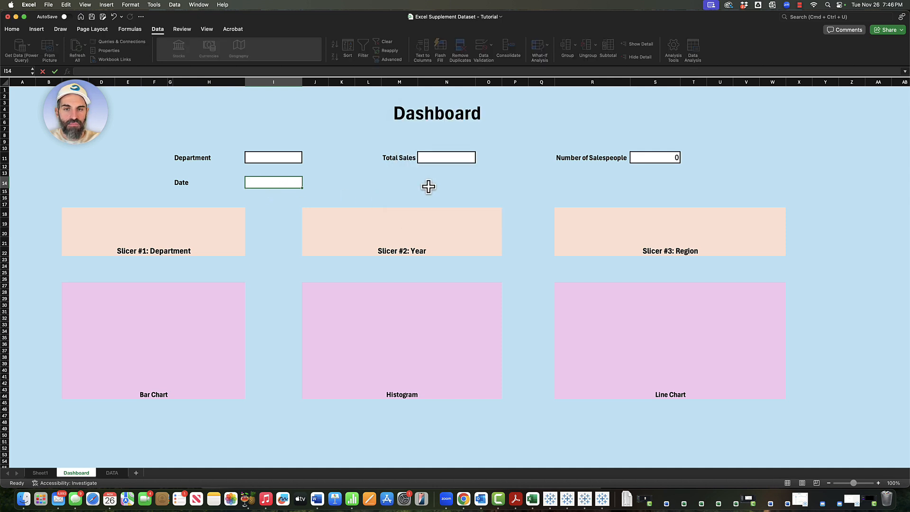
Give I14's validation a Warning-style error alert titled YOU PUT THE WRONG THIS MAN with the message WHAT ARE YOU DOING???
click(267, 183)
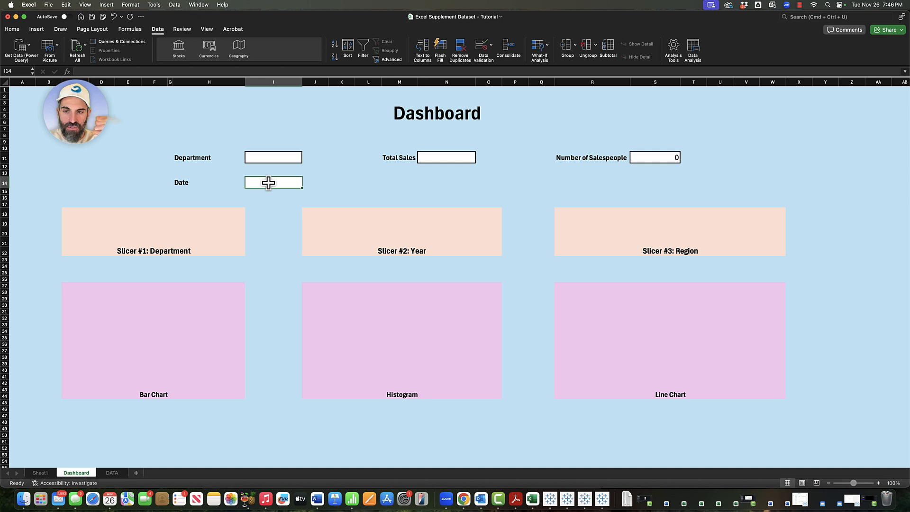
click(491, 46)
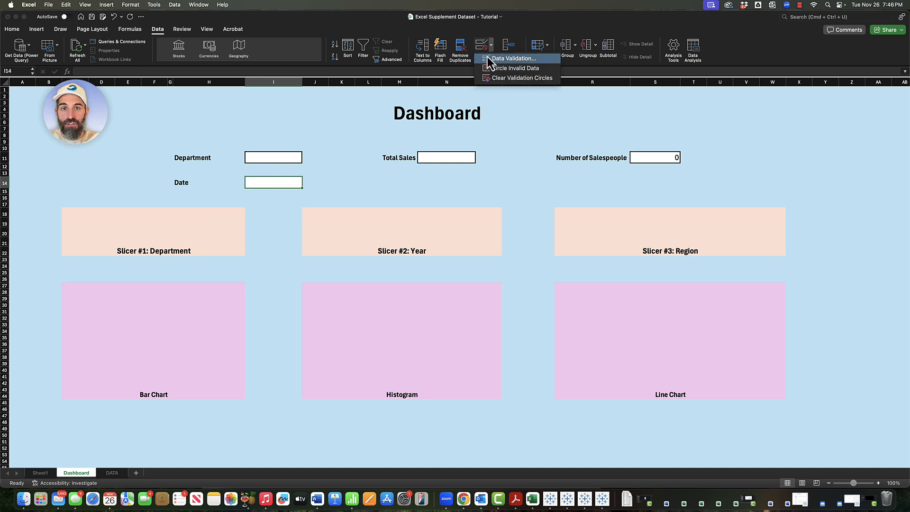
click(493, 58)
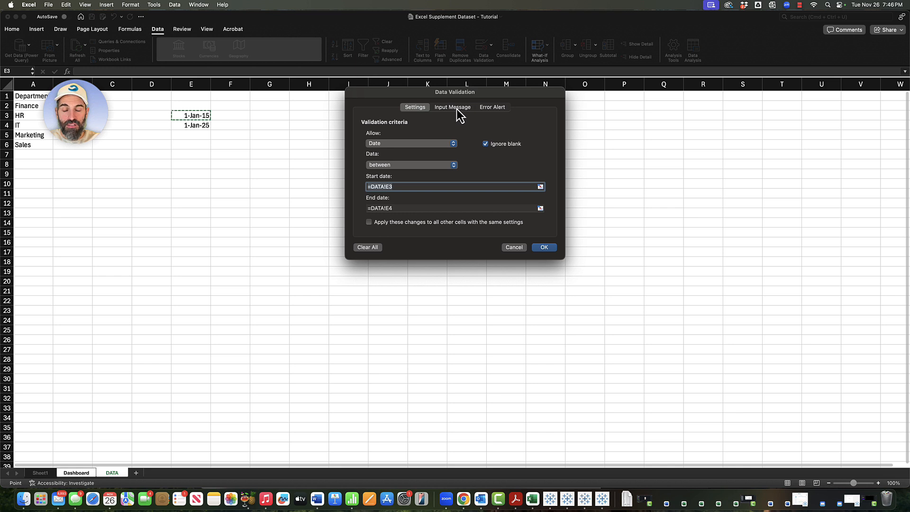
click(502, 109)
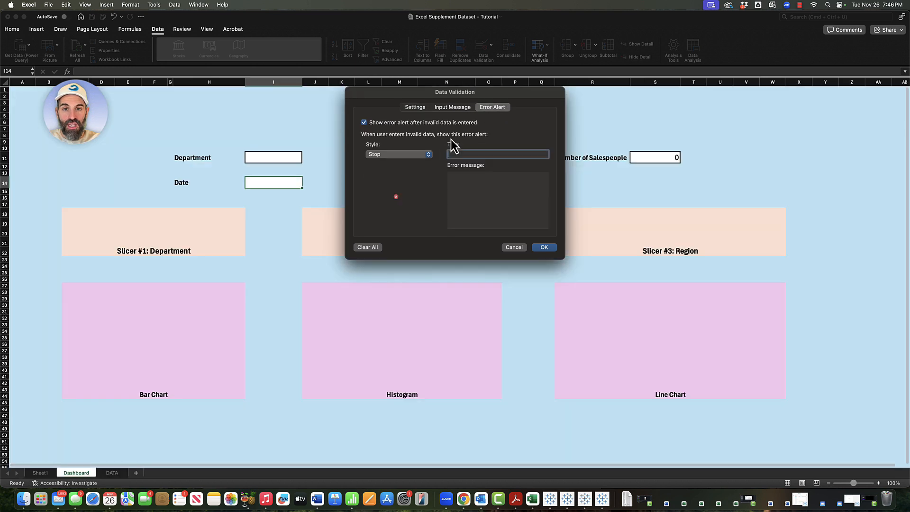
click(427, 155)
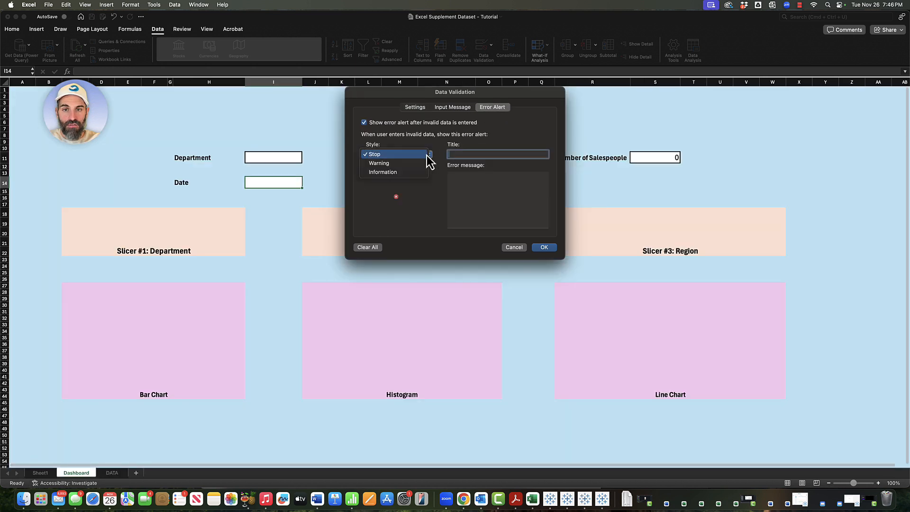
click(396, 165)
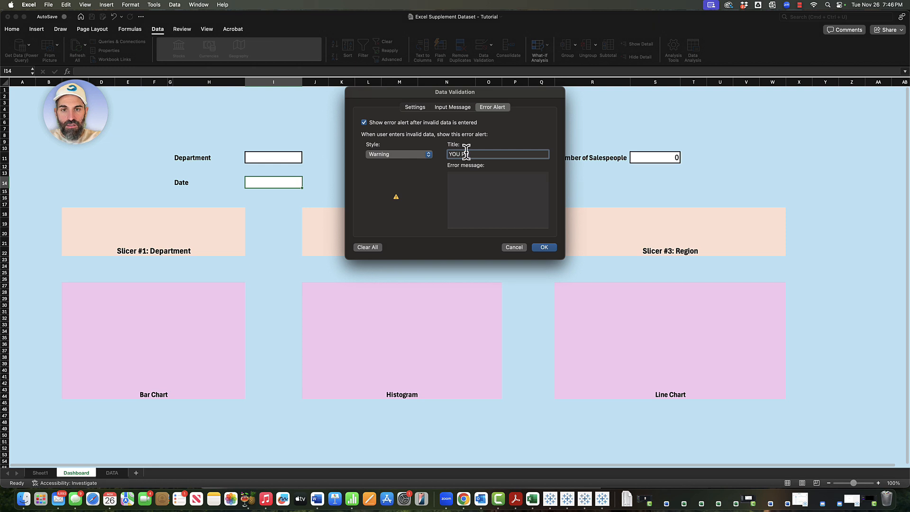
click(467, 149)
text(YOU PUT THE WRONG THIS MAN)
key(Tab)
text(WHA)
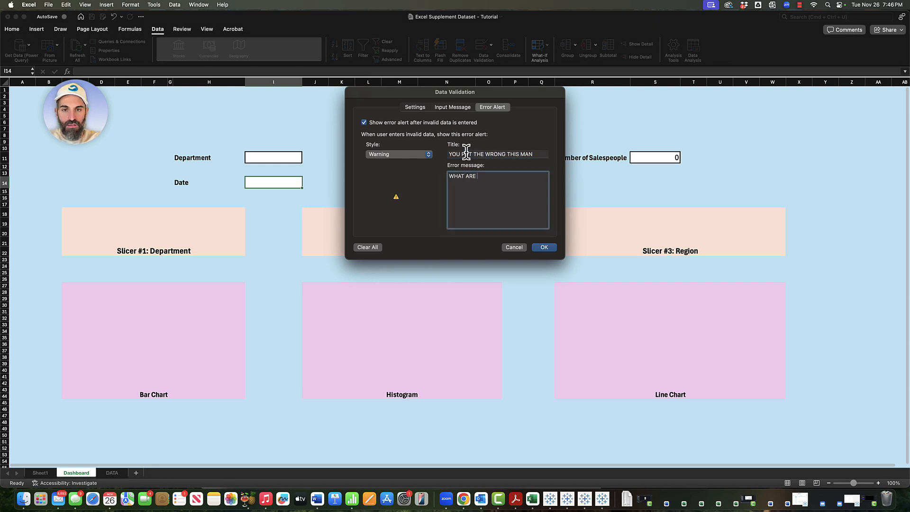
text(T ARE YOU DOING???)
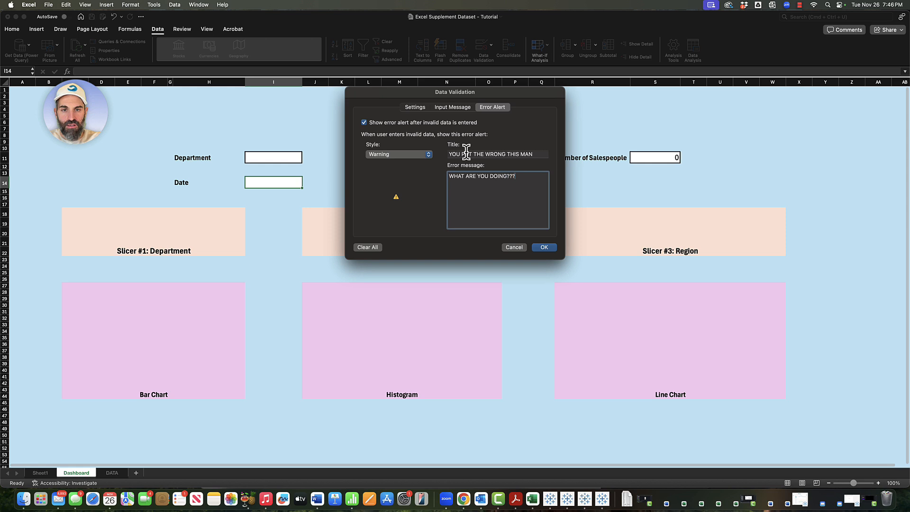
click(548, 251)
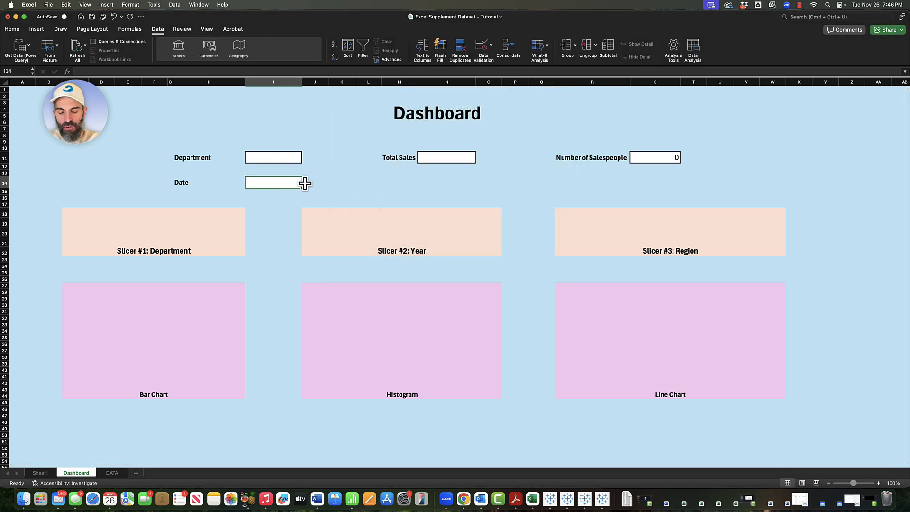
Enter JAN 1, 2026 in the Date cell I14 and accept the value despite the custom warning.
text(JAN 1, 2026)
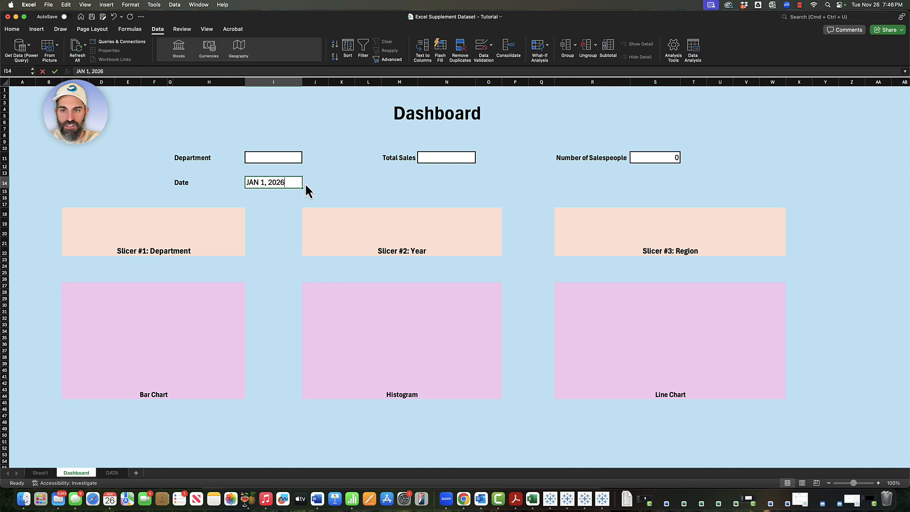
key(Return)
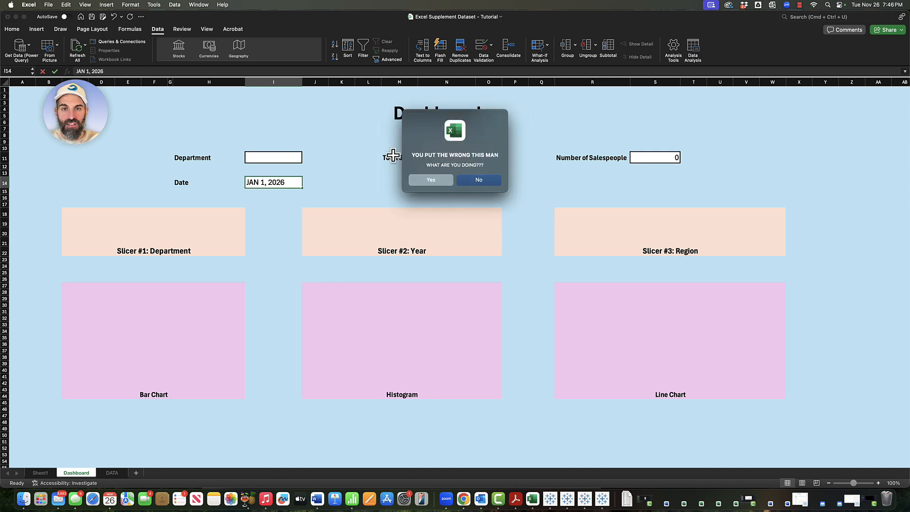
click(429, 181)
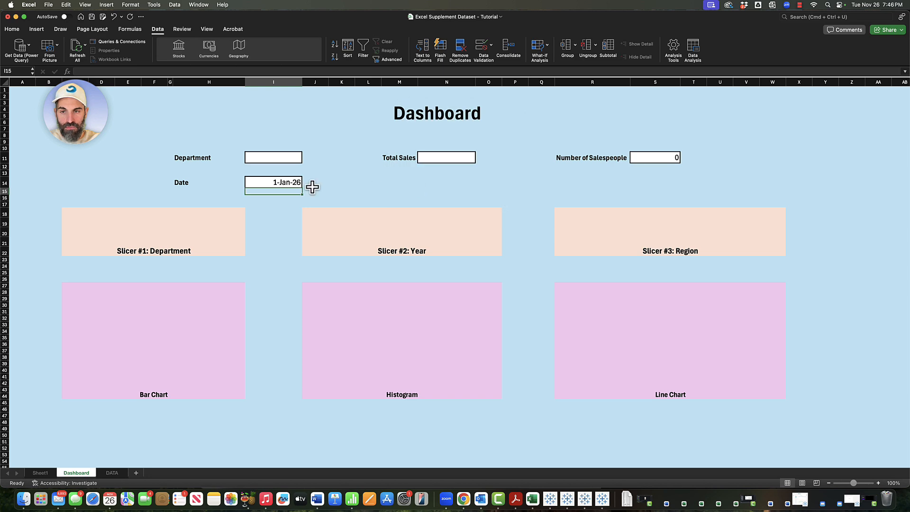
Review the error alert in the Date cell's data validation settings and close them without changes.
click(491, 45)
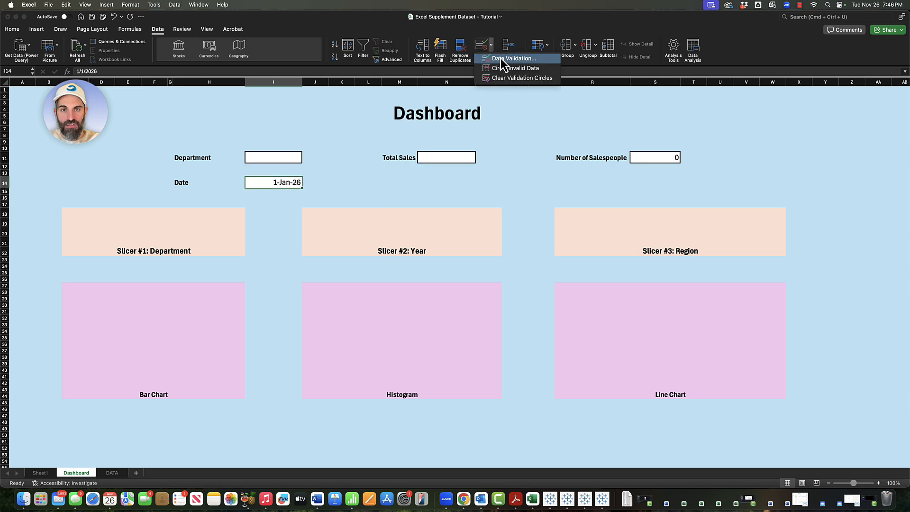
click(500, 59)
click(452, 107)
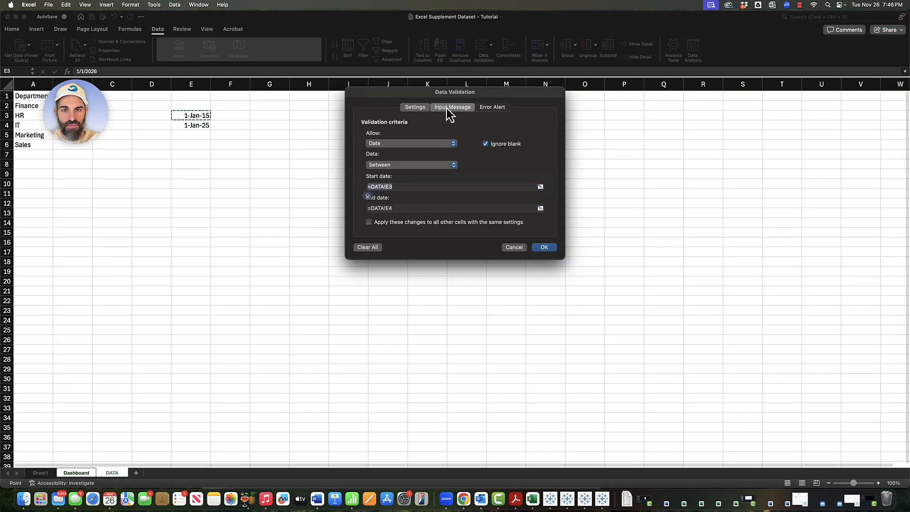
click(491, 107)
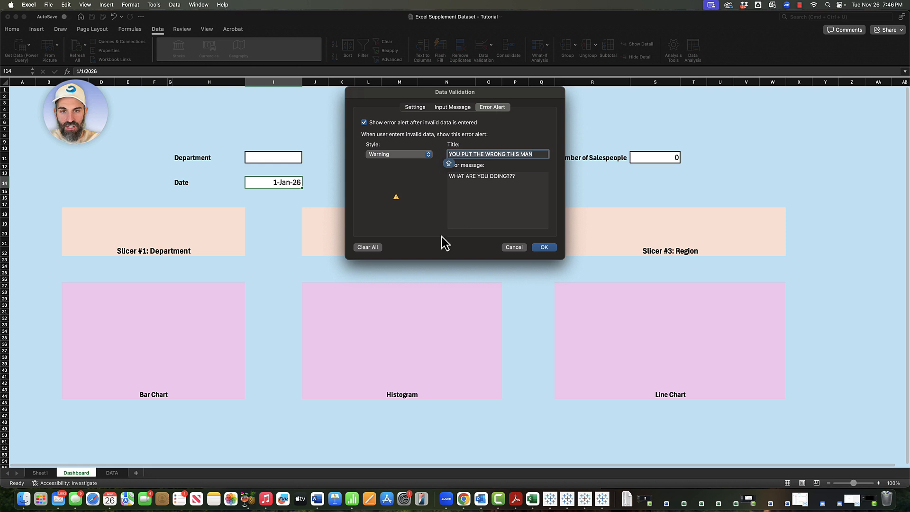
click(510, 247)
Remove the Date label and its input box from row 14 by pasting a blank dashboard cell over them.
click(403, 191)
key(super+c)
drag(319, 186, 172, 184)
key(Return)
click(388, 183)
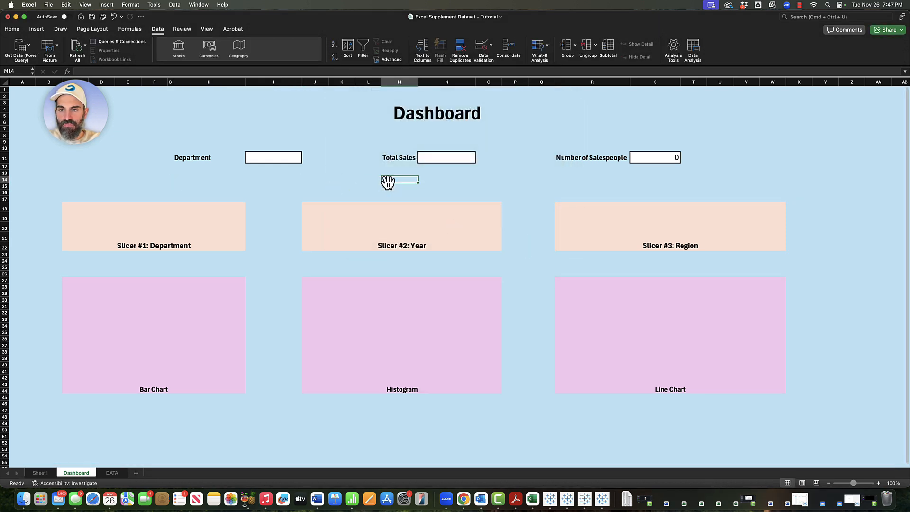
key(Up)
key(Up)
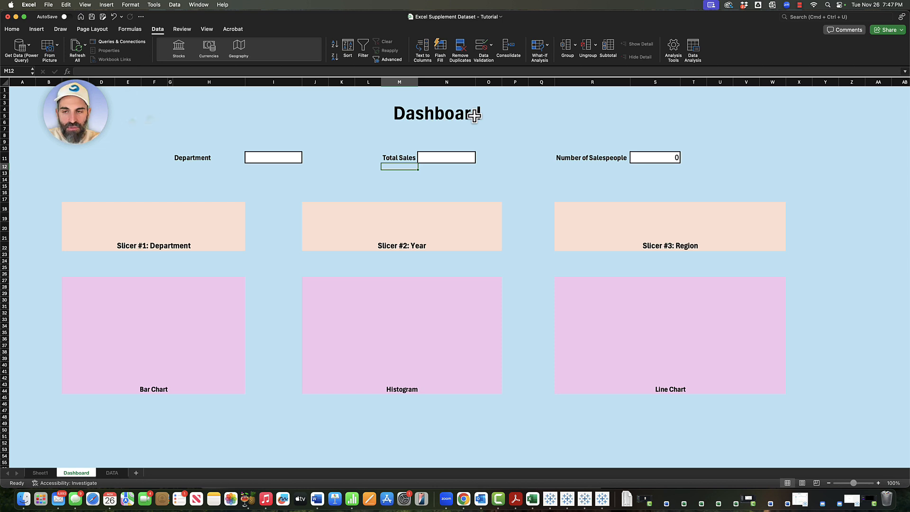
Try HR in the Department drop-down in I11, and set the department to Marketing.
click(287, 158)
click(305, 161)
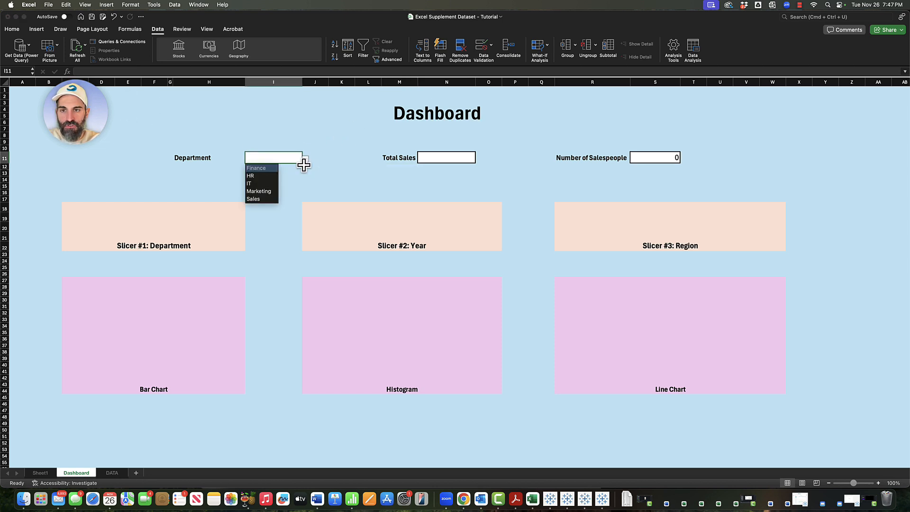
click(268, 174)
click(305, 160)
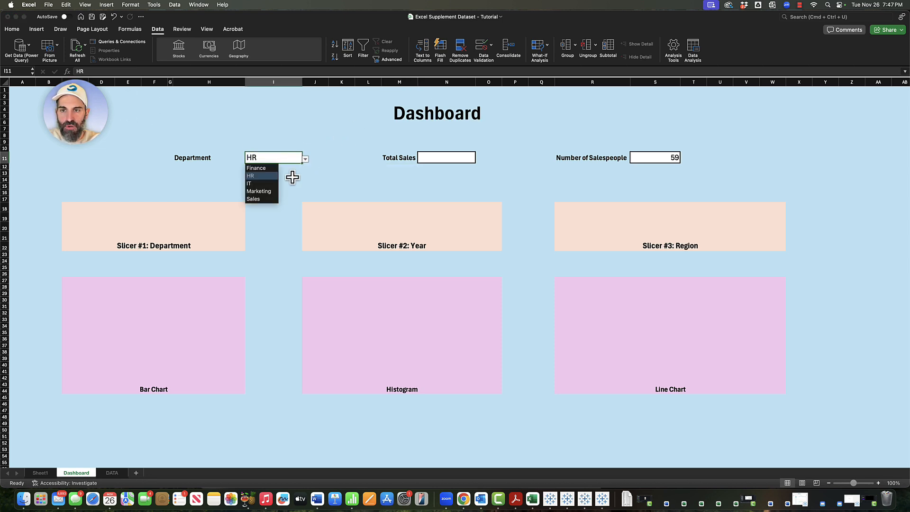
click(269, 190)
Clear the existing formula from the Number of Salespeople box.
click(412, 180)
click(429, 162)
click(642, 156)
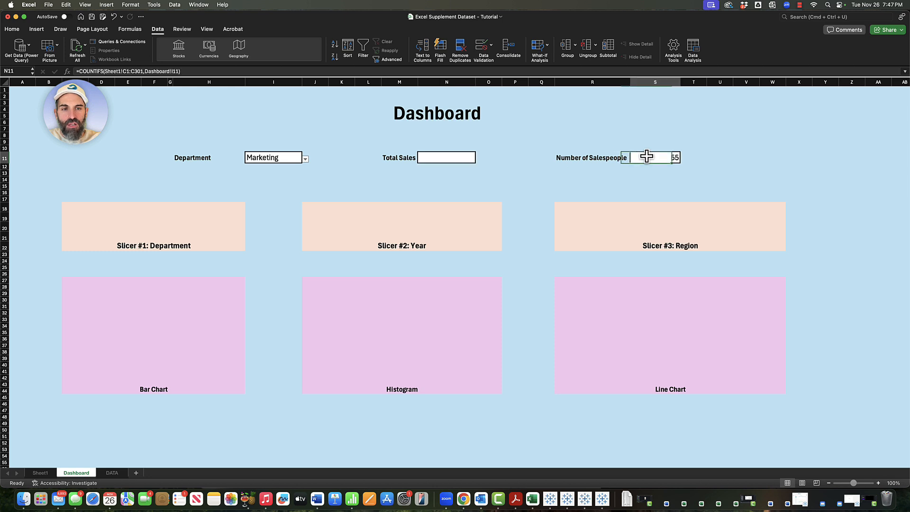
key(Delete)
Start a SUMIF formula in the Total Sales box, N11, with Table1's entire Department column on Sheet1 as the range.
click(449, 157)
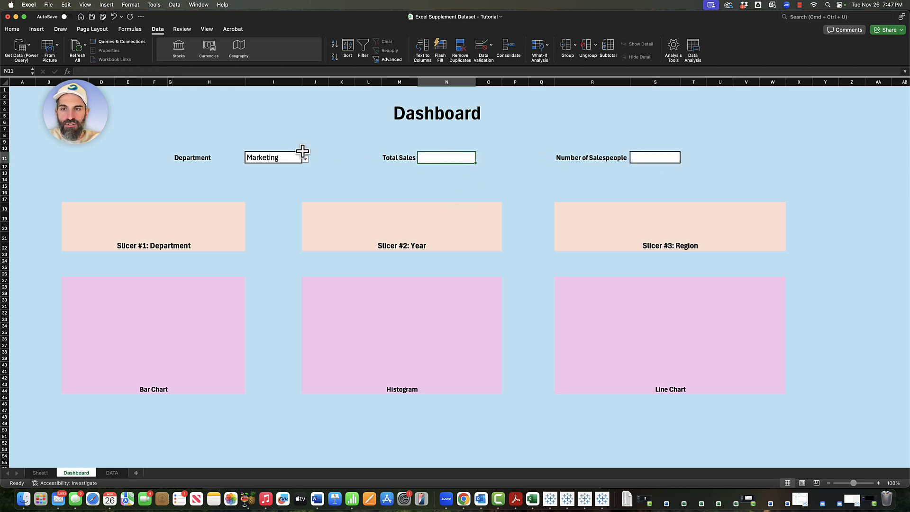
click(287, 161)
click(456, 159)
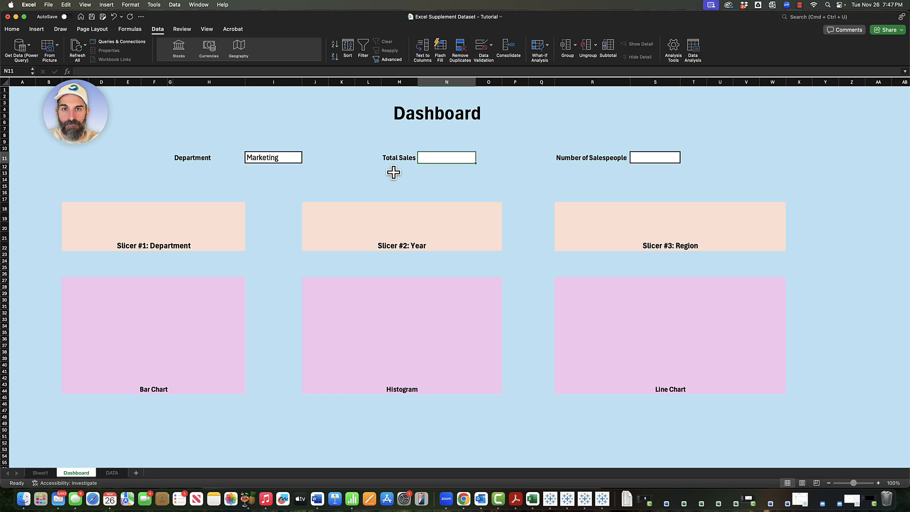
text(=)
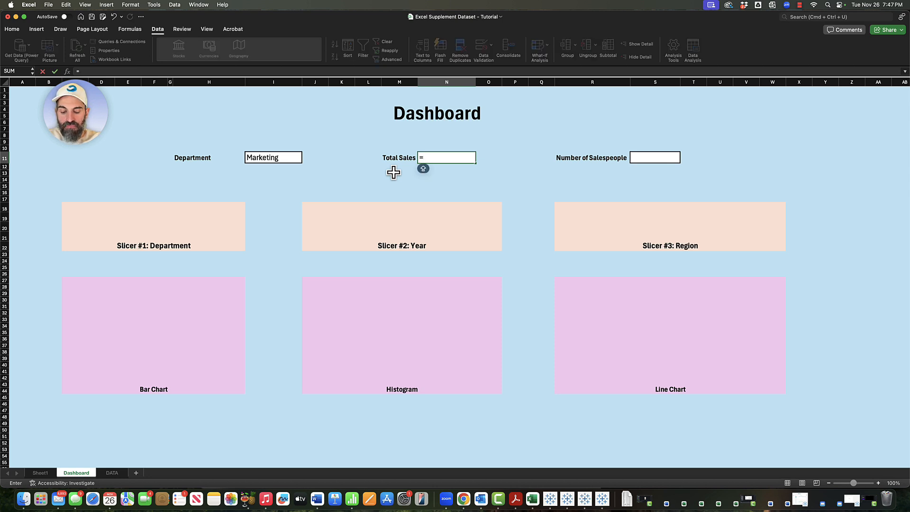
text(SUMIF)
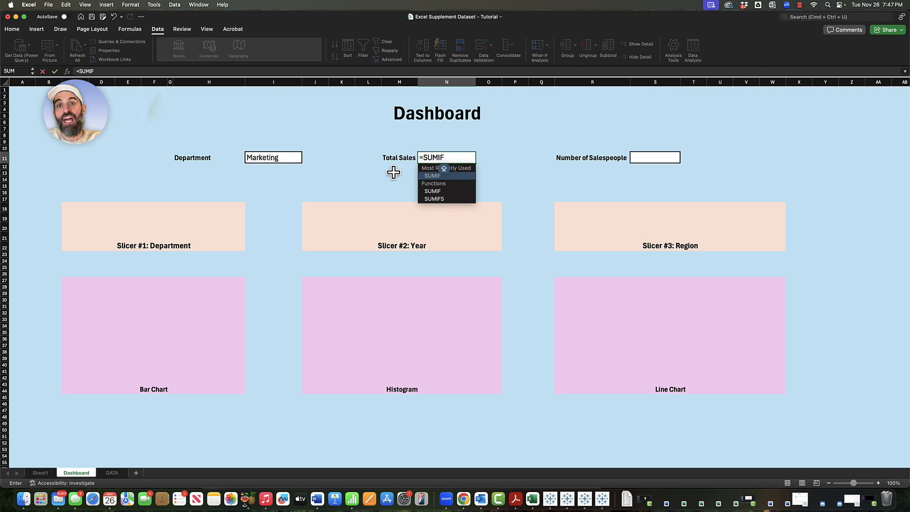
text(()
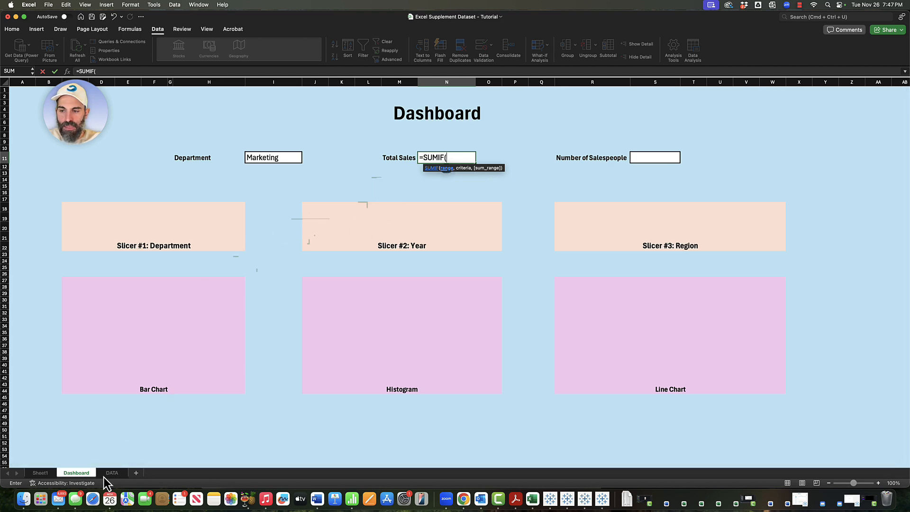
click(41, 473)
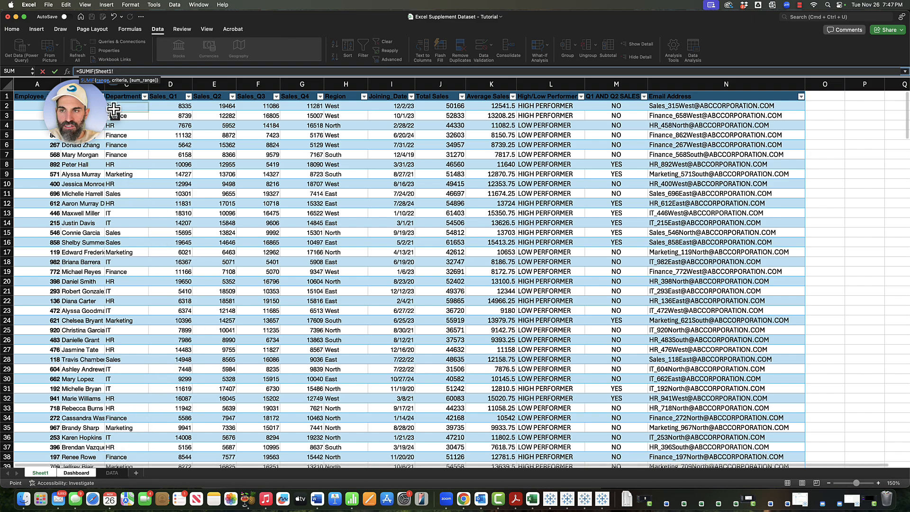
drag(126, 96, 132, 448)
scroll(138, 347, up, 20)
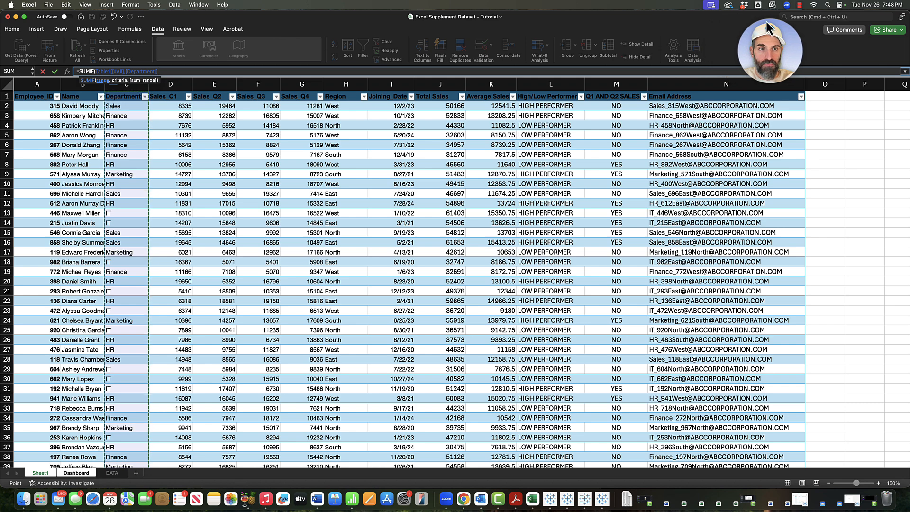
click(174, 72)
text(,)
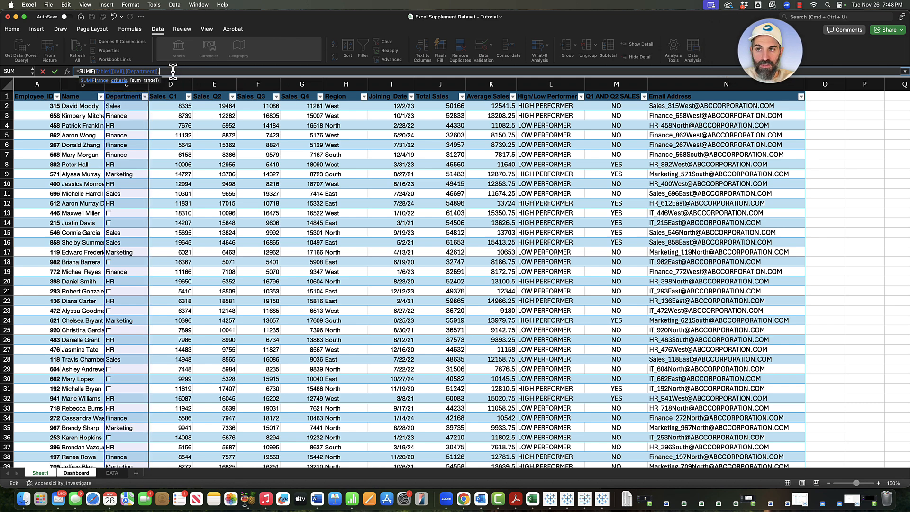
Set the SUMIF criteria to the Department selection cell on the dashboard, Dashboard!I11.
click(113, 474)
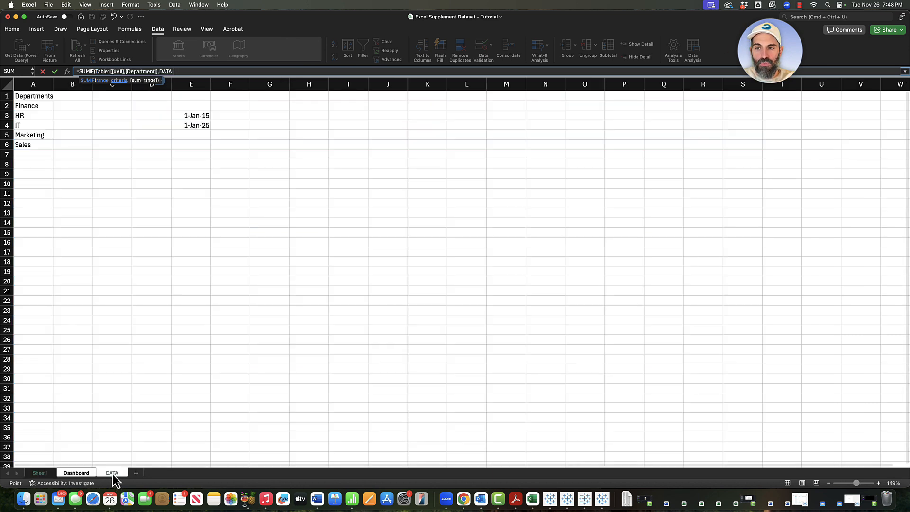
click(79, 473)
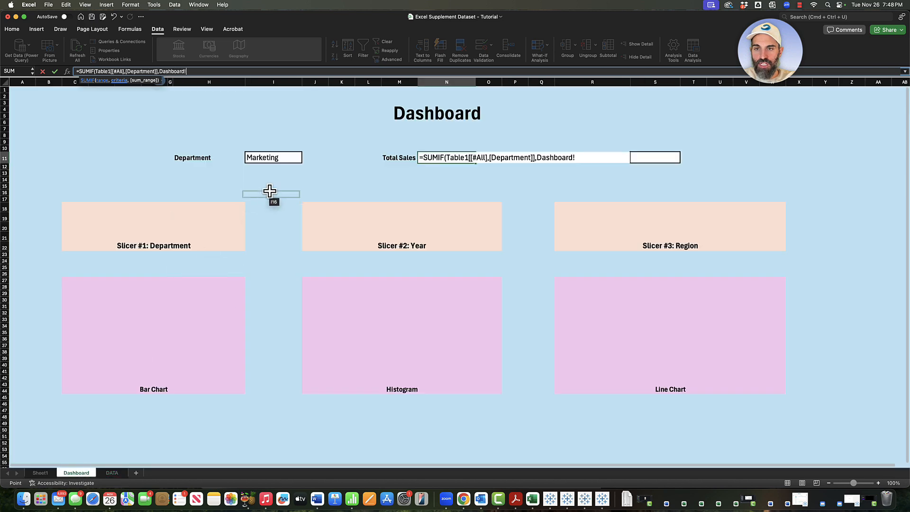
click(264, 158)
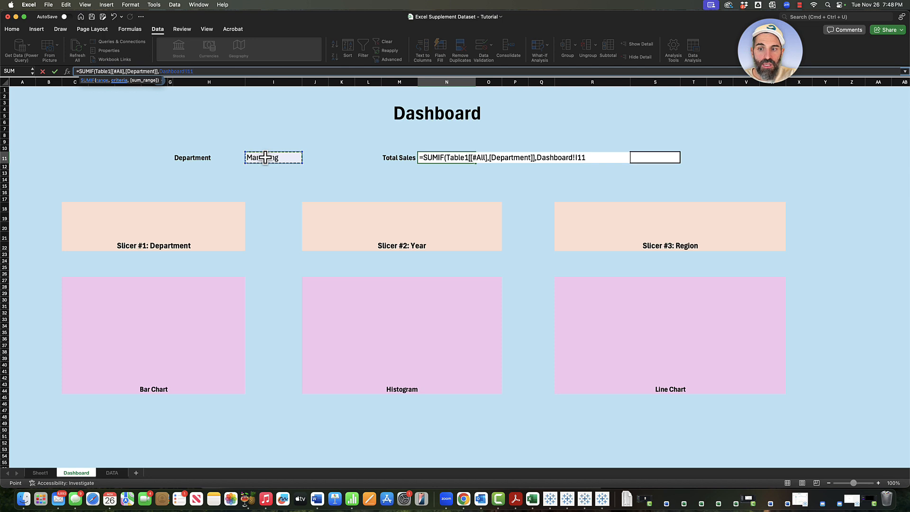
text(,)
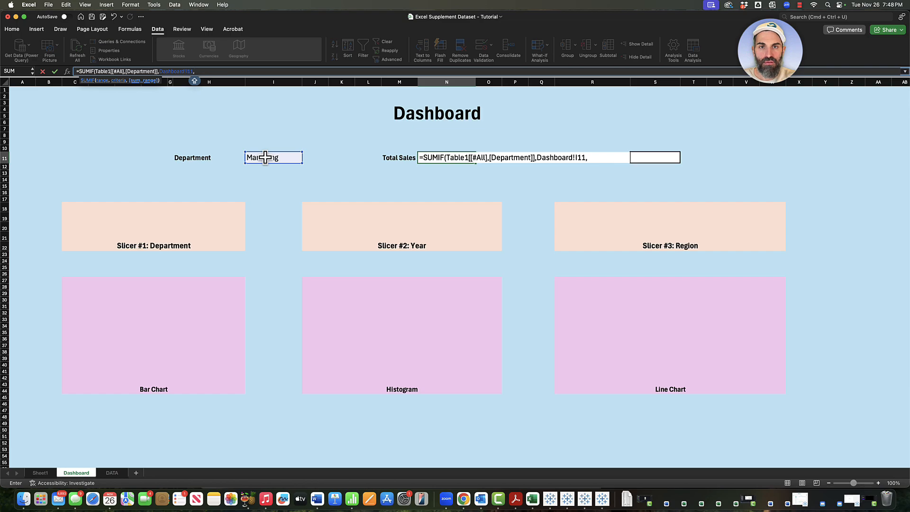
Complete the SUMIF formula with Table1's entire Total Sales column on Sheet1 as the sum range.
click(40, 473)
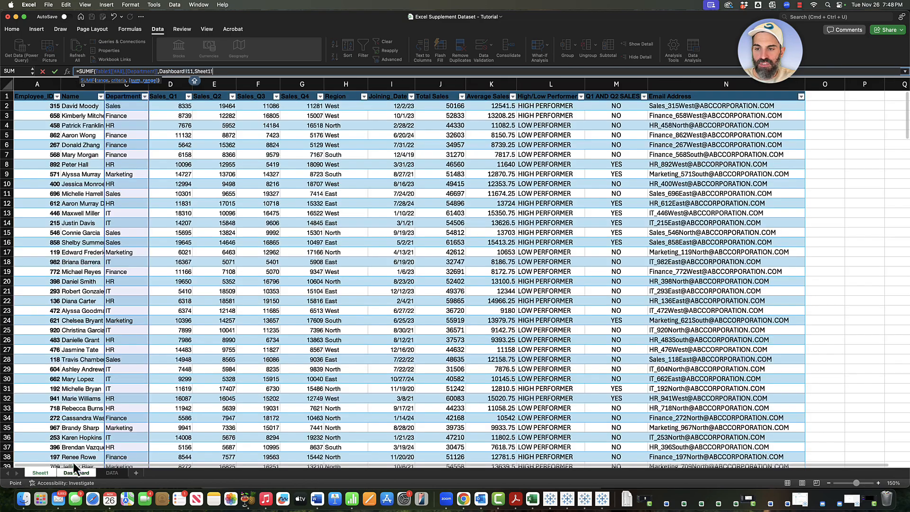
drag(450, 97, 443, 449)
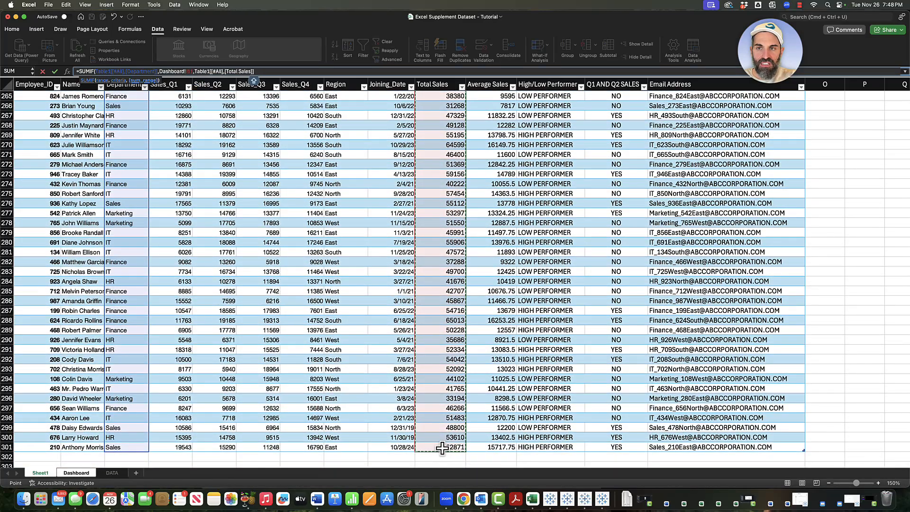
text())
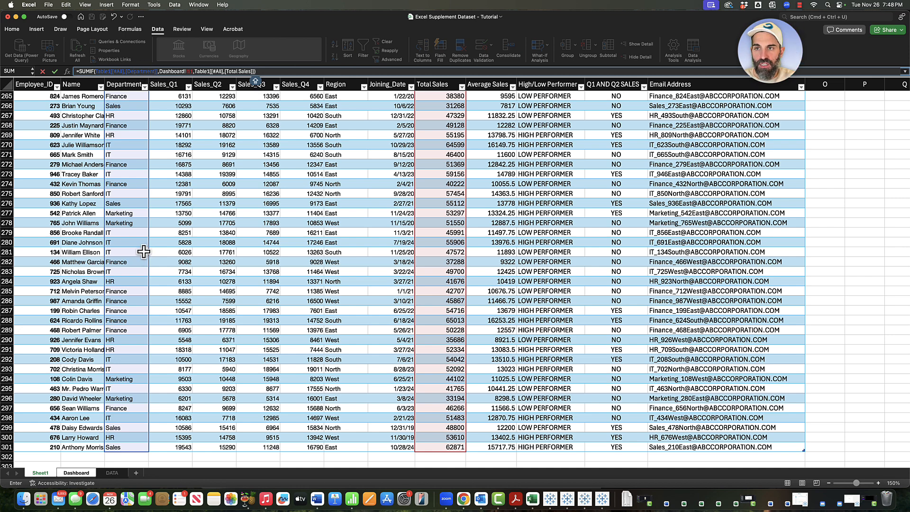
key(Return)
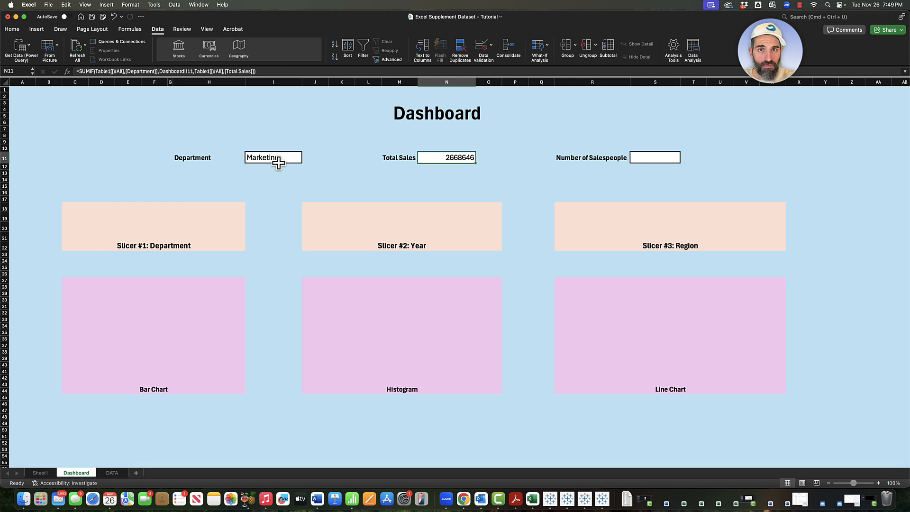
click(263, 71)
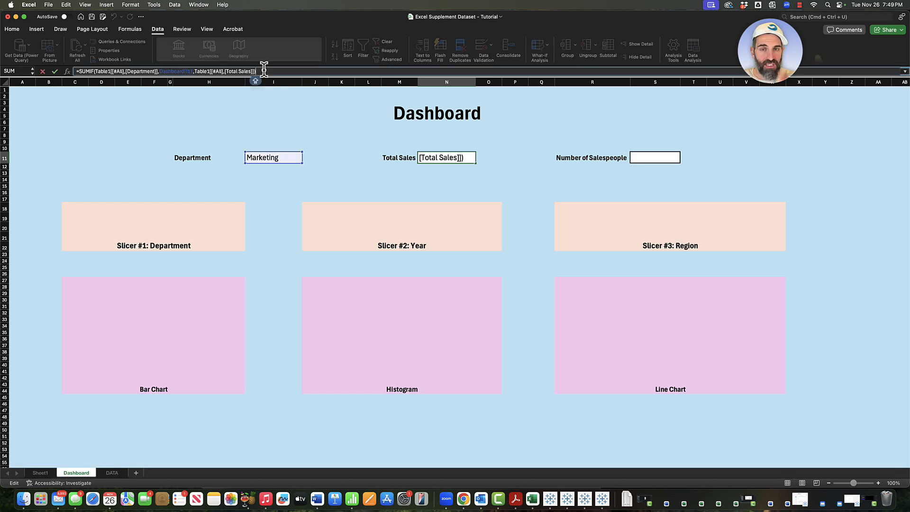
key(Return)
Format the Total Sales value in N11 as dollar currency in accounting style.
click(428, 157)
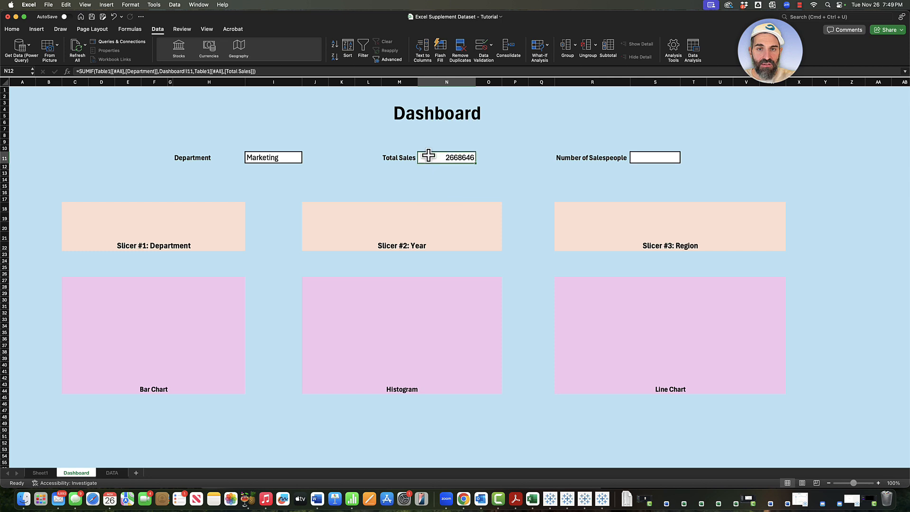
click(14, 29)
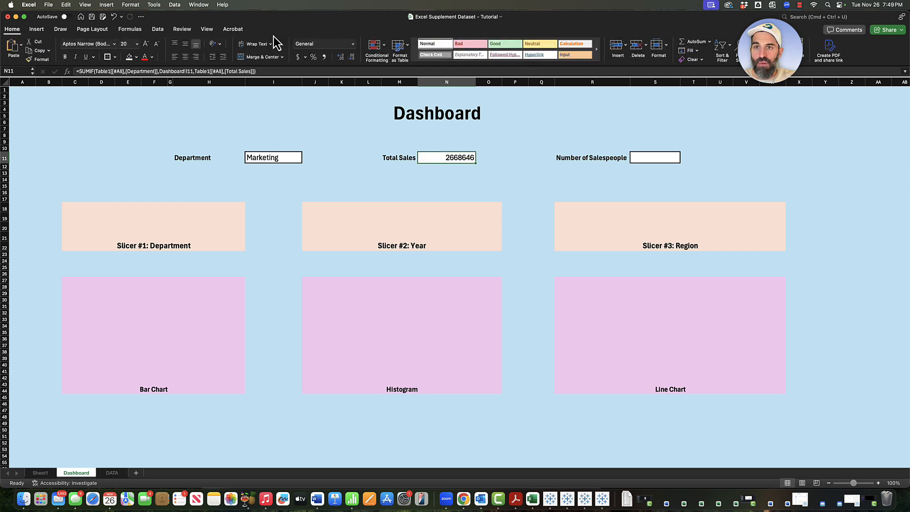
click(300, 58)
click(449, 173)
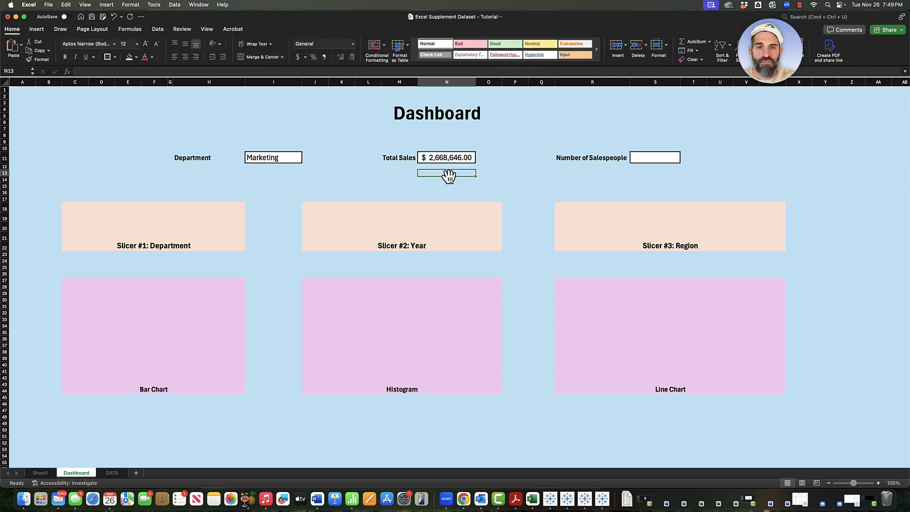
Test the Total Sales formula by choosing HR, Marketing and IT as the department in I11, ending with Sales.
click(265, 156)
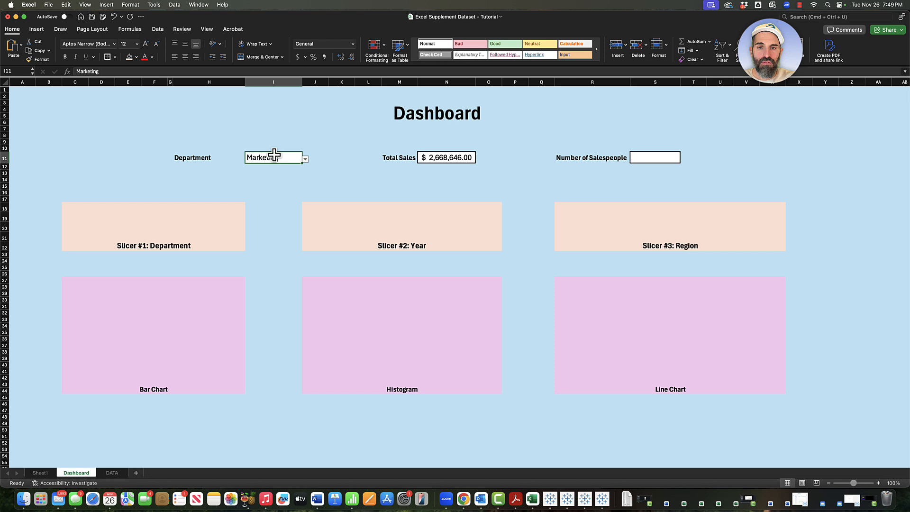
click(306, 159)
click(272, 176)
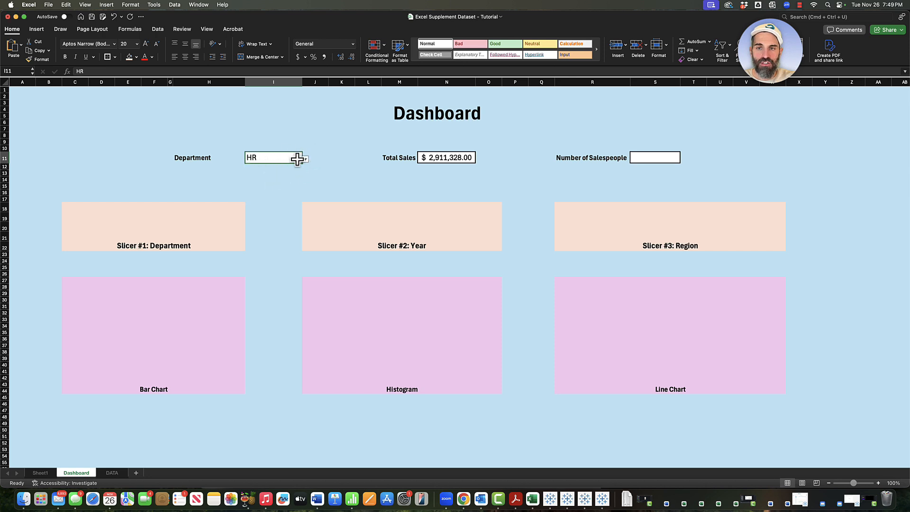
click(306, 160)
click(273, 190)
click(305, 159)
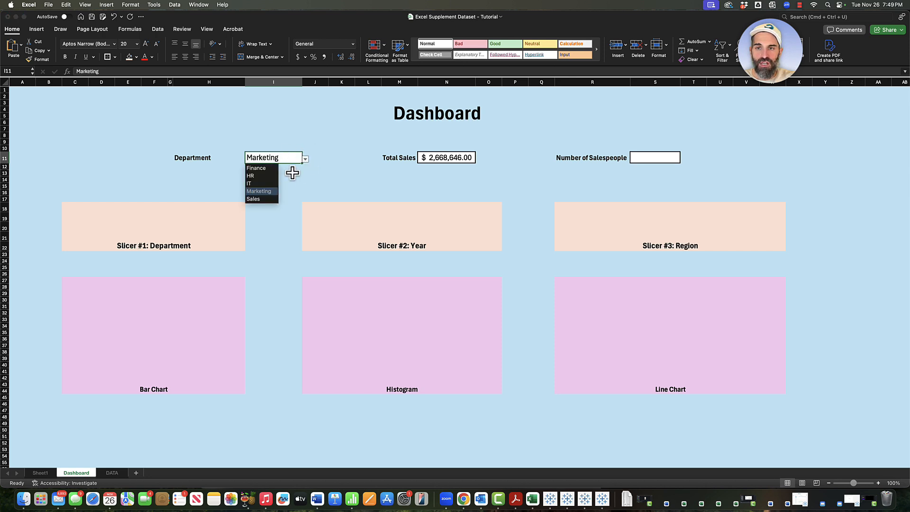
click(275, 188)
click(306, 160)
click(275, 183)
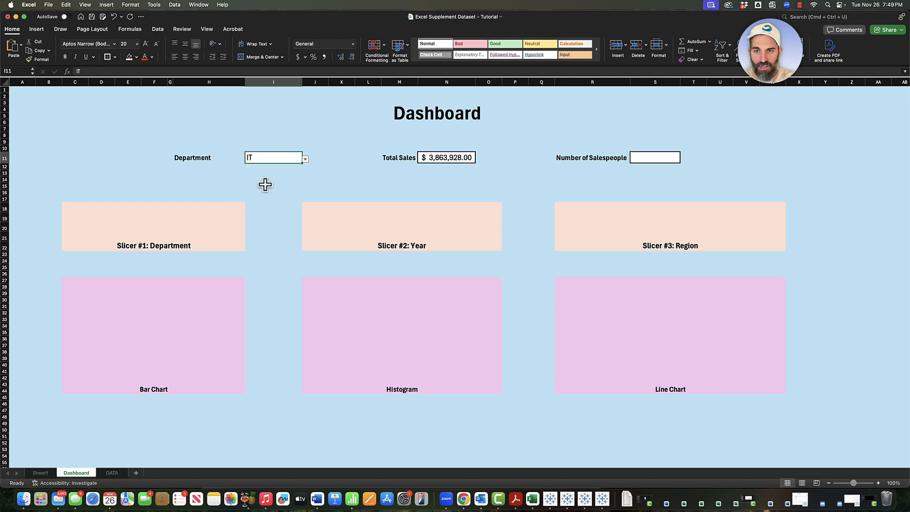
click(305, 159)
click(247, 203)
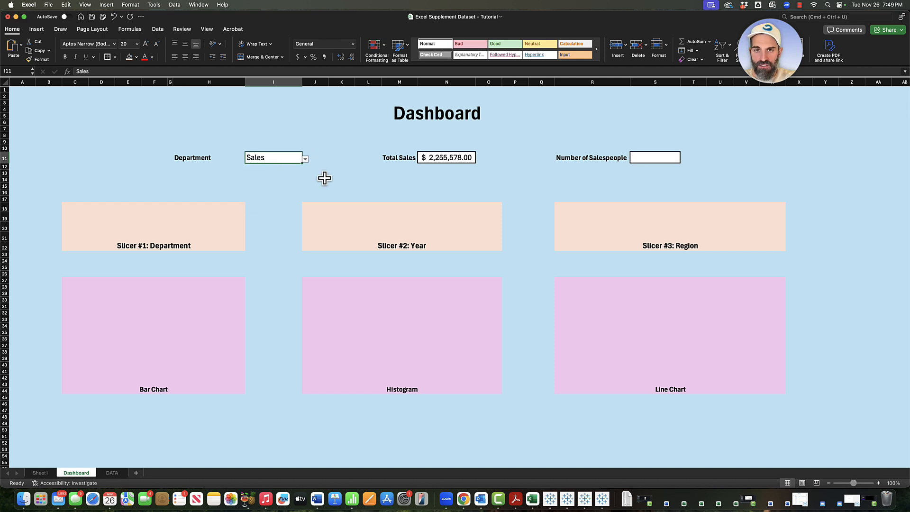
click(339, 180)
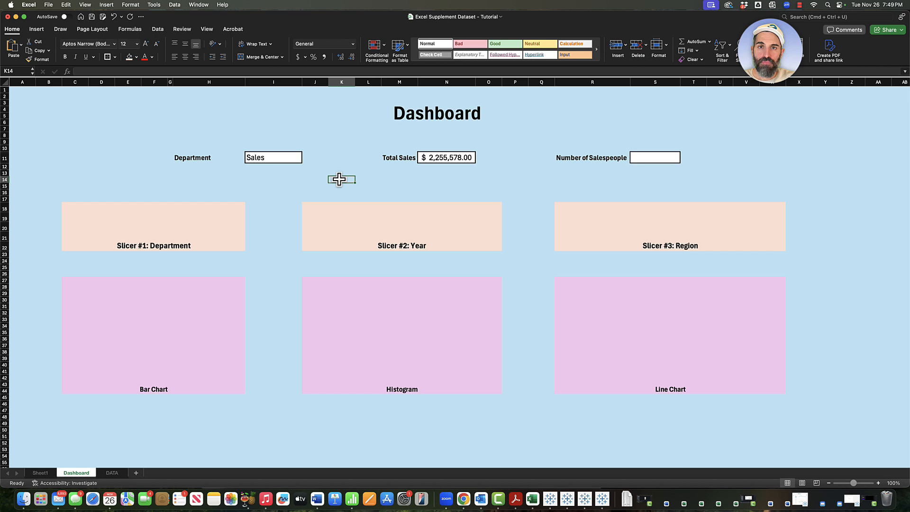
click(493, 180)
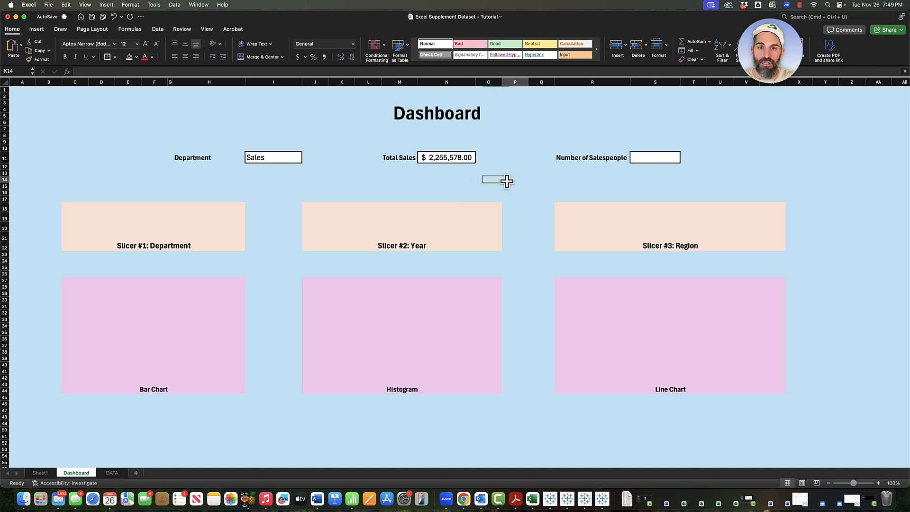
Start a COUNTIF formula in the Number of Salespeople box, S11, with Table1's entire Department column on Sheet1 as the range.
click(668, 159)
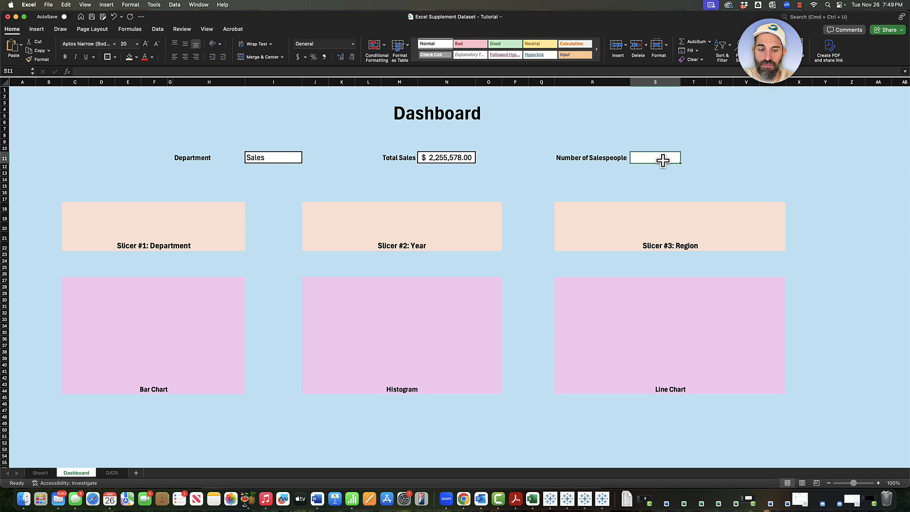
text(=)
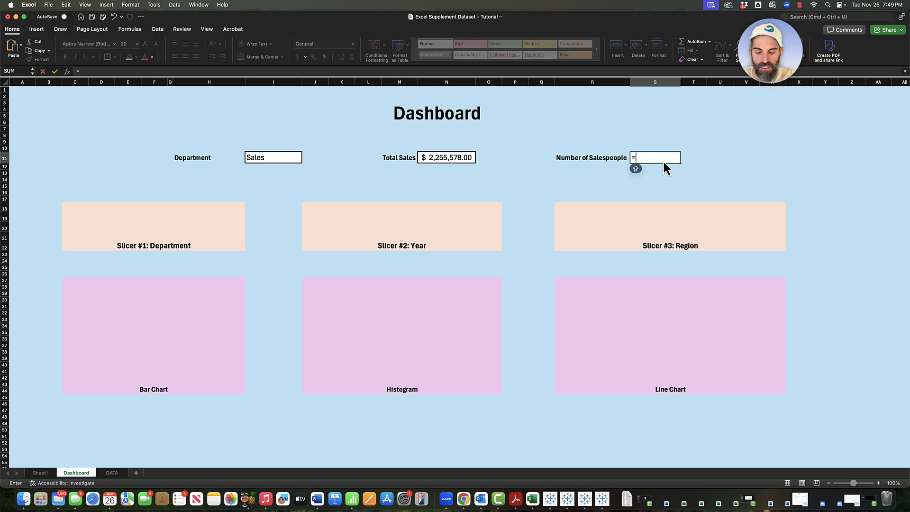
text(COUNTIF()
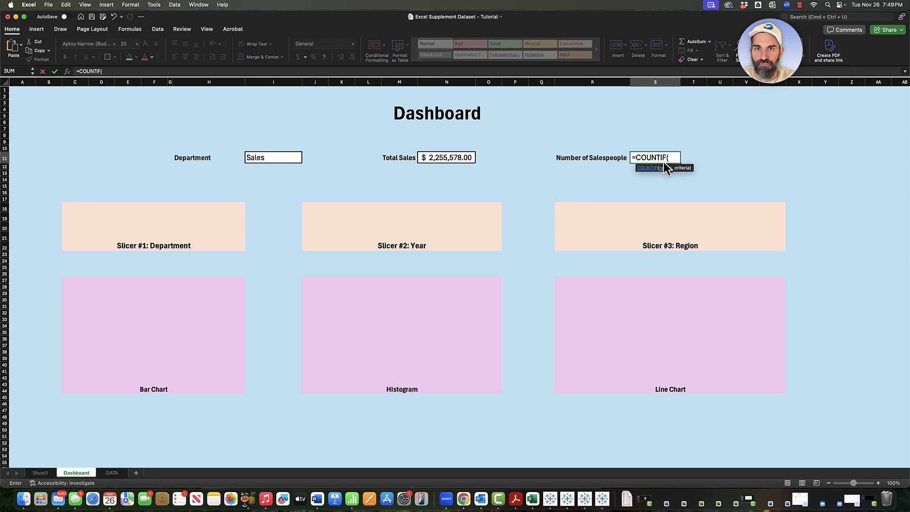
click(49, 476)
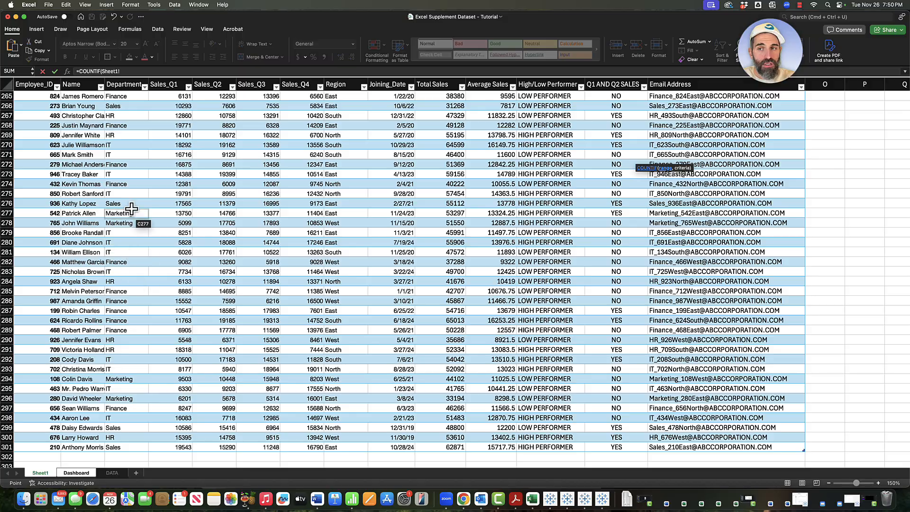
scroll(126, 128, up, 20)
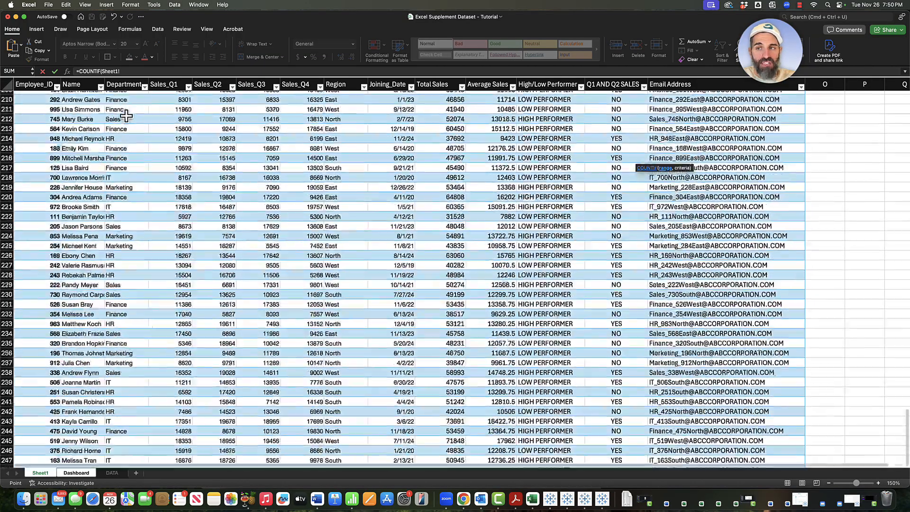
scroll(125, 128, up, 10)
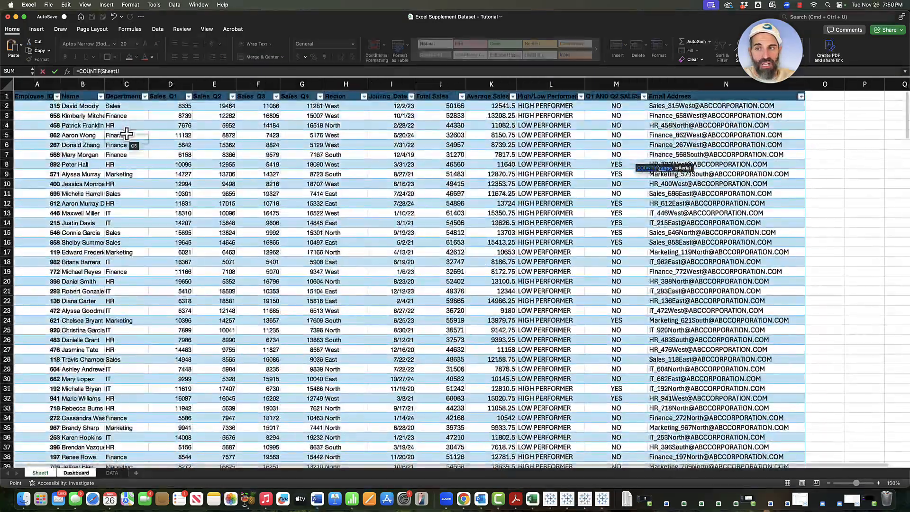
click(120, 96)
drag(120, 97, 115, 446)
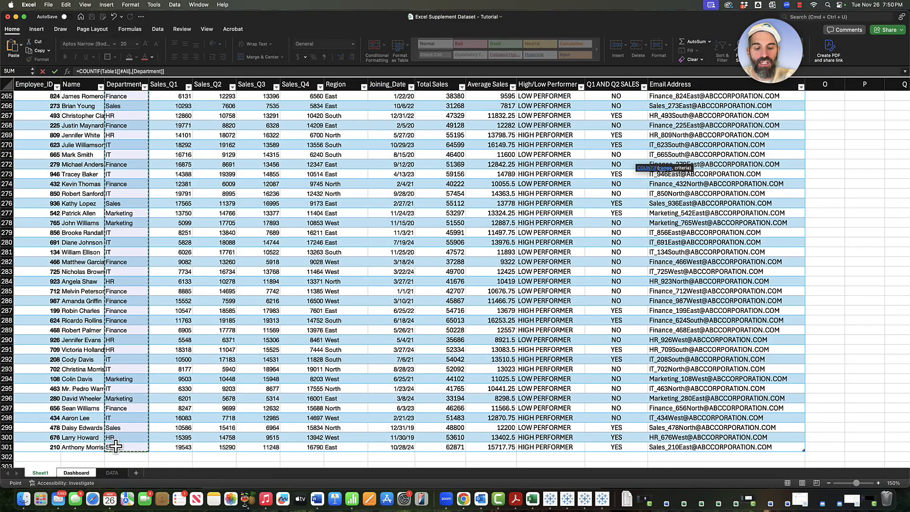
text(,)
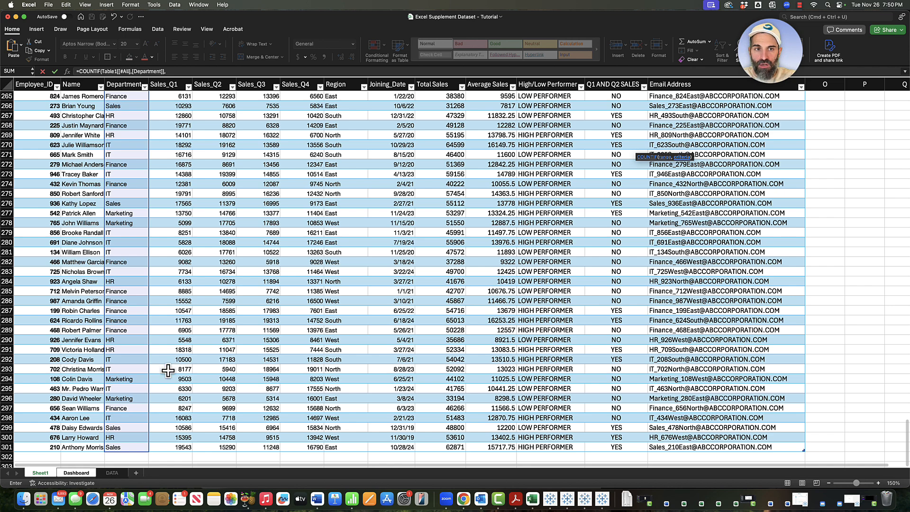
Complete the COUNTIF formula in S11 with the department cell I11 on the Dashboard sheet as the criteria.
click(113, 473)
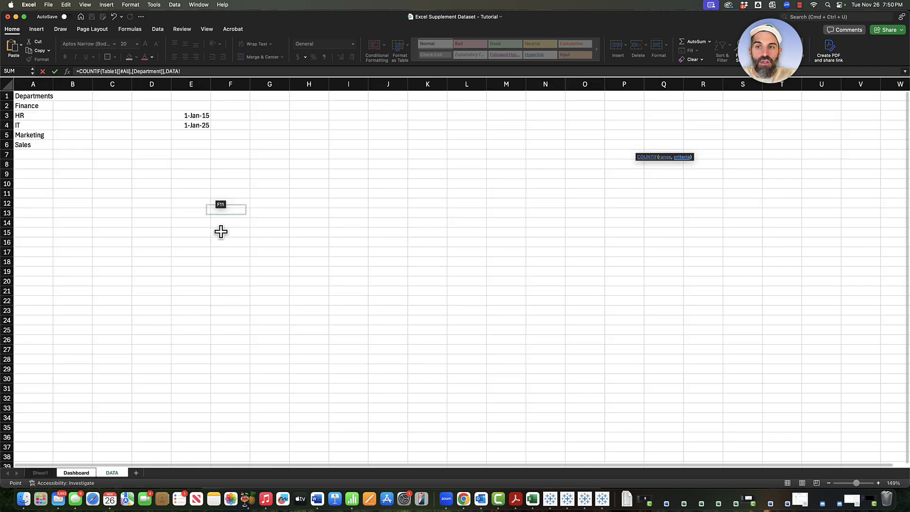
click(75, 474)
click(268, 160)
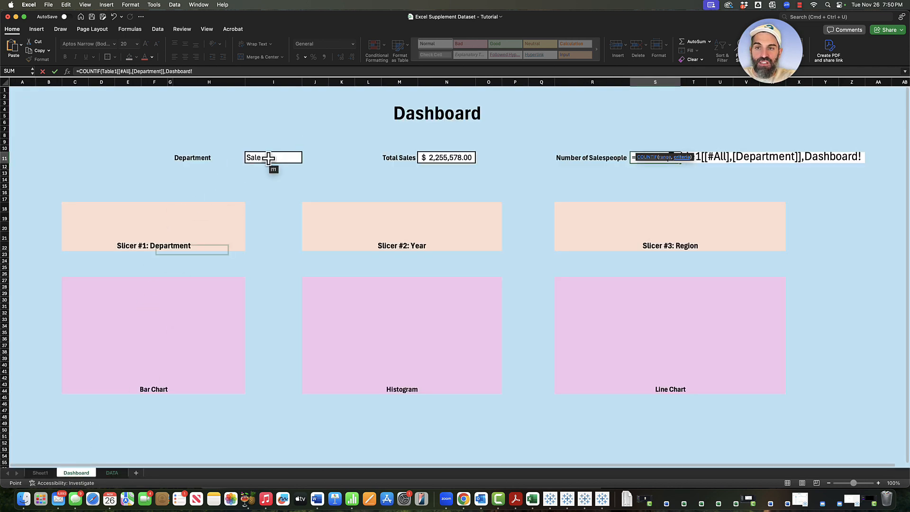
text())
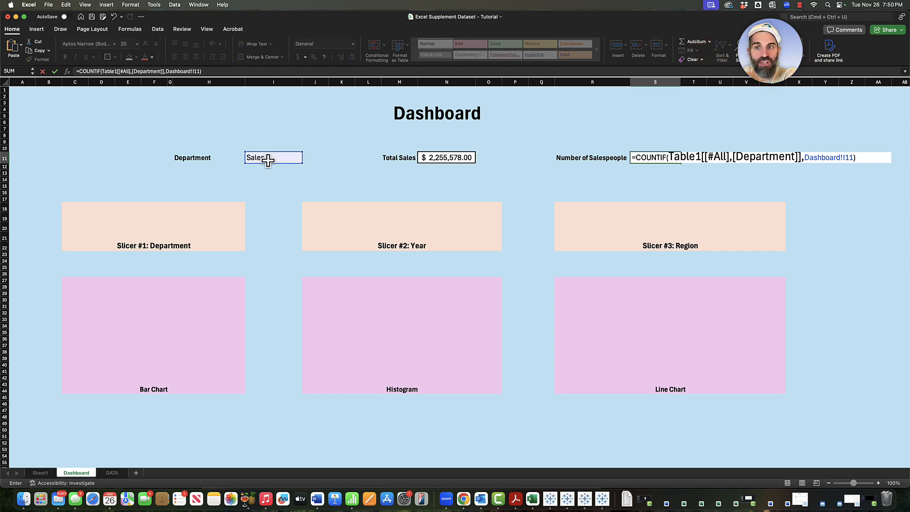
key(Return)
Test both formulas by choosing HR and Finance as the department in I11, ending with IT.
click(269, 159)
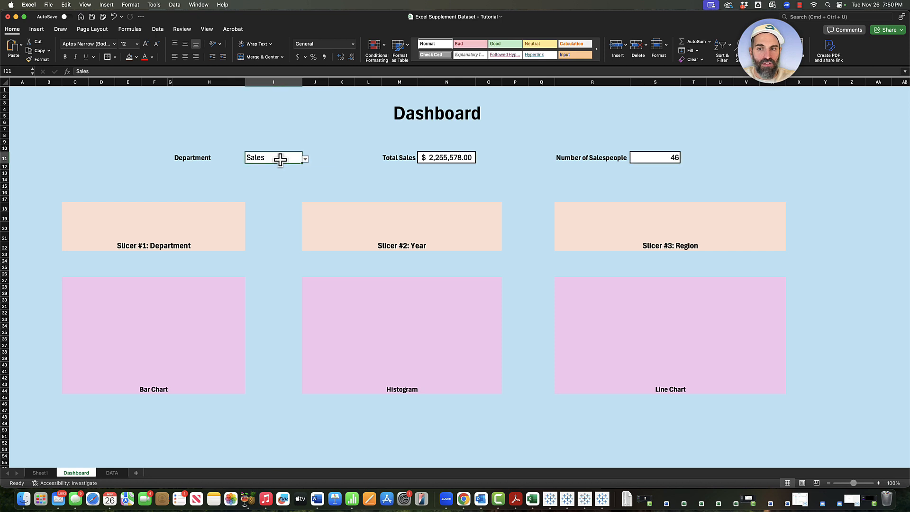
click(306, 159)
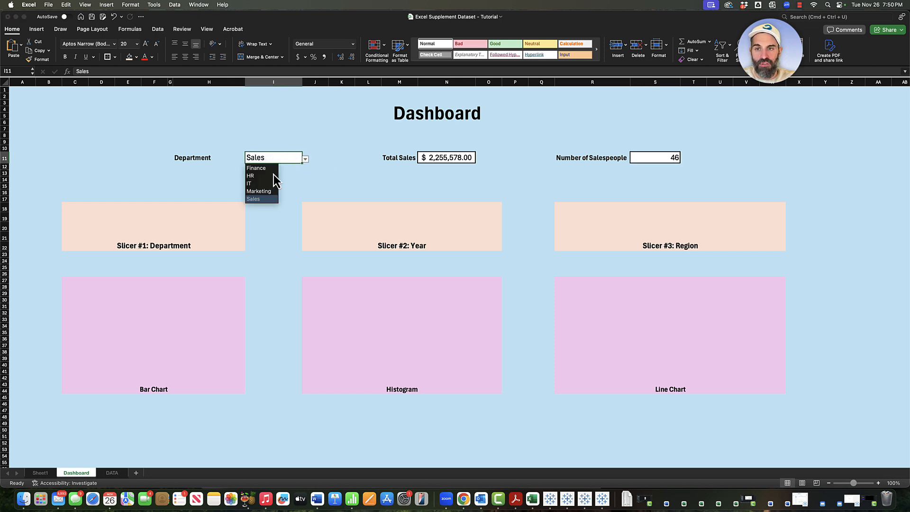
click(267, 175)
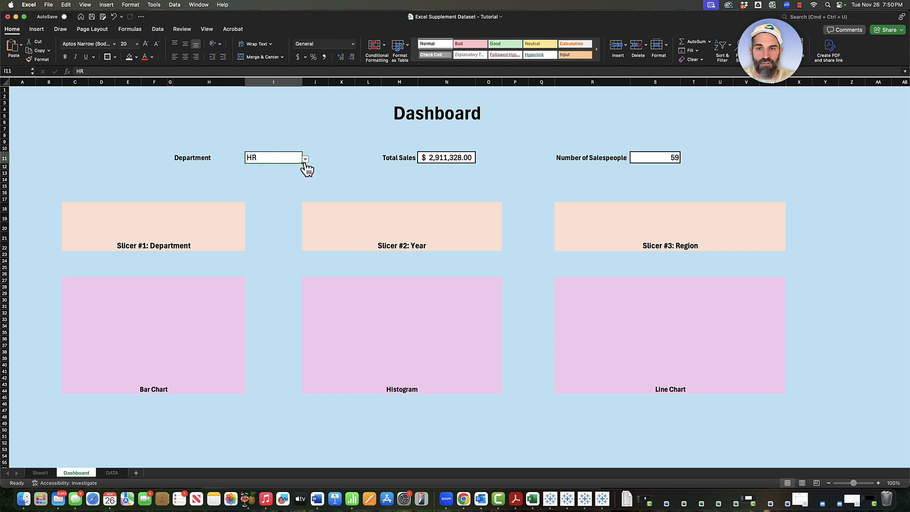
click(306, 160)
click(266, 170)
click(306, 160)
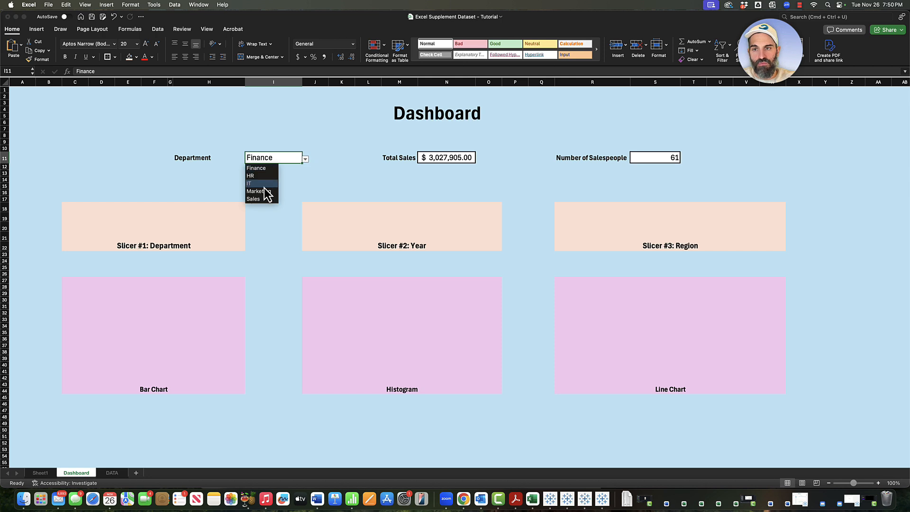
click(256, 183)
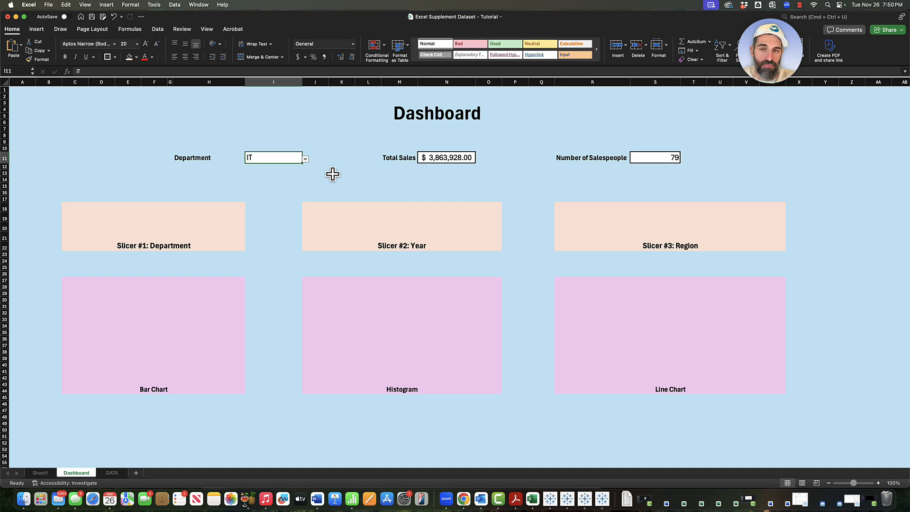
Move the Department label and its drop-down cell from H11:I11 to D11:E11.
drag(279, 158, 214, 158)
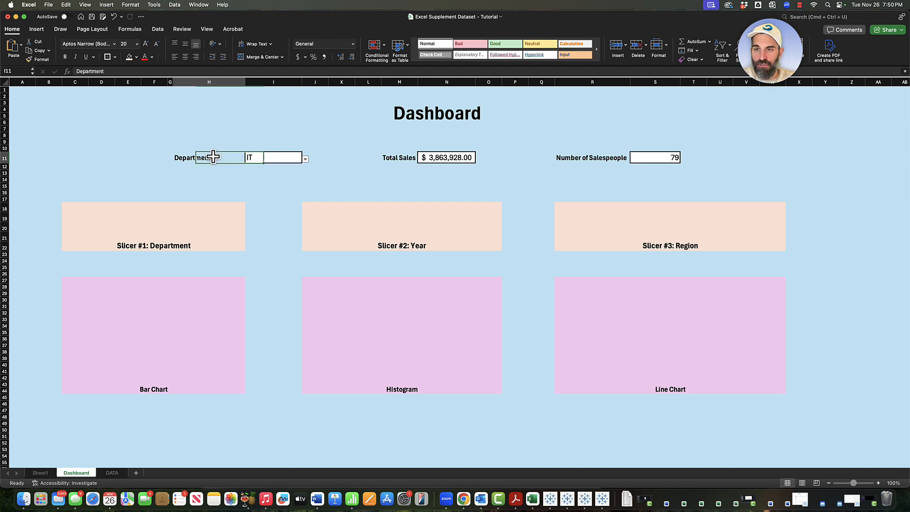
key(super+c)
click(104, 156)
key(super+v)
click(154, 135)
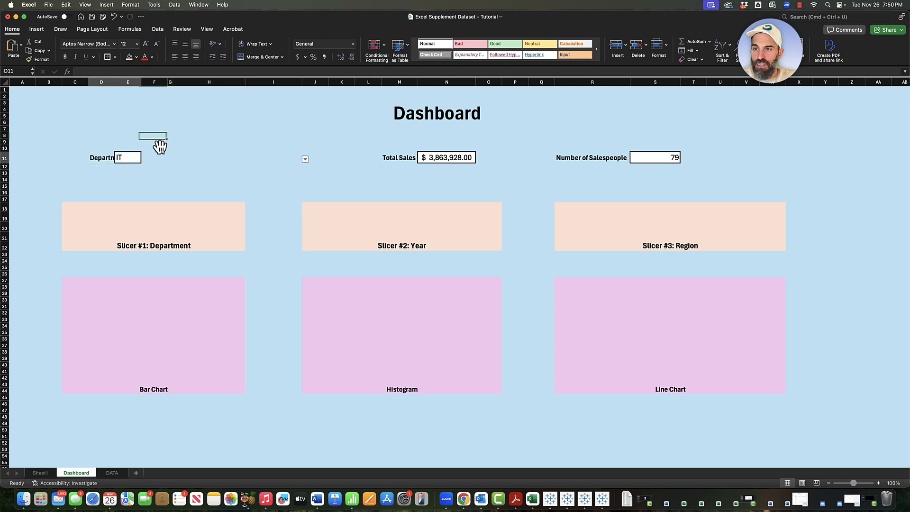
Widen columns D and E so the Department label and its drop-down box fit.
drag(141, 80, 171, 79)
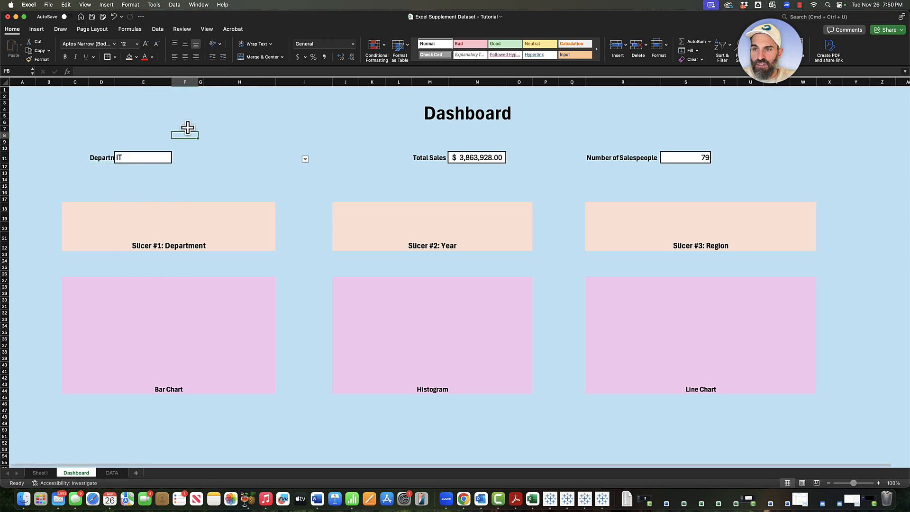
drag(114, 79, 129, 80)
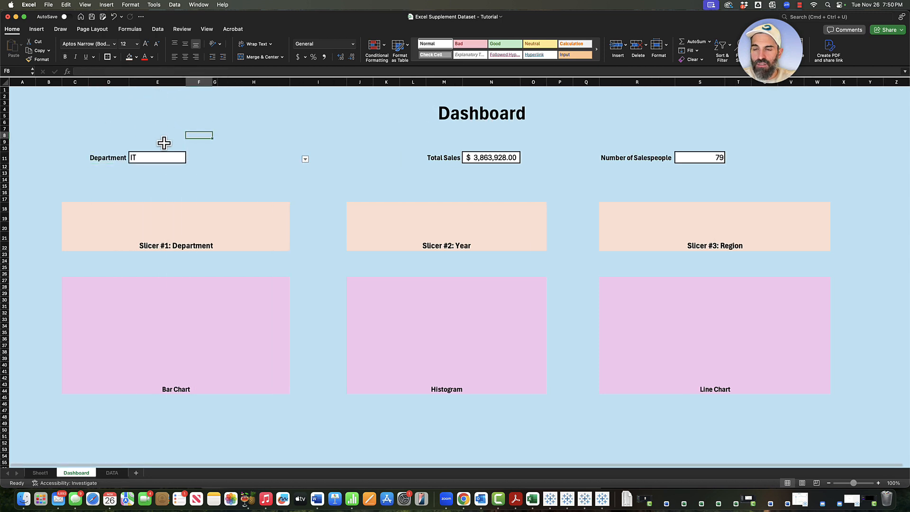
click(157, 129)
drag(186, 80, 182, 80)
click(242, 119)
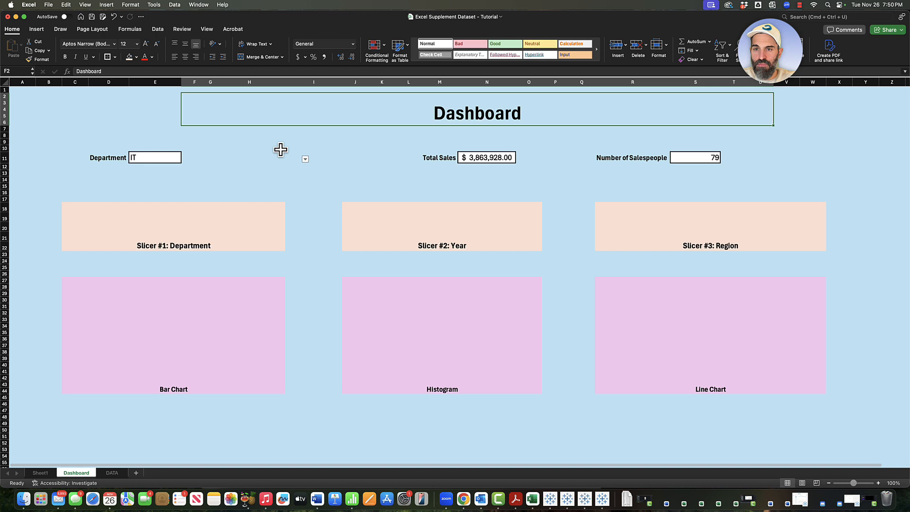
Copy the Total Sales label and box from M11:N11 to H11:I11 and clear the copied value in I11.
click(303, 159)
click(105, 155)
click(429, 158)
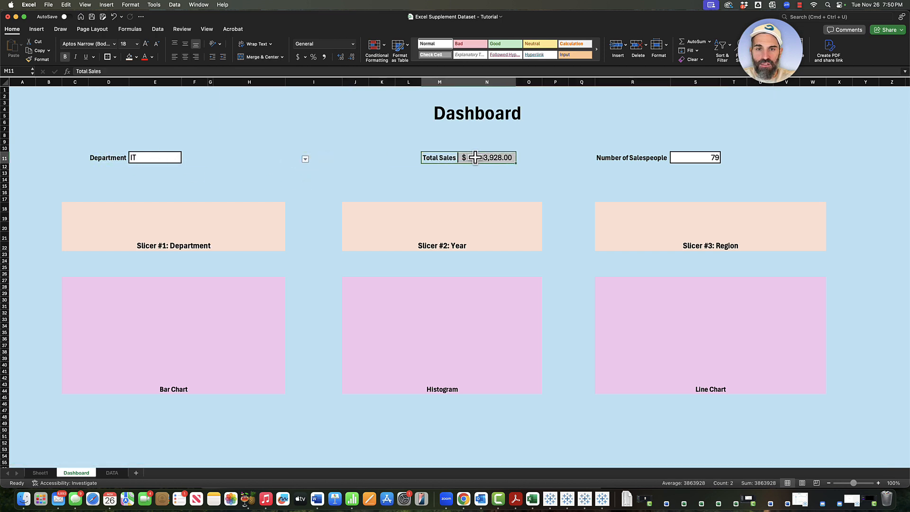
click(382, 173)
drag(433, 159, 478, 158)
key(super+c)
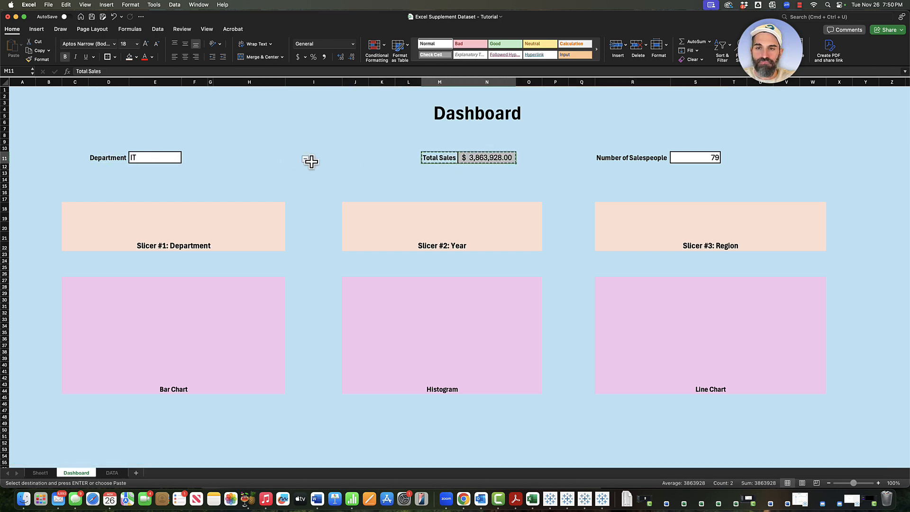
click(281, 157)
key(super+v)
click(310, 172)
click(325, 157)
key(Delete)
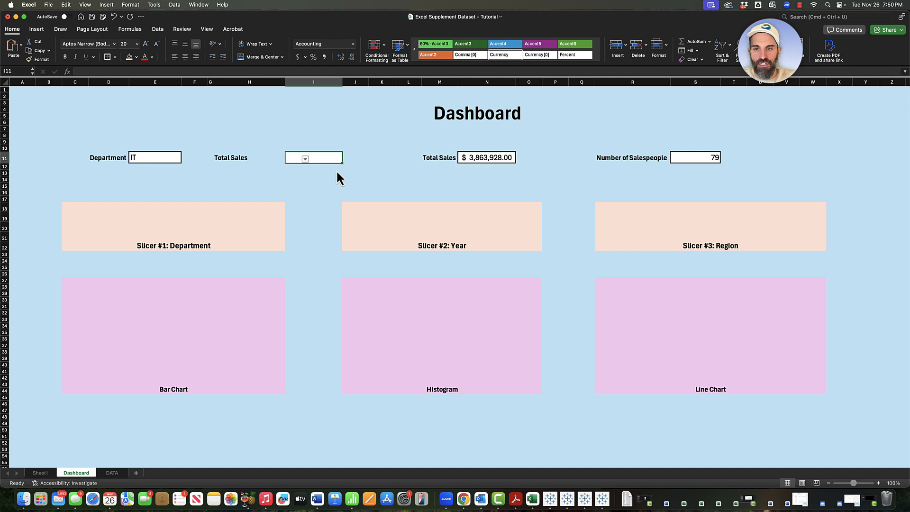
Change the copied label in H11 to YEAR.
key(Left)
text(YEAR)
key(Tab)
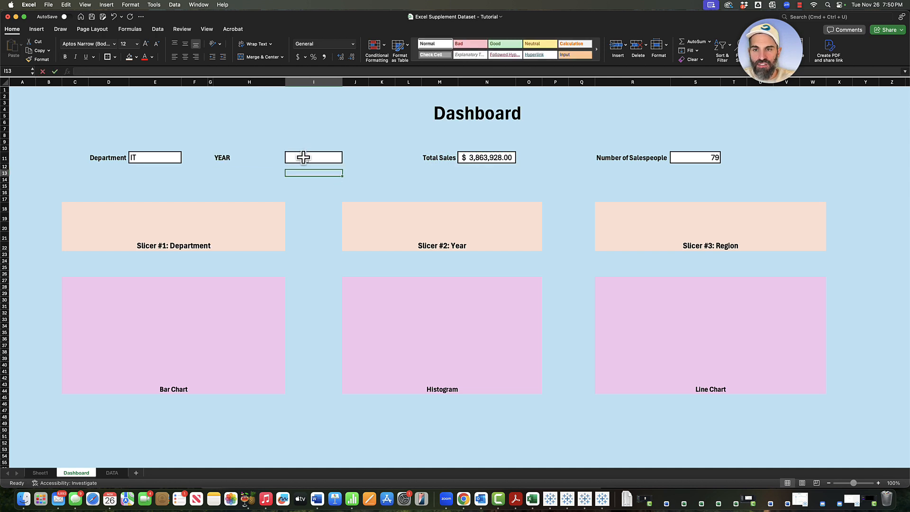
scroll(301, 291, down, 10)
scroll(303, 289, up, 10)
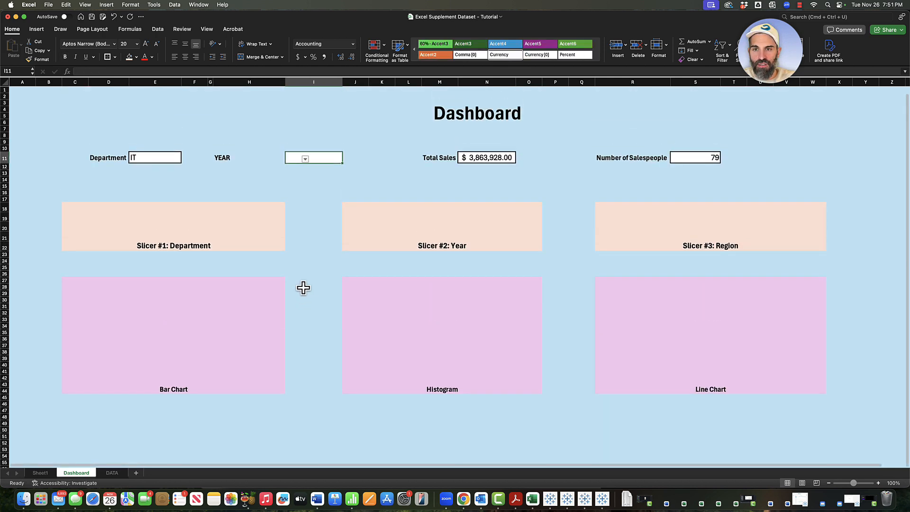
click(280, 143)
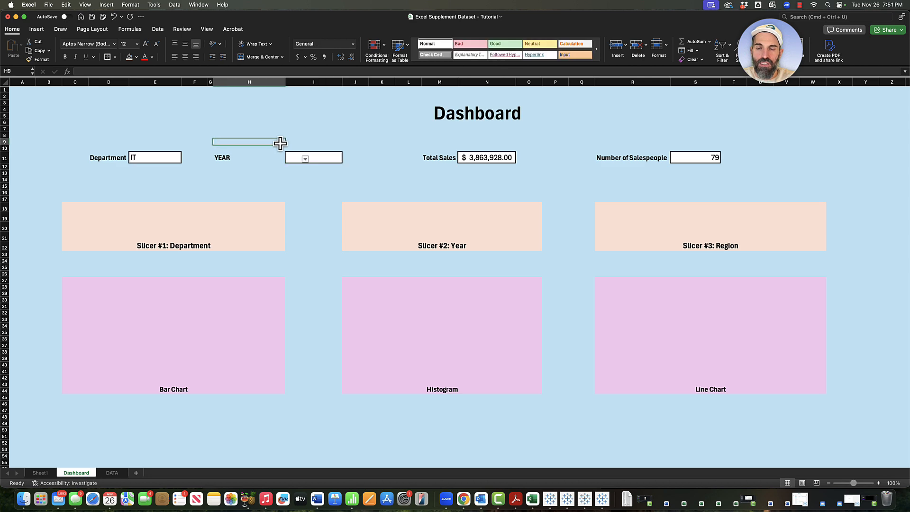
click(302, 153)
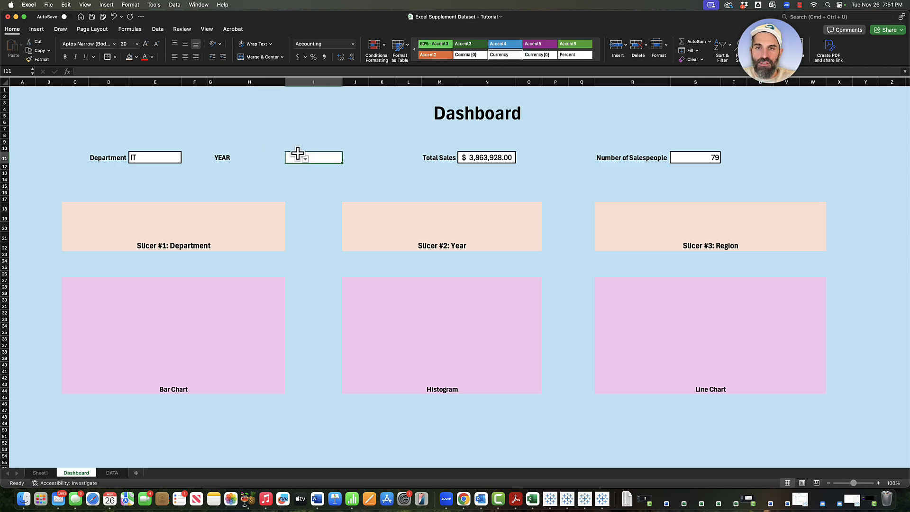
Check the data columns on Sheet1 and set the Dashboard label in H11 to Region.
click(47, 473)
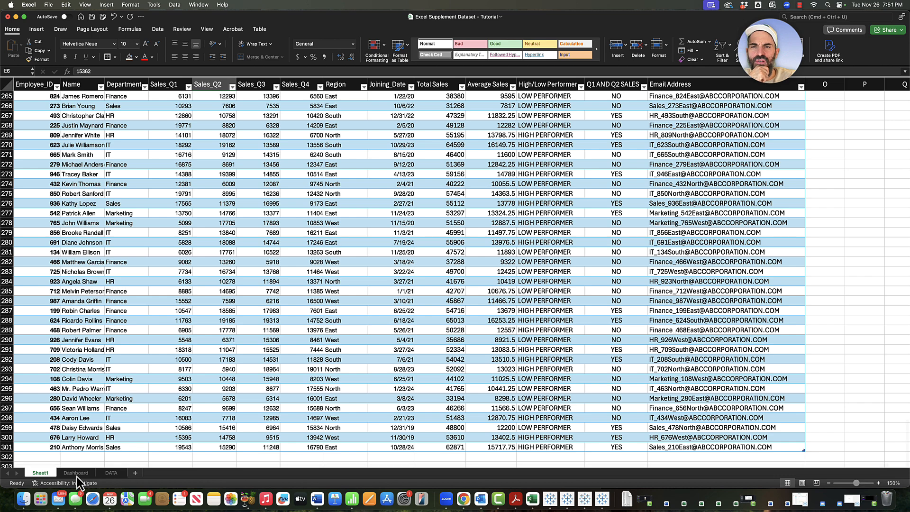
click(76, 473)
click(250, 157)
text(R)
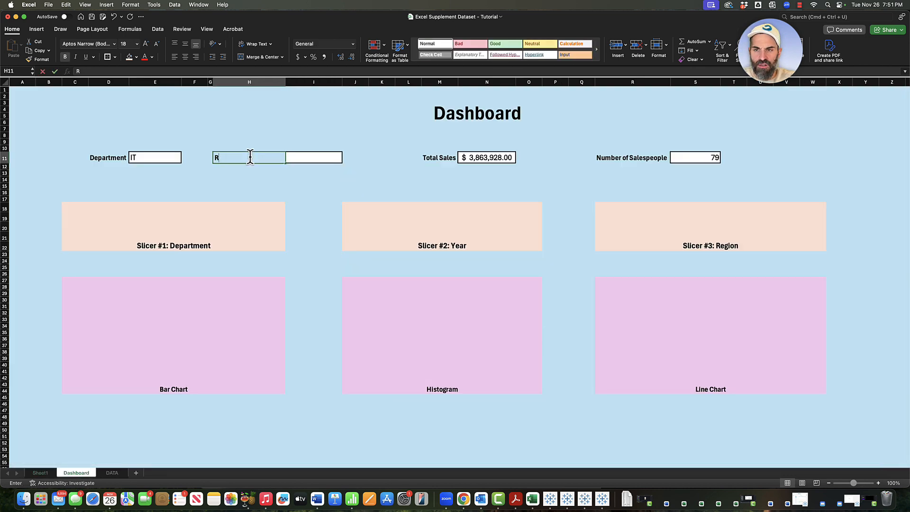
text(EGION)
key(BackSpace)
key(BackSpace)
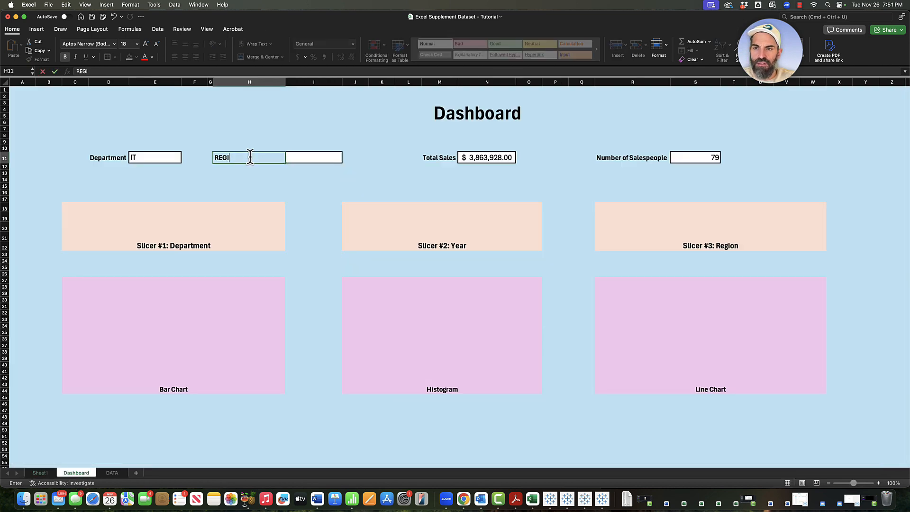
text(gion)
key(Return)
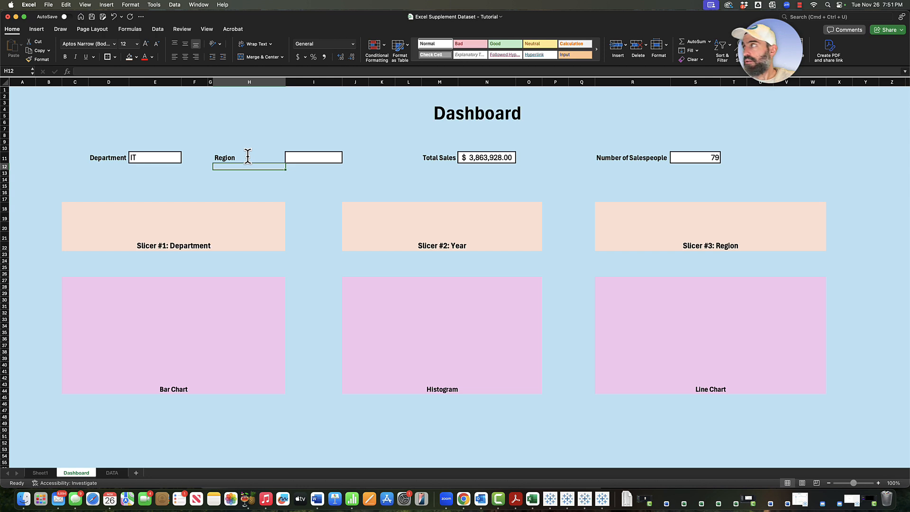
click(256, 154)
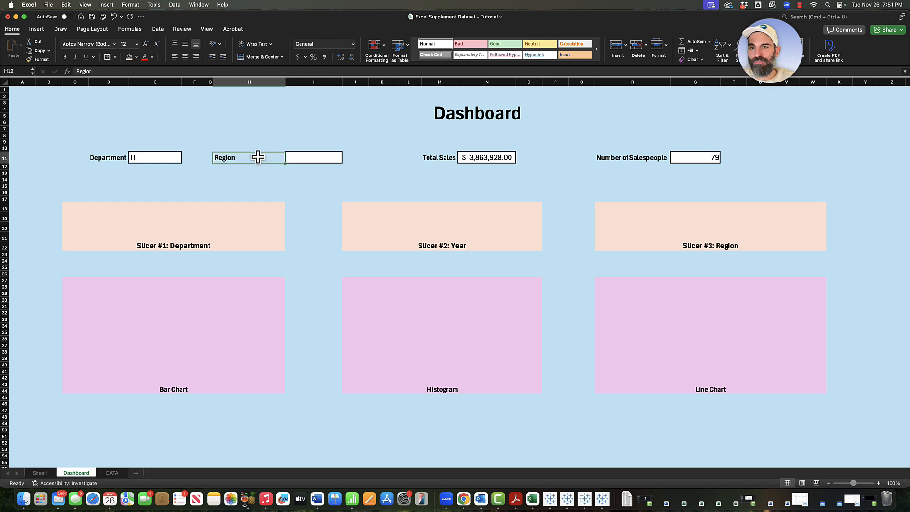
click(303, 173)
click(303, 161)
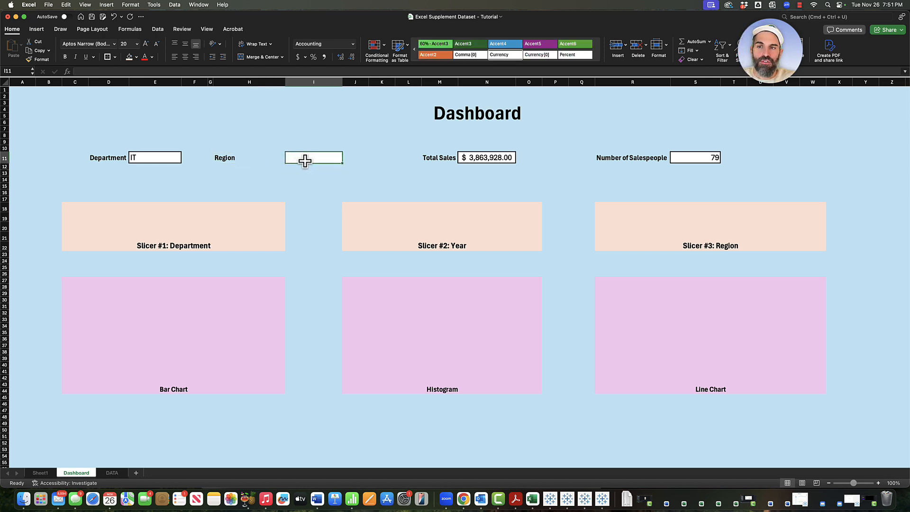
Enter the regions East, West, North and South in cells A8:A11 of the DATA sheet.
click(119, 474)
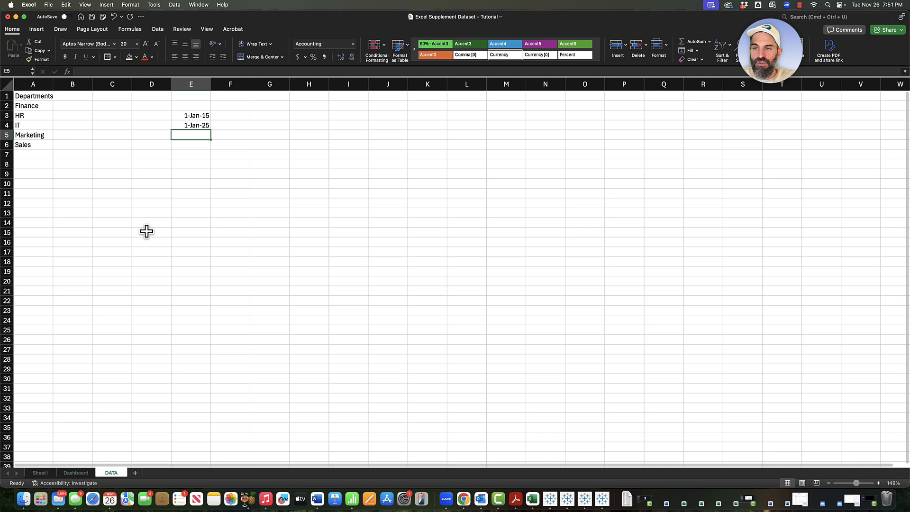
click(43, 168)
text(EA)
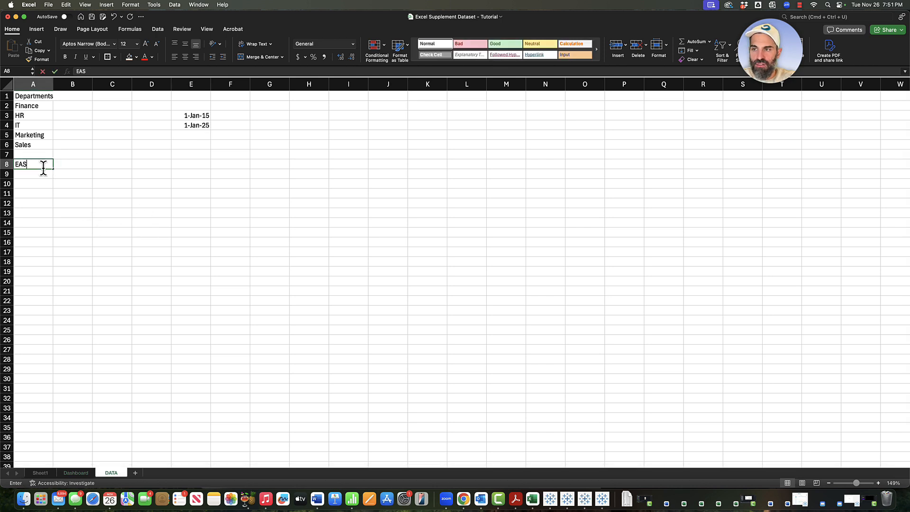
text(st)
key(Return)
text(West)
key(Return)
text(North)
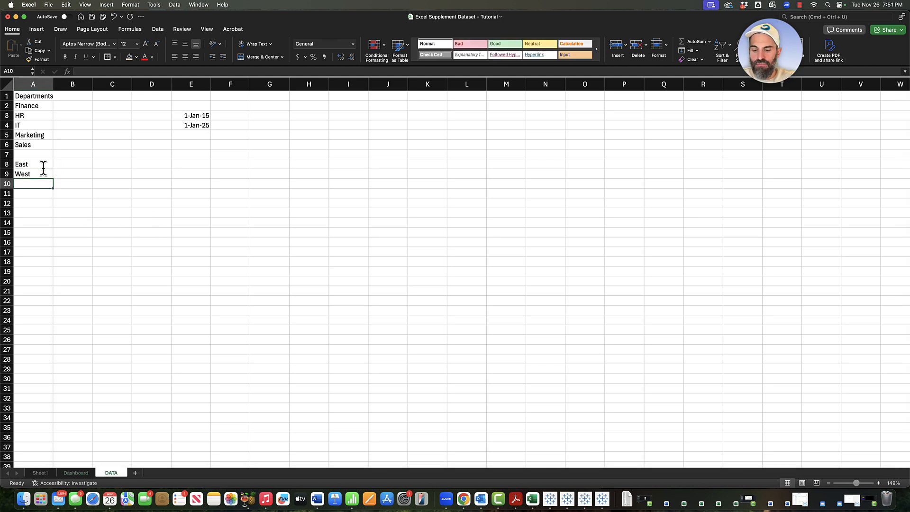
key(Return)
text(South)
key(Return)
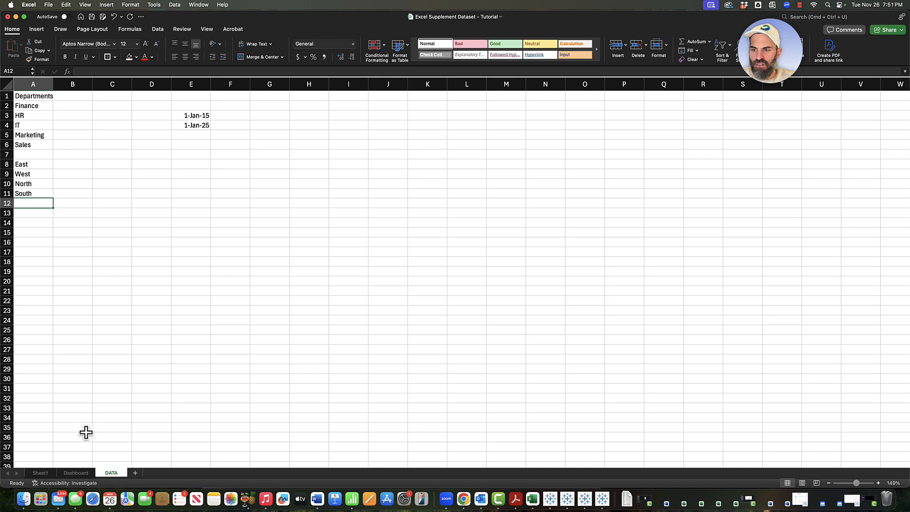
Add list data validation to the Region cell I11 on the Dashboard, using DATA!$A$8:$A$11 as the source.
click(75, 472)
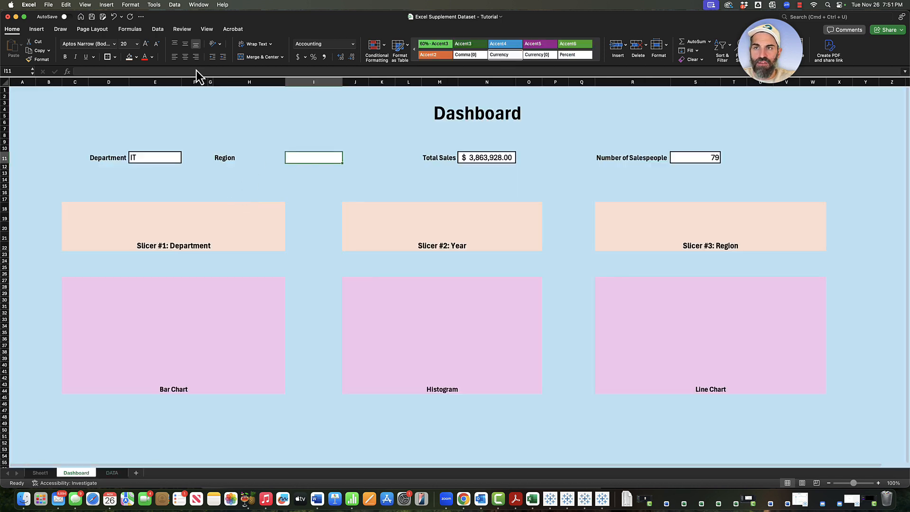
click(151, 29)
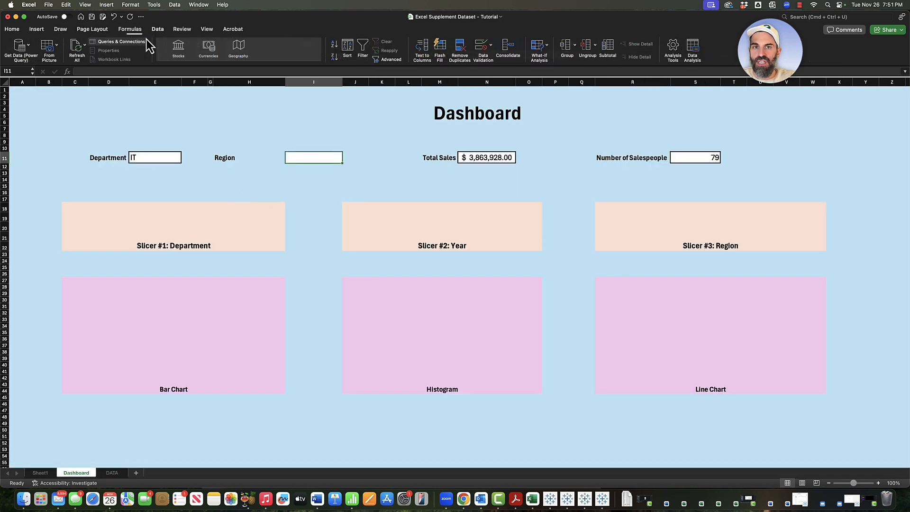
click(488, 46)
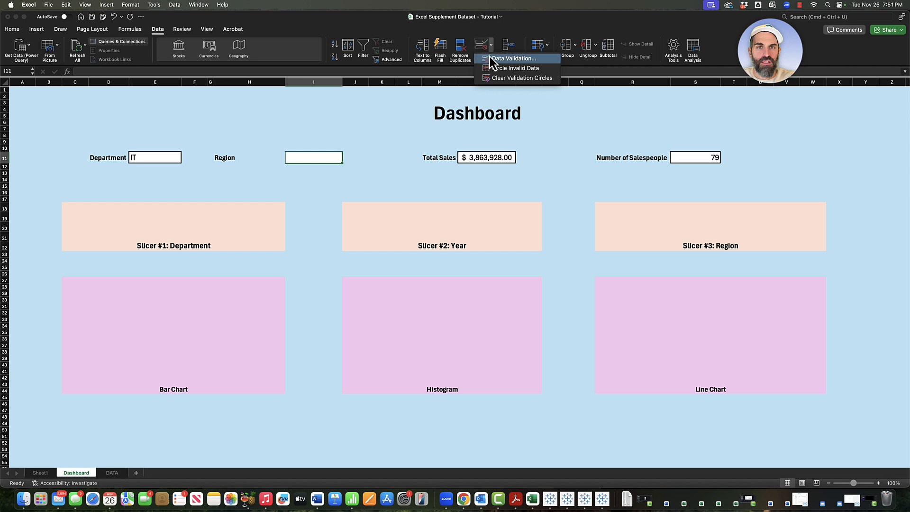
click(517, 58)
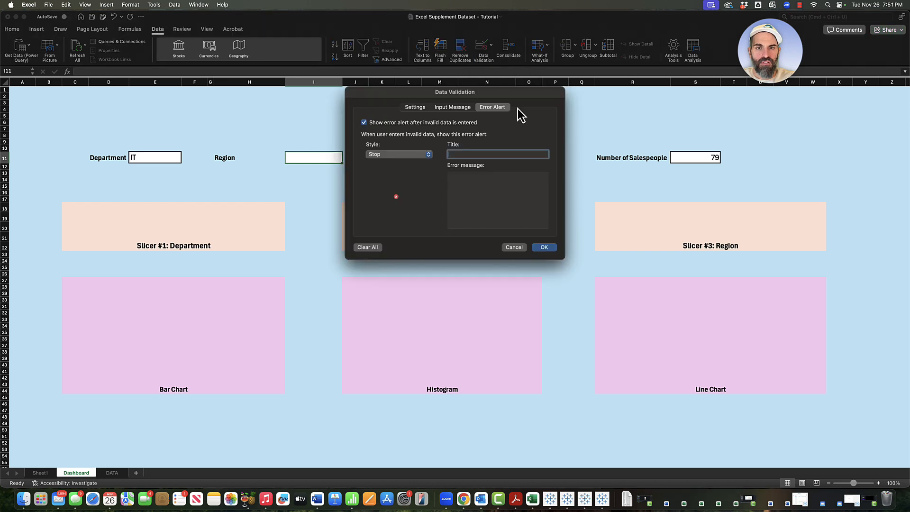
click(416, 107)
click(408, 143)
click(376, 172)
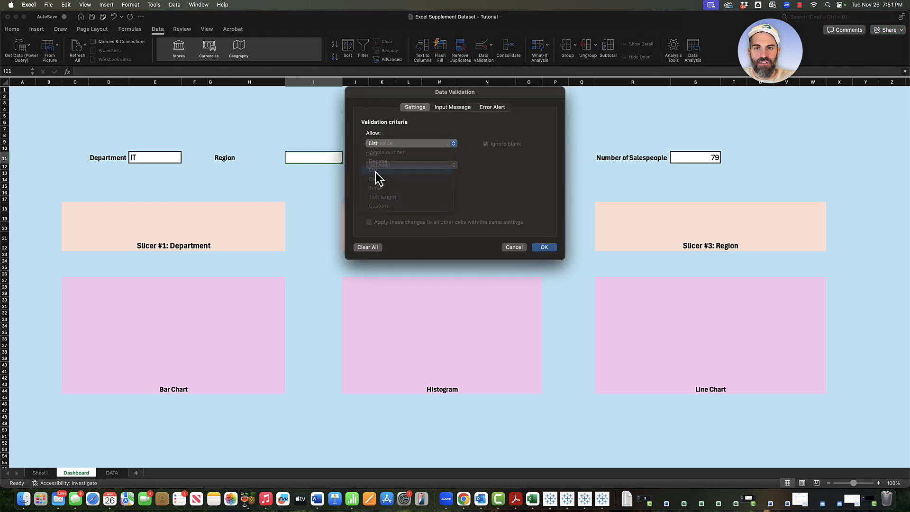
click(542, 188)
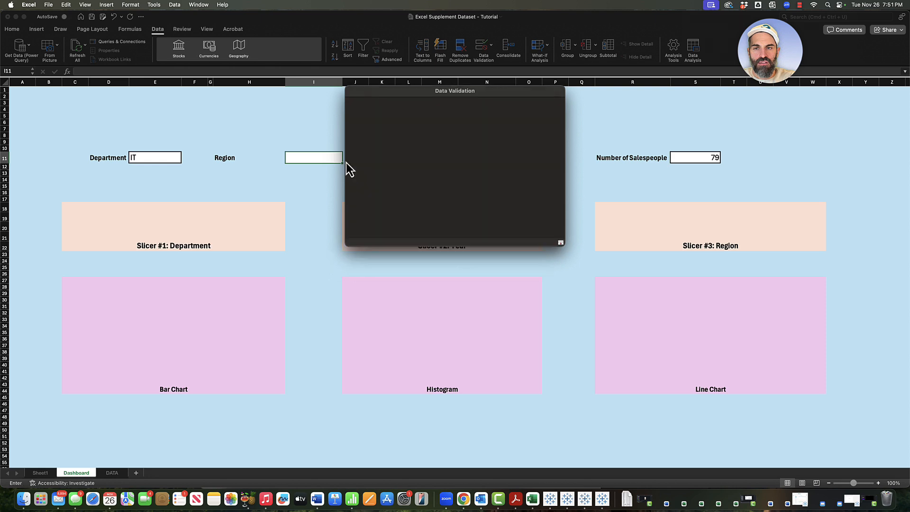
click(113, 472)
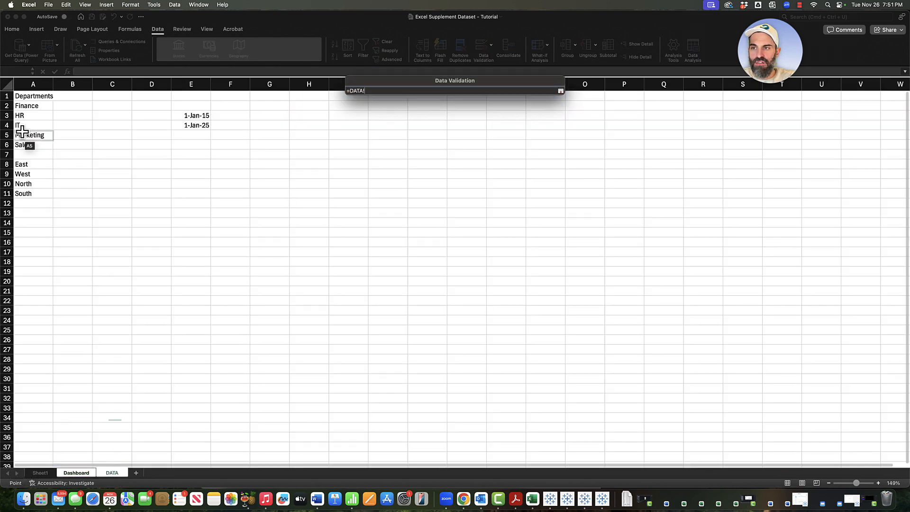
drag(21, 164, 26, 195)
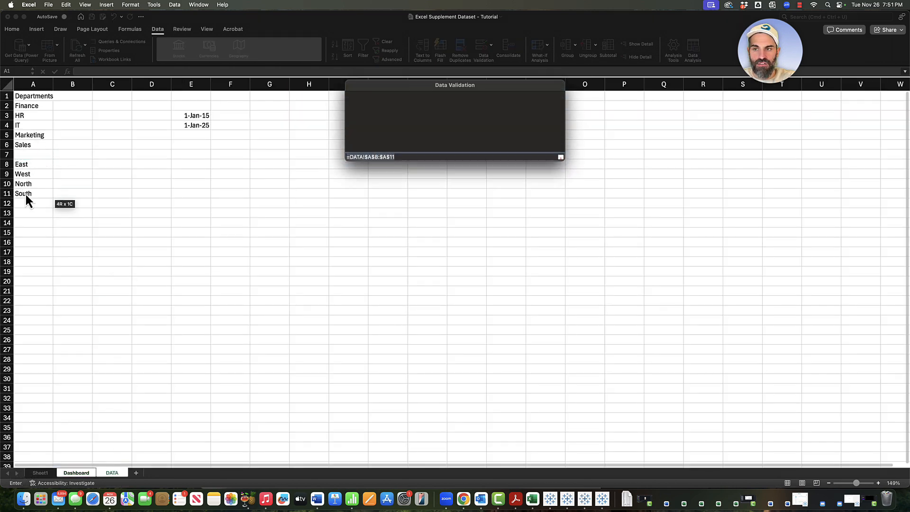
click(547, 252)
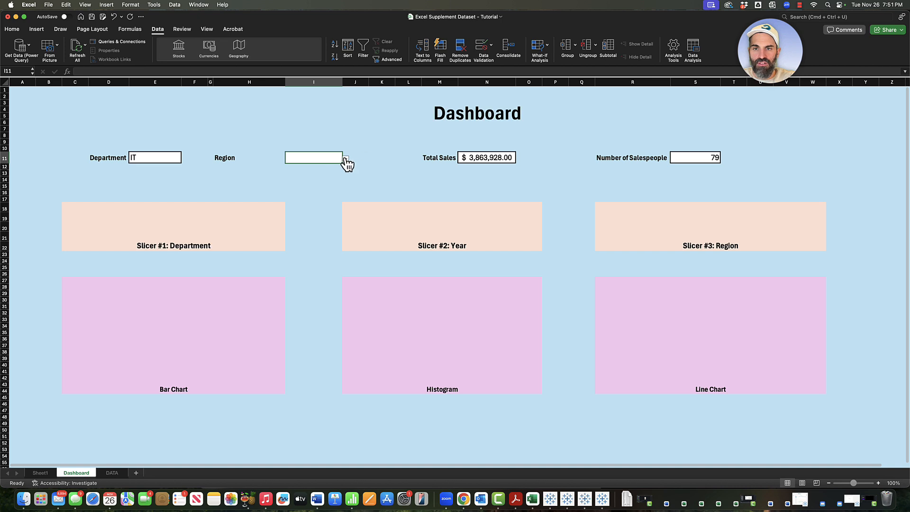
Try North in the Region drop-down in I11 and set the cell to East.
click(346, 160)
click(295, 184)
click(346, 160)
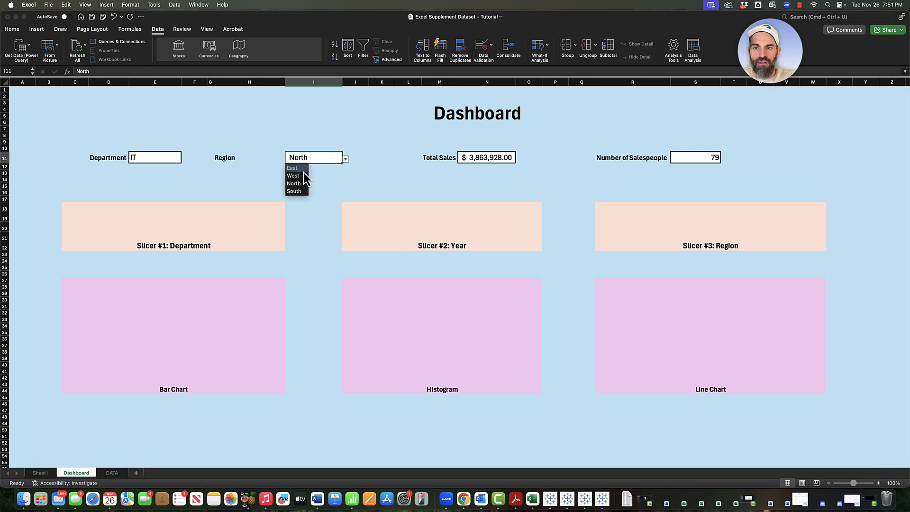
click(292, 168)
Replace the Total Sales formula in N11 with the start of a SUMIFS using Sheet1's Total Sales column as sum range.
click(483, 161)
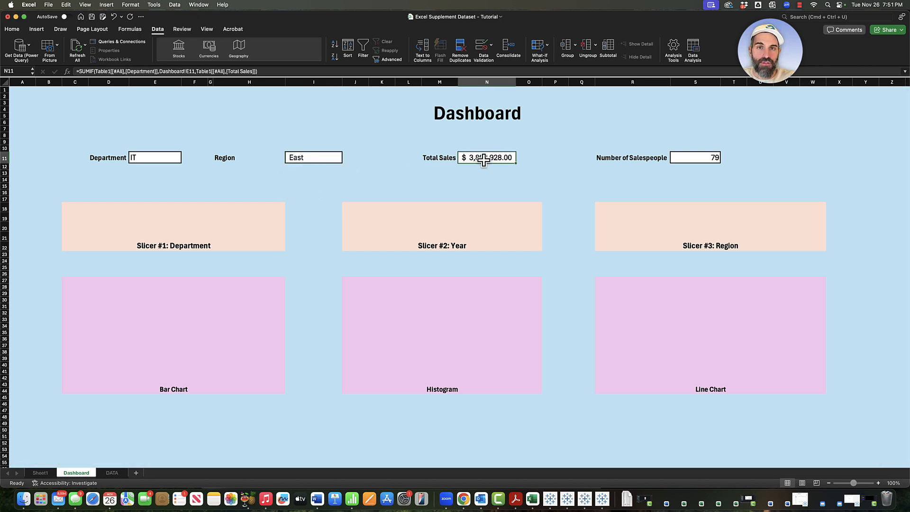
click(151, 158)
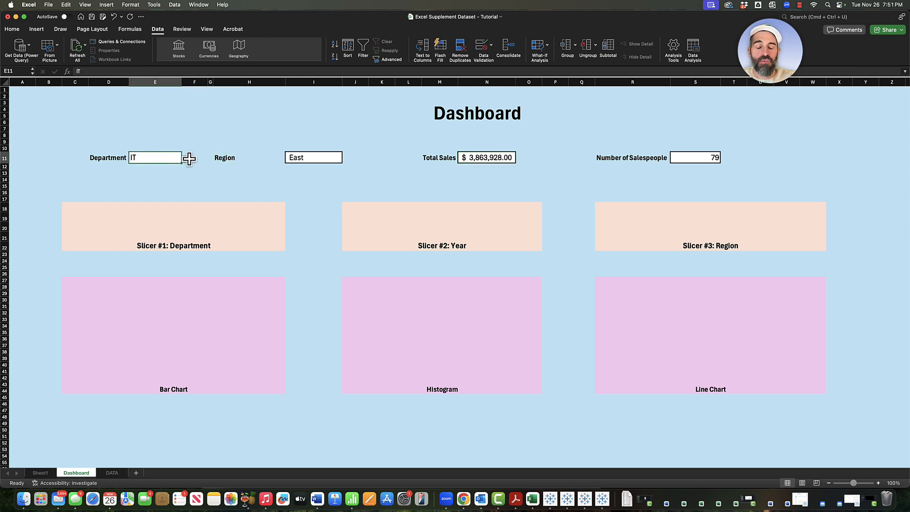
click(316, 153)
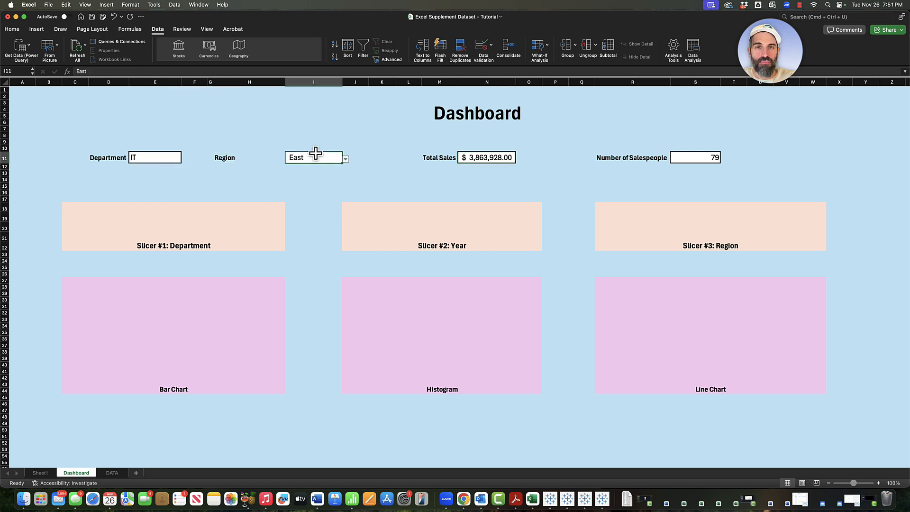
click(472, 162)
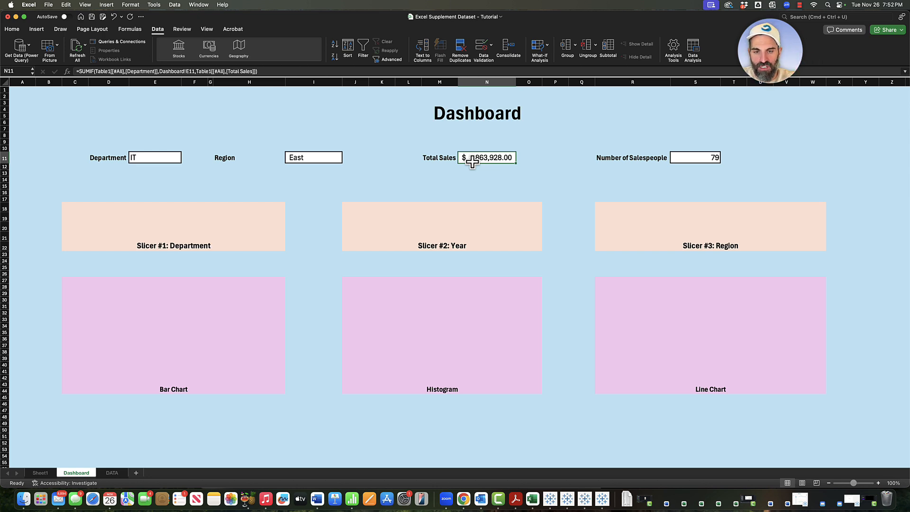
text(=sum)
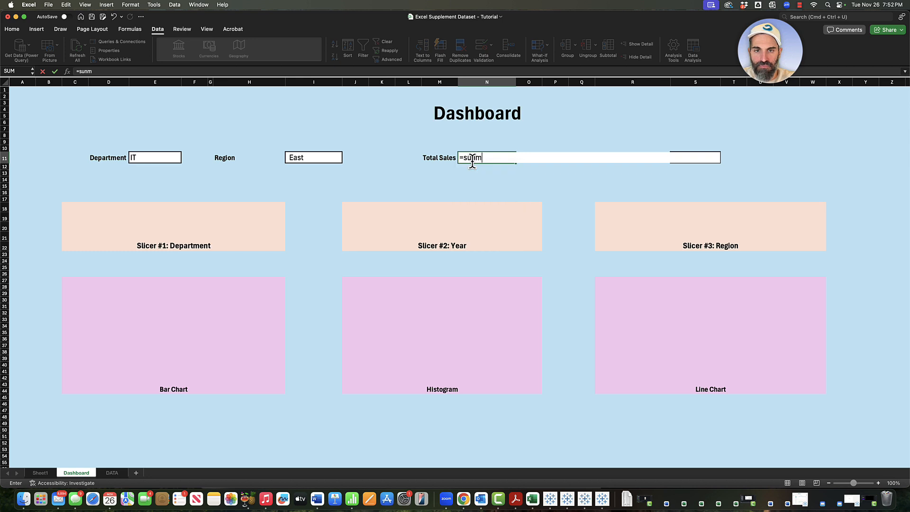
text(ifs)
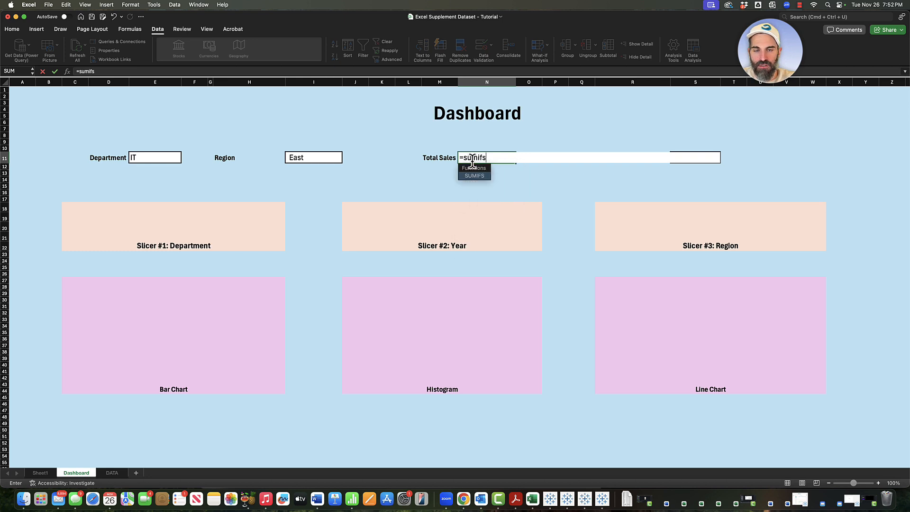
text(()
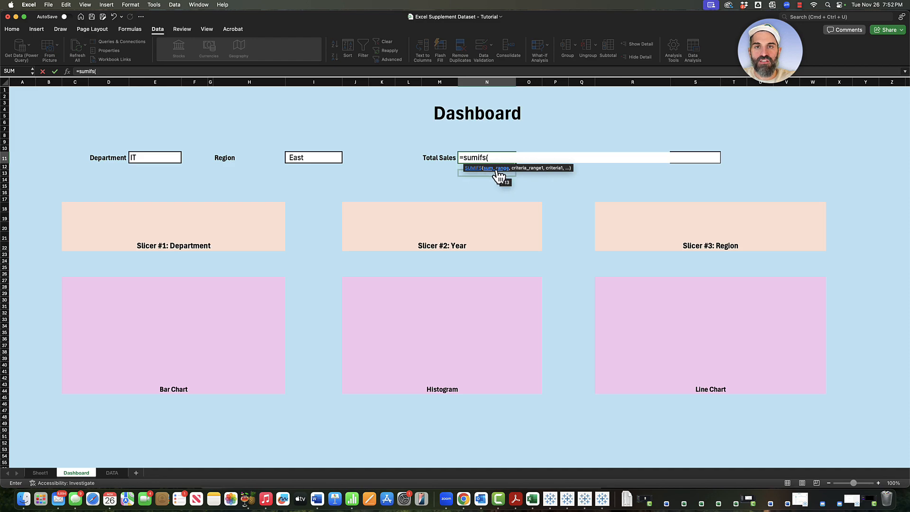
click(40, 473)
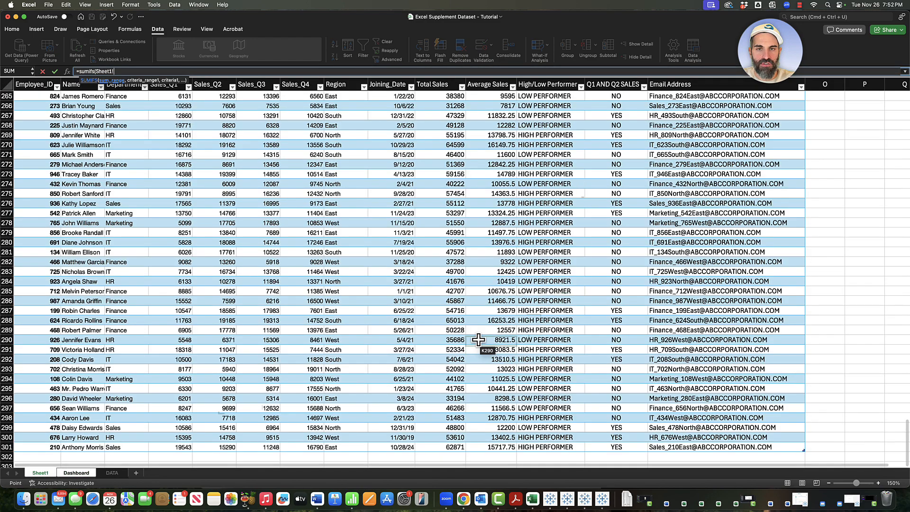
scroll(479, 344, down, 3)
drag(448, 406, 428, 83)
text(,)
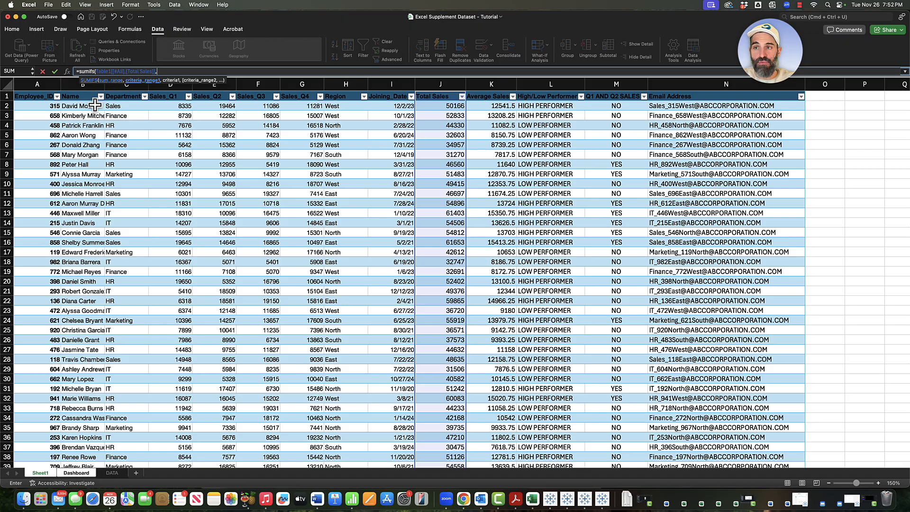
Add Sheet1's Department column as the first SUMIFS criteria range, with Dashboard!E11 as its criterion.
drag(88, 97, 116, 437)
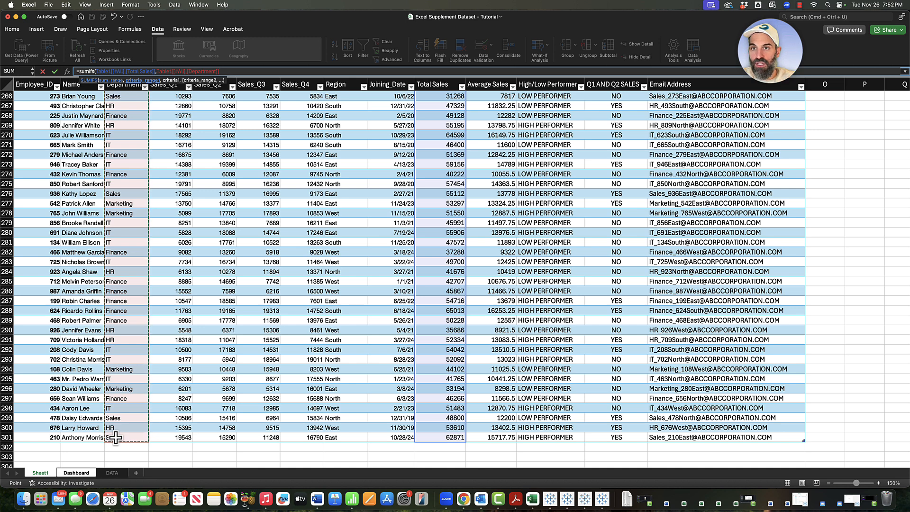
text(,)
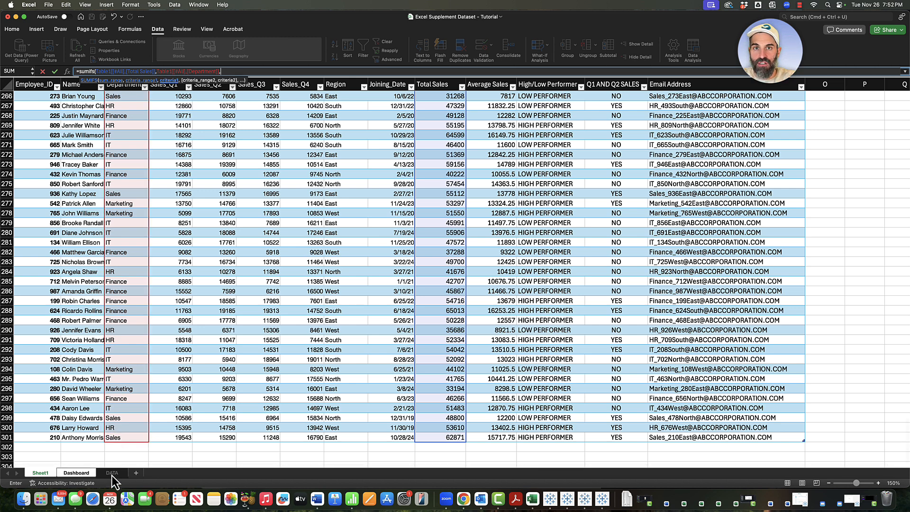
click(112, 473)
click(77, 473)
click(147, 160)
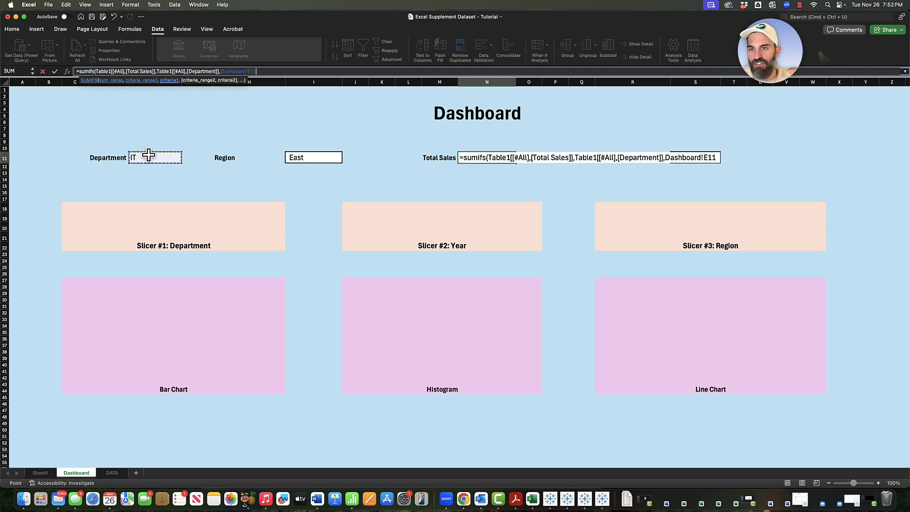
text(,)
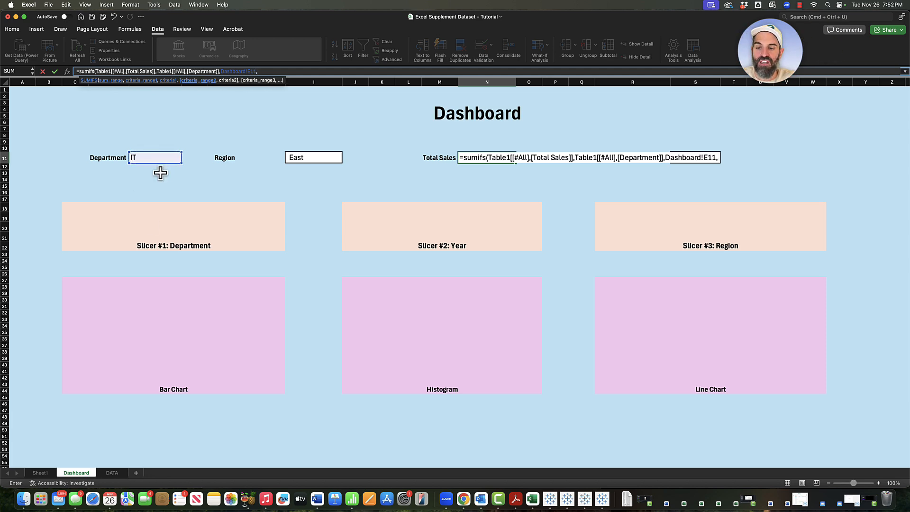
Add Sheet1's Region column with criterion Dashboard!I11 as the second SUMIFS condition and complete the formula.
click(46, 472)
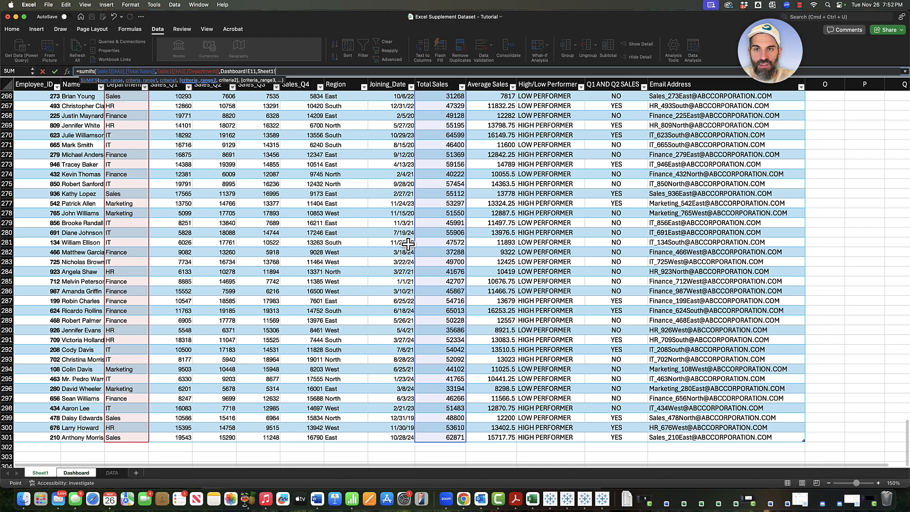
drag(338, 437, 354, 9)
text(,)
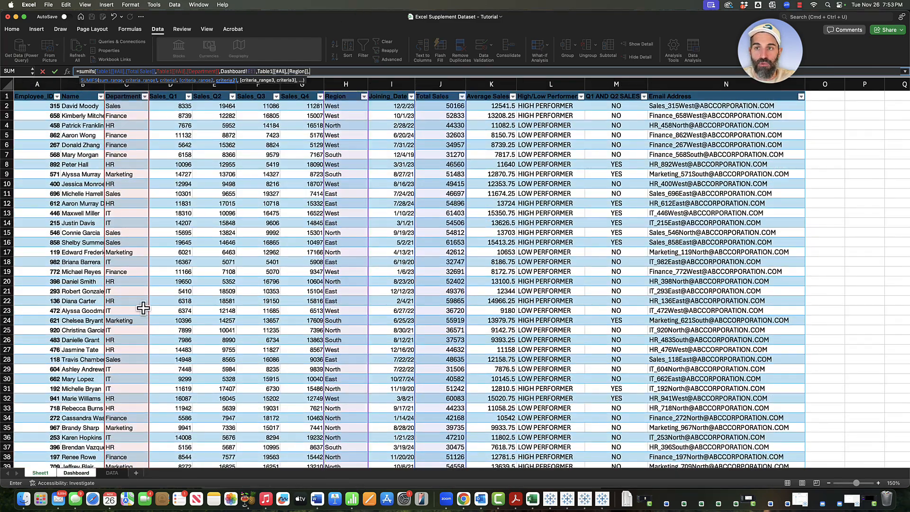
click(77, 472)
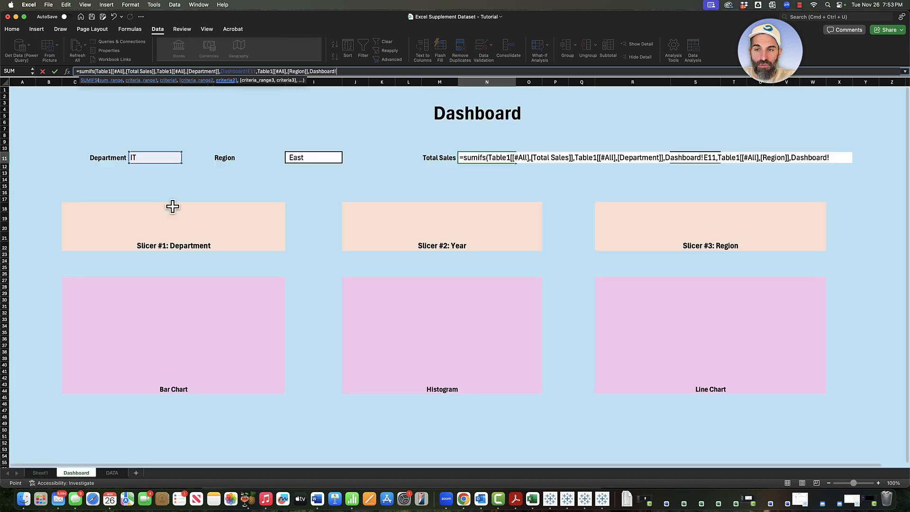
click(314, 157)
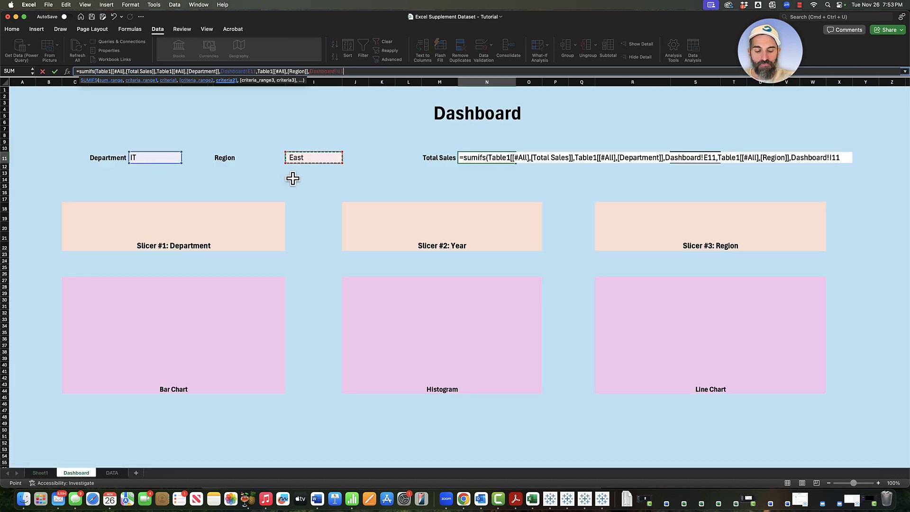
text())
key(Return)
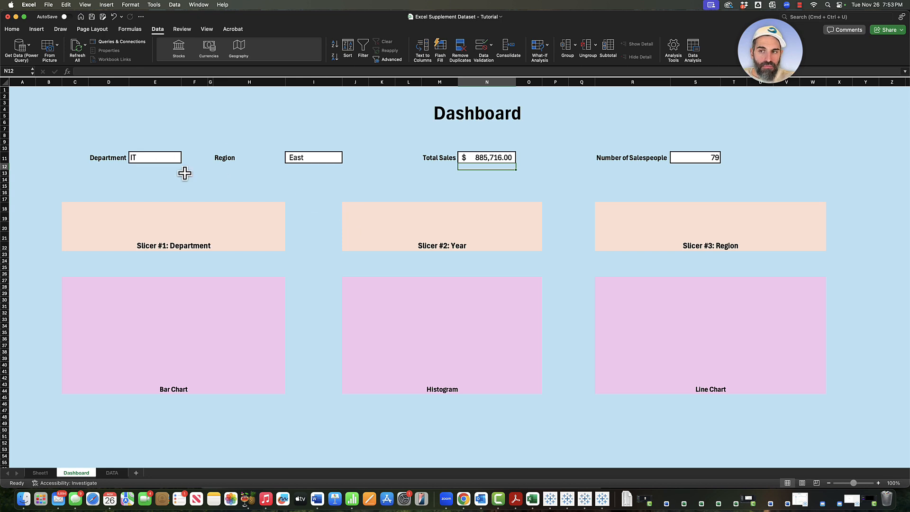
Test the Total Sales formula by choosing West, North and South in the Region drop-down, and return it to East.
click(337, 160)
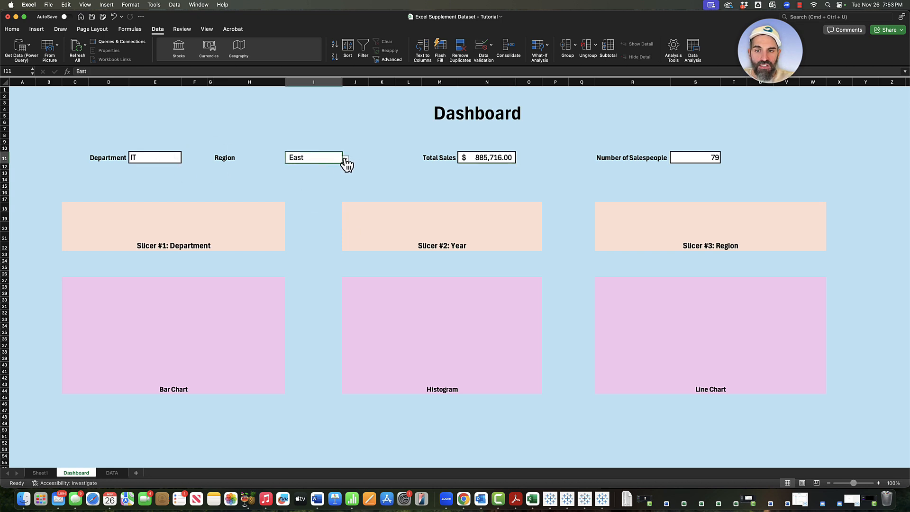
click(346, 159)
click(306, 176)
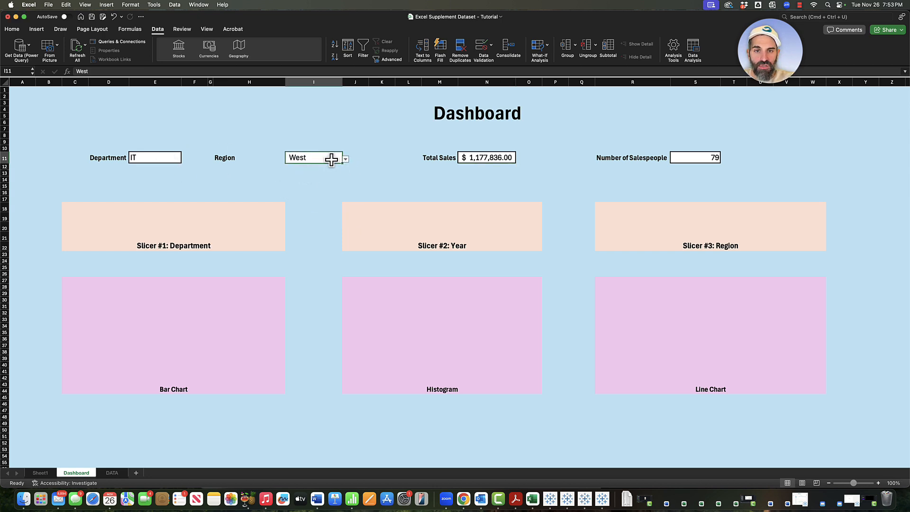
click(176, 158)
click(468, 159)
click(337, 160)
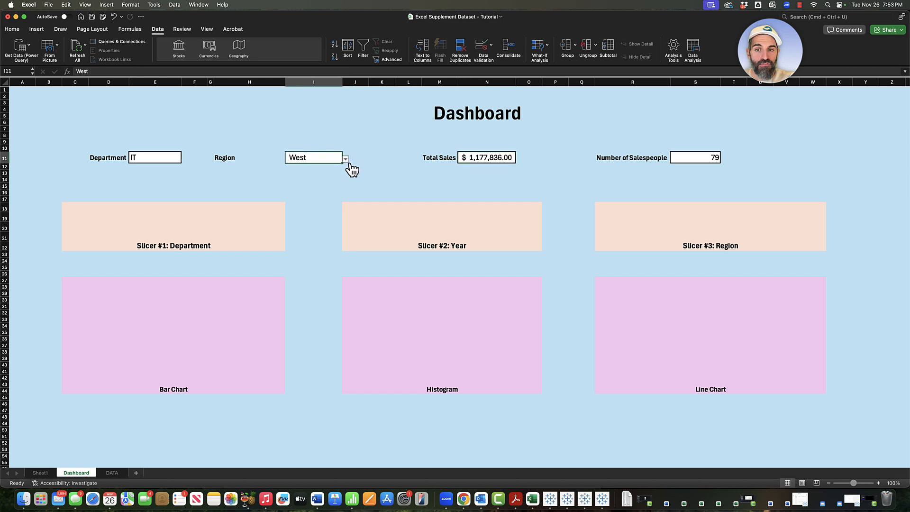
click(346, 159)
click(321, 175)
click(346, 159)
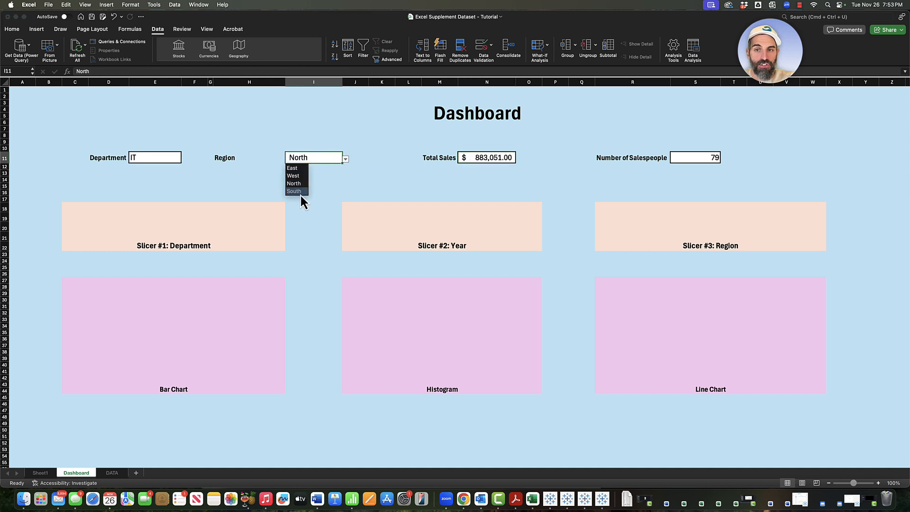
click(296, 191)
click(346, 159)
click(293, 168)
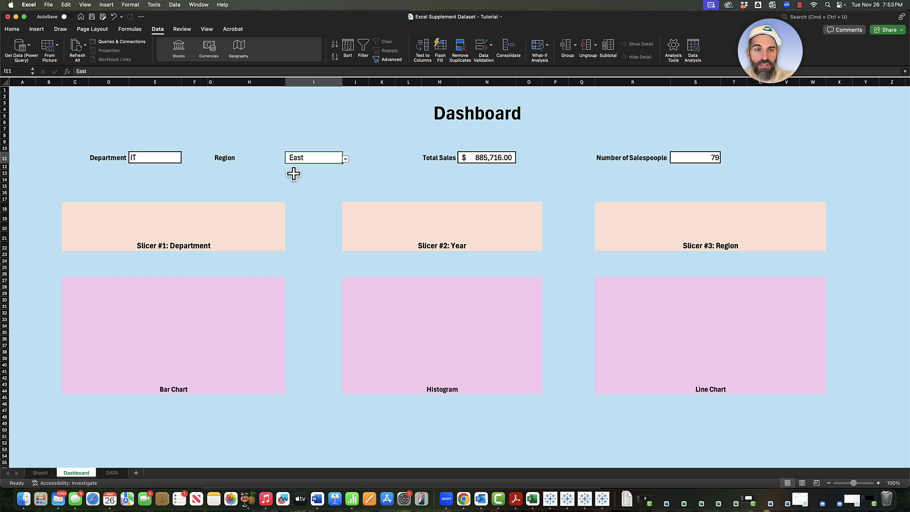
Replace the Number of Salespeople formula in S11 with a COUNTIFS whose first condition matches Sheet1's Department column to Dashboard!E11.
click(695, 158)
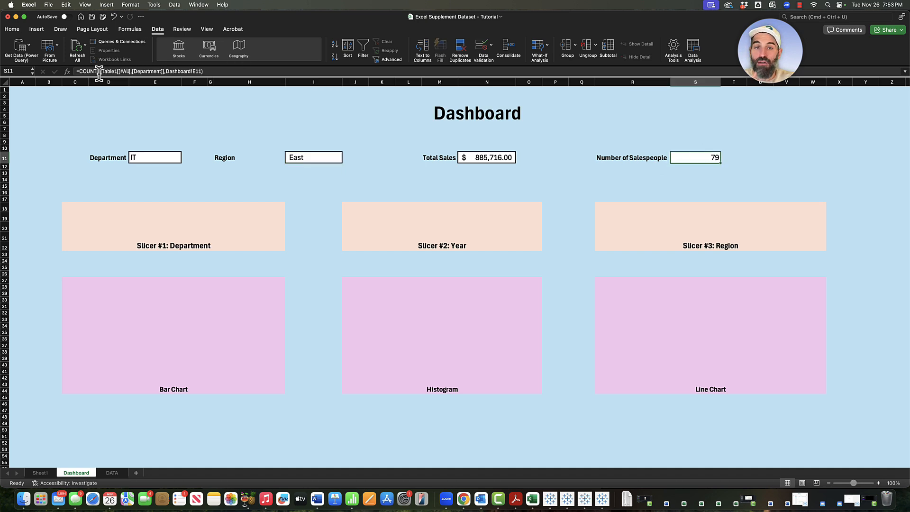
text(=count)
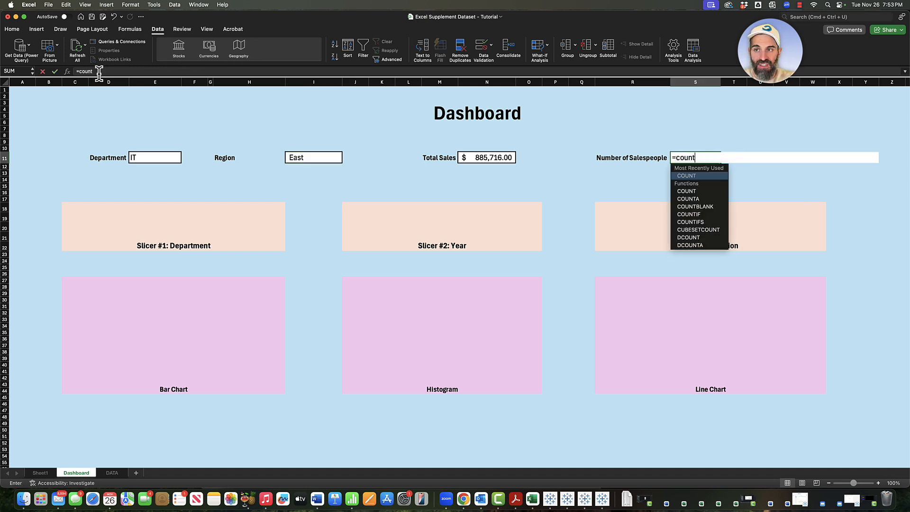
text(ifs()
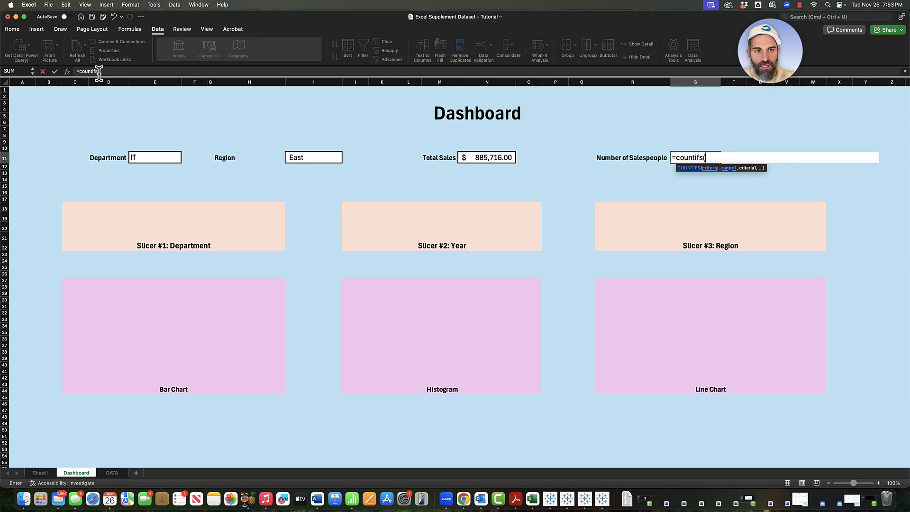
click(41, 473)
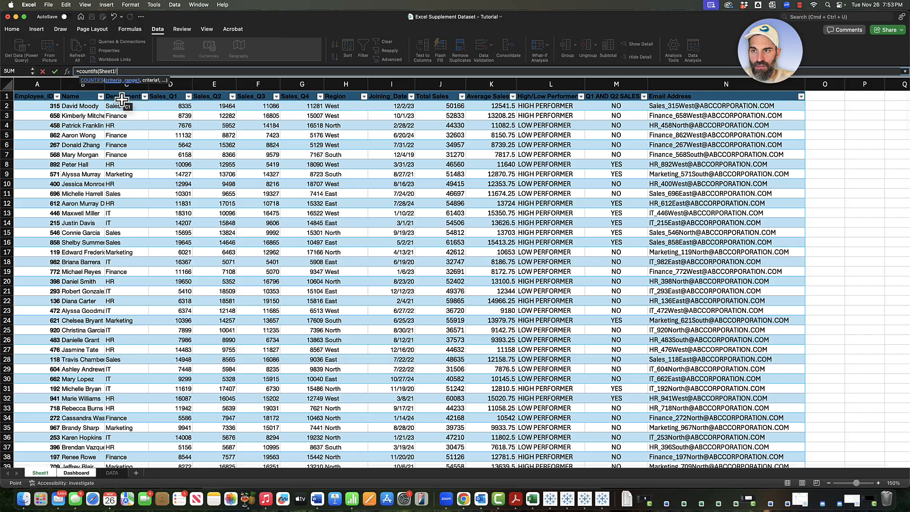
drag(122, 99, 122, 431)
text(,)
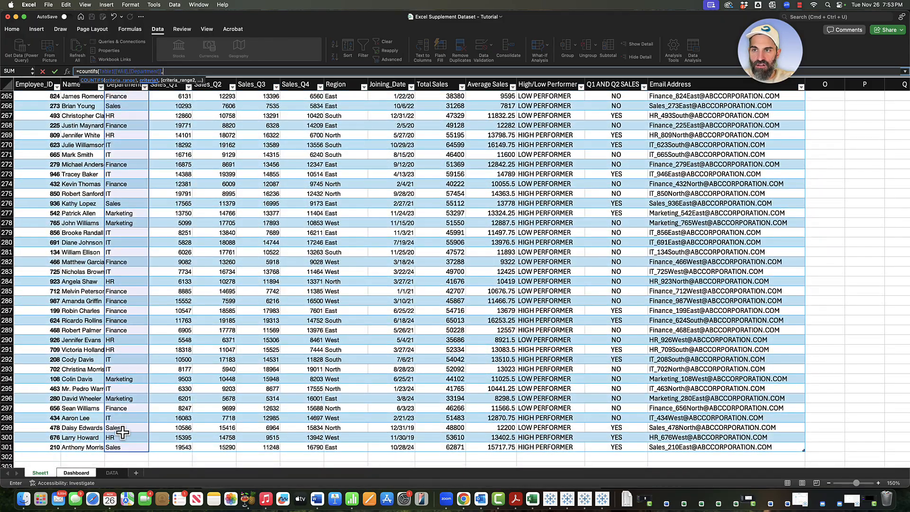
click(84, 475)
click(142, 160)
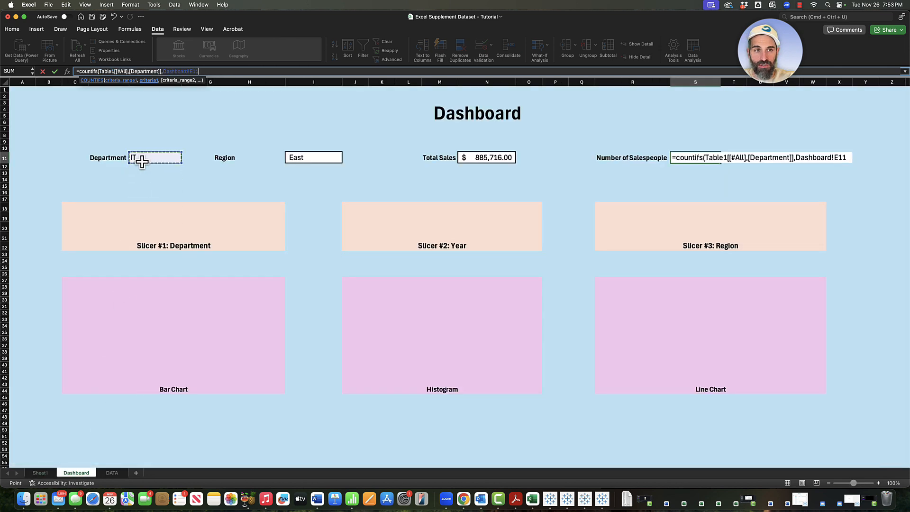
text(,)
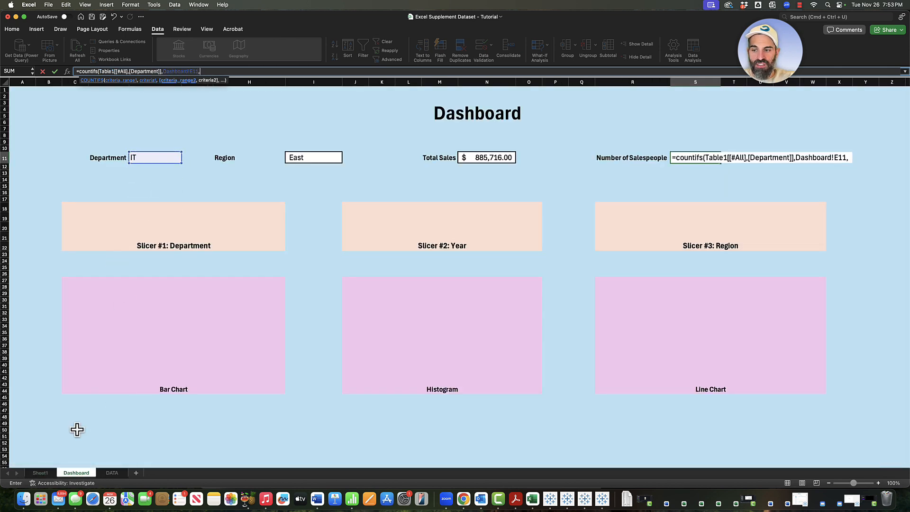
Add Sheet1's Region column with criterion Dashboard!I11 as the second COUNTIFS condition and complete the formula.
click(42, 473)
drag(333, 447, 349, 24)
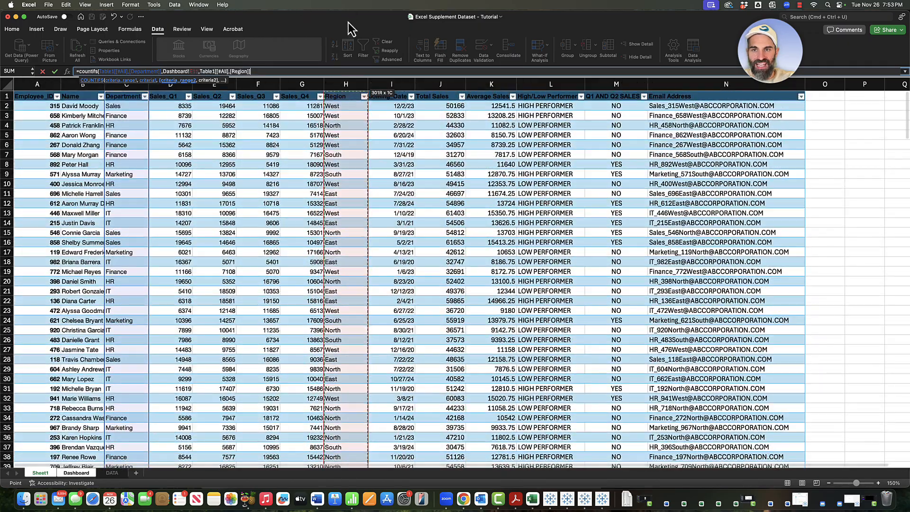
text(,)
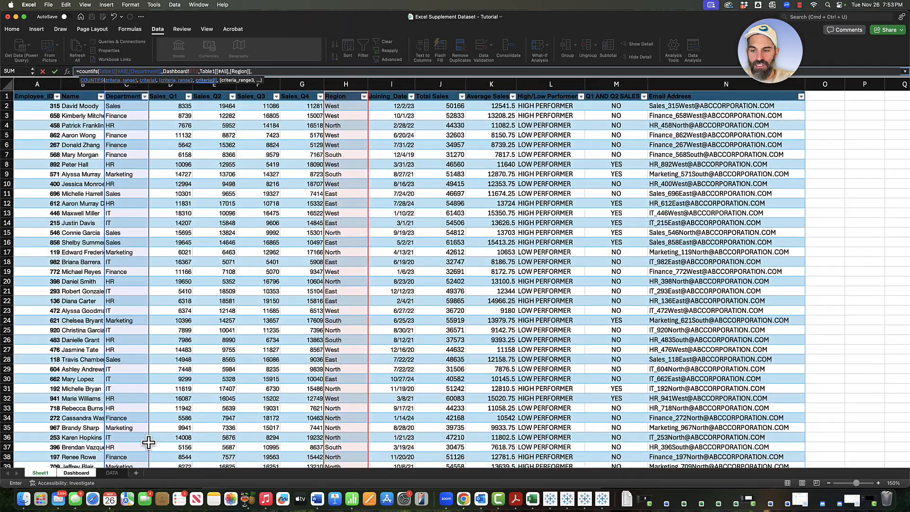
click(76, 474)
click(306, 158)
key(Return)
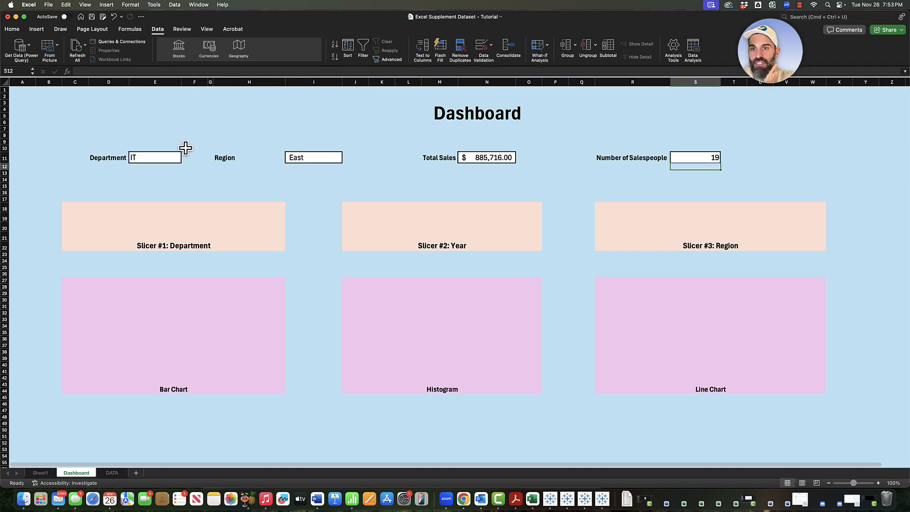
Test both formulas for the IT department by choosing South and North in the Region drop-down, and return it to East.
click(306, 161)
click(346, 159)
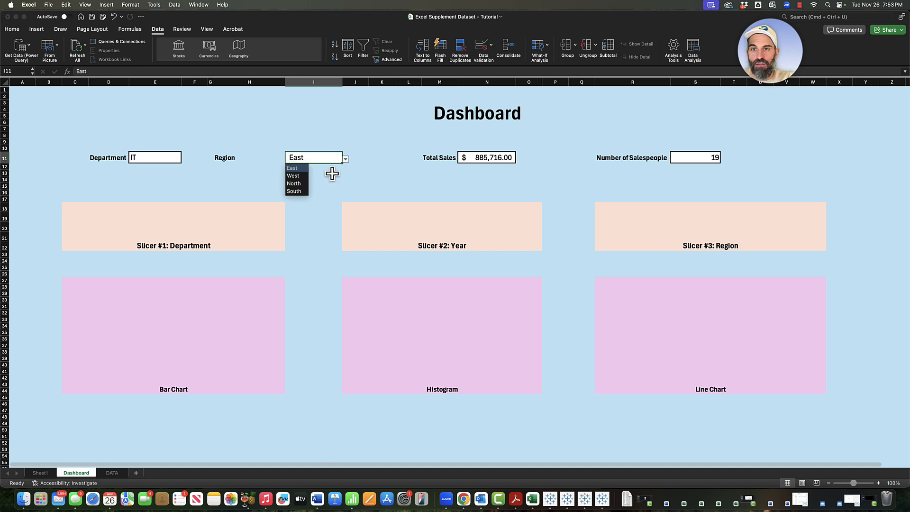
click(303, 192)
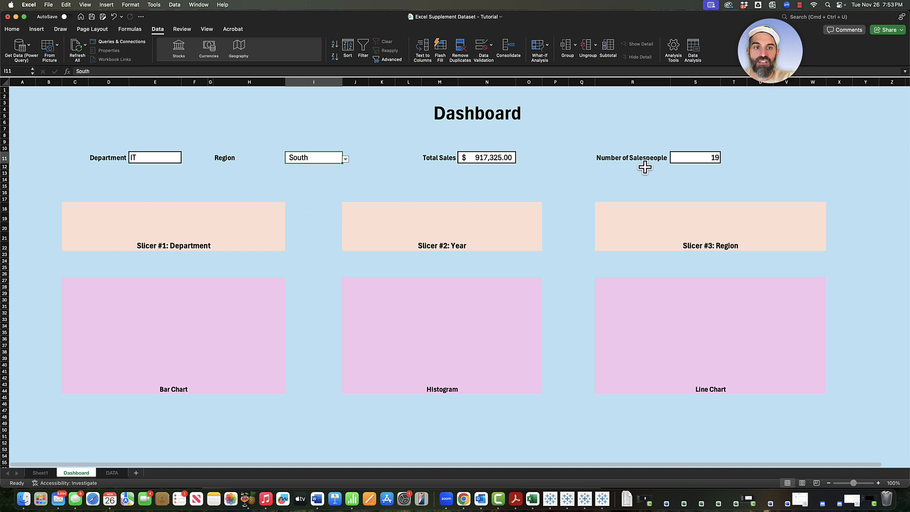
click(345, 159)
click(304, 184)
click(346, 159)
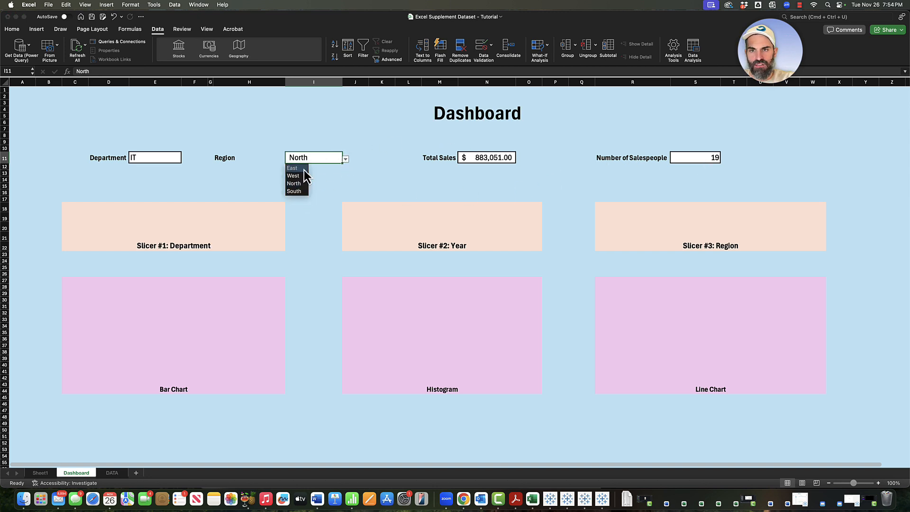
click(303, 169)
Set the Department drop-down to HR, try North as the region, and set the Region drop-down to South.
click(148, 158)
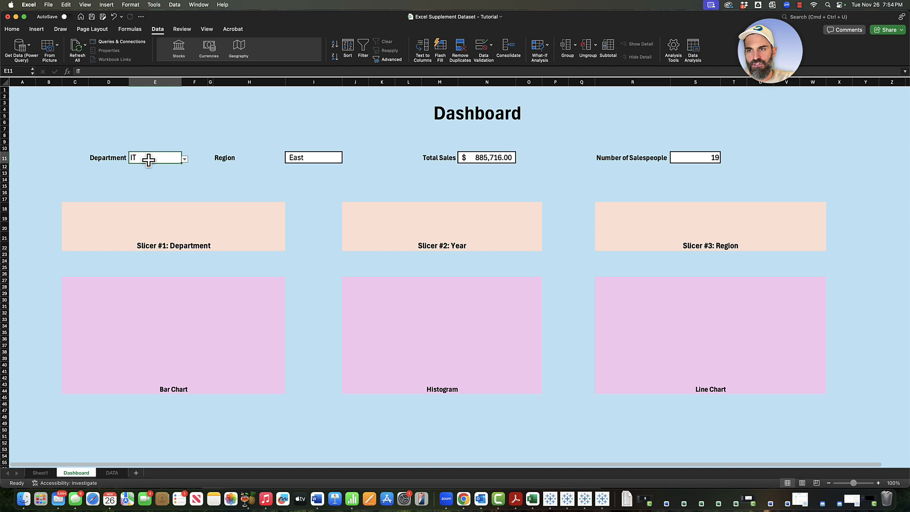
click(184, 160)
click(140, 177)
click(316, 158)
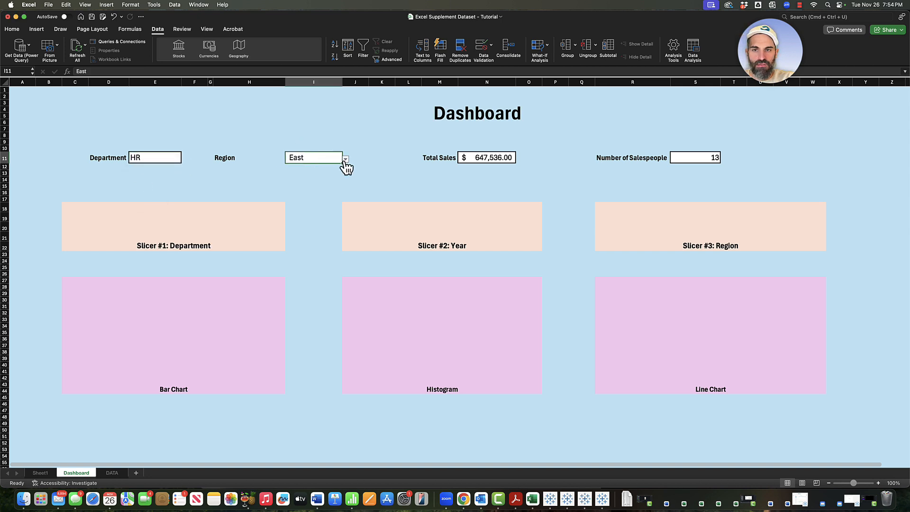
click(345, 160)
click(303, 183)
click(346, 160)
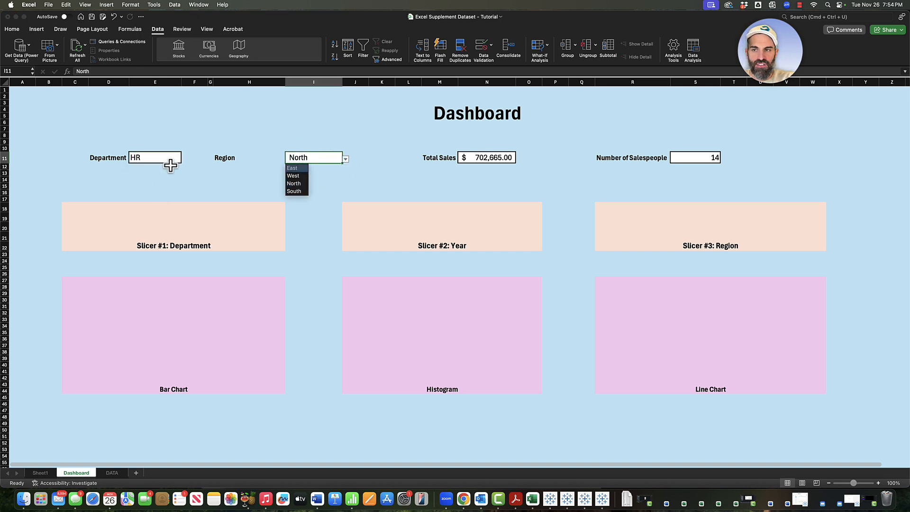
click(307, 192)
click(445, 192)
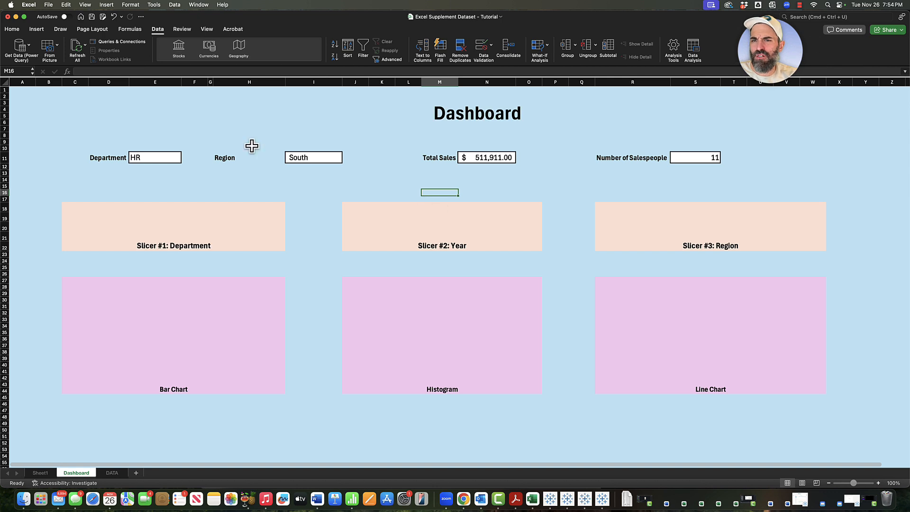
Center the values in the Department and Region drop-down cells E11 and I11.
click(306, 158)
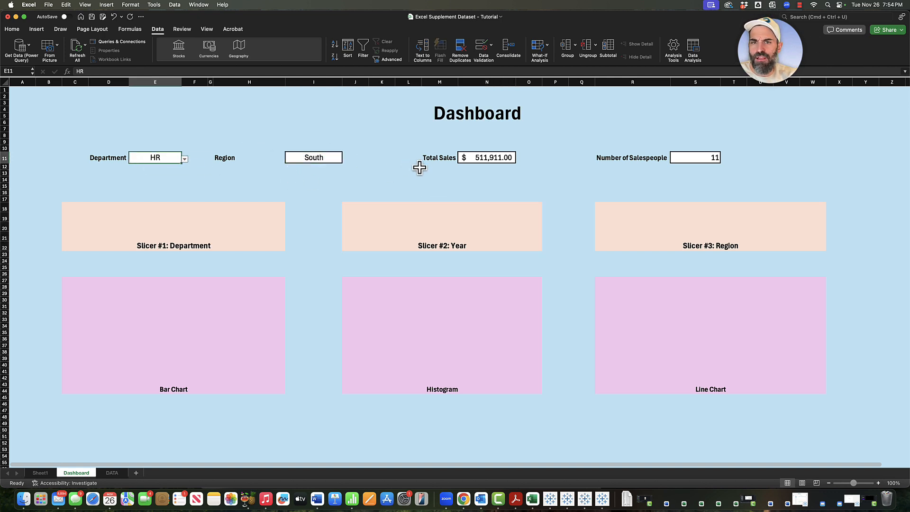
click(478, 156)
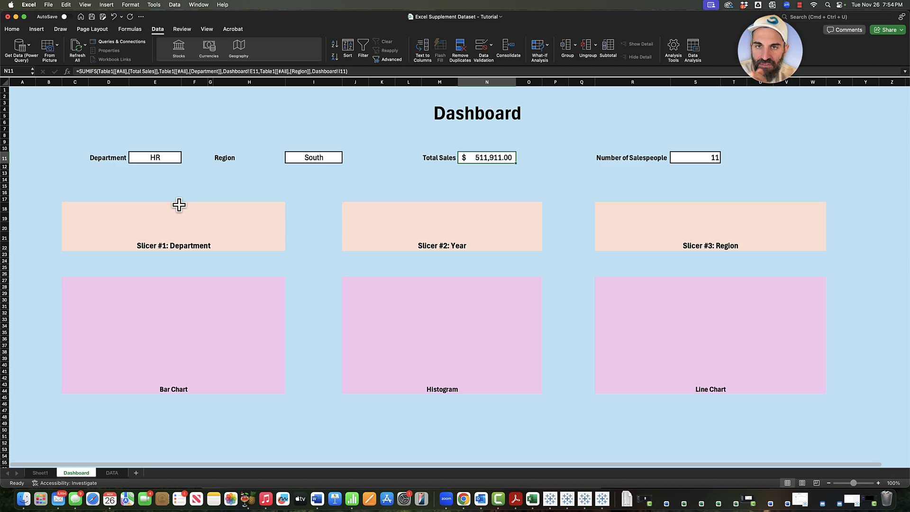
Insert a histogram of Sheet1's Sales_Q1 column, enlarge it and reposition it over the data.
click(144, 377)
click(40, 472)
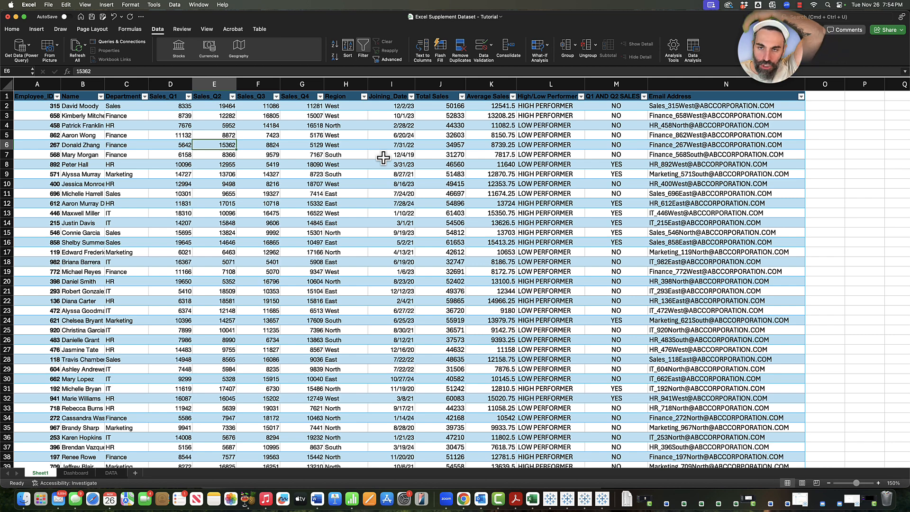
click(331, 165)
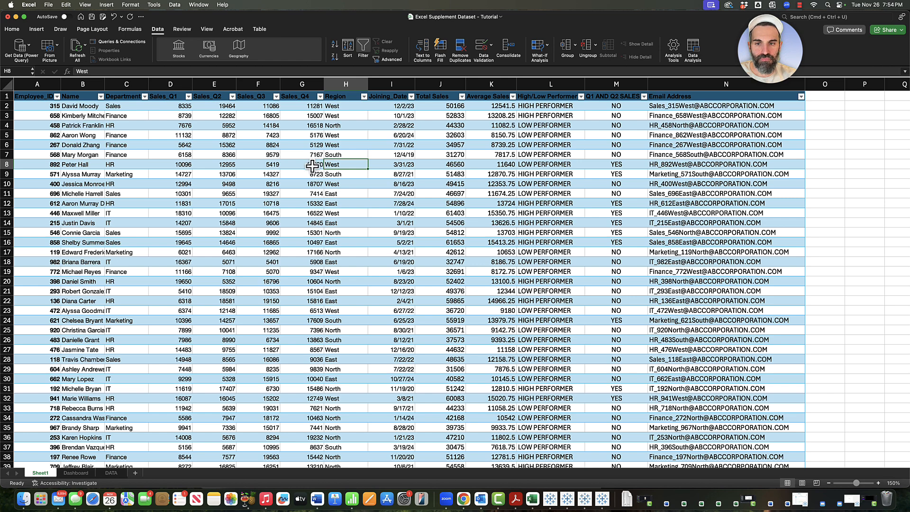
click(337, 106)
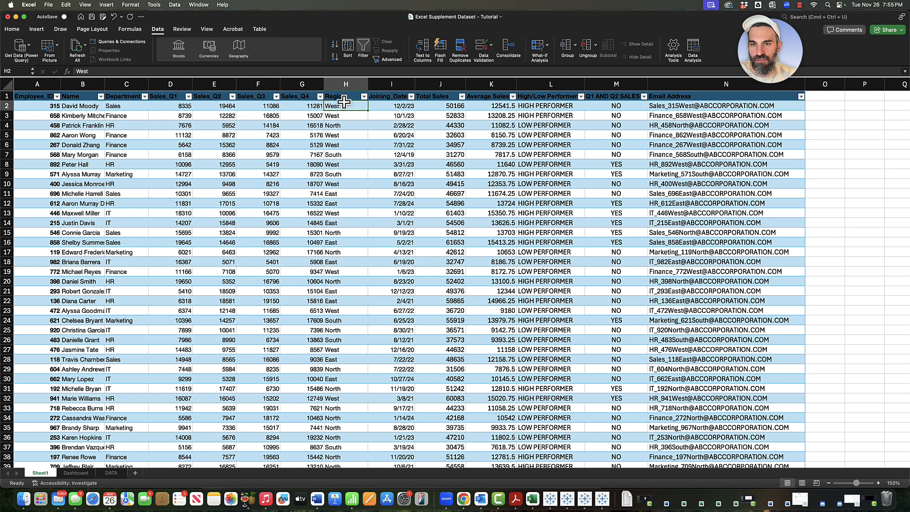
scroll(359, 128, down, 2)
scroll(351, 142, up, 2)
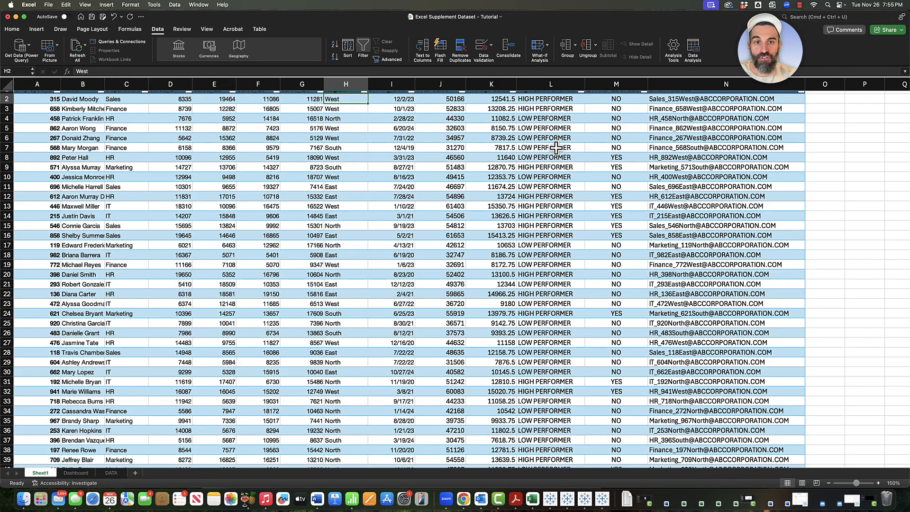
click(170, 84)
click(37, 29)
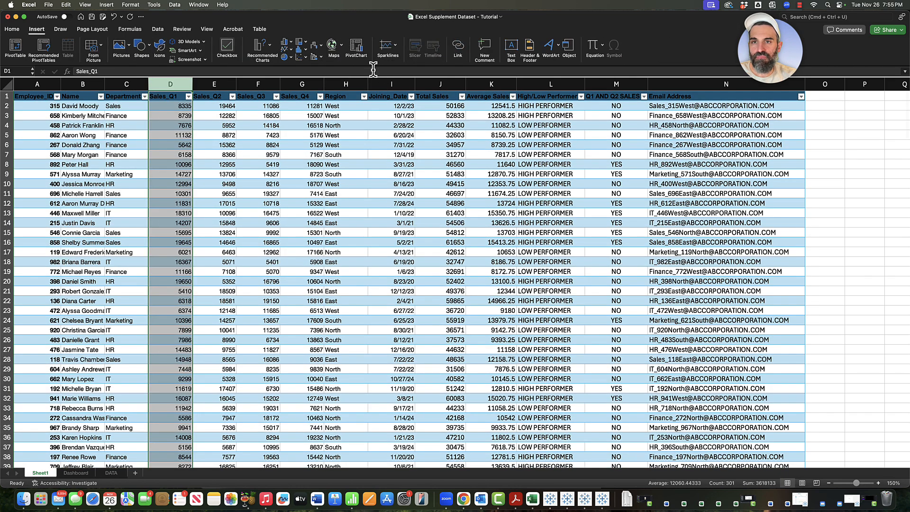
click(299, 49)
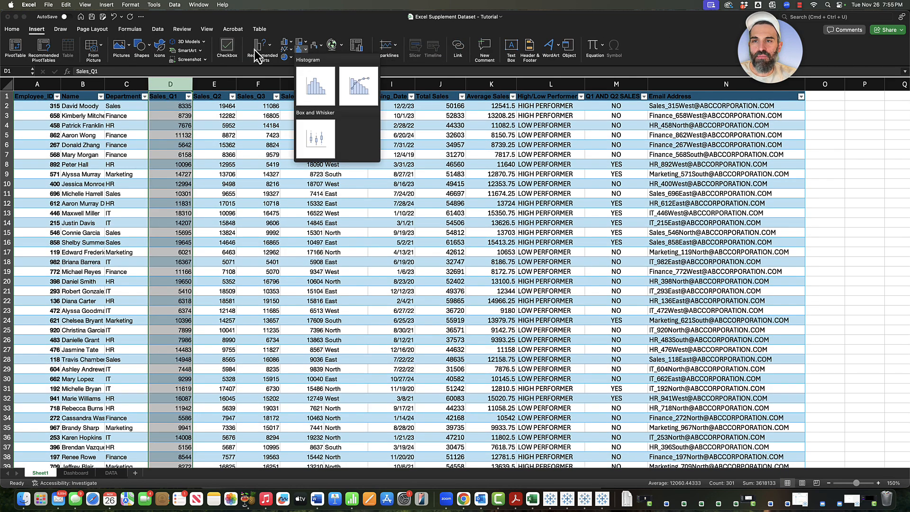
click(316, 87)
drag(572, 213, 636, 142)
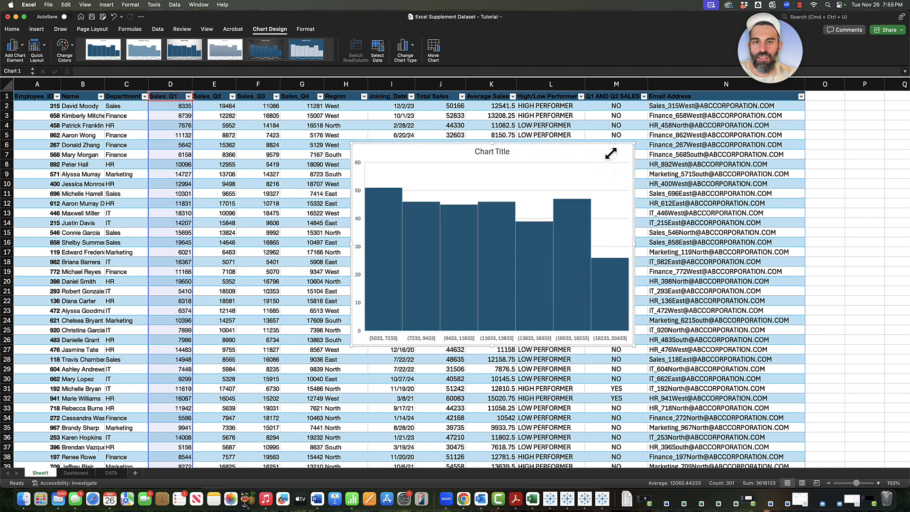
drag(562, 157, 486, 180)
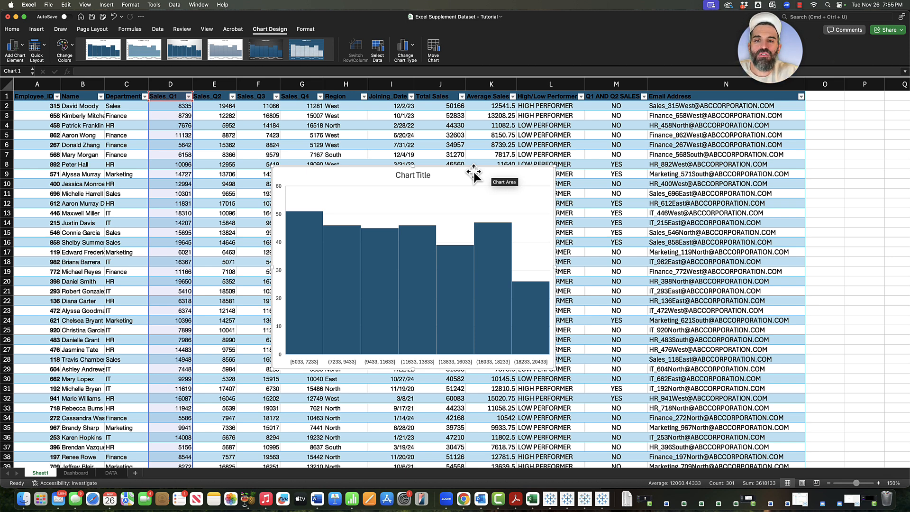
Move the Sales_Q1 histogram to the Dashboard sheet and fit it over the Histogram placeholder.
key(Delete)
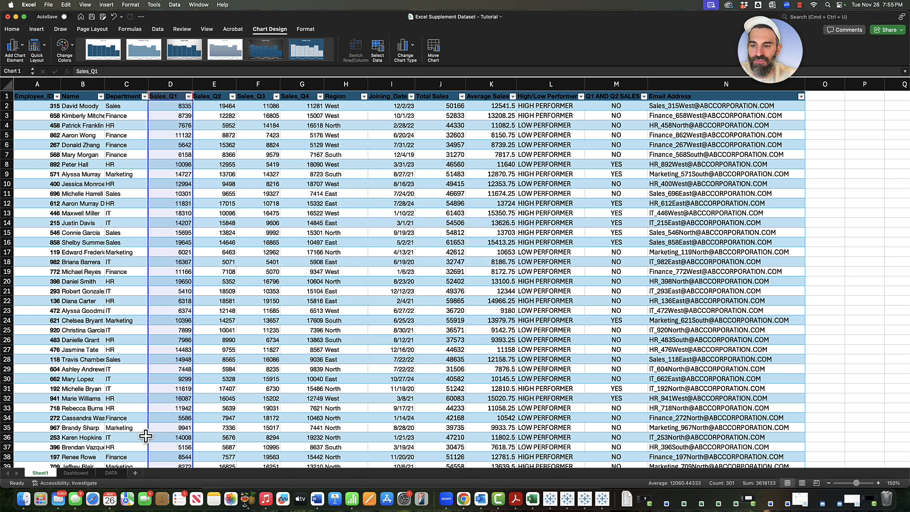
click(76, 473)
key(super+v)
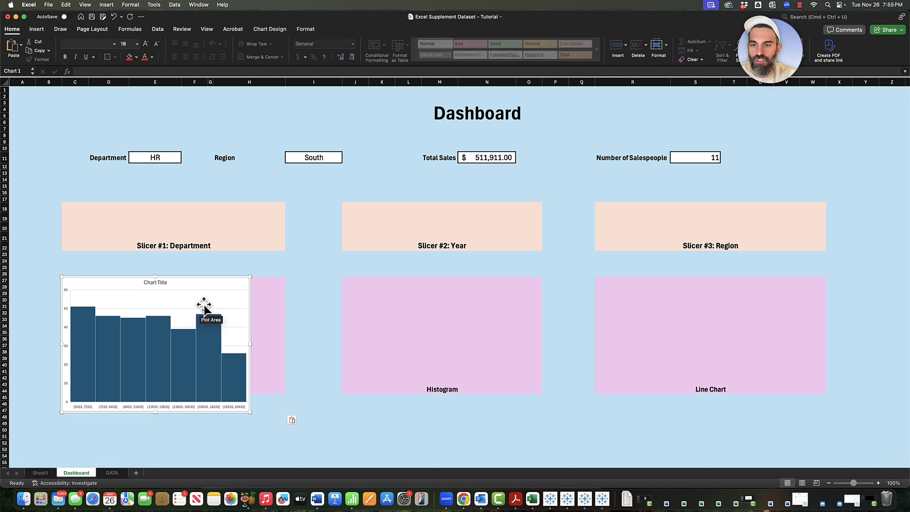
drag(250, 412, 287, 392)
drag(228, 279, 508, 276)
drag(570, 393, 542, 393)
Choose Sales in the Department drop-down to check whether the histogram responds to it.
click(177, 157)
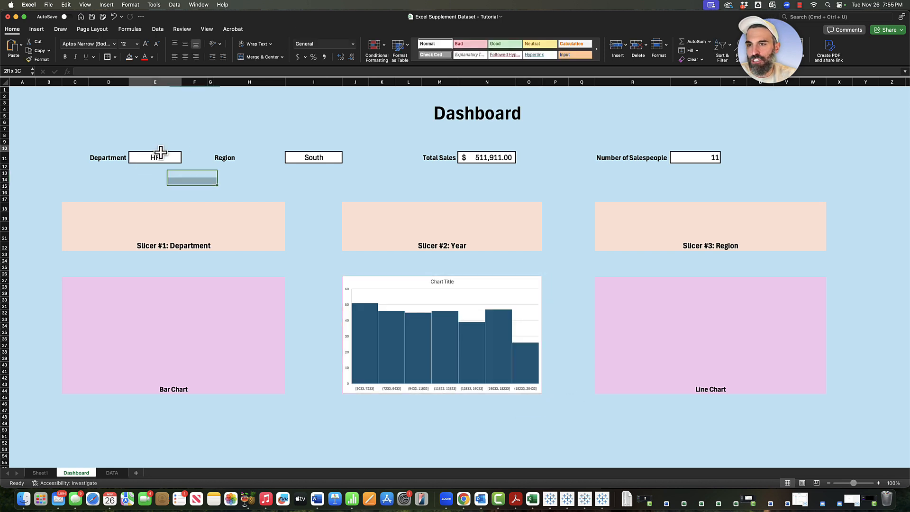
click(184, 158)
click(151, 192)
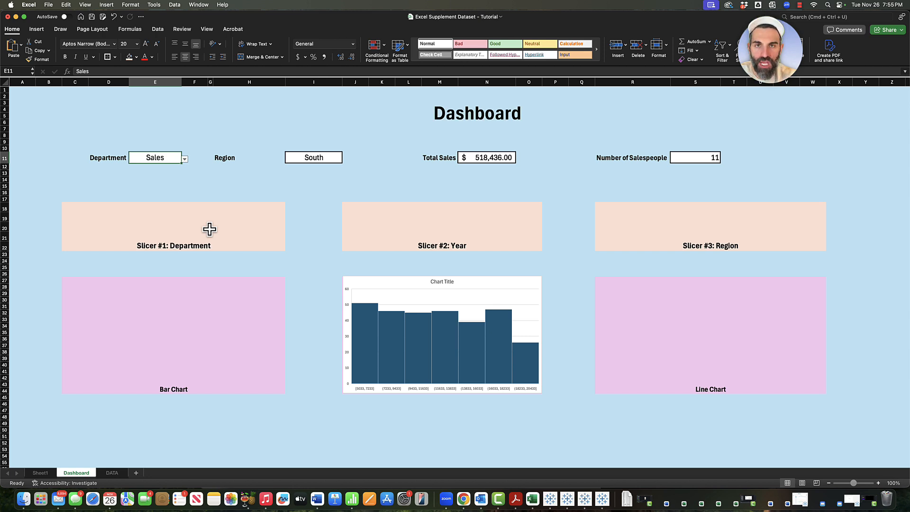
Delete the histogram from the Dashboard sheet.
click(498, 277)
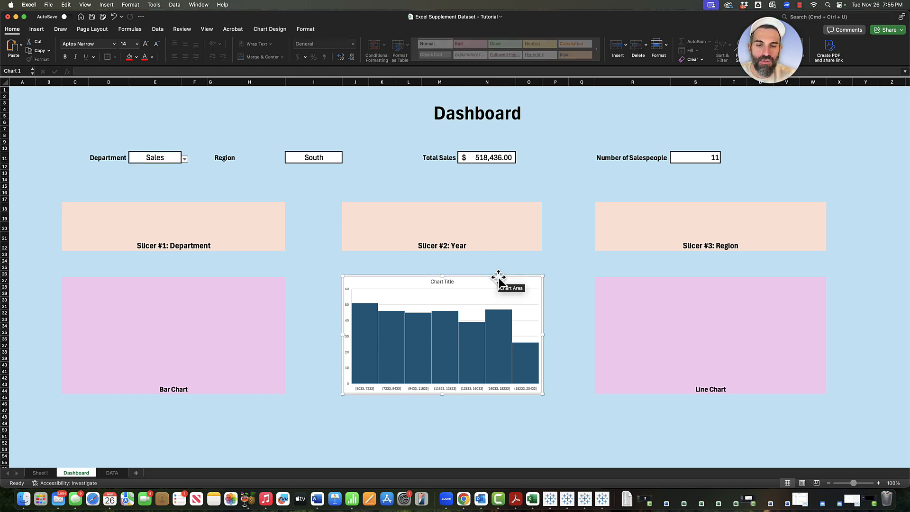
key(BackSpace)
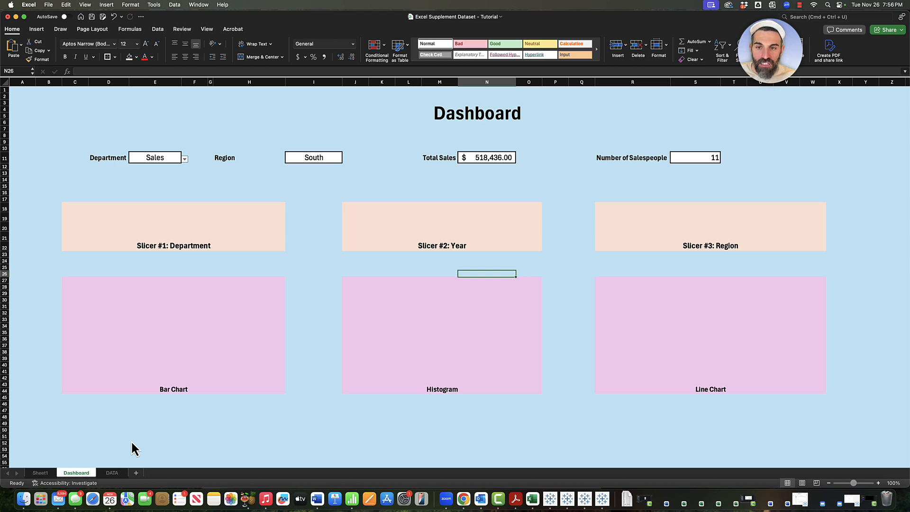
Create a PivotTable from Sheet1's Table1 on the existing DATA worksheet, starting at cell A15.
click(40, 474)
click(386, 209)
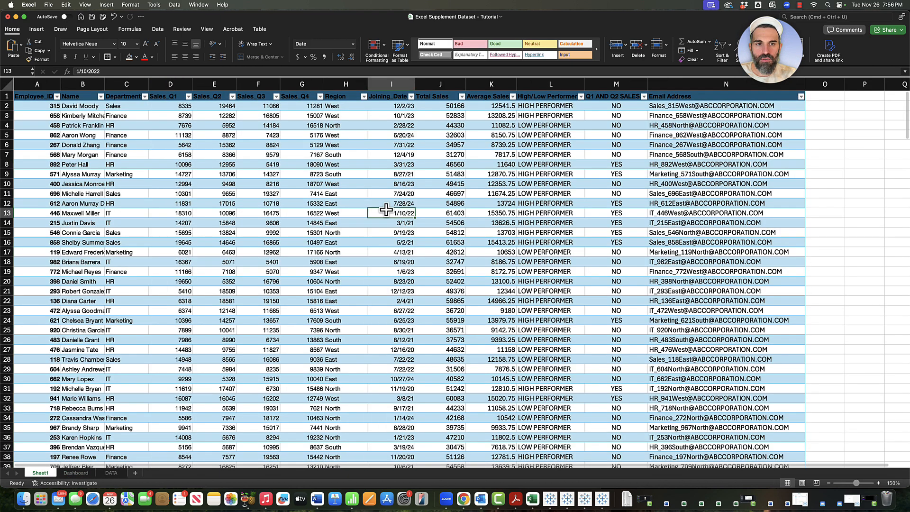
key(super+a)
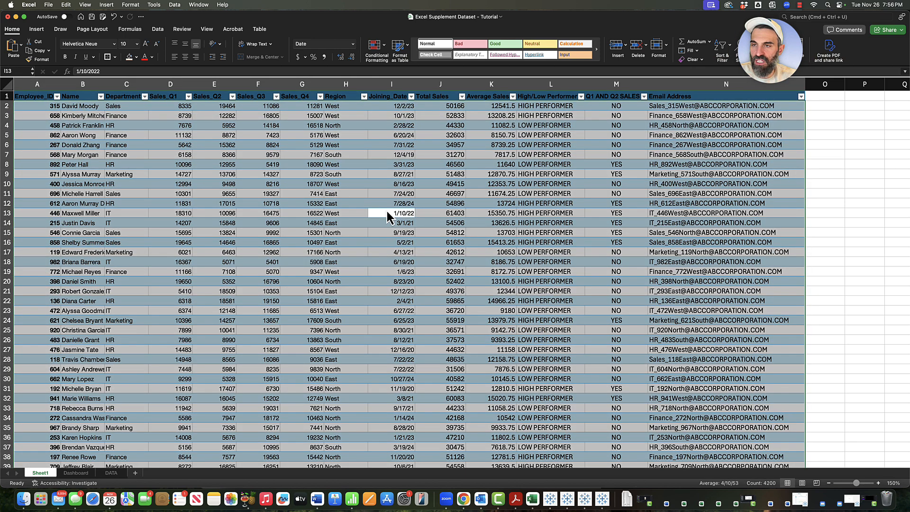
click(37, 29)
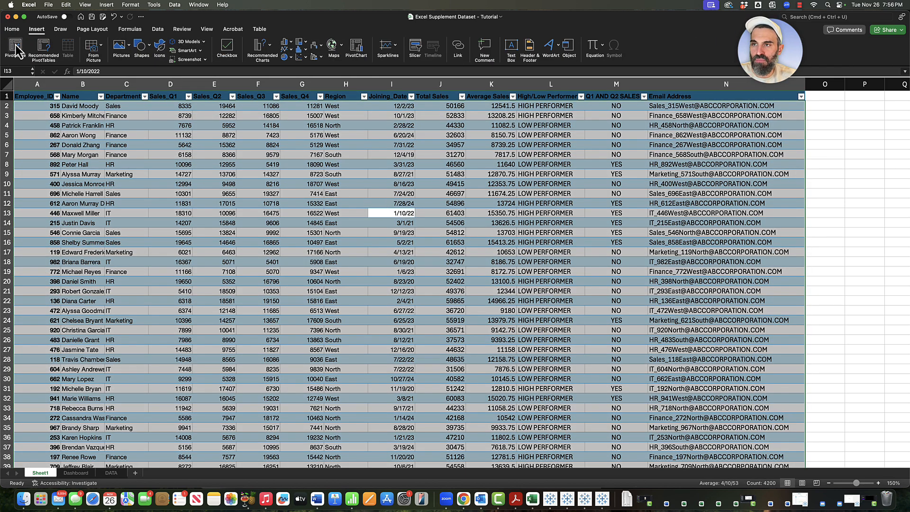
click(16, 47)
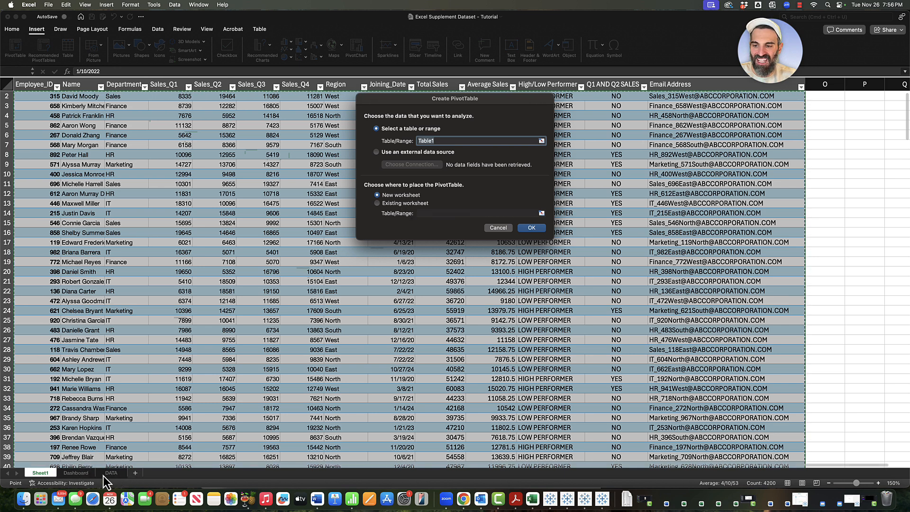
click(397, 204)
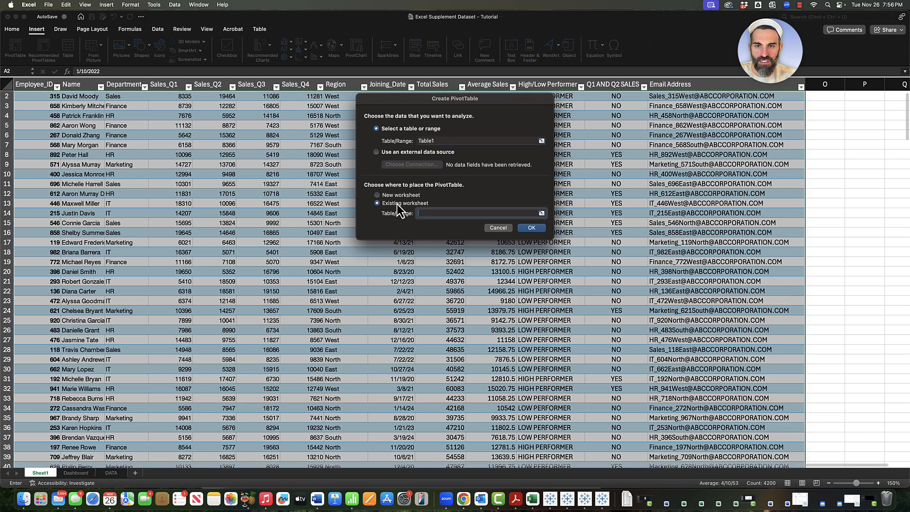
click(542, 215)
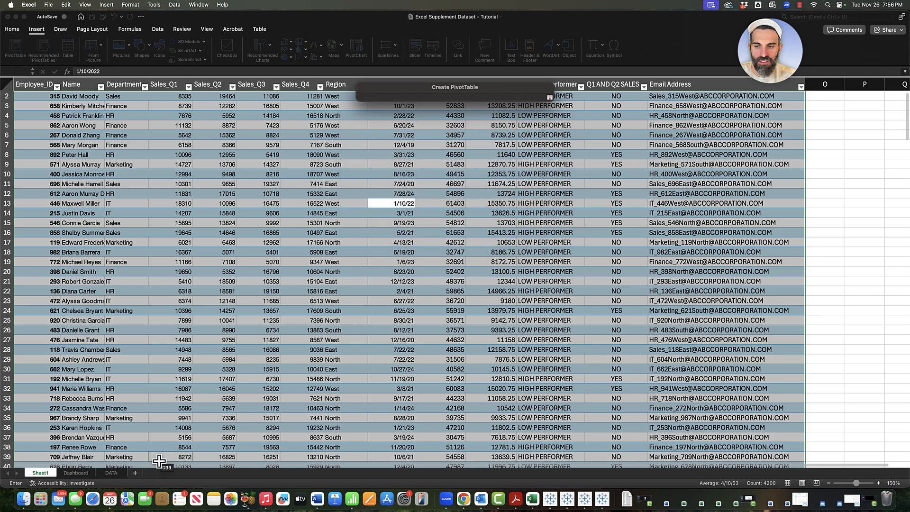
click(111, 473)
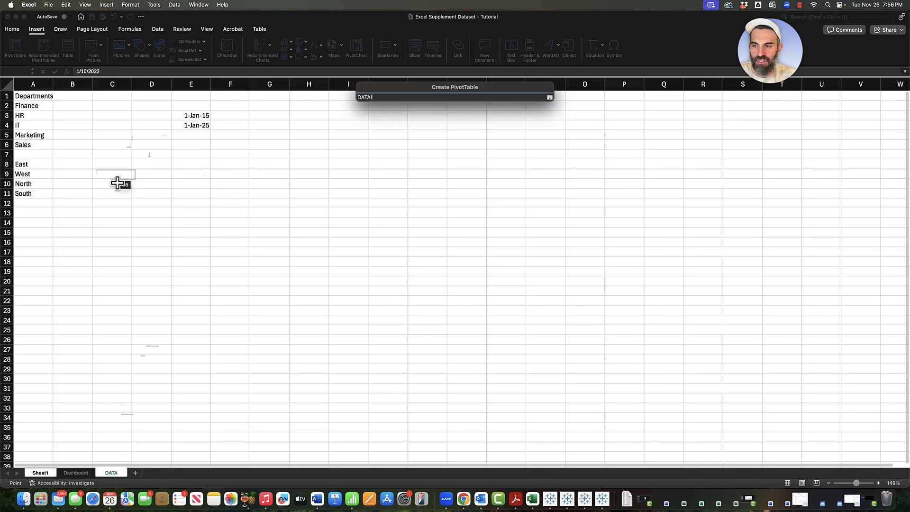
click(34, 229)
key(Return)
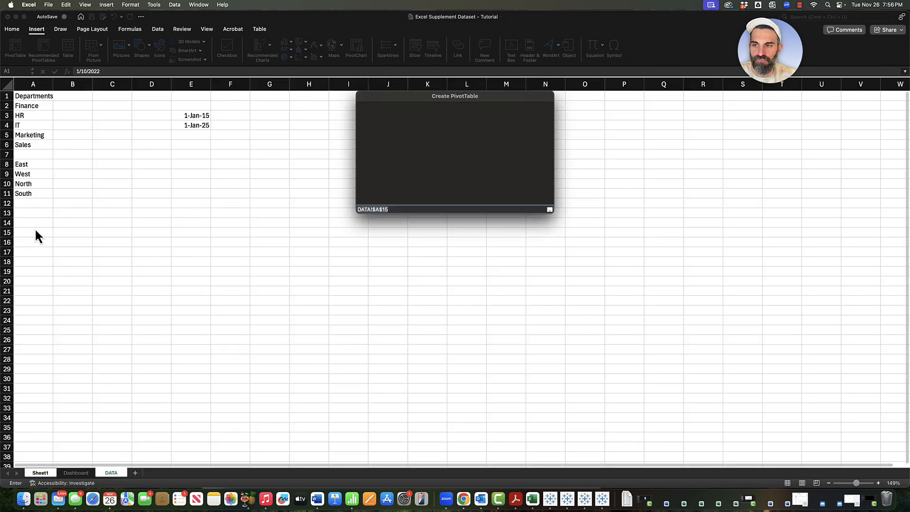
click(532, 228)
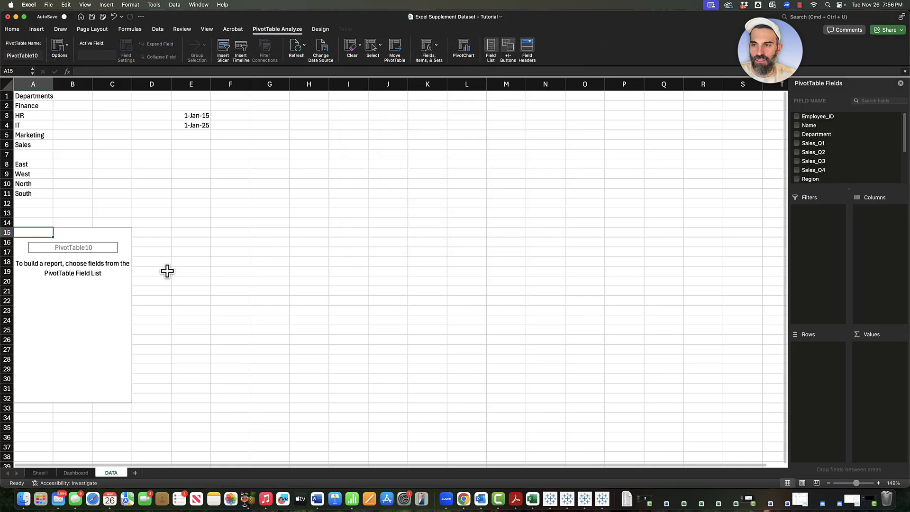
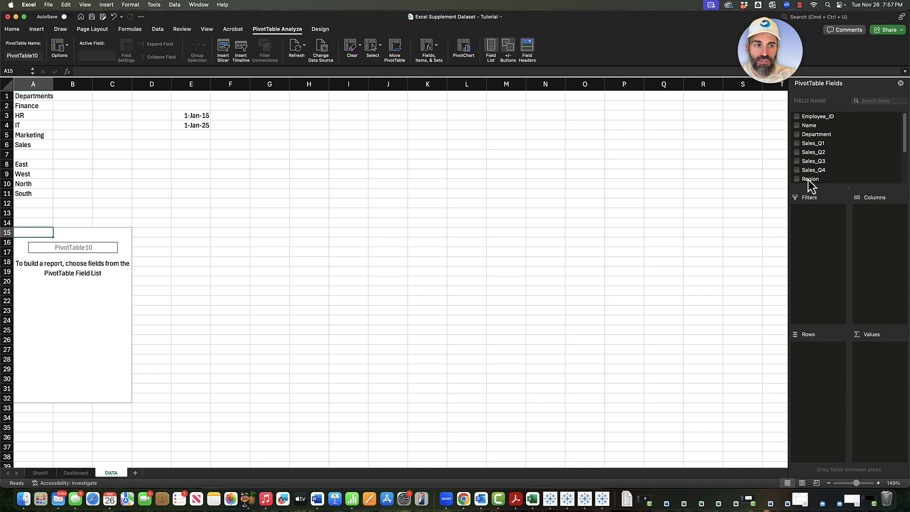
Set the PivotTable's columns to Region and its values to Employee_ID, summarized by Count.
drag(809, 180, 858, 241)
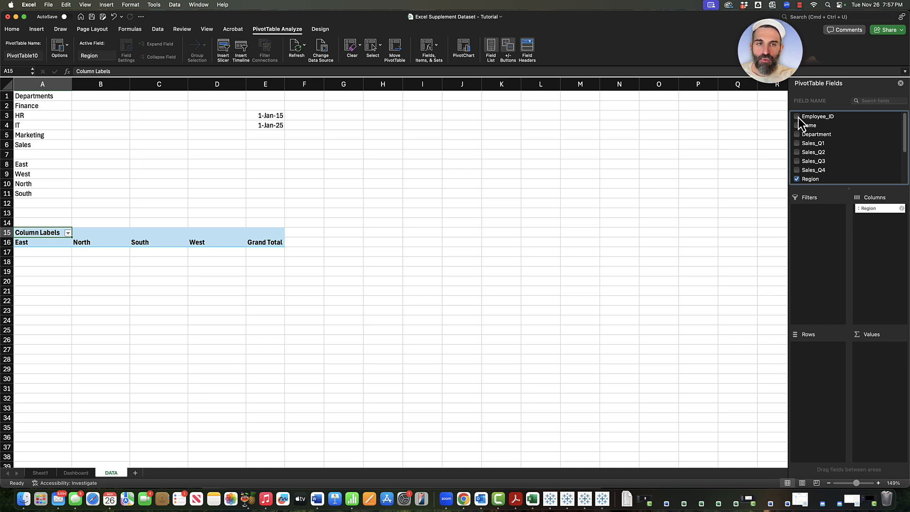
drag(827, 118, 870, 373)
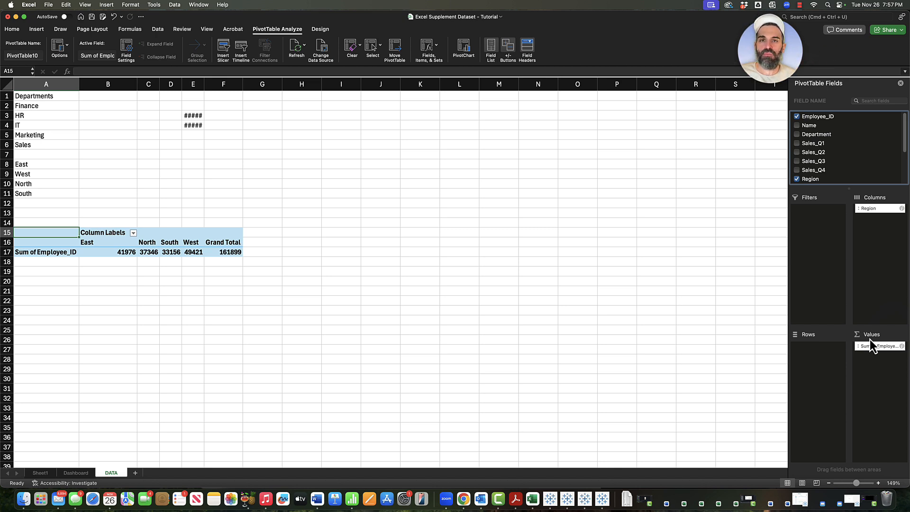
click(899, 350)
click(903, 347)
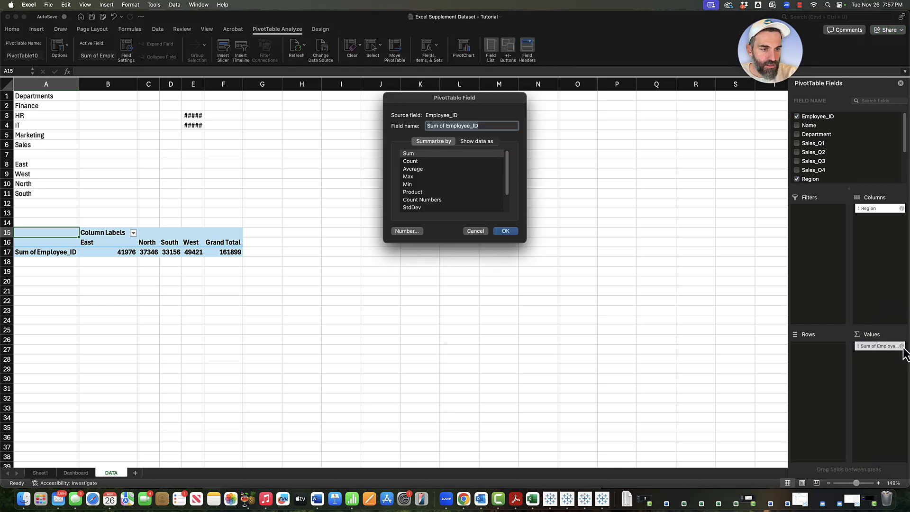
click(410, 161)
click(506, 231)
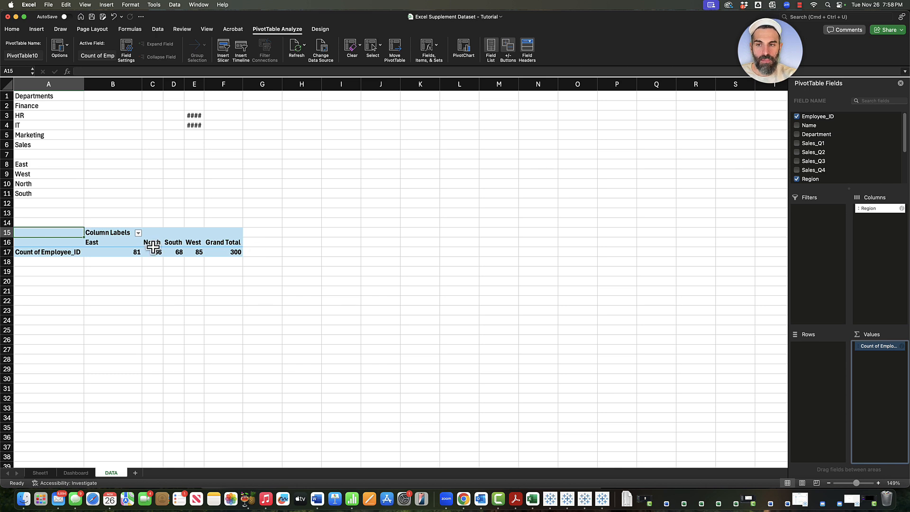
Insert a PivotChart of the employee count per region from the PivotTable on the DATA sheet and enlarge it slightly.
drag(49, 252, 217, 230)
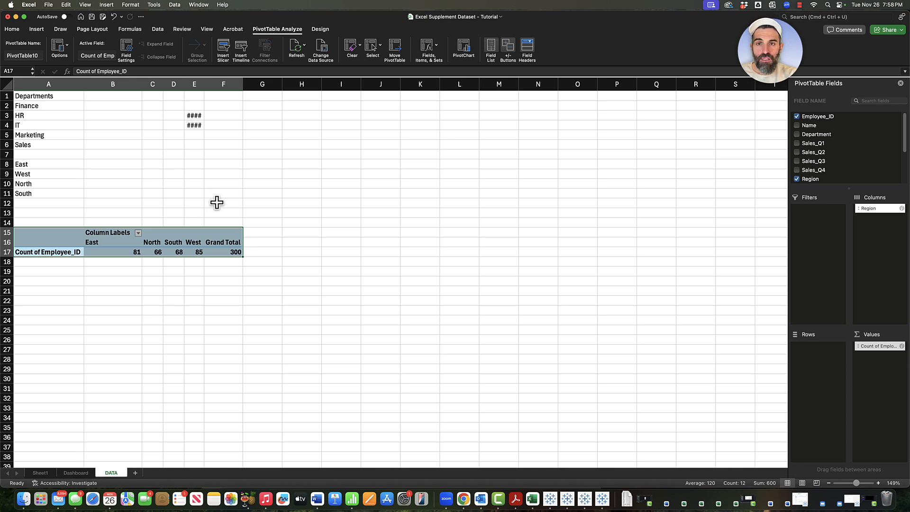
click(137, 244)
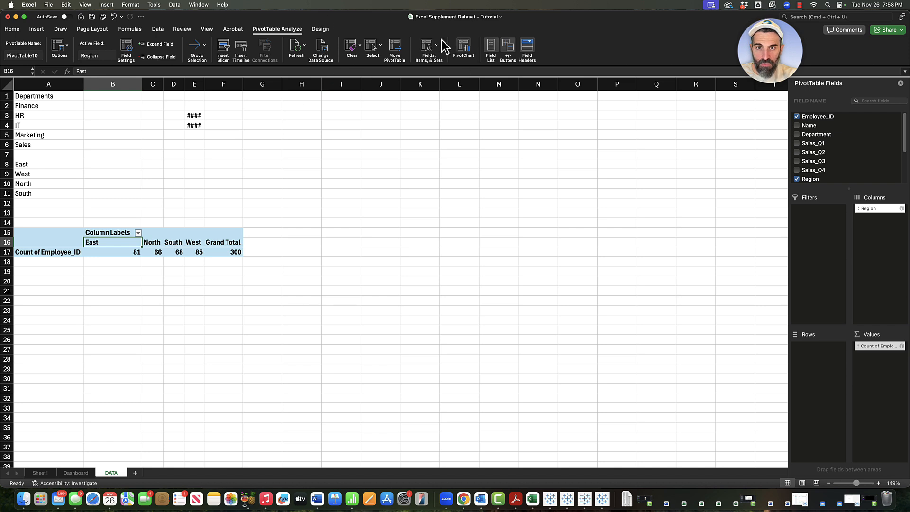
click(339, 164)
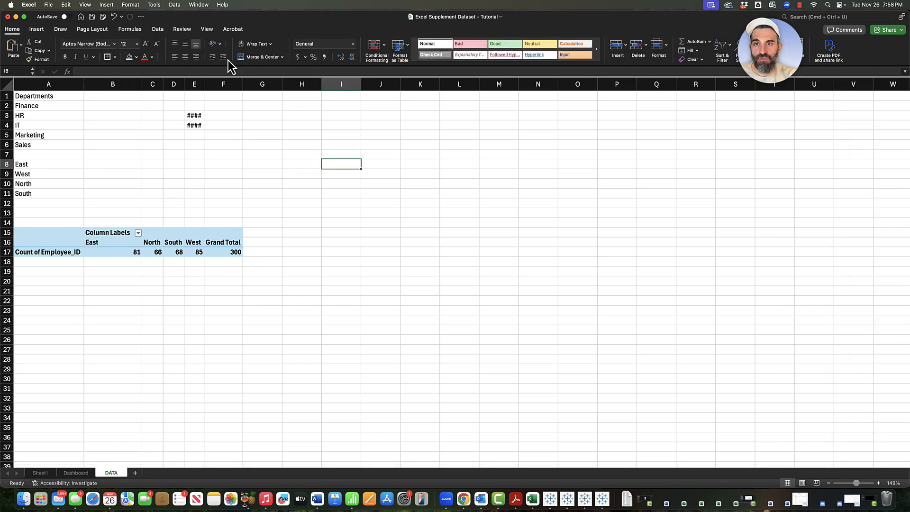
click(136, 251)
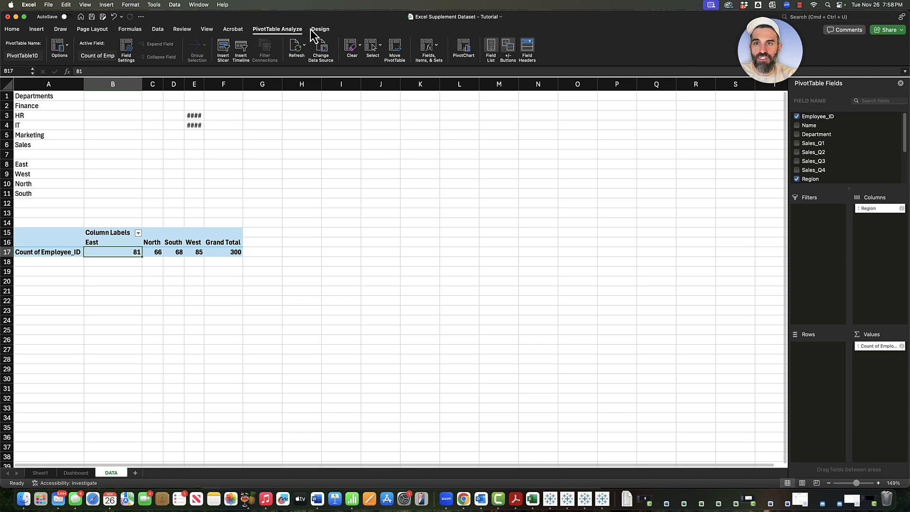
click(320, 29)
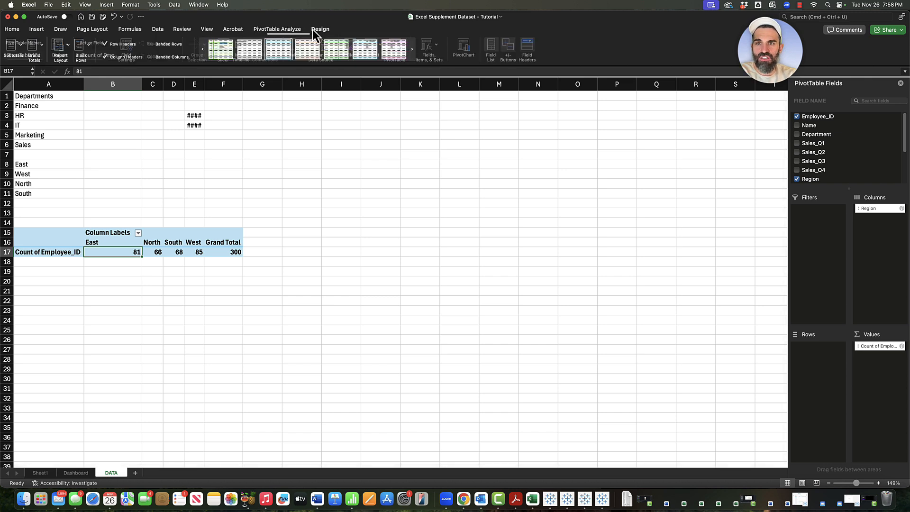
click(282, 30)
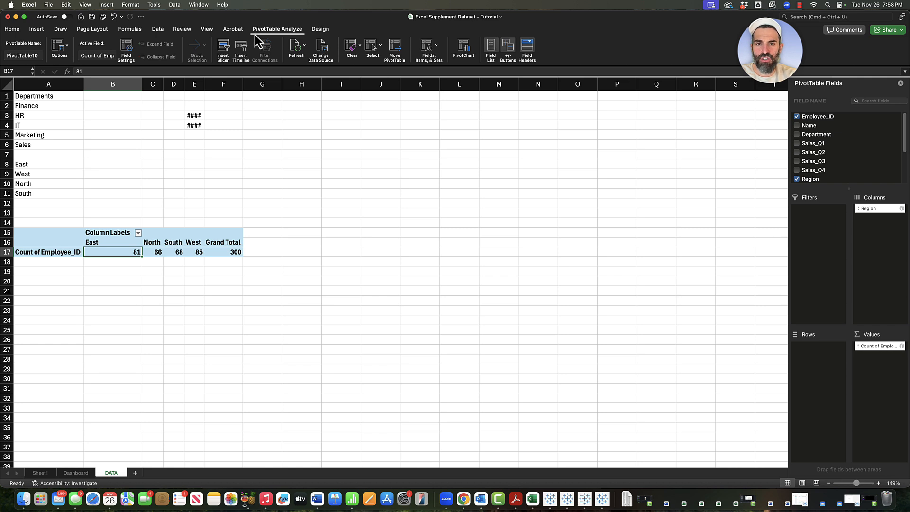
click(464, 52)
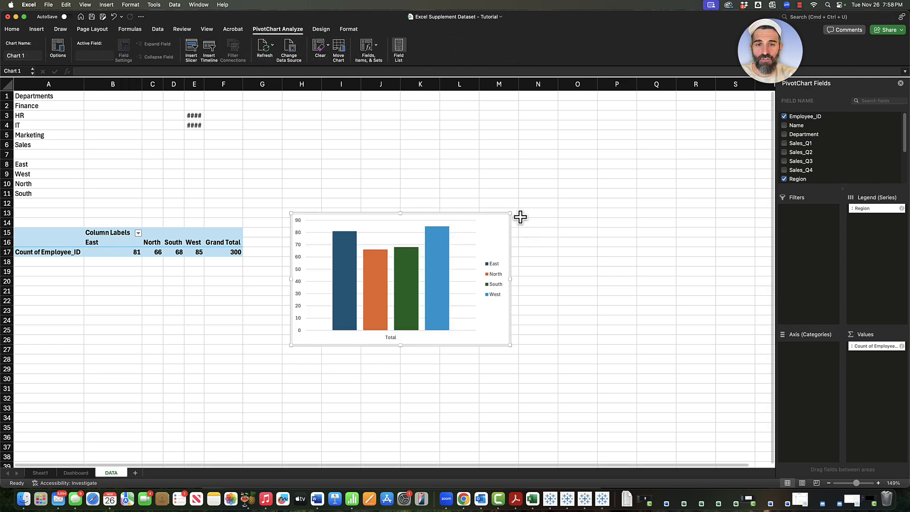
drag(511, 213, 529, 188)
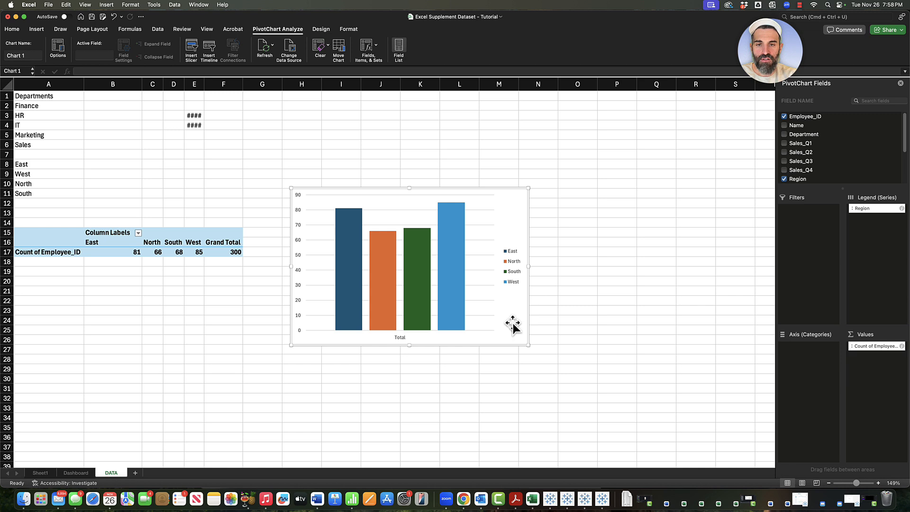
click(491, 175)
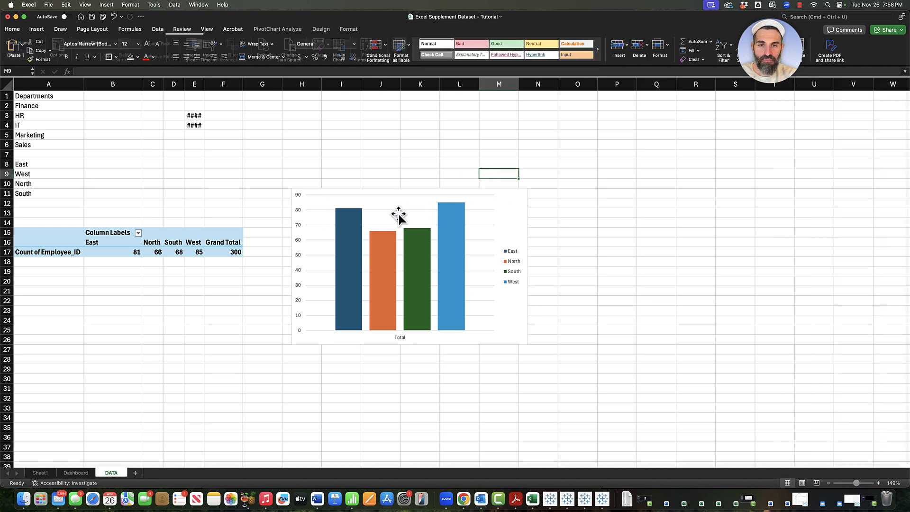
click(511, 205)
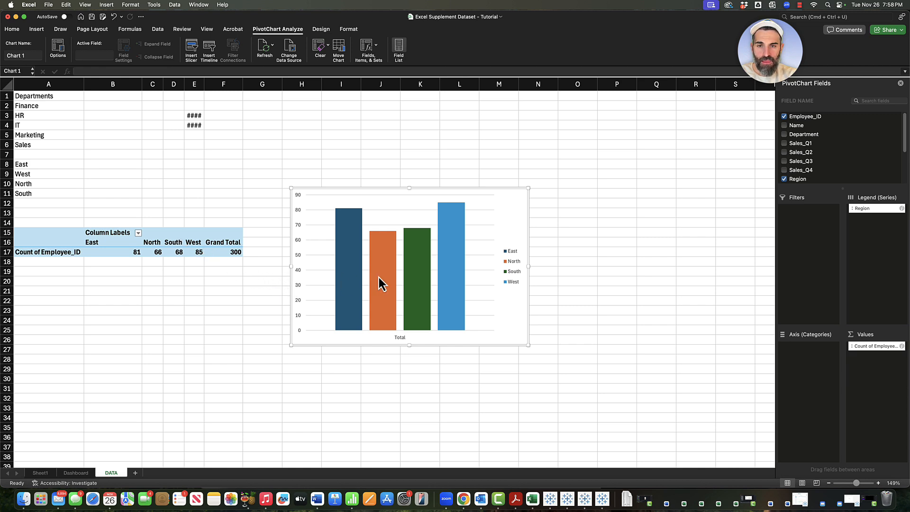
Apply the first quick layout, with a chart title and a side legend, to the PivotChart.
click(346, 29)
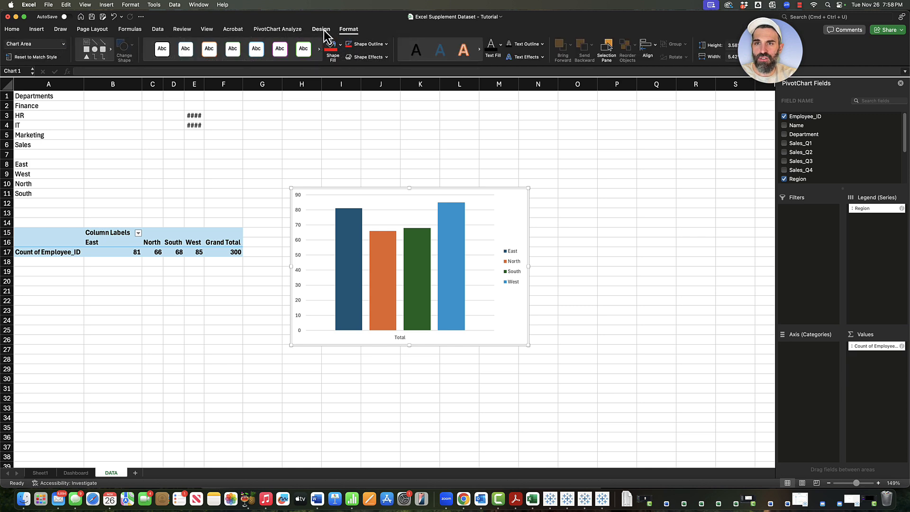
click(321, 30)
click(33, 46)
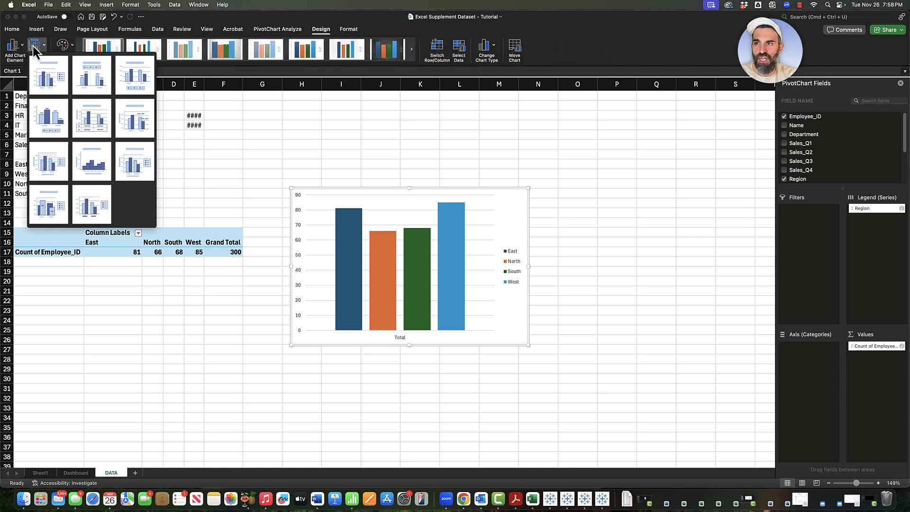
click(52, 78)
Set the PivotChart's title to "Number of Salespeople per Department".
double_click(408, 198)
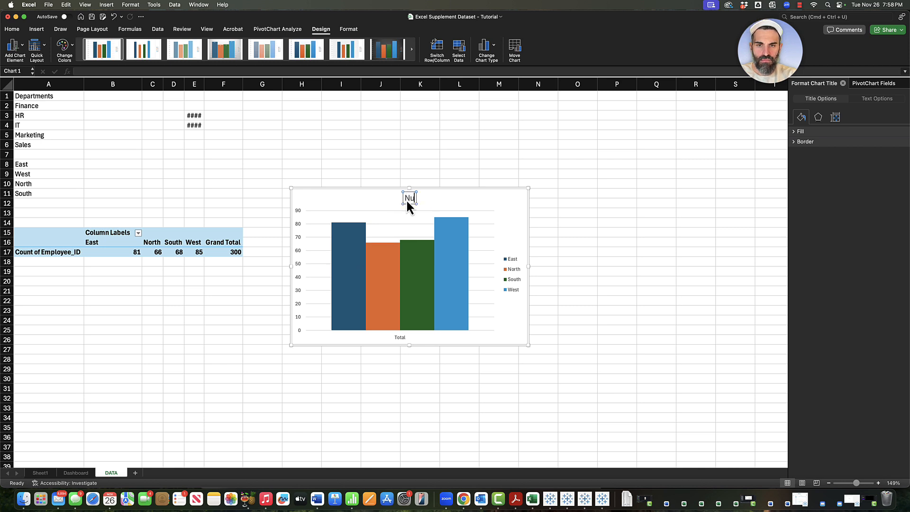
text(Number of Sales)
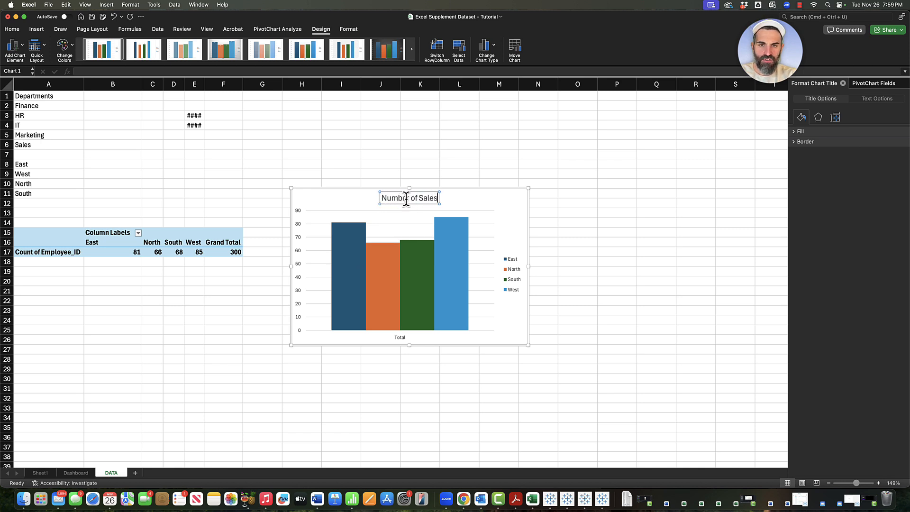
text(people per Department)
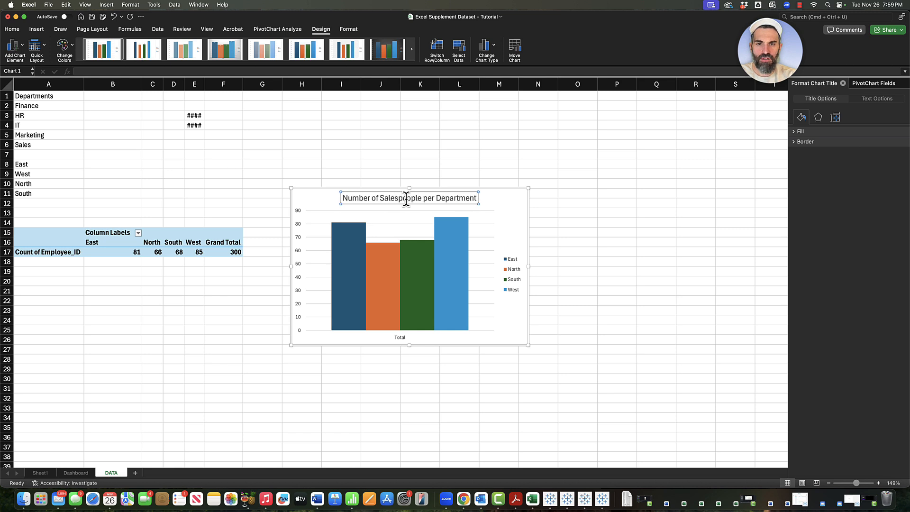
click(548, 170)
click(521, 202)
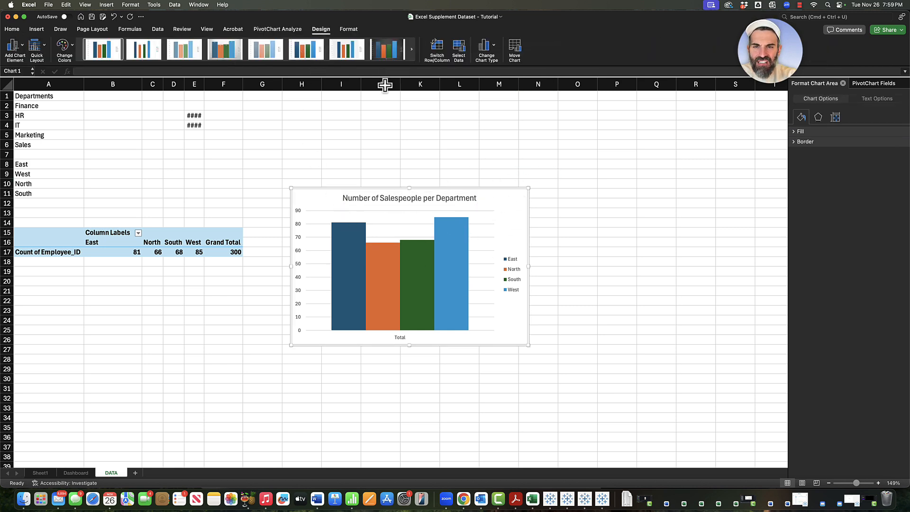
Add Outside End data labels to the PivotChart's columns and widen the chart slightly.
click(13, 45)
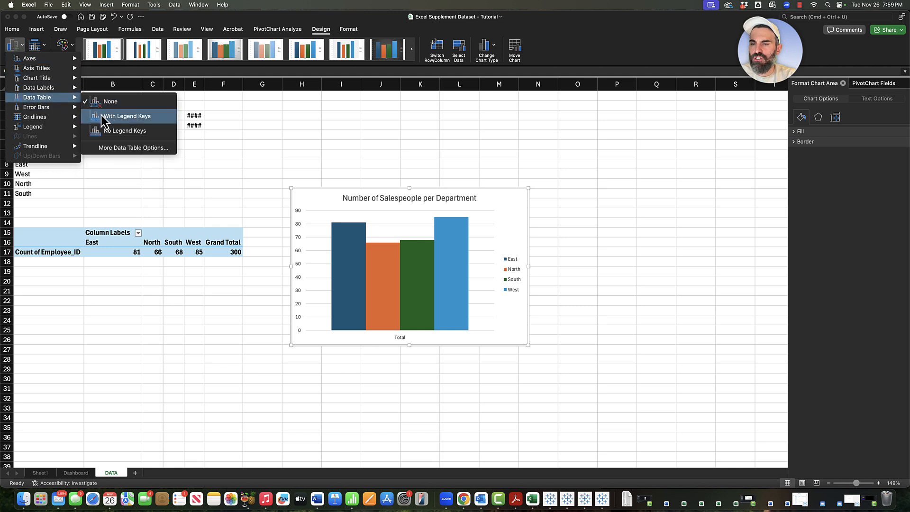
mouse_move(61, 95)
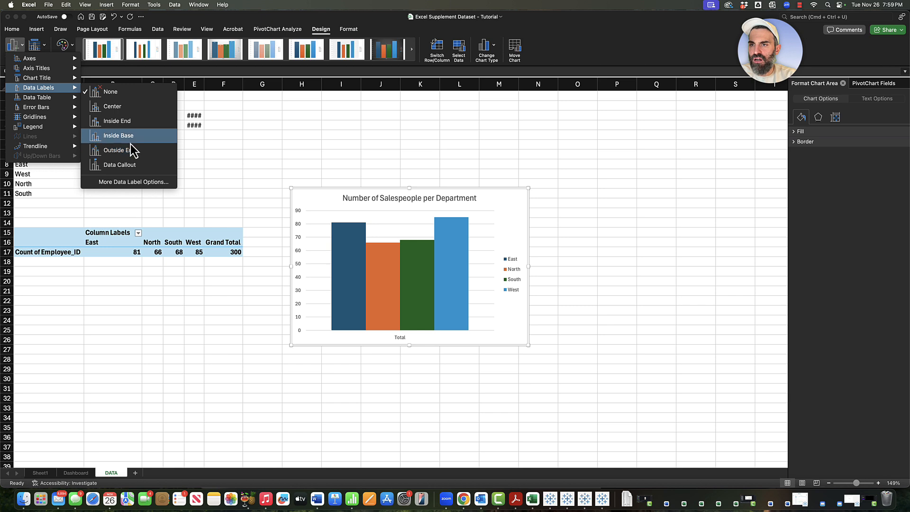
click(125, 150)
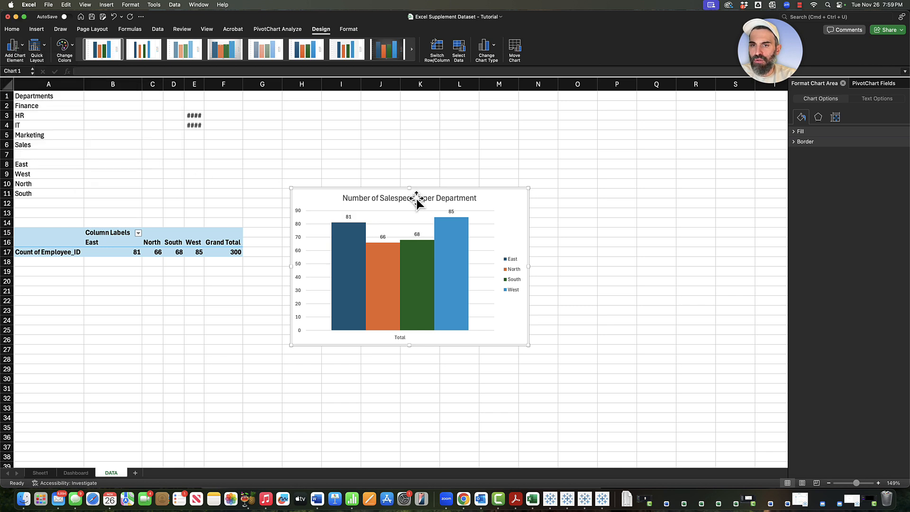
drag(528, 188, 553, 192)
click(516, 156)
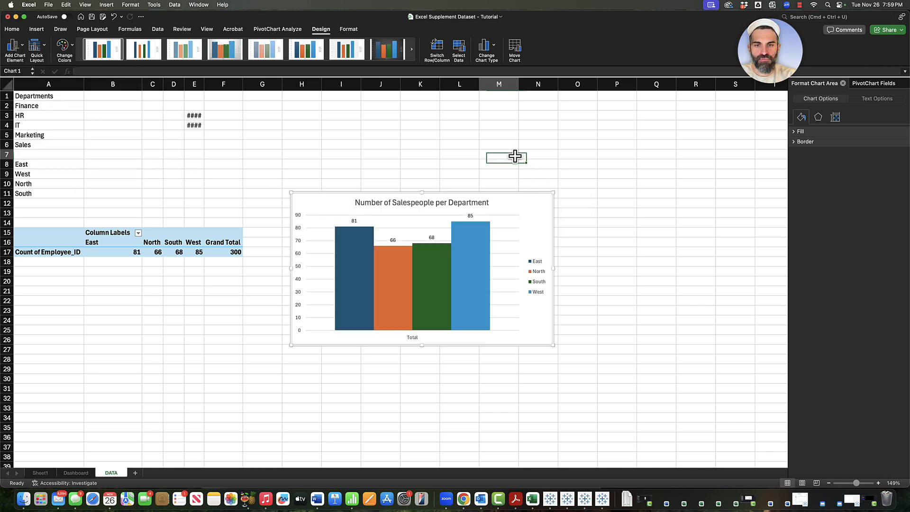
click(518, 196)
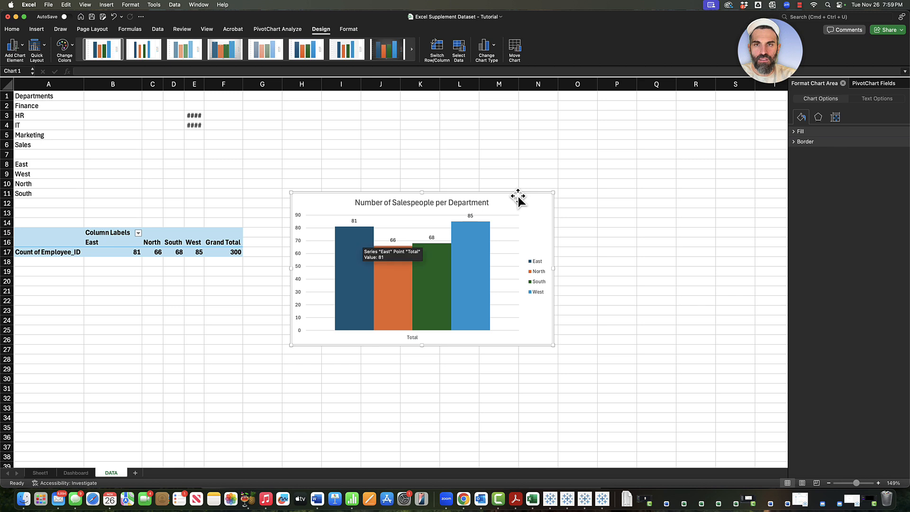
Apply the chart style with a dark gradient background and solid, separated columns to the PivotChart.
click(411, 50)
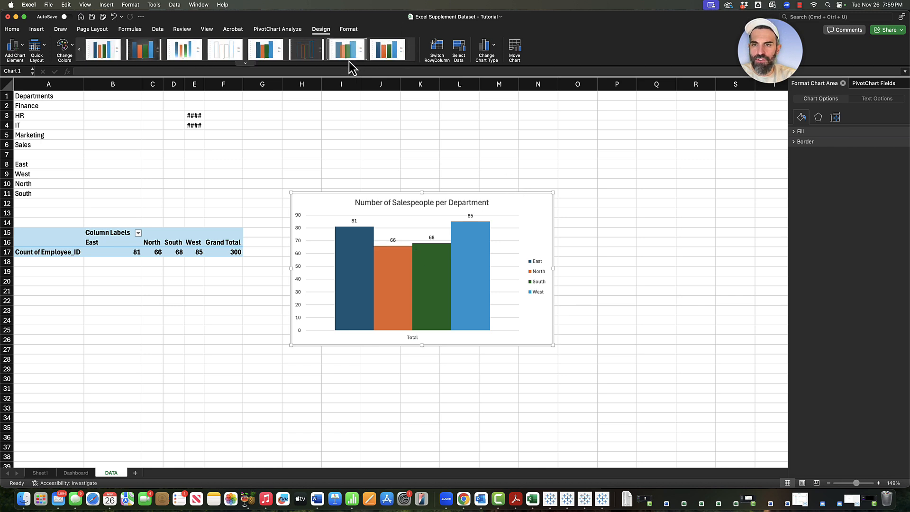
click(307, 51)
click(139, 56)
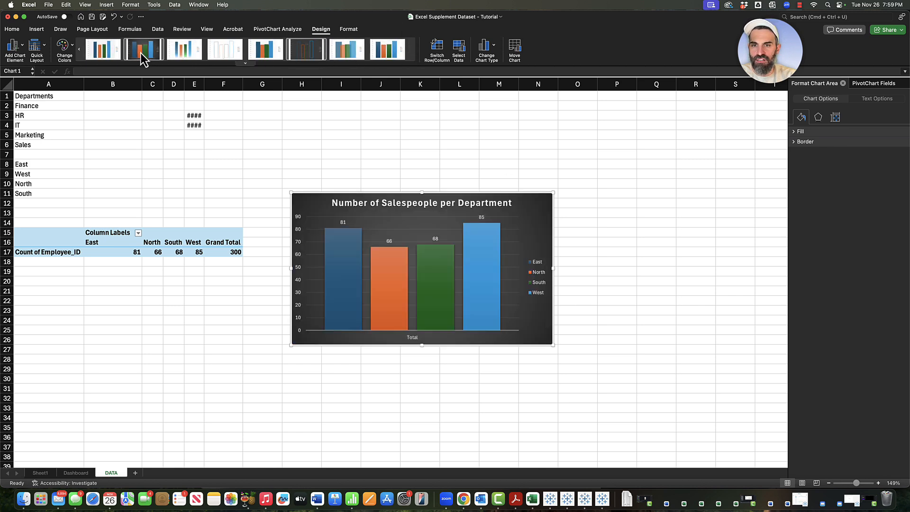
click(602, 214)
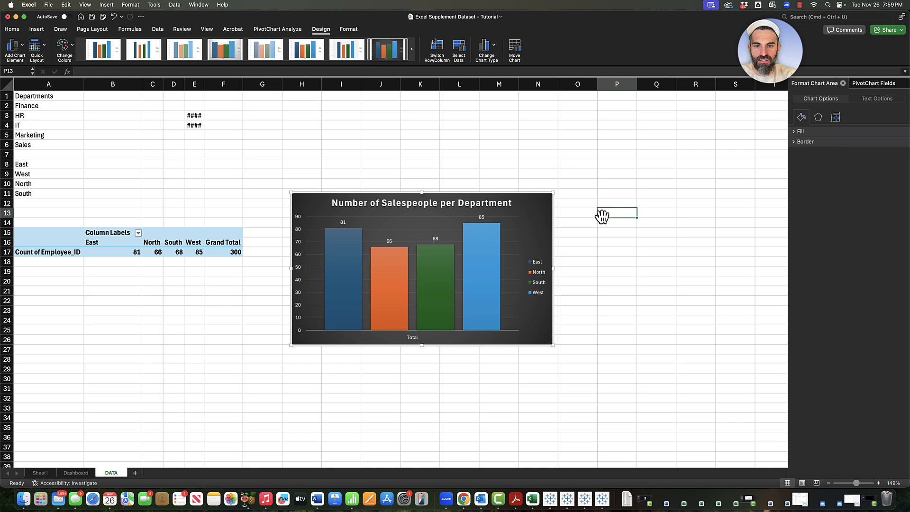
Move the PivotChart from the DATA sheet to the Dashboard sheet and fit it over the Bar Chart placeholder.
click(542, 220)
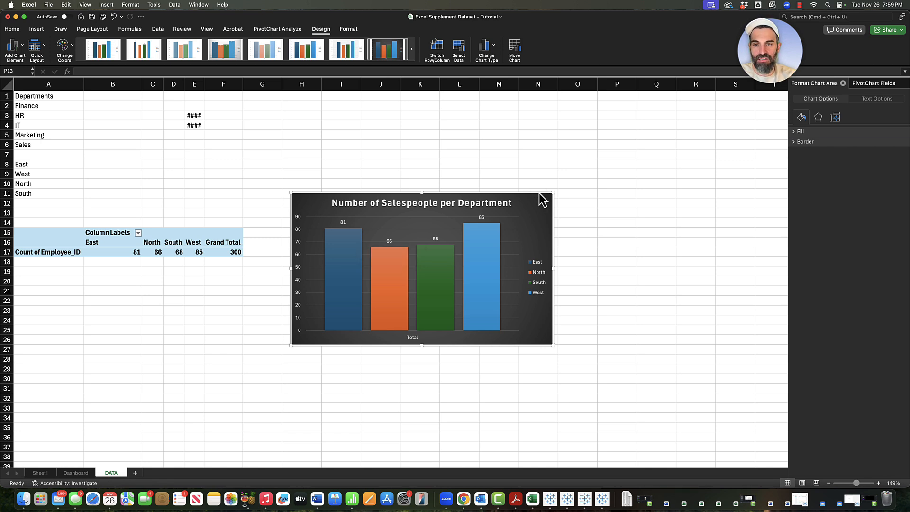
key(Delete)
click(76, 473)
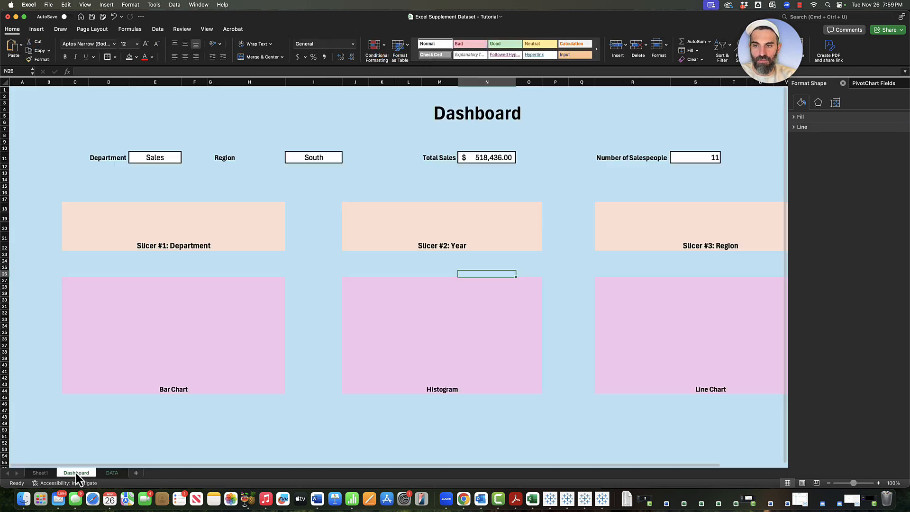
key(super+v)
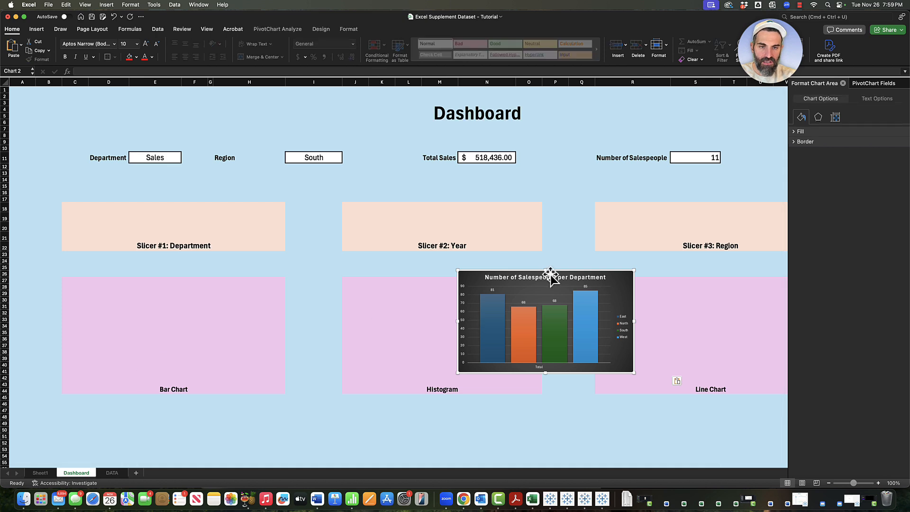
drag(587, 272, 191, 277)
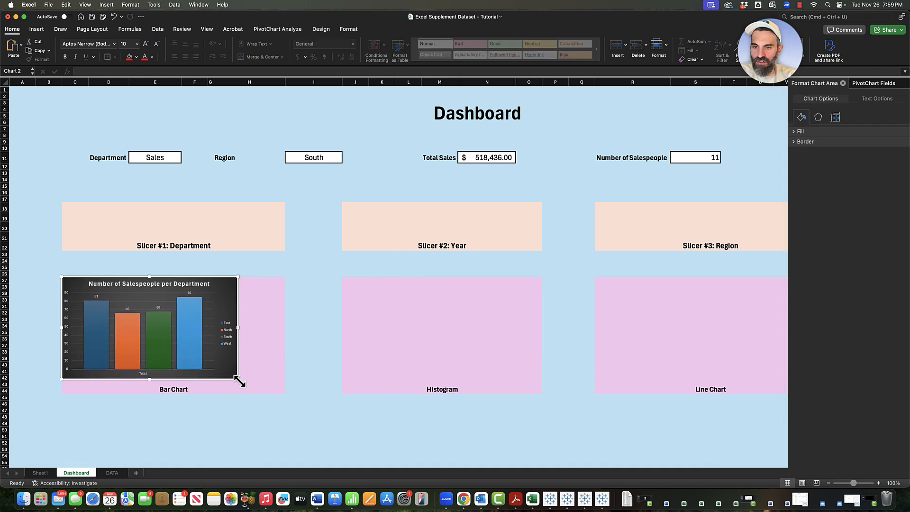
drag(239, 379, 286, 396)
click(286, 422)
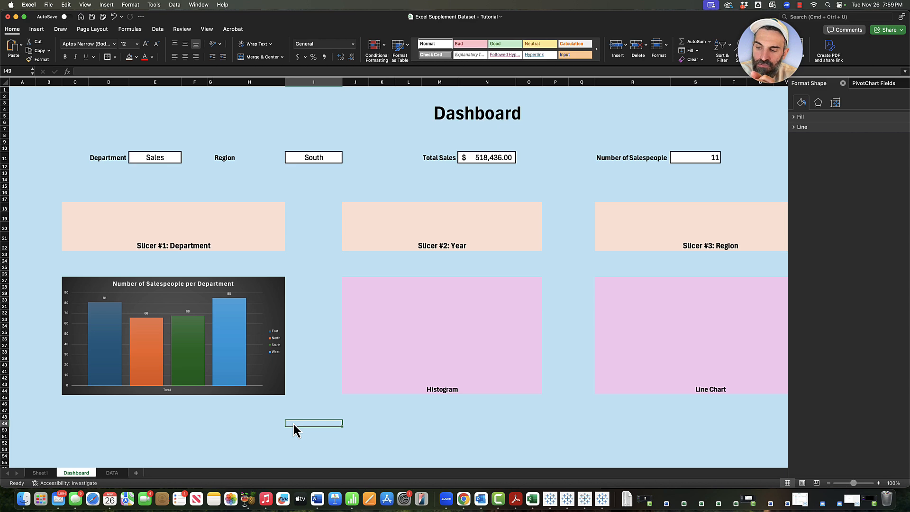
Go to the Sheet1 data table and select cell L11 in the High/Low Performer column.
click(41, 472)
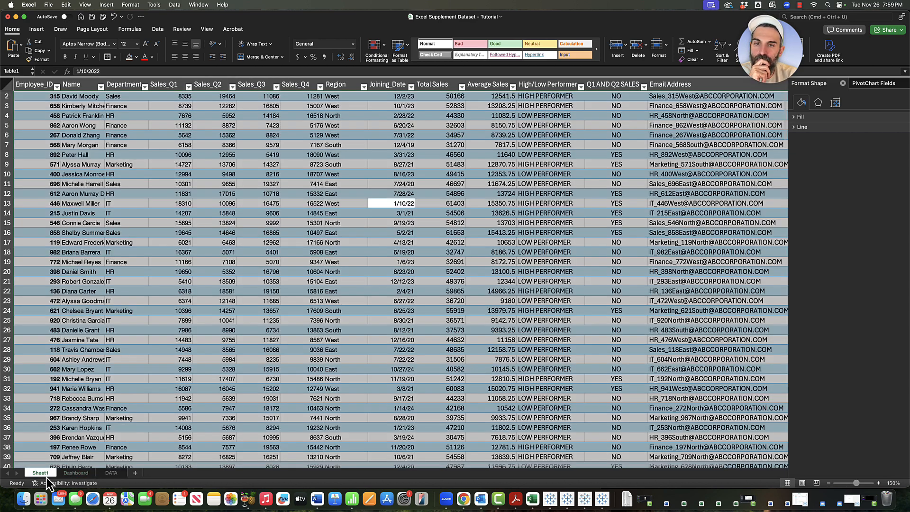
click(549, 184)
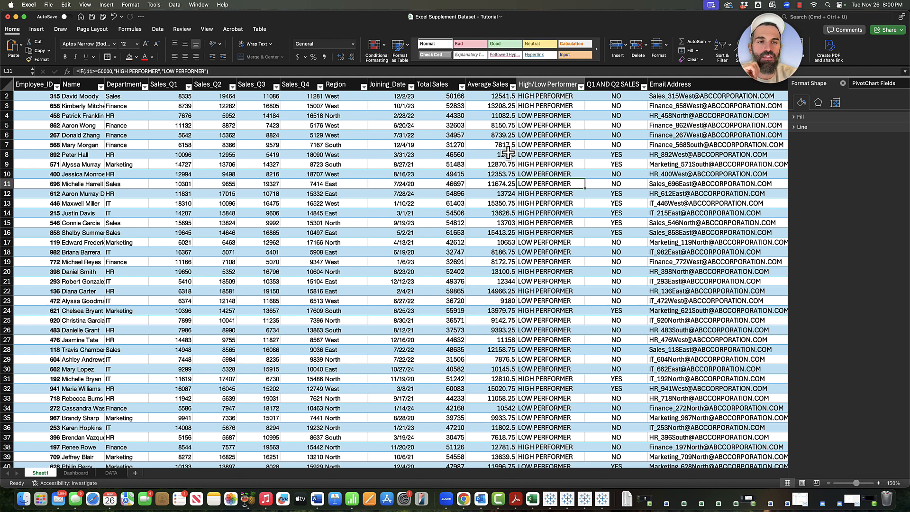
Insert a PivotTable from the entire Sheet1 table, placing it on the existing DATA worksheet at cell A22.
click(493, 112)
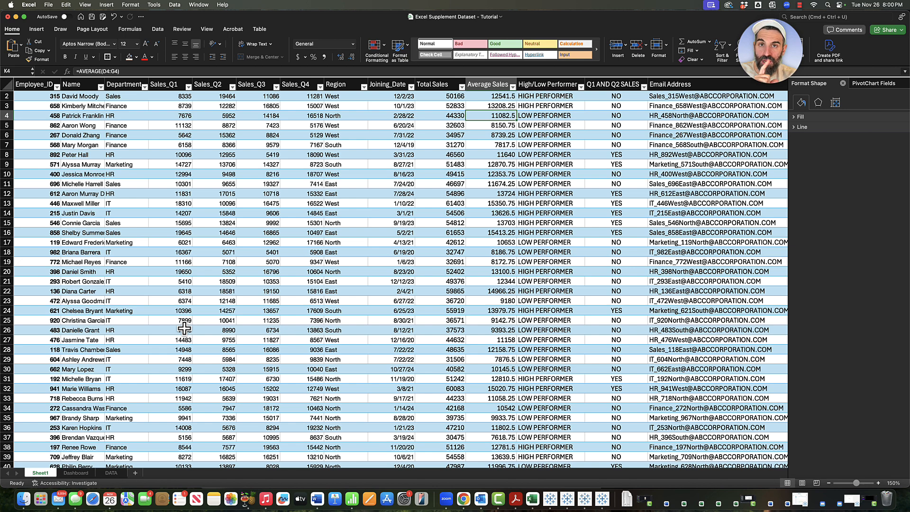
click(258, 319)
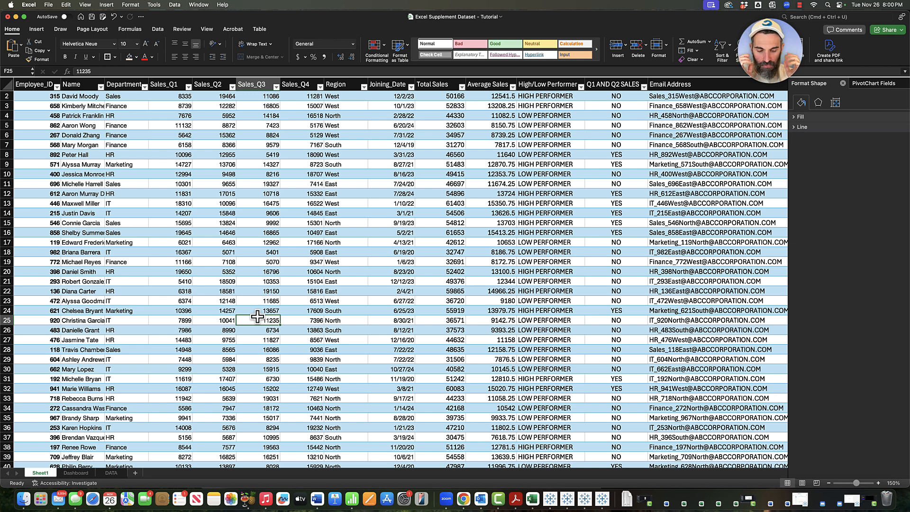
key(super+a)
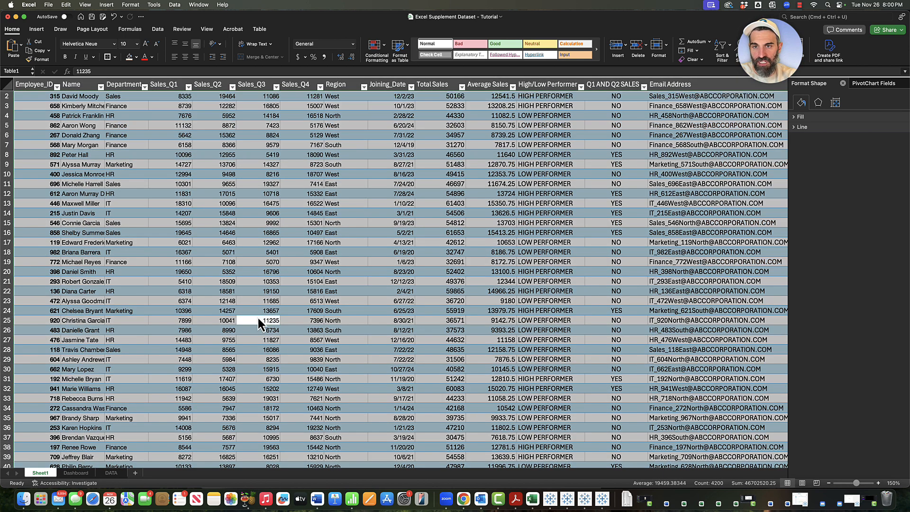
click(36, 29)
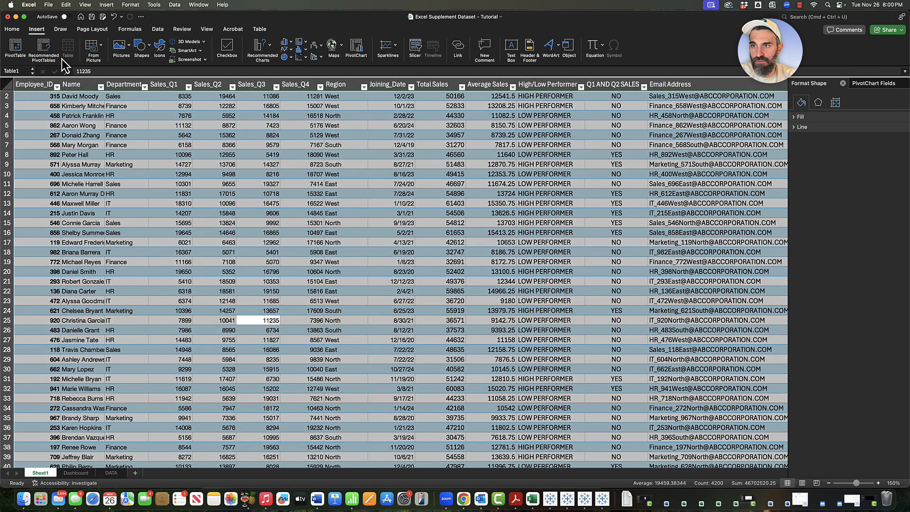
click(15, 47)
click(406, 203)
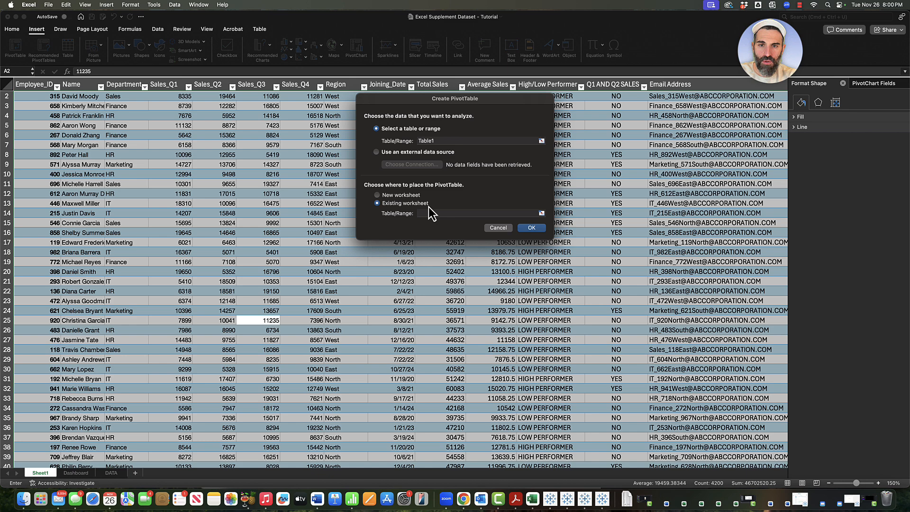
click(542, 213)
click(111, 473)
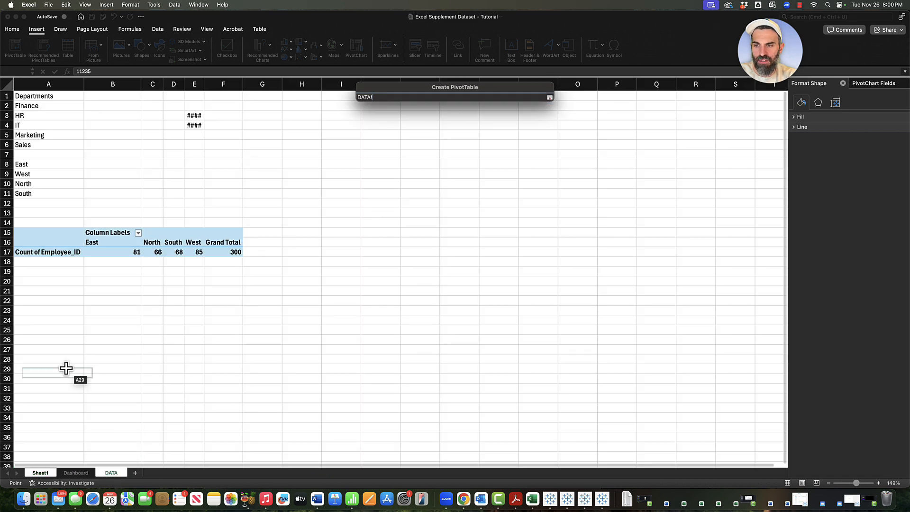
click(52, 299)
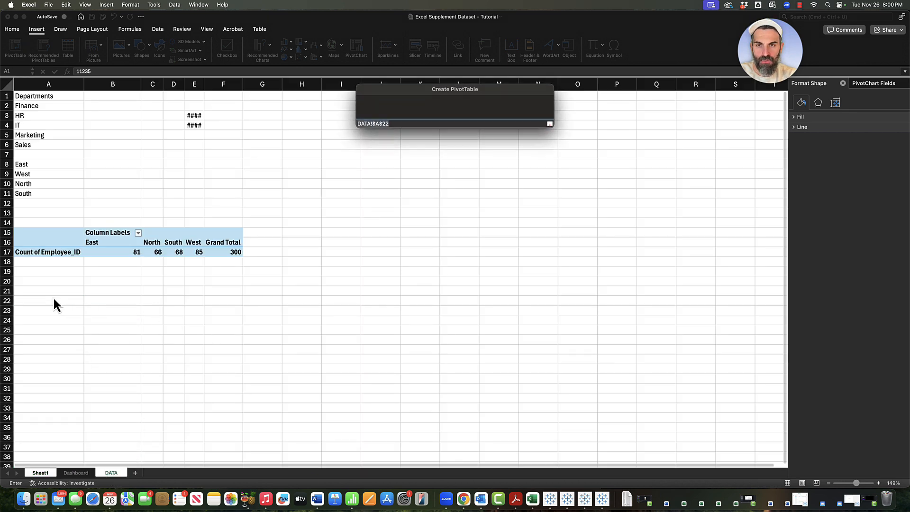
key(Return)
click(532, 228)
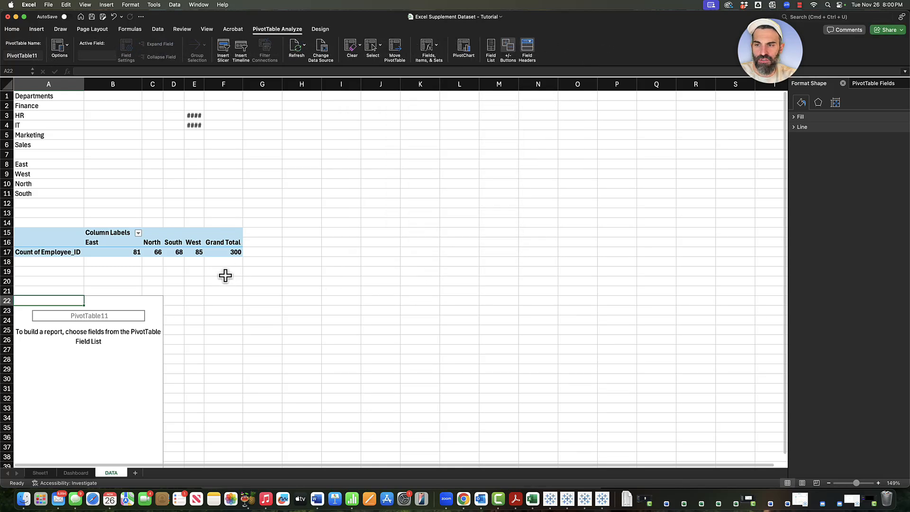
Add the Average Sales field to the new PivotTable and move it from the values area to the rows area.
click(111, 367)
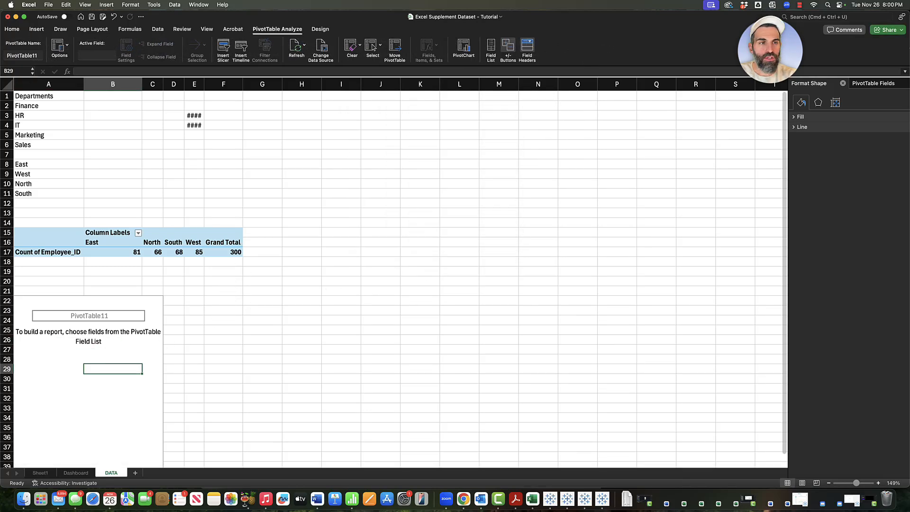
click(873, 83)
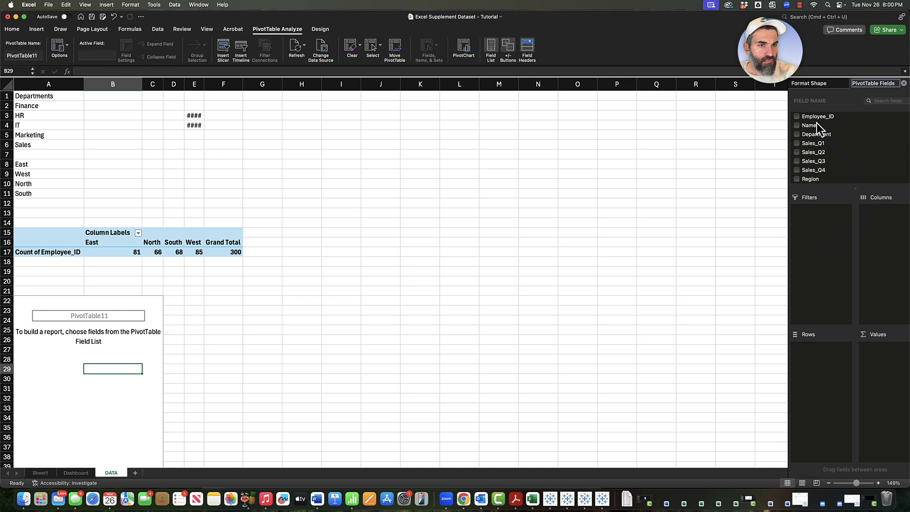
scroll(817, 171, down, 2)
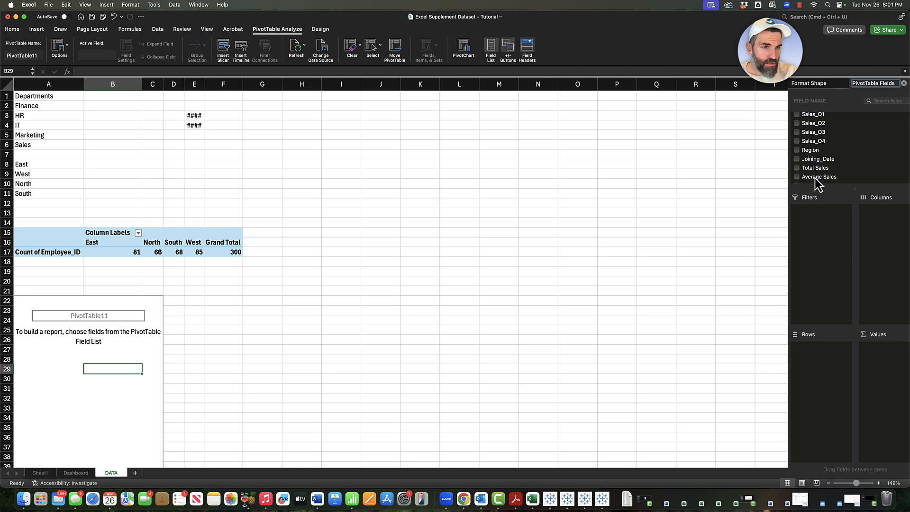
click(797, 177)
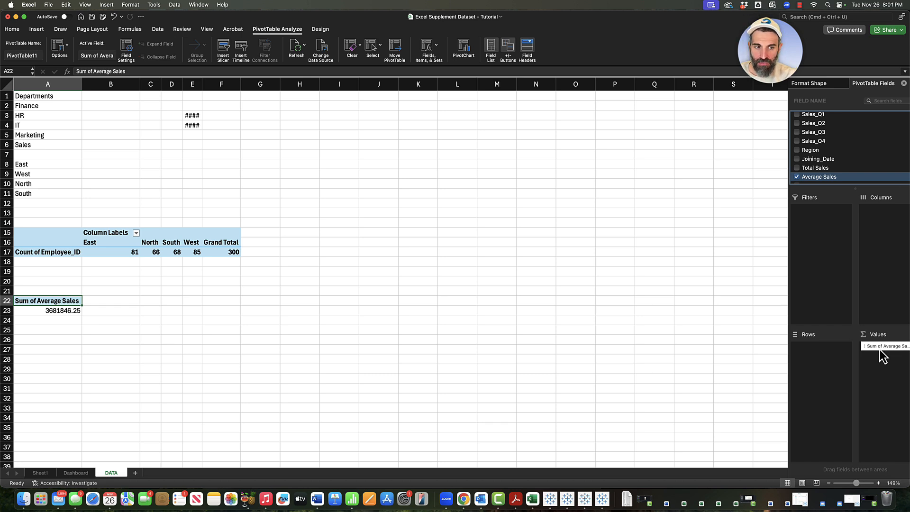
drag(880, 349, 815, 360)
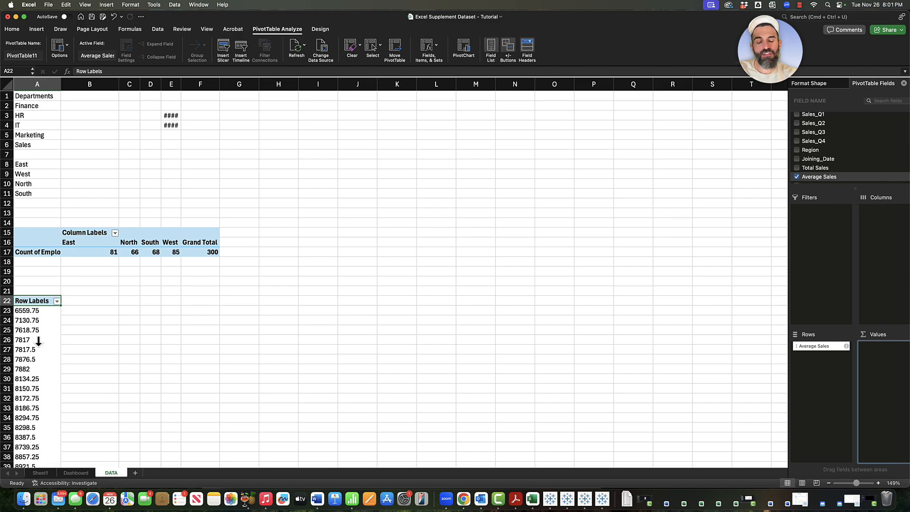
scroll(102, 354, down, 20)
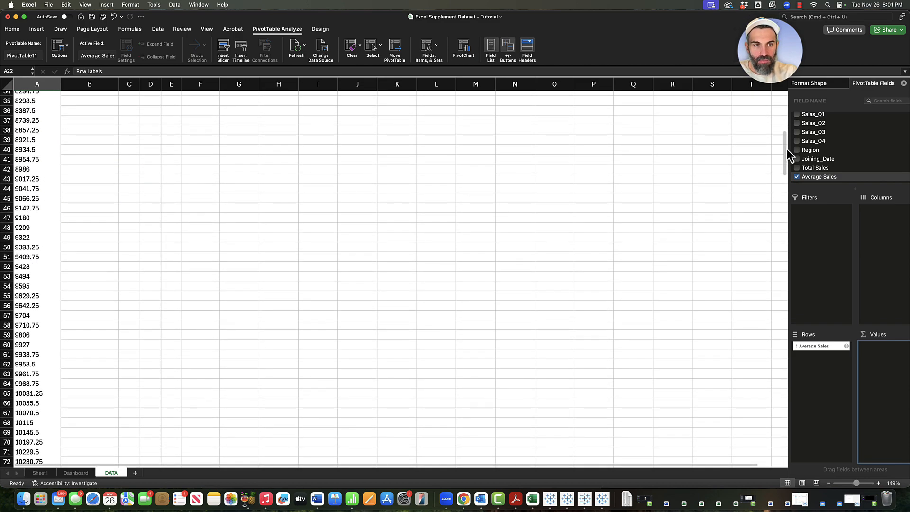
drag(783, 236, 776, 7)
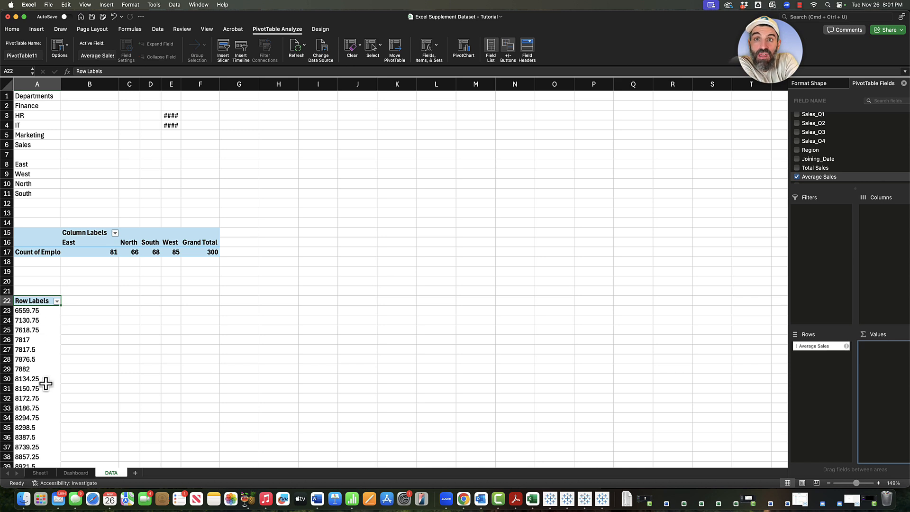
Group the Average Sales row labels with the default start and end values in intervals of 1000.
right_click(41, 341)
click(71, 373)
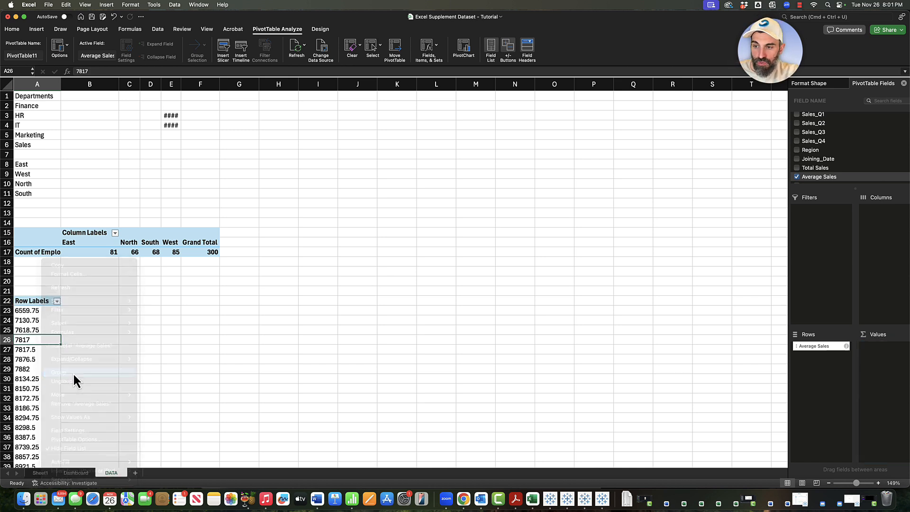
drag(79, 332, 331, 234)
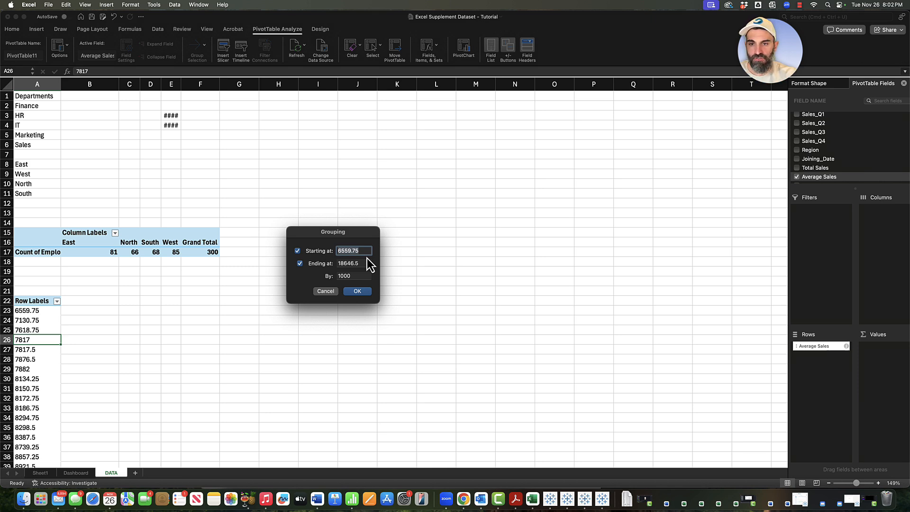
click(345, 293)
Regroup the Average Sales row labels so that the ranges start at 6000 and step by 1000.
click(45, 311)
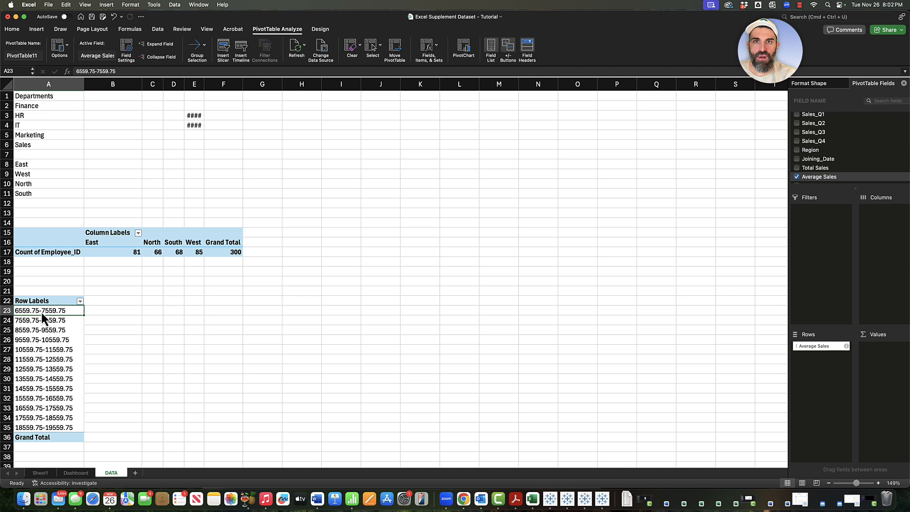
right_click(41, 312)
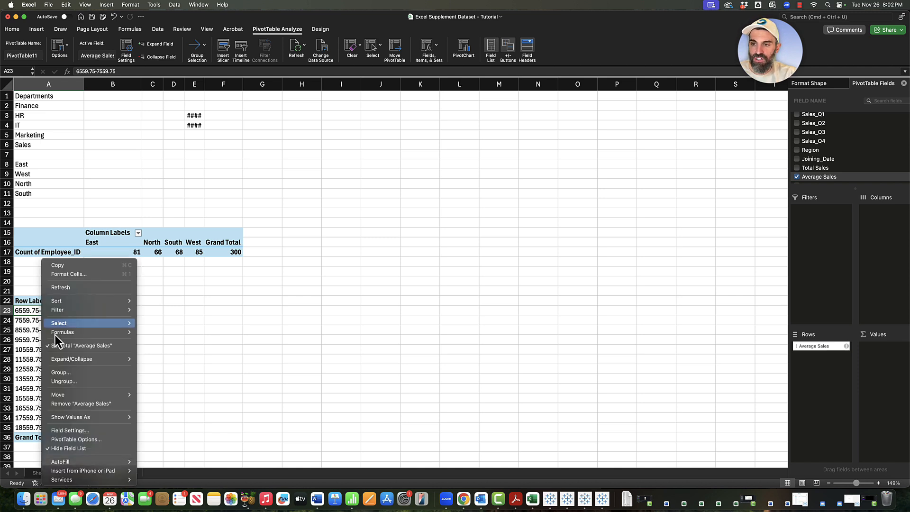
click(67, 374)
text(6)
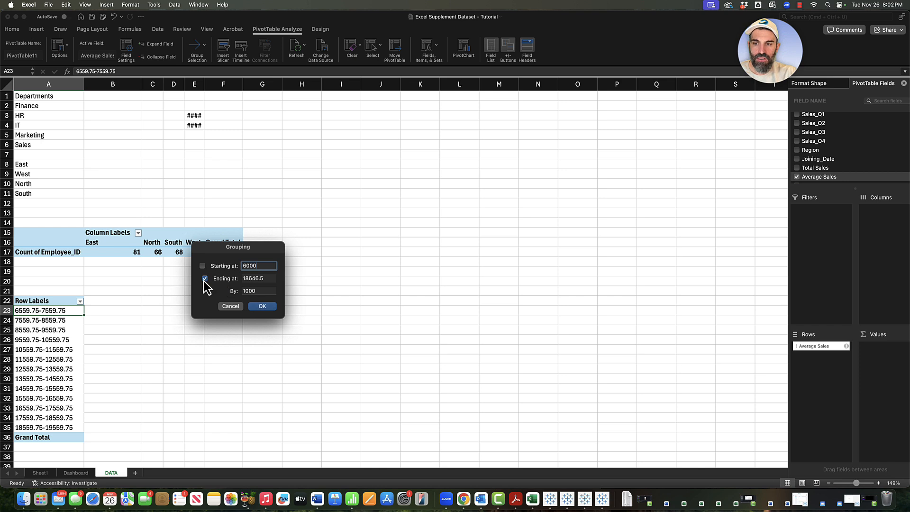
text(000)
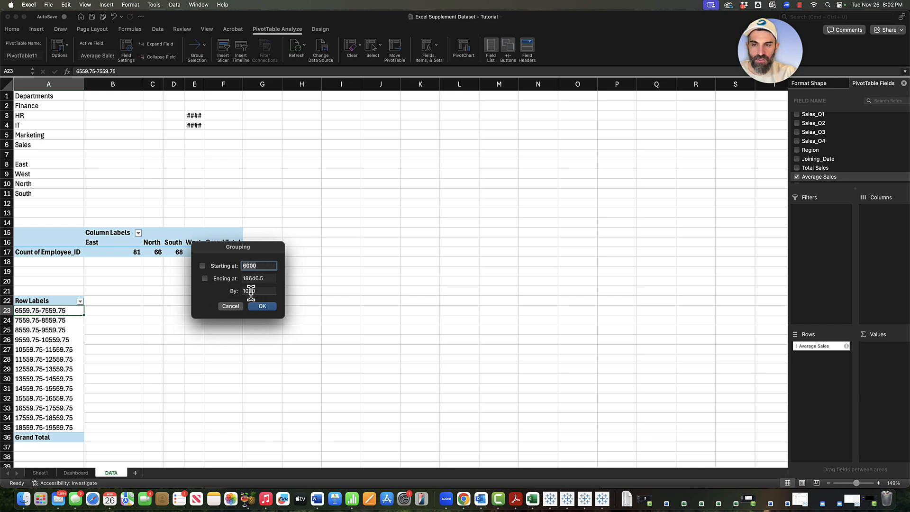
click(259, 308)
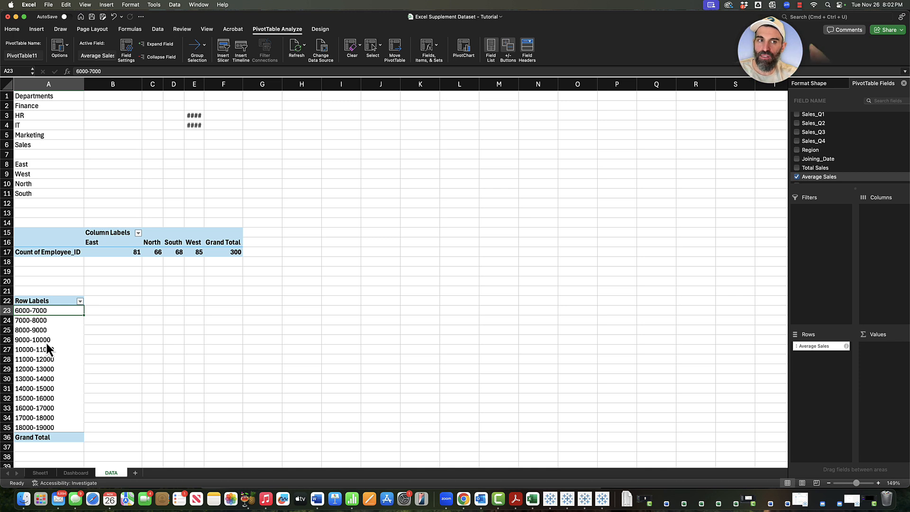
Add the Employee_ID field to the values area of the Average Sales PivotTable.
scroll(842, 124, down, 2)
scroll(841, 138, up, 5)
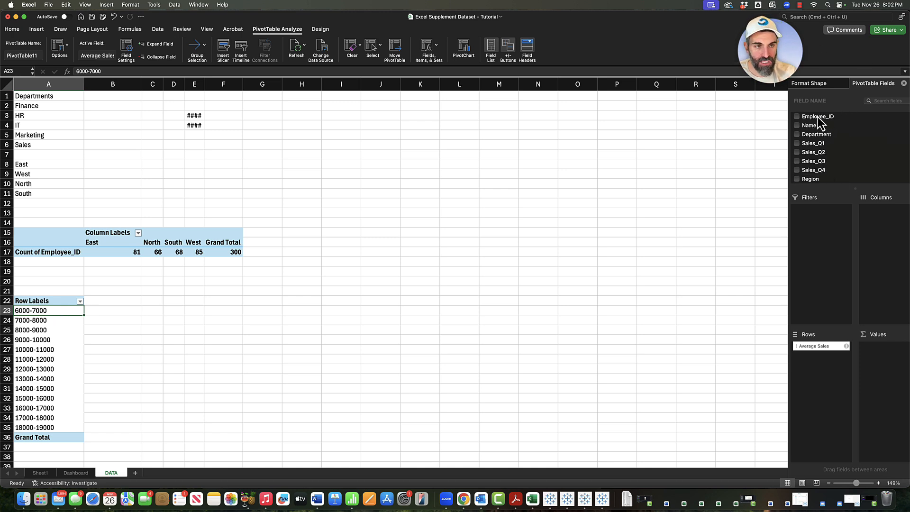
drag(823, 118, 869, 395)
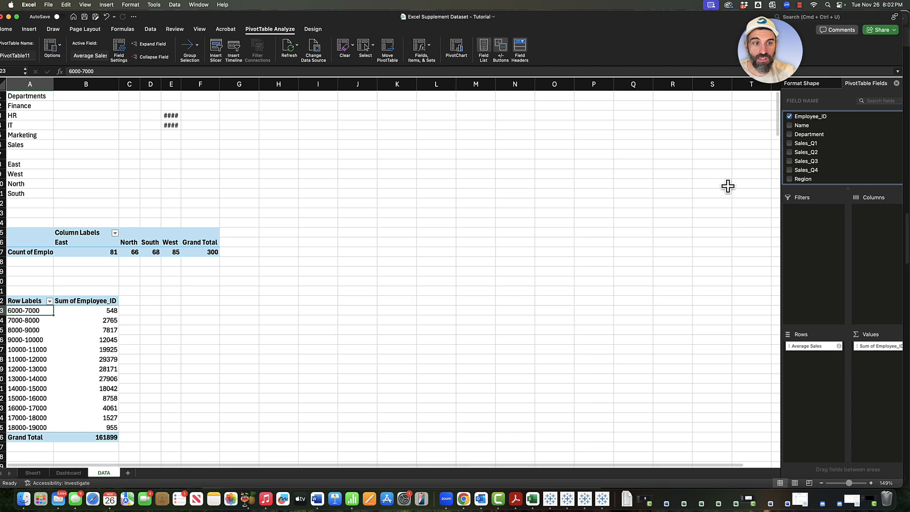
Change the Employee_ID value field to summarize by Count, widening the field pane to reach its settings.
click(893, 346)
click(890, 348)
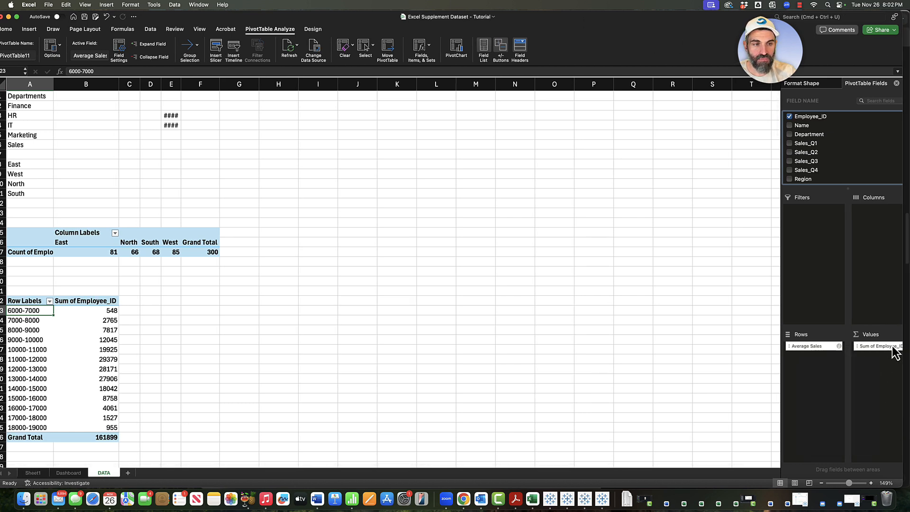
click(890, 348)
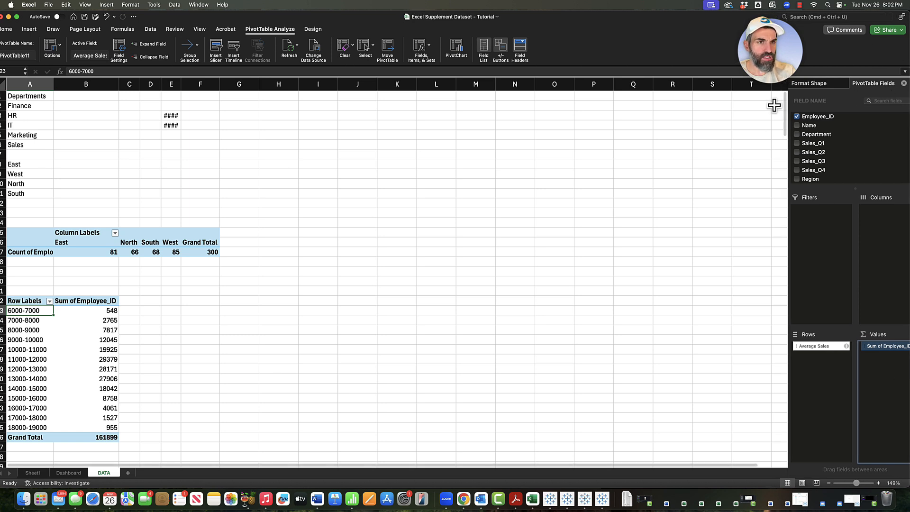
drag(787, 103, 760, 104)
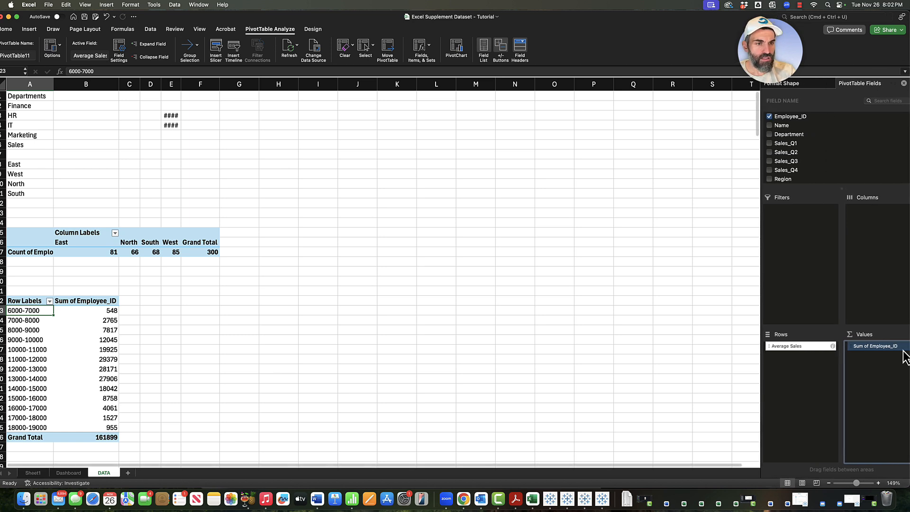
scroll(906, 348, right, 1)
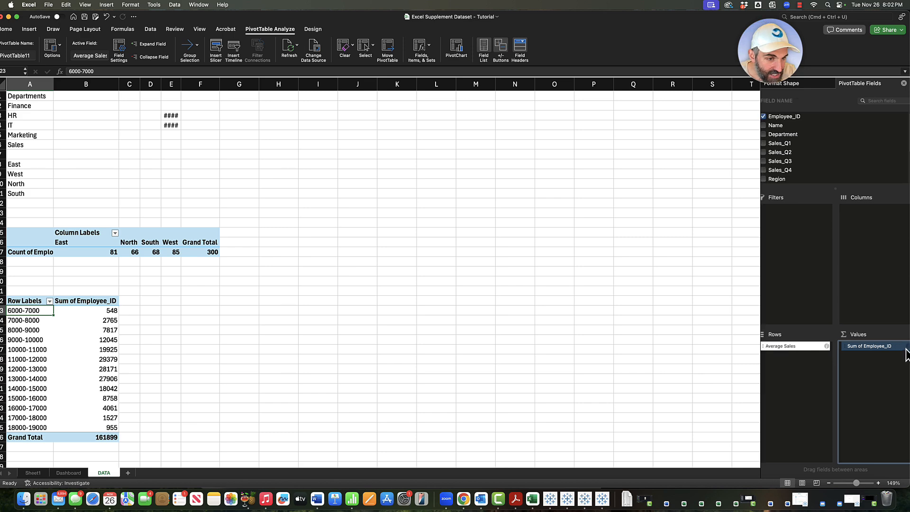
click(904, 347)
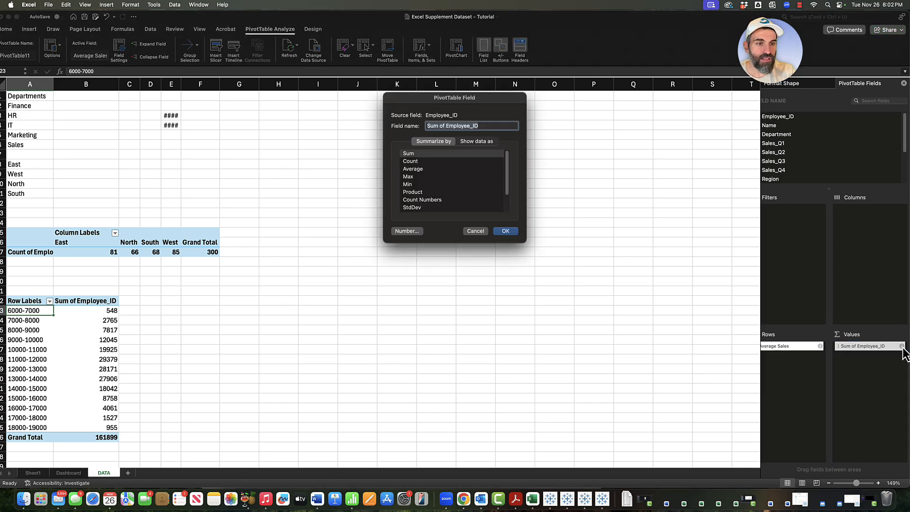
click(429, 161)
click(506, 231)
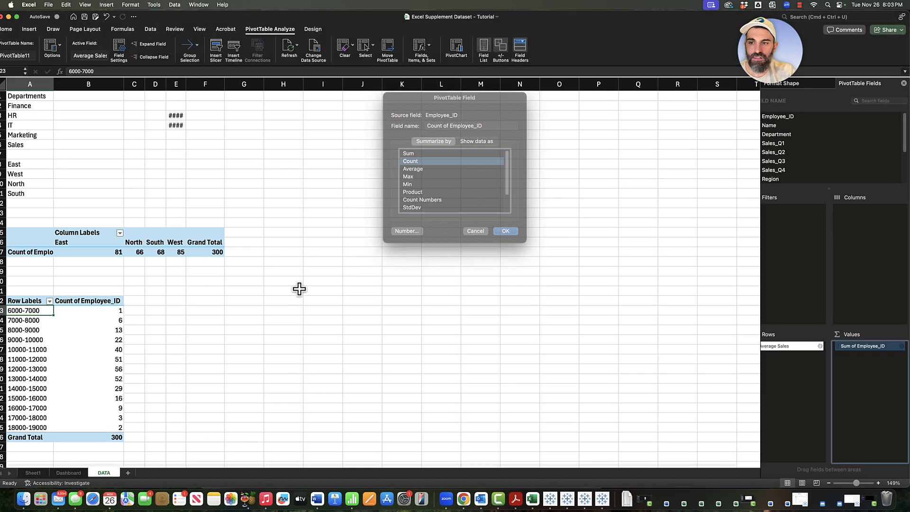
Try to insert a statistical chart from the PivotTable's sales ranges and employee counts in A23:B35, excluding the grand total.
click(184, 329)
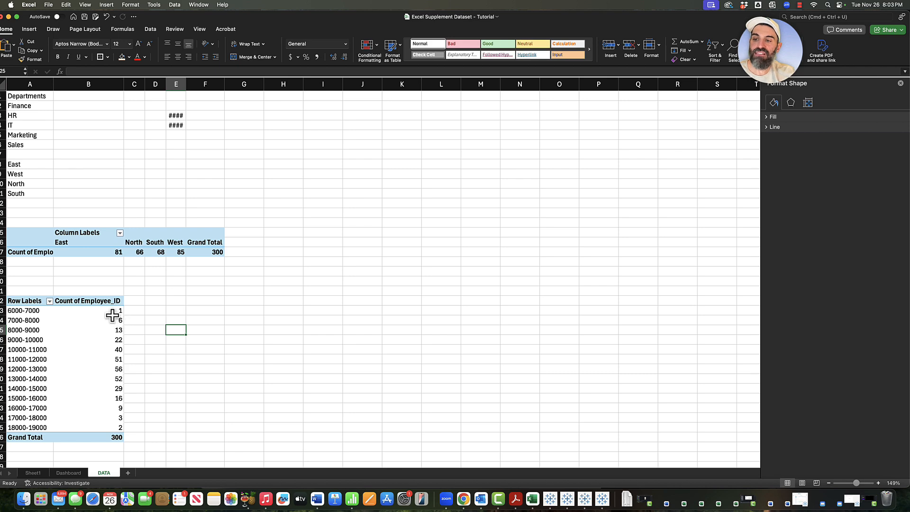
drag(114, 314, 114, 430)
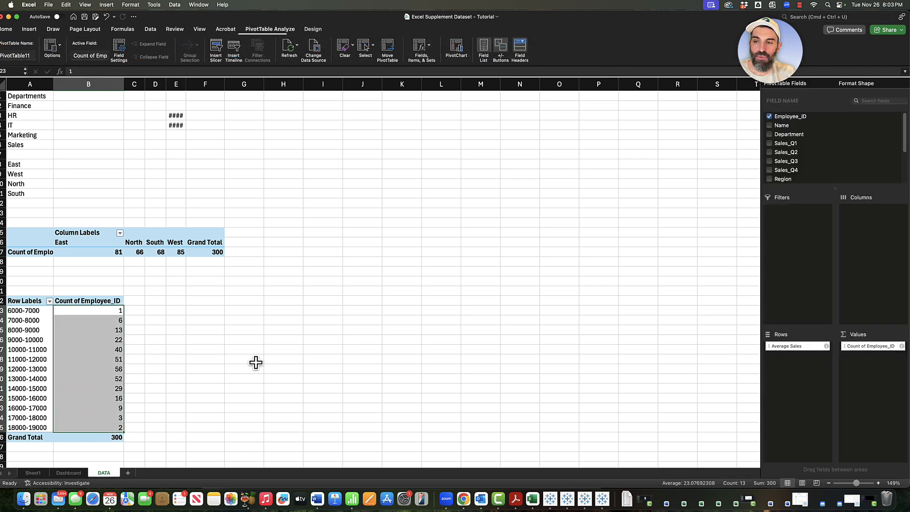
click(253, 361)
click(46, 316)
click(92, 319)
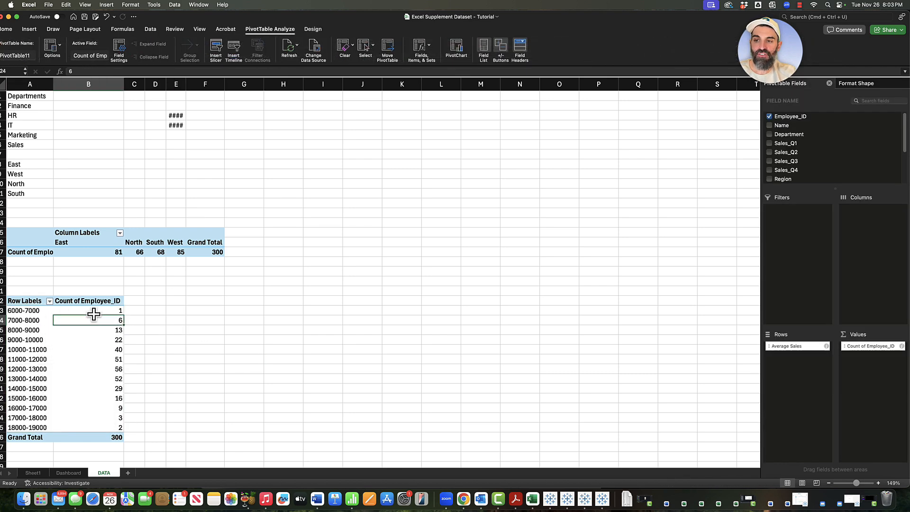
drag(117, 313, 31, 428)
click(31, 29)
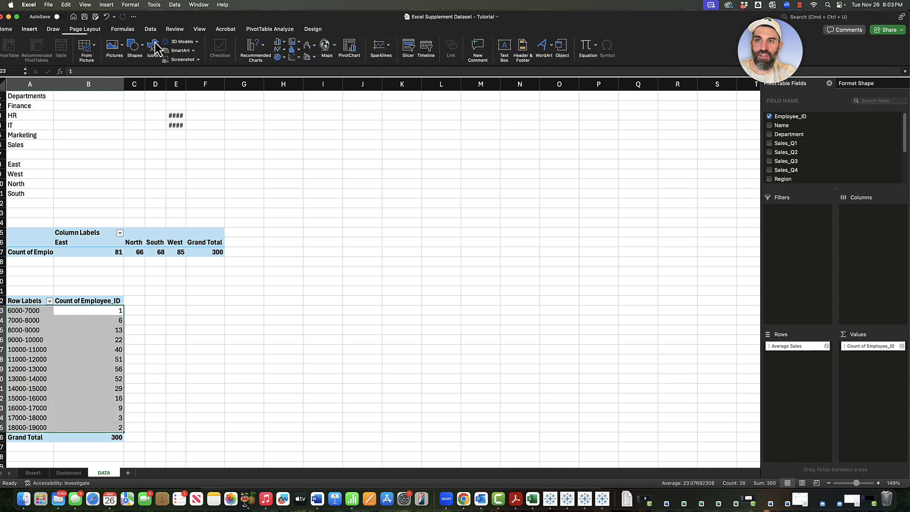
click(294, 49)
click(300, 80)
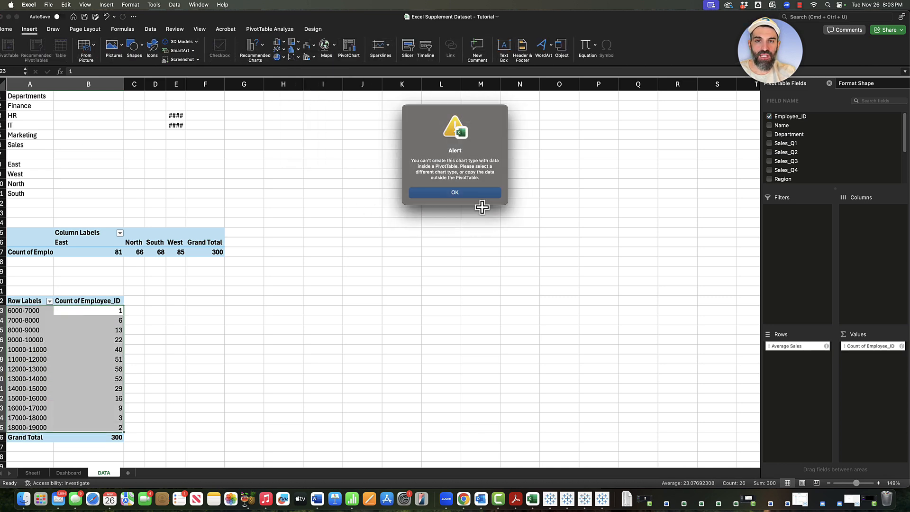
Insert a PivotChart from the Average Sales PivotTable and enlarge it upward and to the right.
click(474, 195)
click(409, 233)
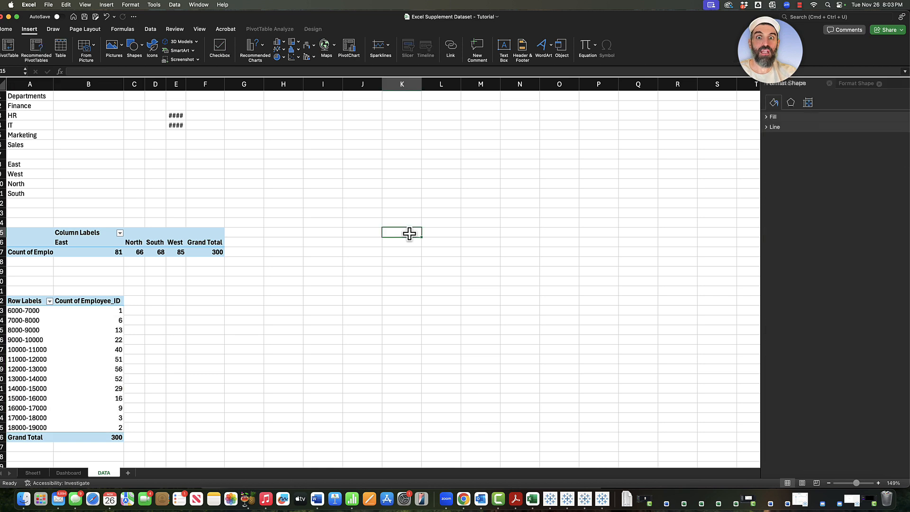
click(112, 331)
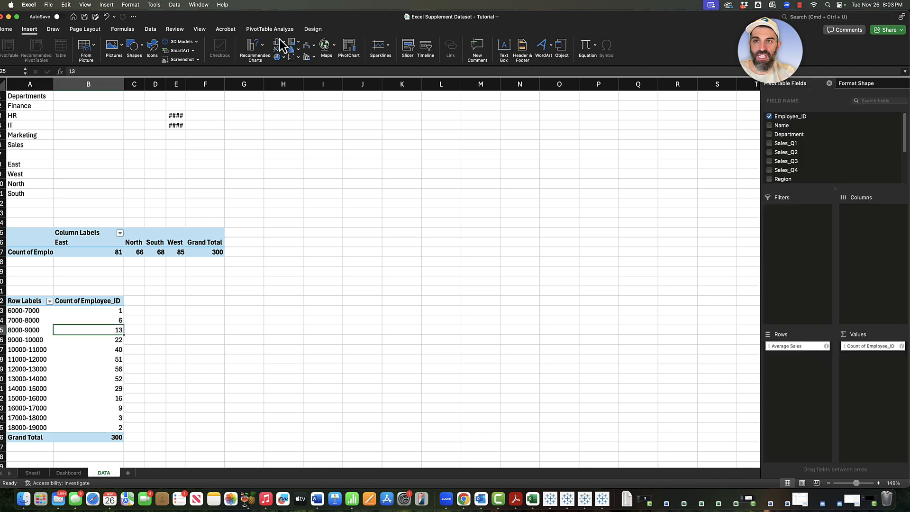
click(258, 29)
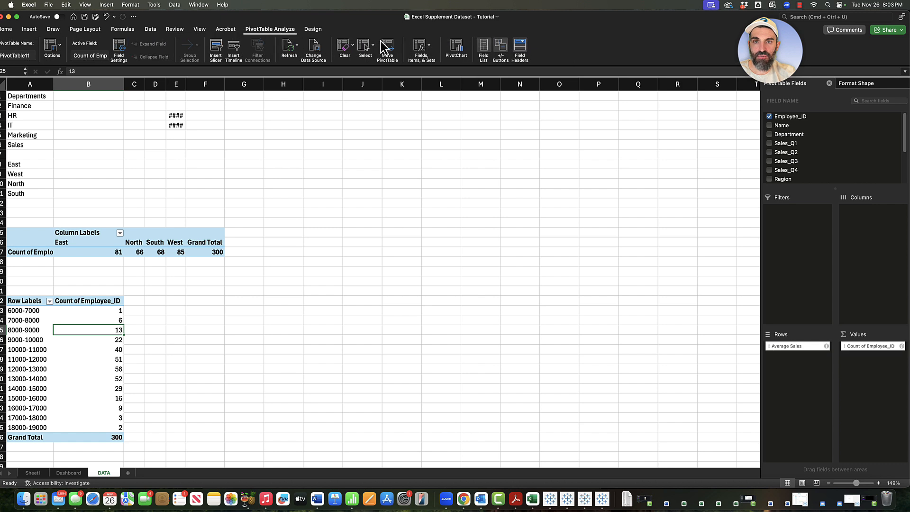
click(458, 47)
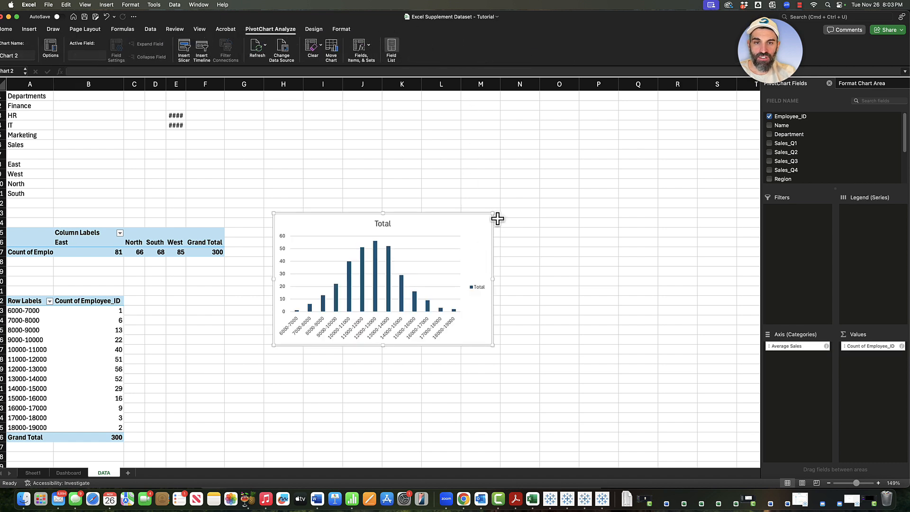
drag(495, 212, 554, 180)
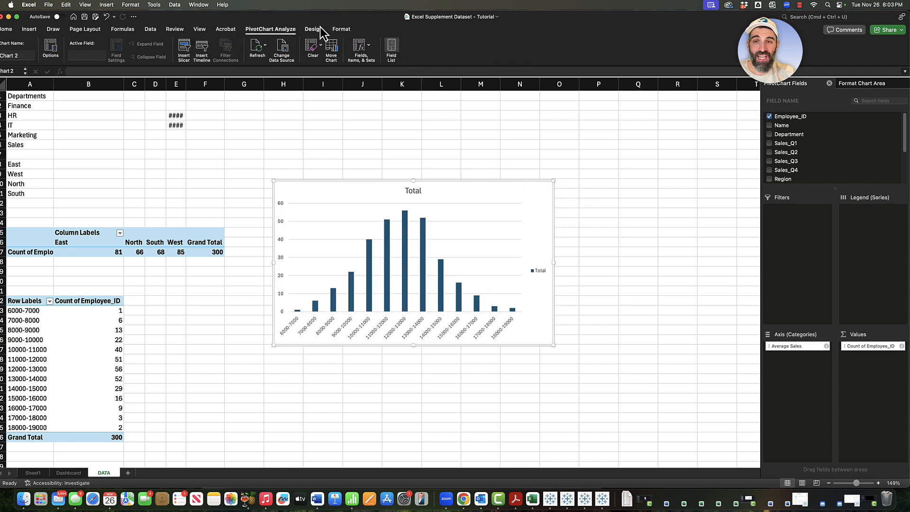
Apply the histogram-style quick layout with gapless columns, axis titles and no legend to the PivotChart.
click(341, 29)
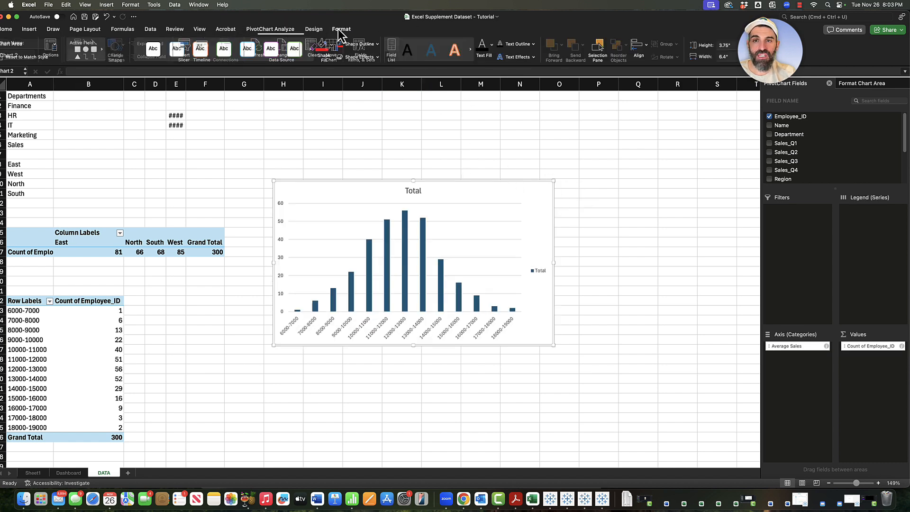
click(313, 28)
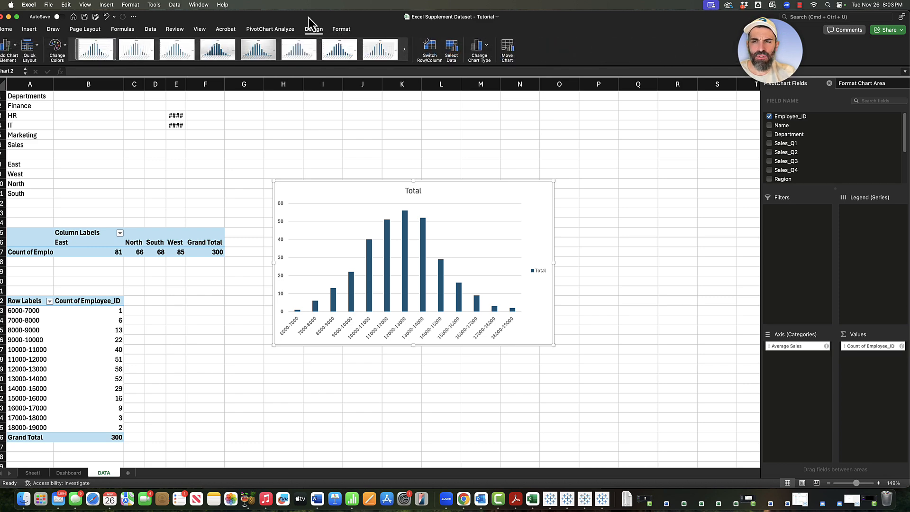
drag(309, 18, 321, 20)
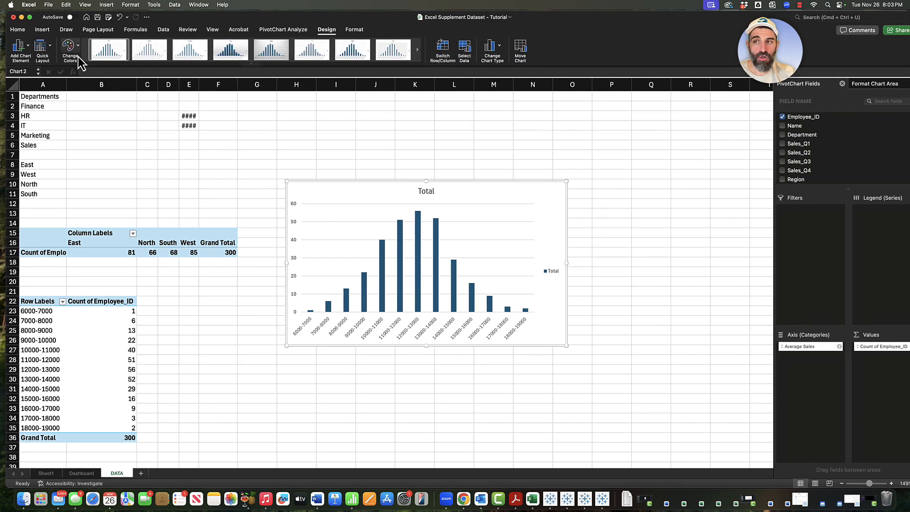
click(42, 47)
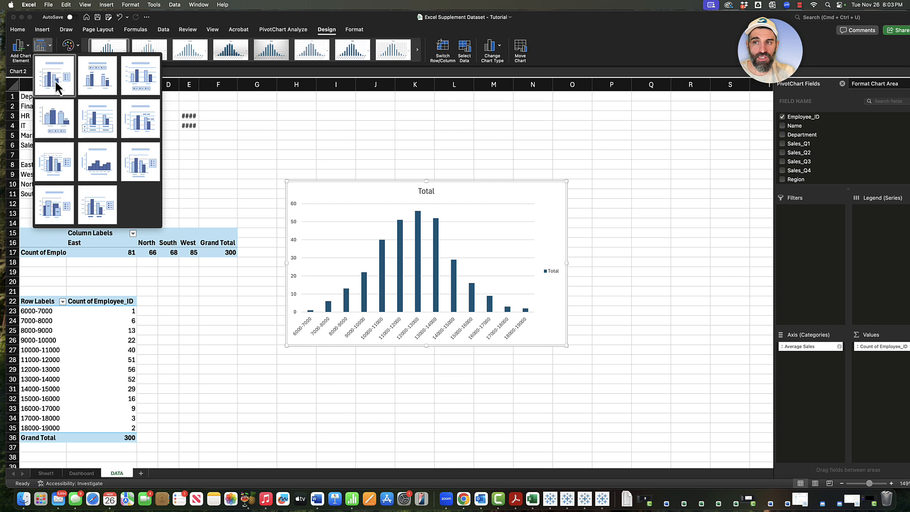
click(97, 164)
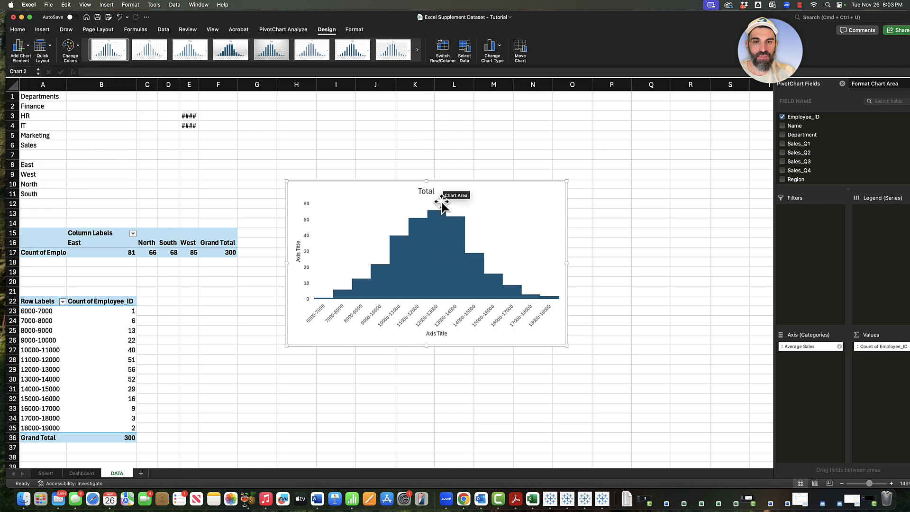
Rename the chart title as "Distribution of Average Sales".
click(426, 191)
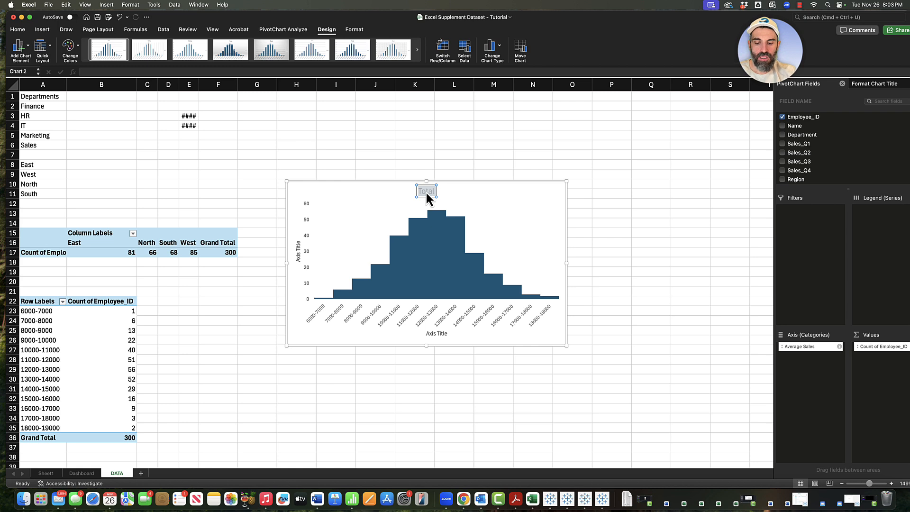
text(Distribution)
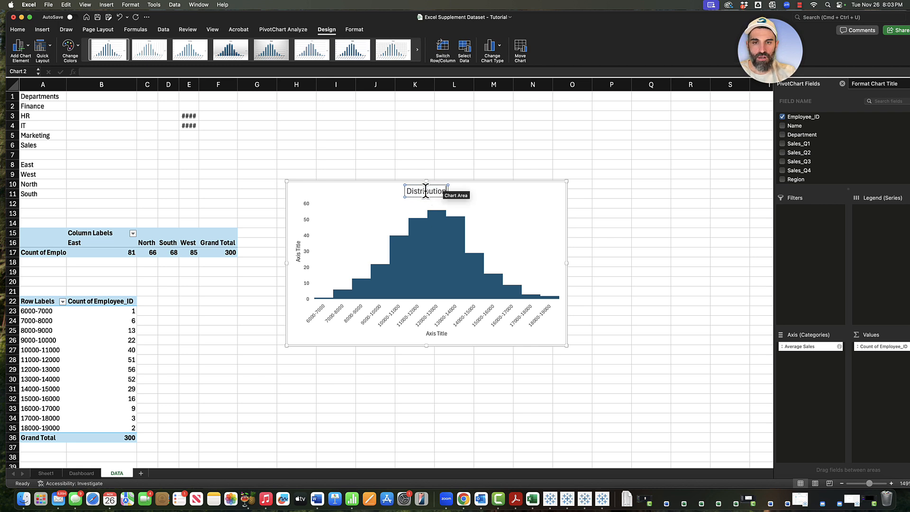
text( of Avdera)
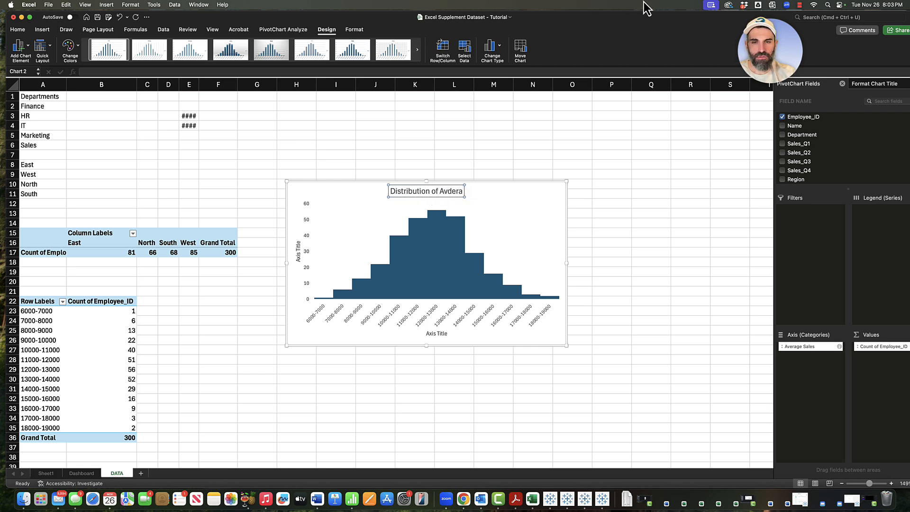
key(BackSpace)
key(BackSpace)
key(BackSpace)
key(BackSpace)
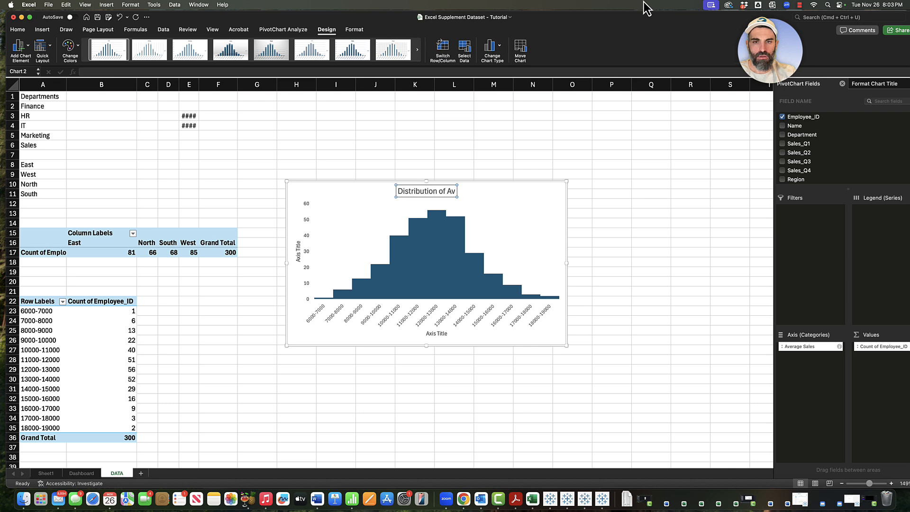
text(ereage)
key(BackSpace)
key(BackSpace)
key(BackSpace)
key(BackSpace)
text(a)
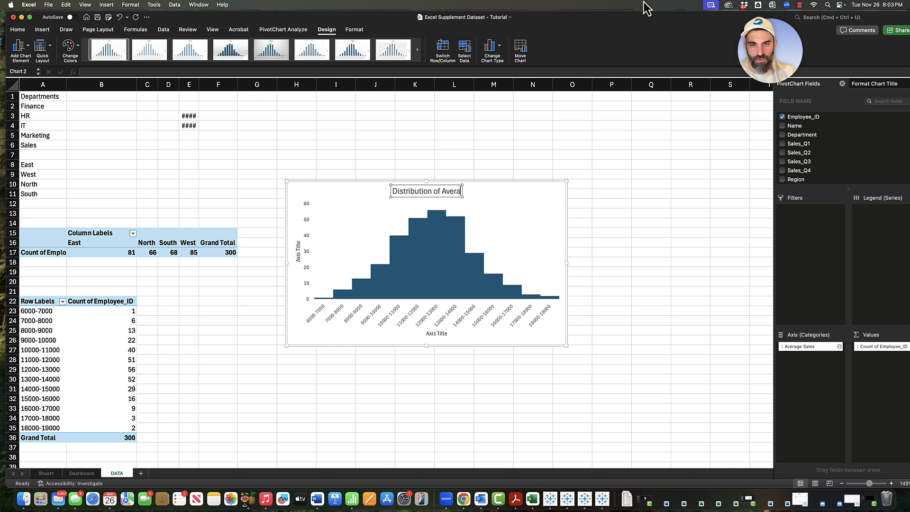
text(ge Sales)
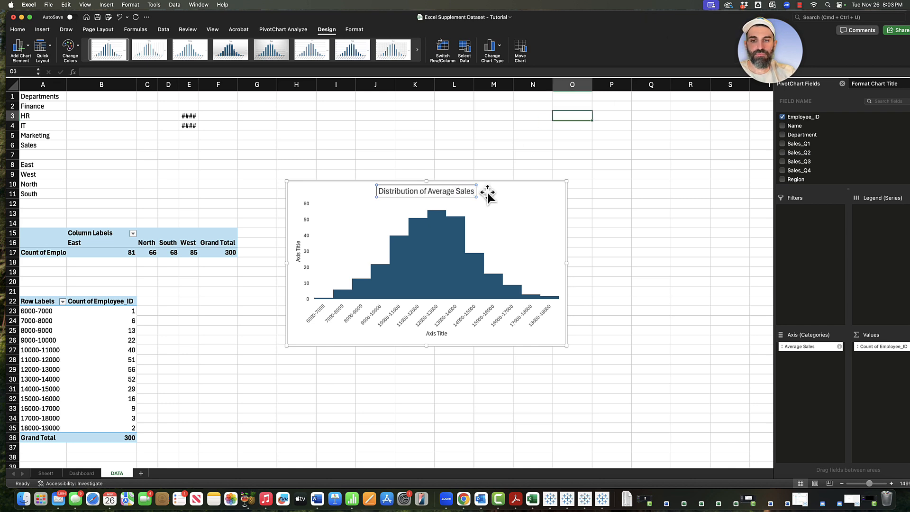
click(504, 189)
Apply the dark gradient chart style to the PivotChart and reapply the gapless-column quick layout.
click(326, 33)
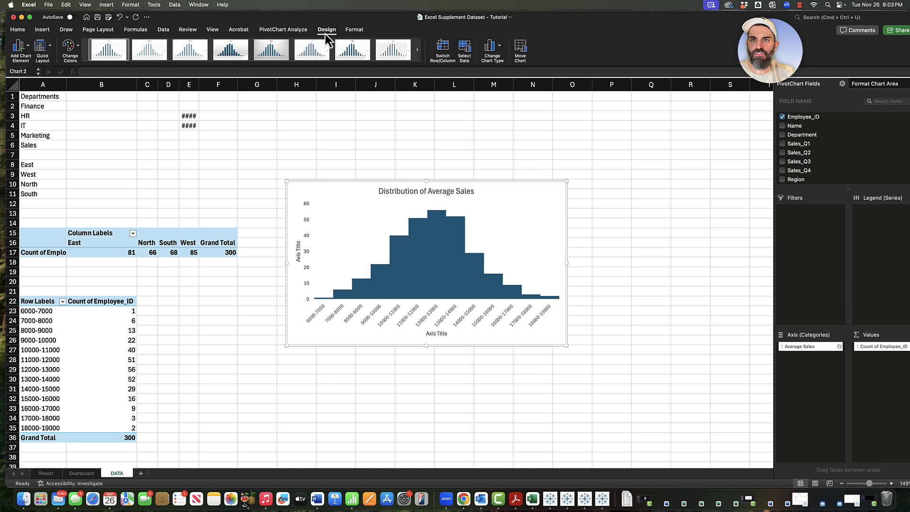
click(417, 50)
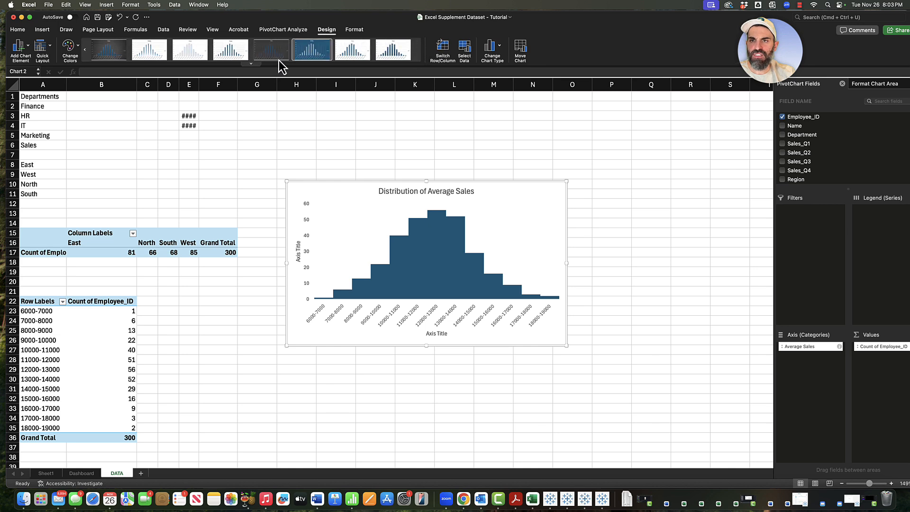
click(114, 56)
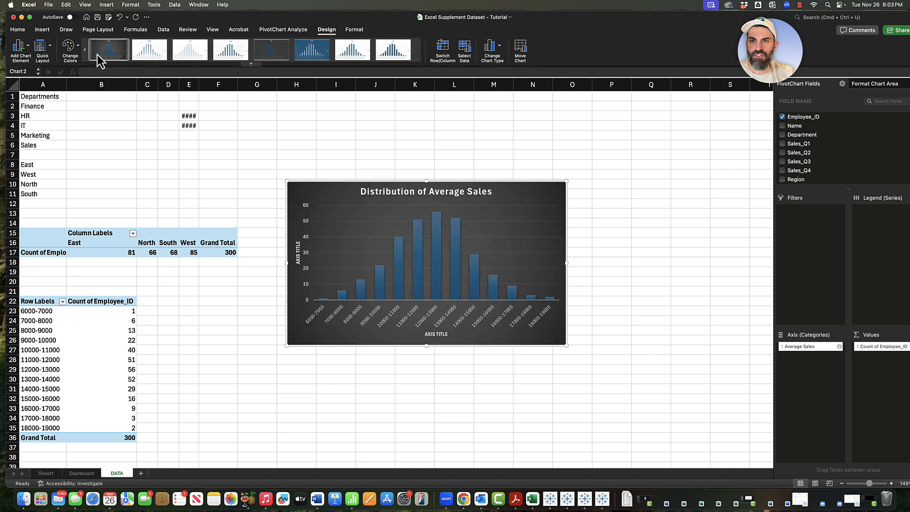
click(41, 48)
click(110, 162)
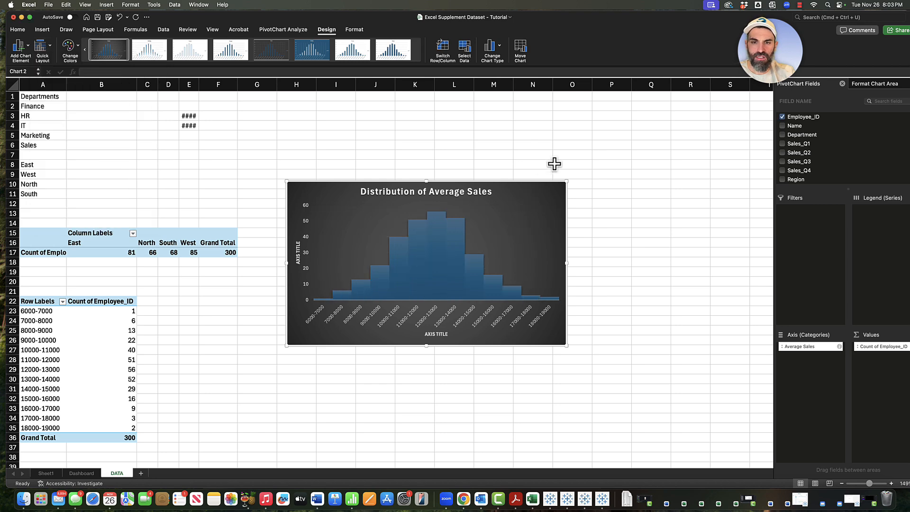
Set the horizontal axis title to "Average Sales" and remove the vertical axis title from the chart.
click(598, 162)
click(542, 197)
click(433, 334)
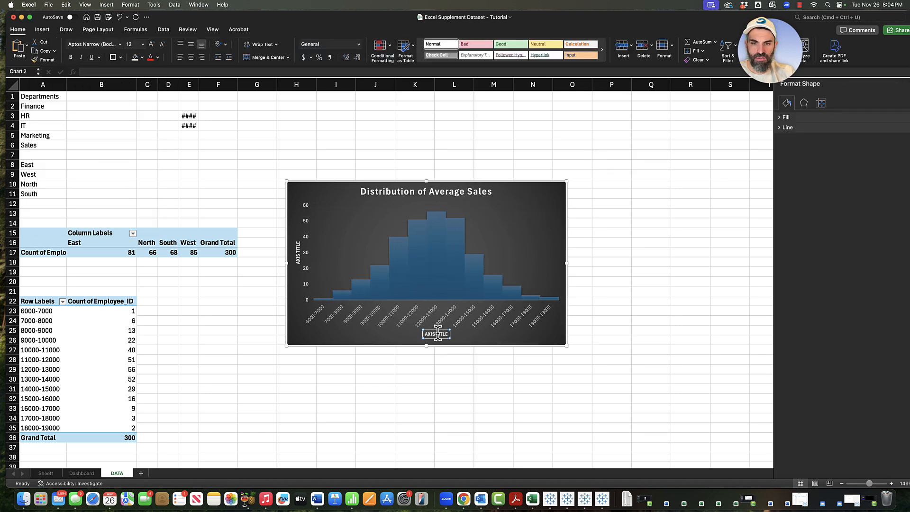
click(437, 334)
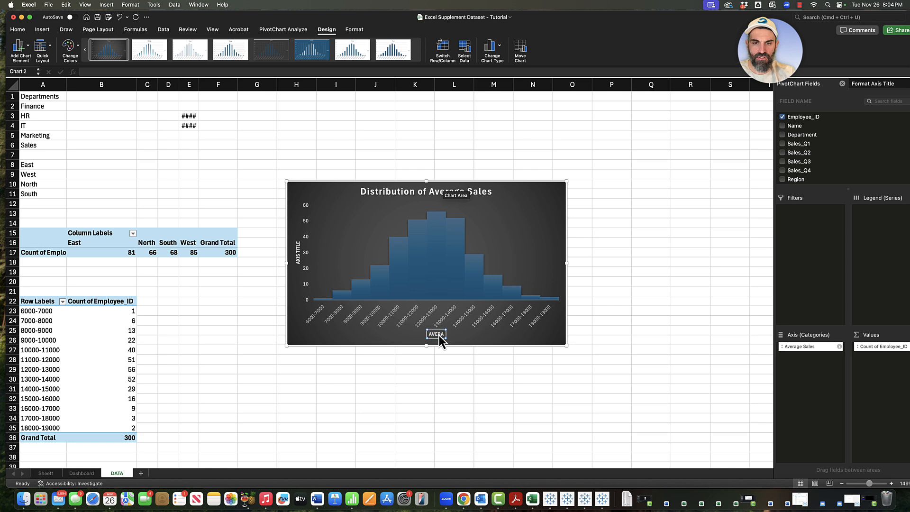
click(297, 250)
key(BackSpace)
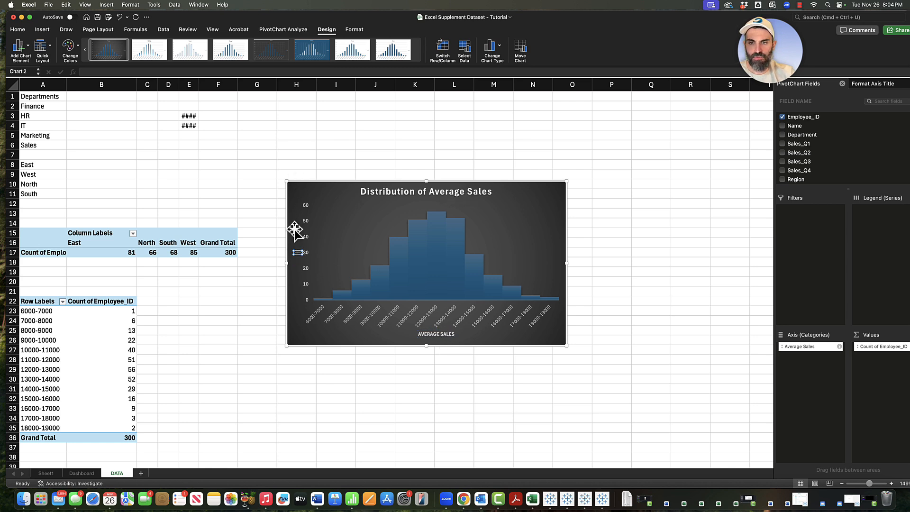
click(273, 282)
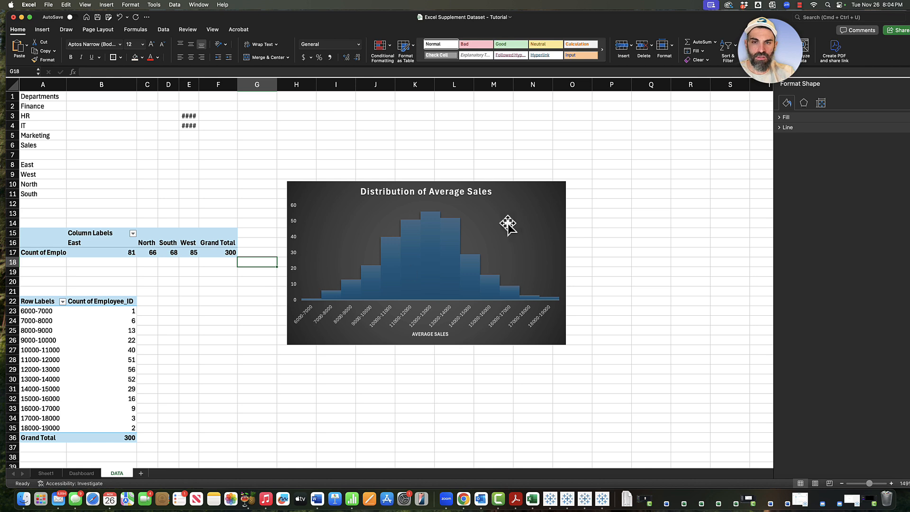
Move the distribution chart from the DATA sheet to the Dashboard's Histogram placeholder and resize it to fill the area.
click(515, 185)
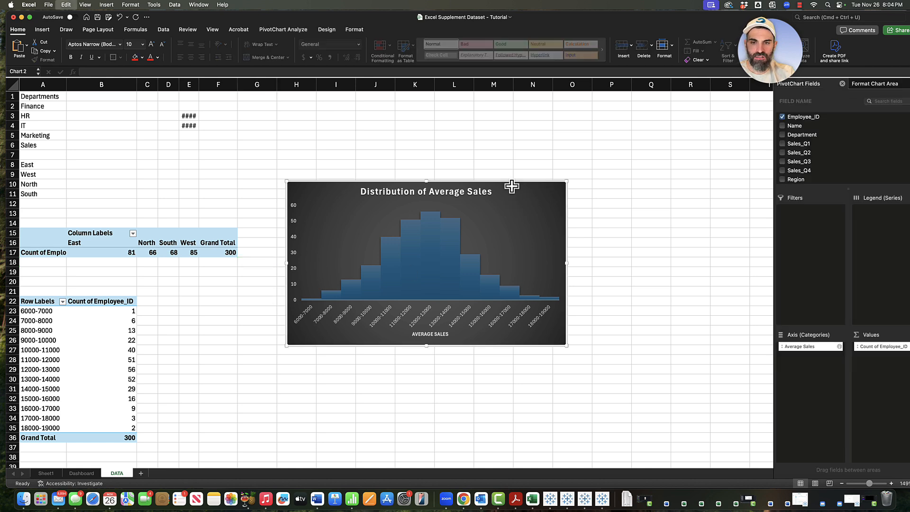
key(Delete)
click(90, 474)
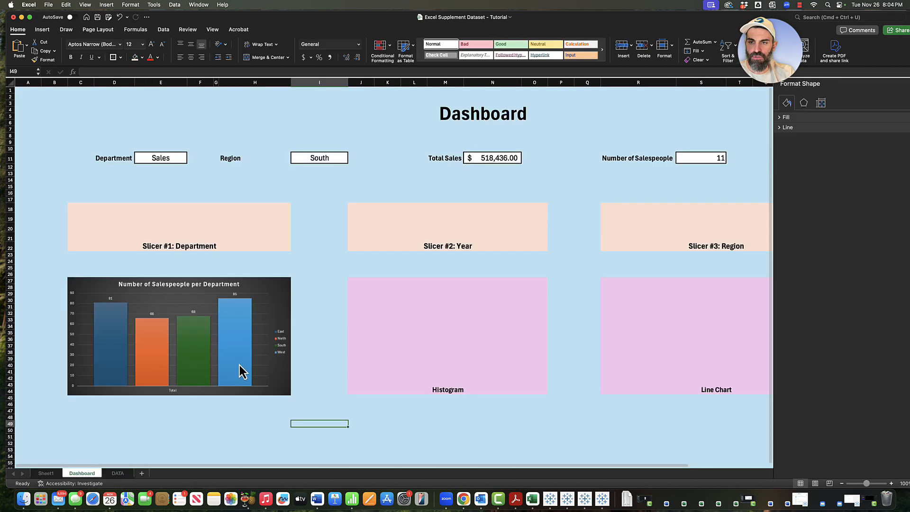
click(376, 311)
key(super+v)
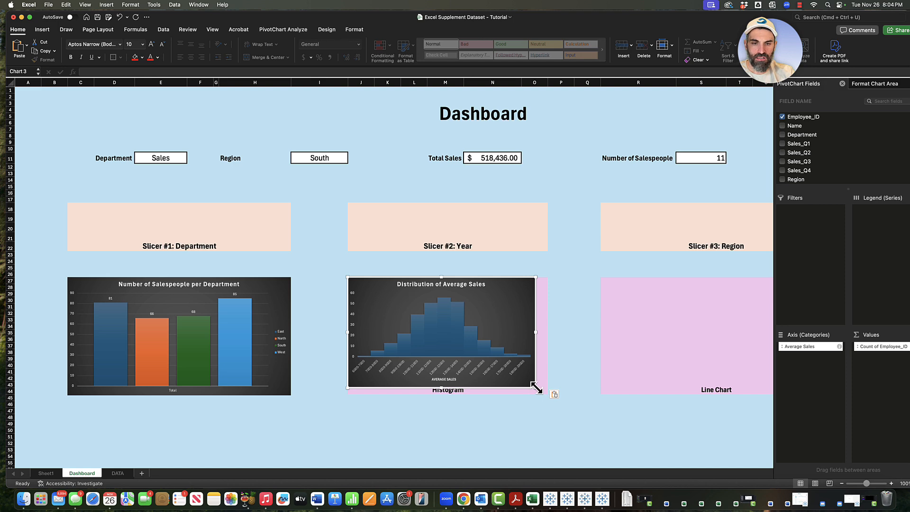
drag(535, 387, 547, 393)
click(557, 353)
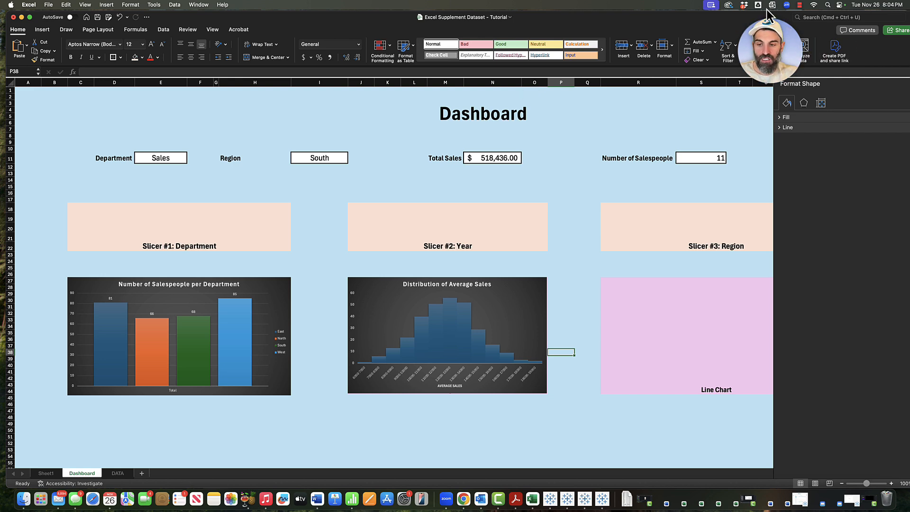
Go to the Joining_Date column of the employee table on Sheet1 and save the workbook.
click(50, 477)
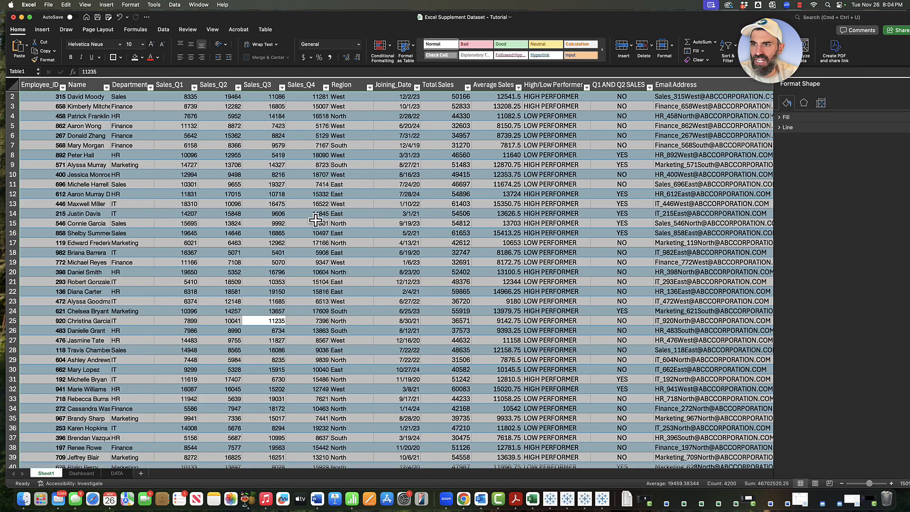
click(388, 110)
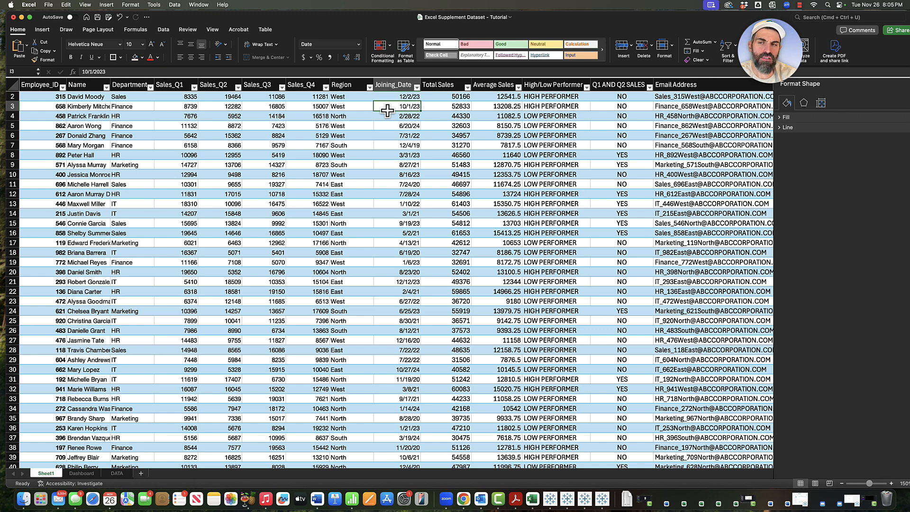
key(super+s)
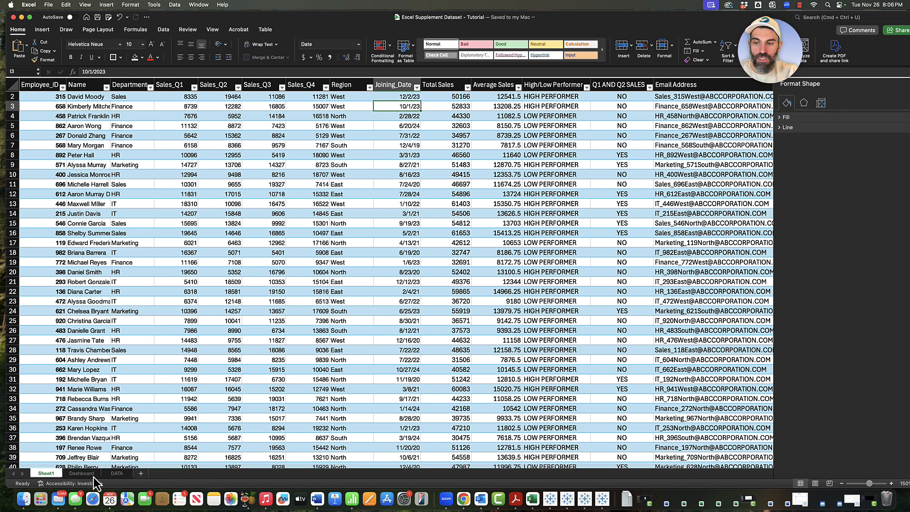
Insert a PivotTable from the whole employee table (Table1) into cell I15 of the existing DATA worksheet.
click(134, 331)
key(cmd+a)
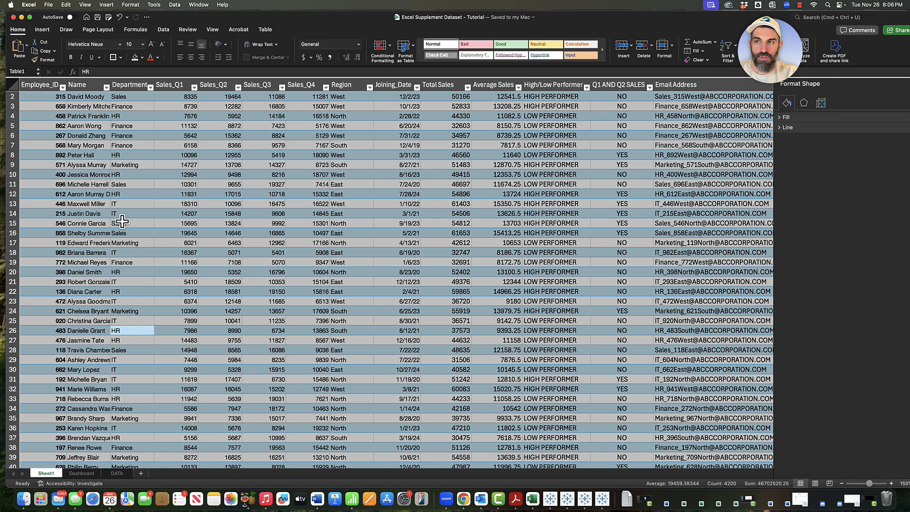
click(42, 30)
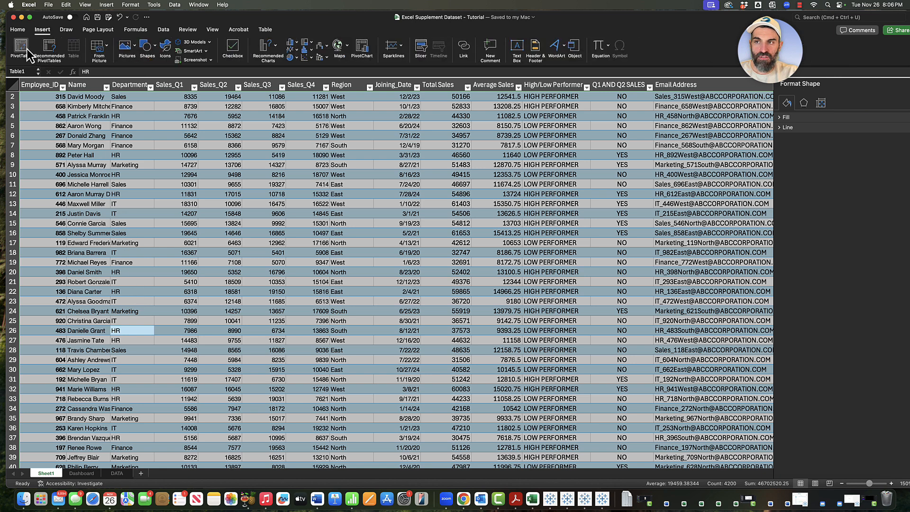
click(27, 50)
click(531, 213)
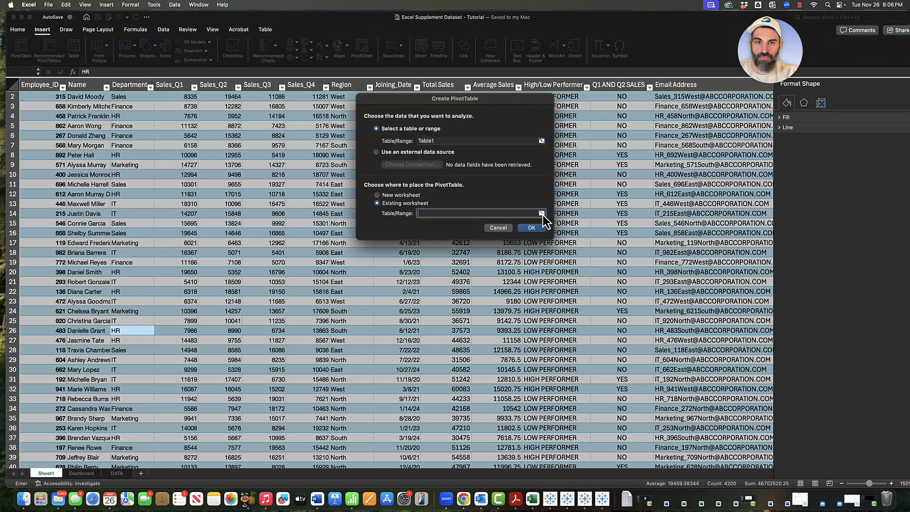
click(542, 213)
click(117, 473)
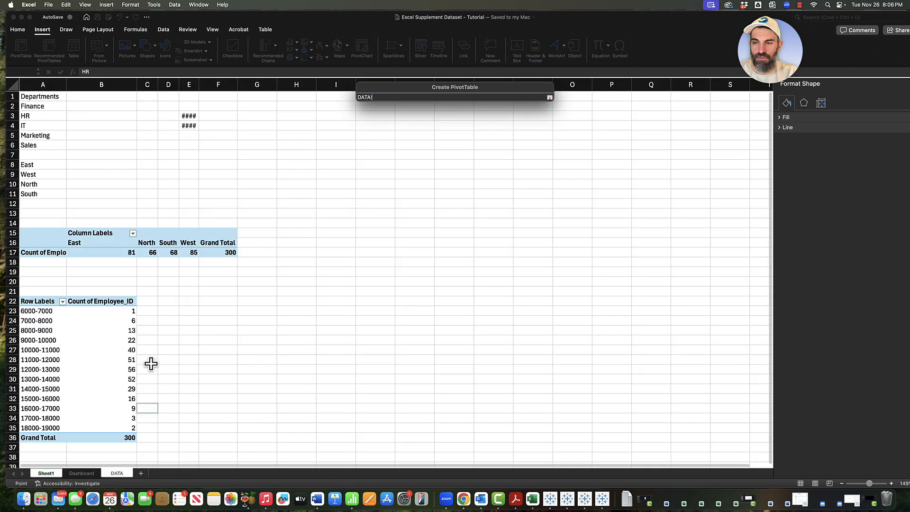
click(334, 233)
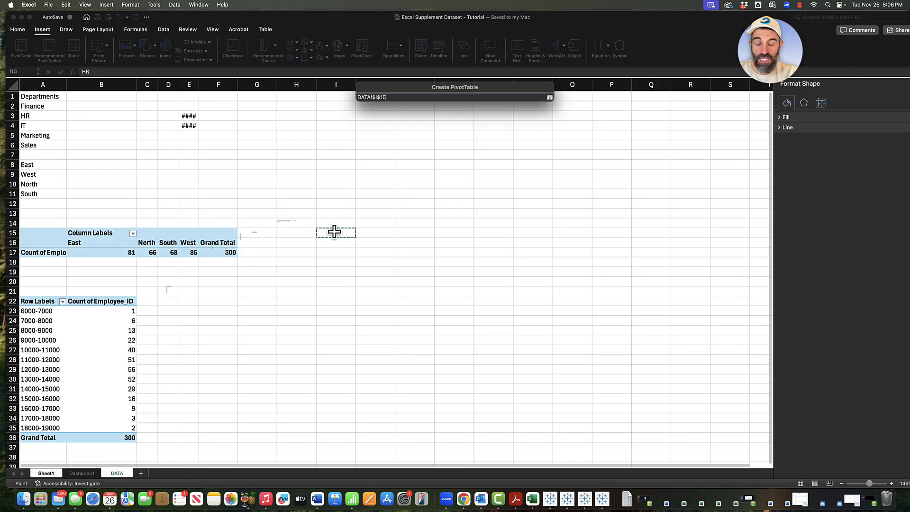
key(Return)
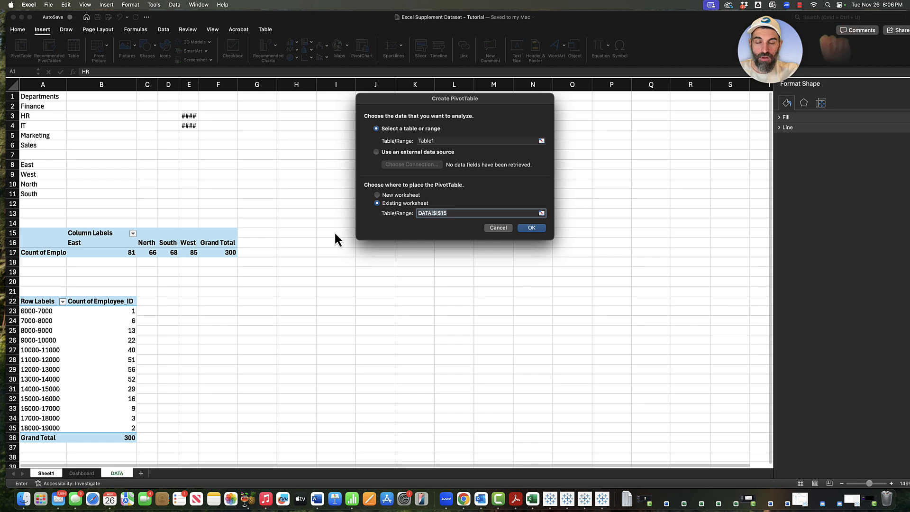
click(545, 228)
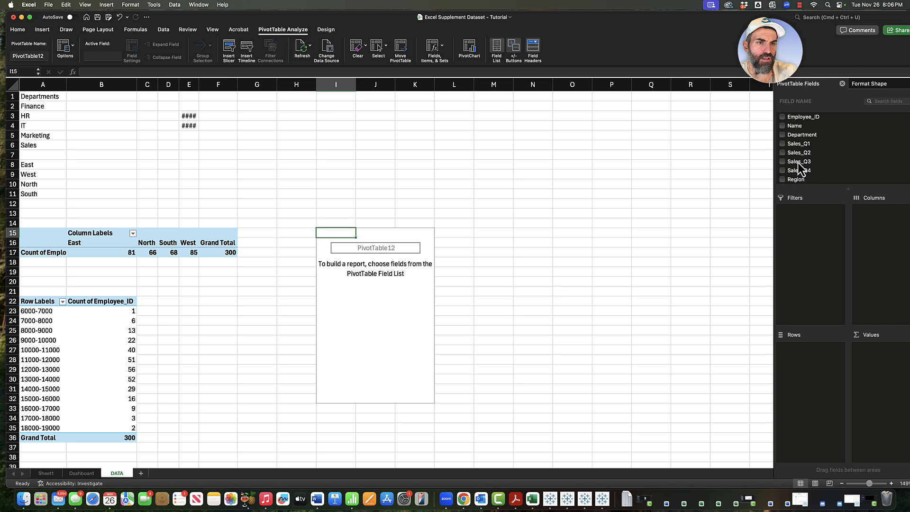
Add Department to the PivotTable's rows and sum Sales_Q1, Sales_Q2 (twice) and Sales_Q3 in its values.
drag(800, 138, 803, 392)
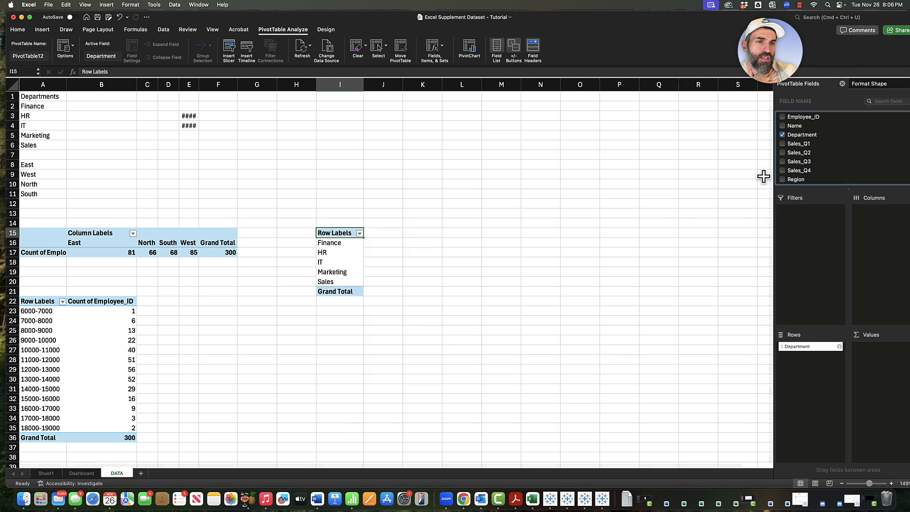
drag(790, 143, 865, 239)
mouse_move(800, 153)
mouse_down()
mouse_move(859, 239)
mouse_move(828, 152)
mouse_move(786, 147)
mouse_up()
click(785, 145)
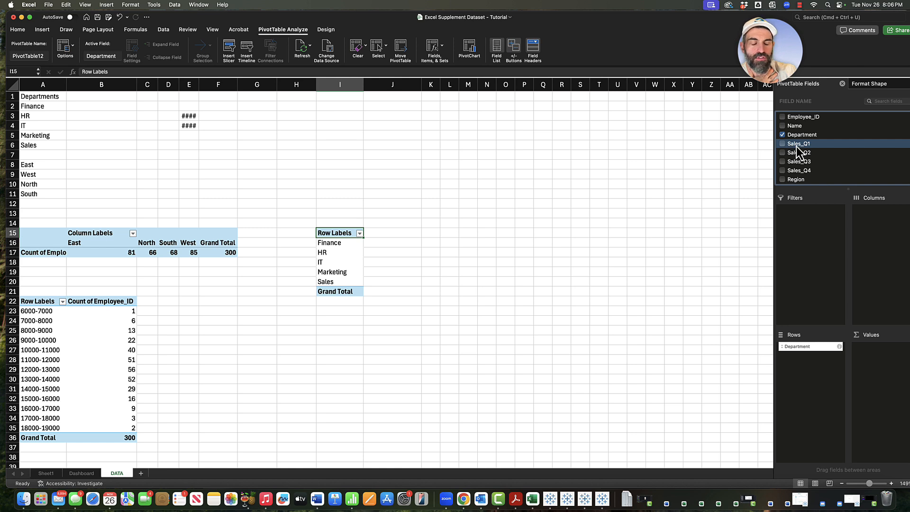
drag(799, 145, 867, 372)
drag(797, 157, 885, 374)
drag(800, 165, 886, 420)
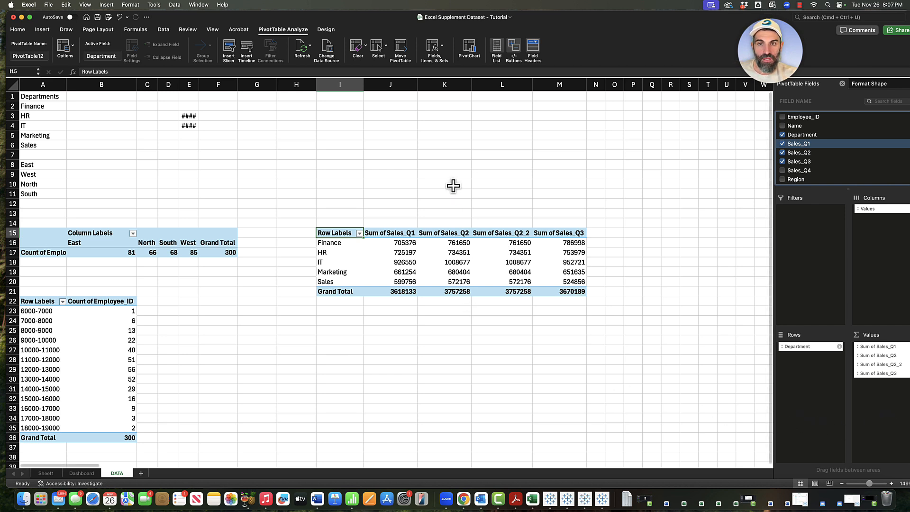
Insert a PivotChart from the department sales PivotTable, then enlarge it and position it just below the table.
click(389, 243)
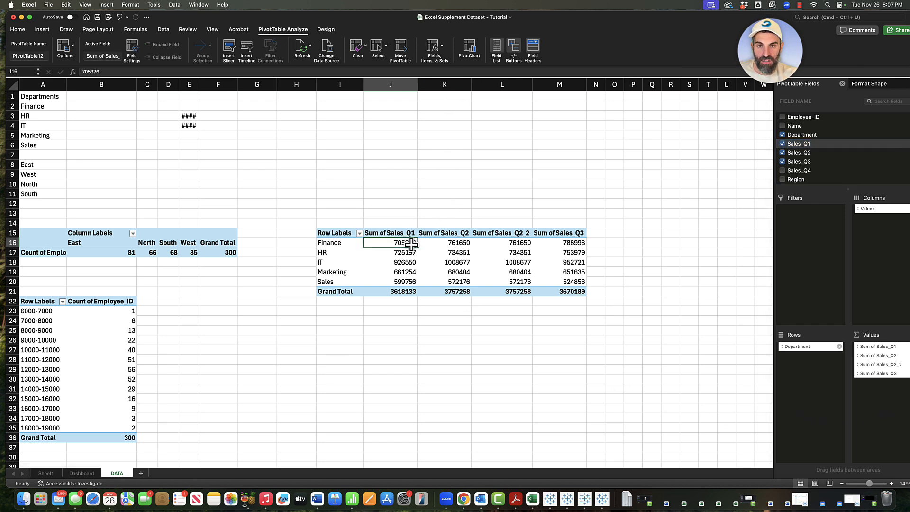
click(472, 56)
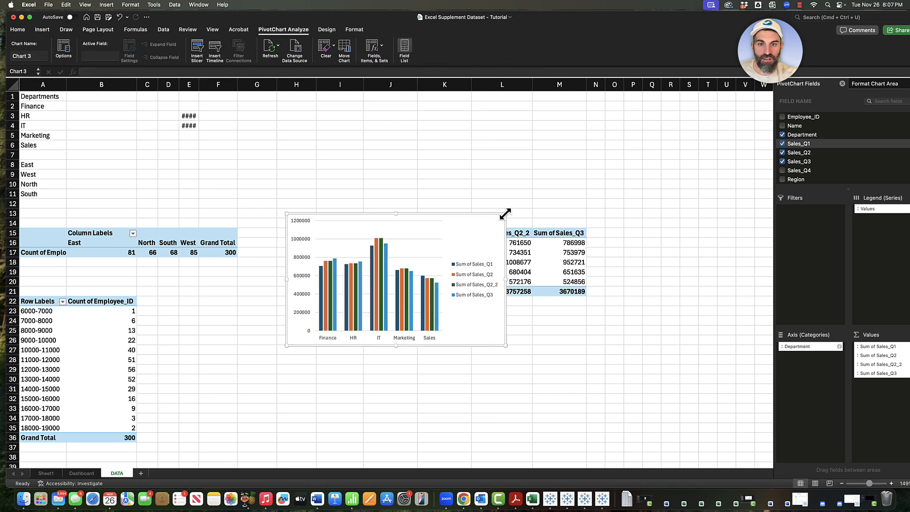
drag(506, 214, 532, 305)
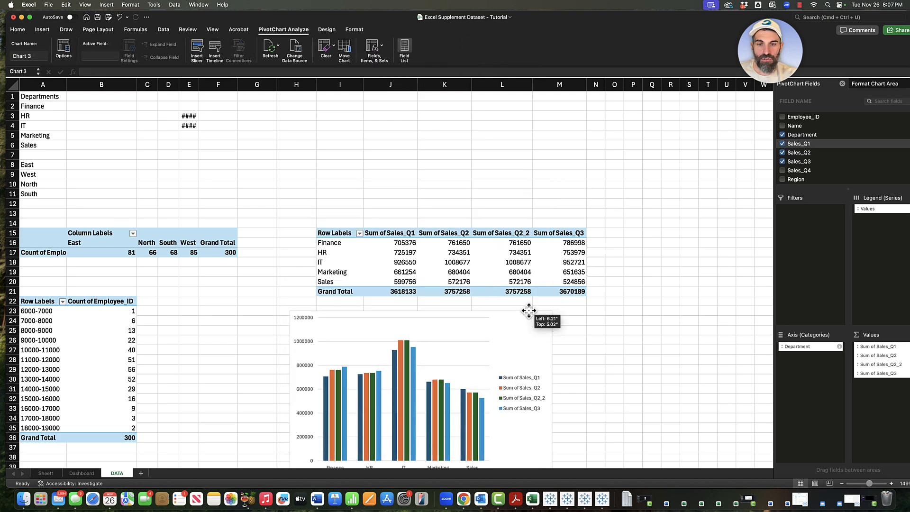
scroll(531, 305, down, 5)
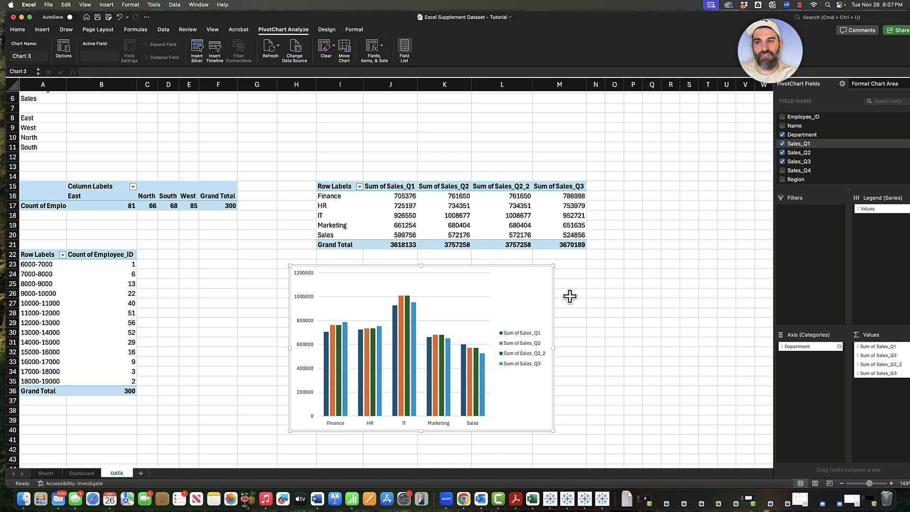
click(46, 207)
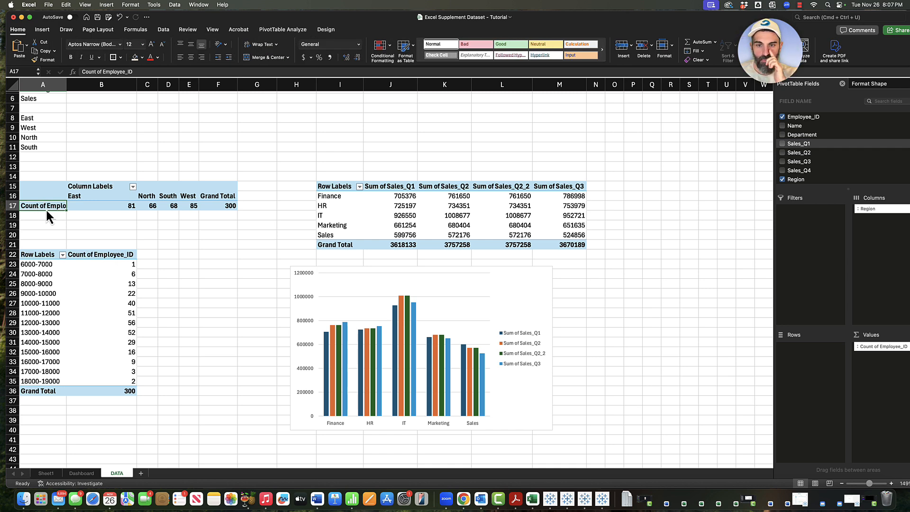
click(337, 205)
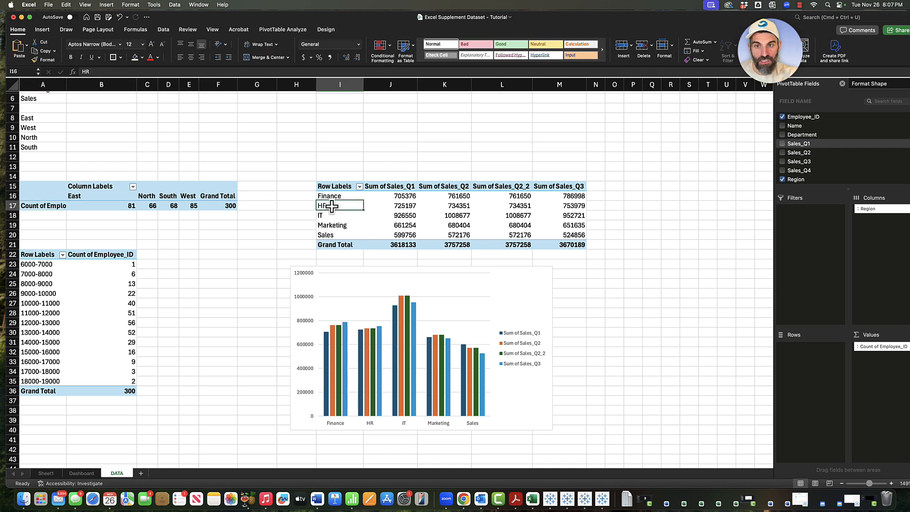
click(332, 217)
click(332, 226)
click(332, 234)
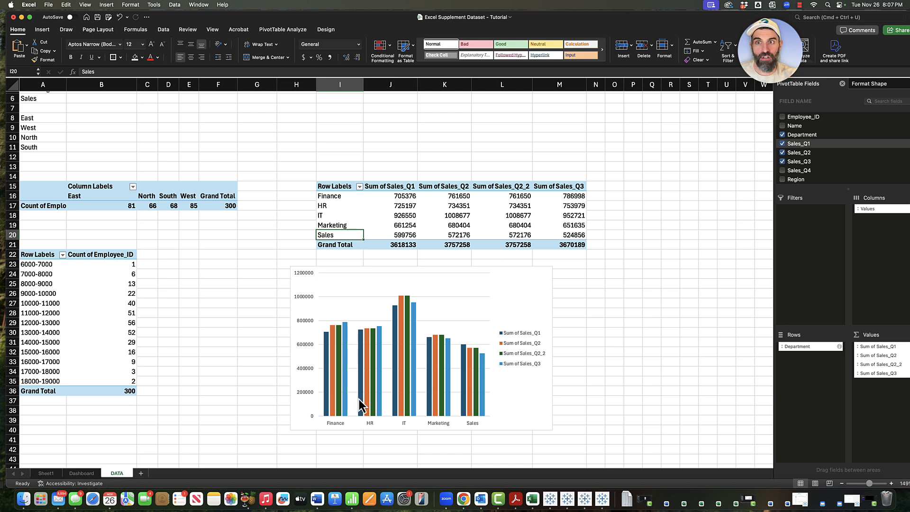
Change the department sales PivotChart to a 2-D line chart with markers and enlarge it below the PivotTable.
click(533, 289)
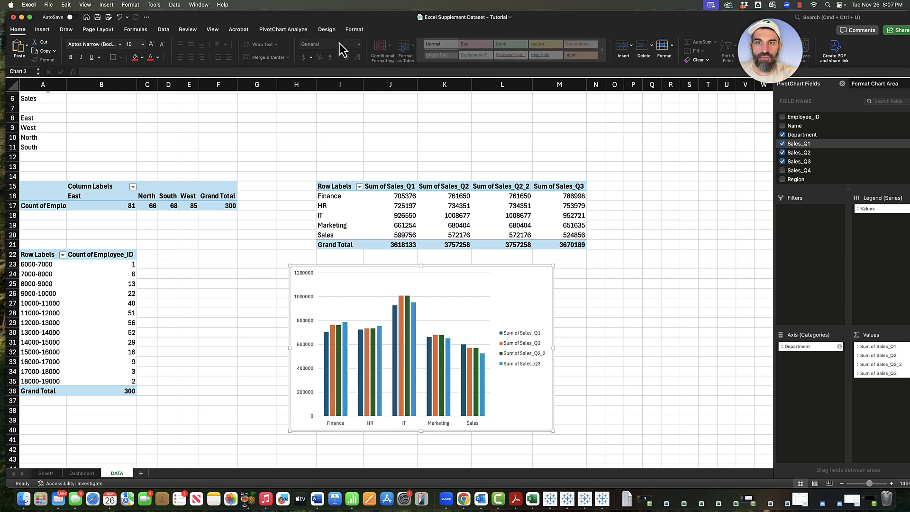
right_click(505, 302)
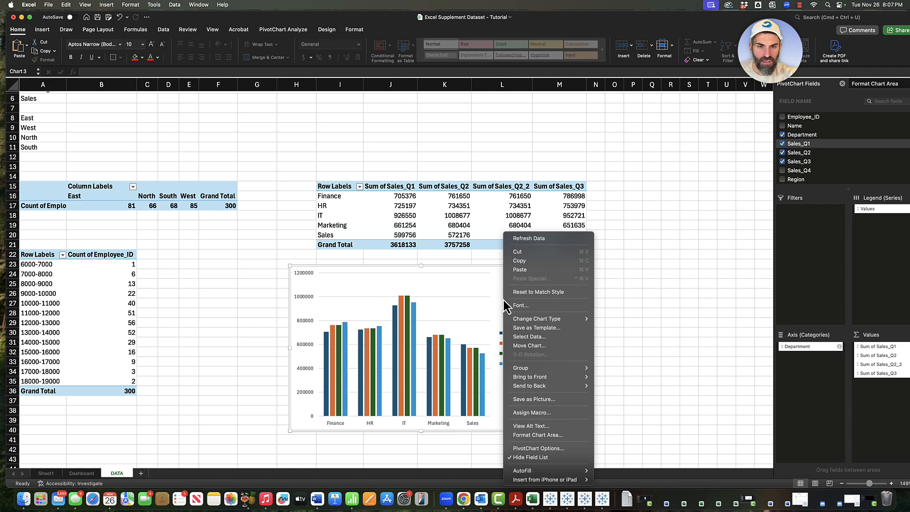
mouse_move(540, 319)
mouse_move(616, 330)
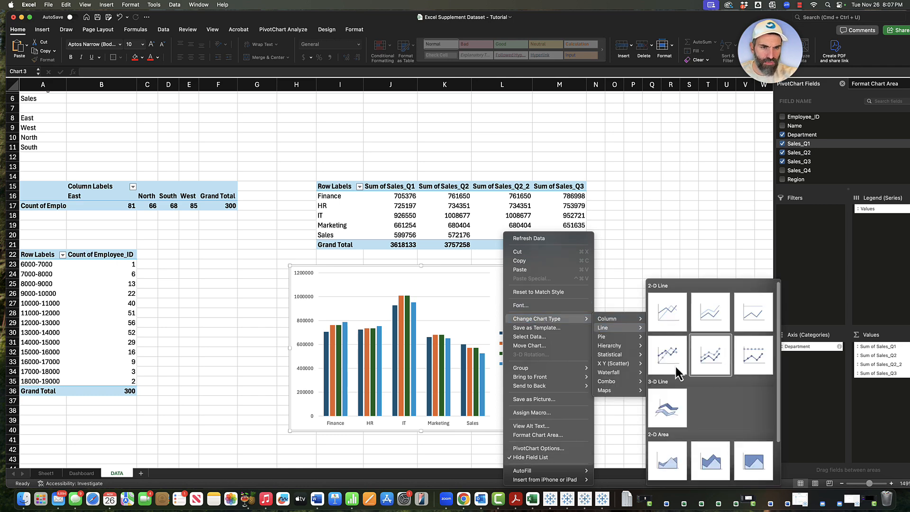
click(667, 320)
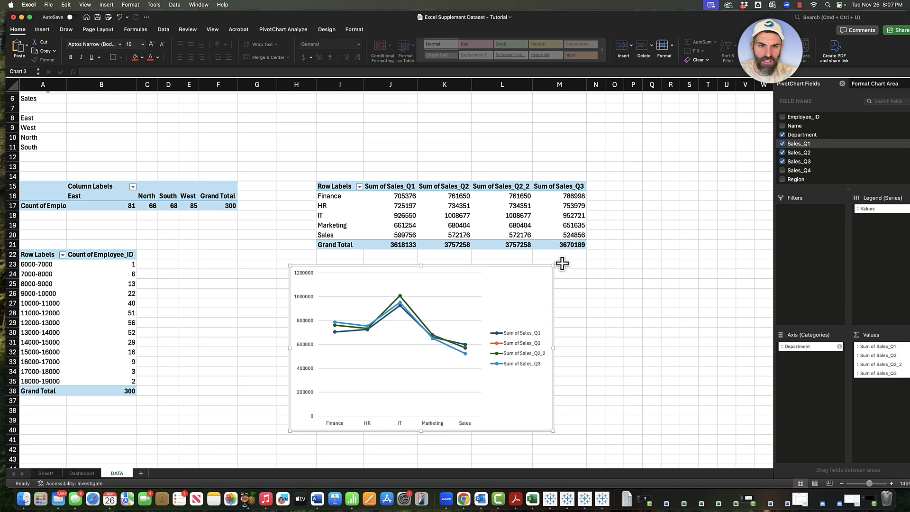
drag(554, 266, 608, 311)
scroll(617, 318, down, 5)
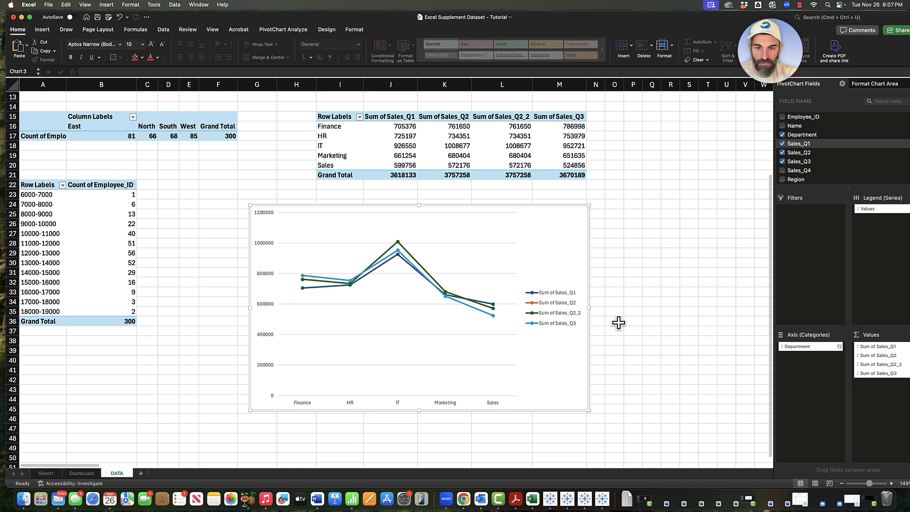
Try renaming the PivotTable's value column headers with a "Sales" prefix, entering "Sales Q1" for the first one.
click(565, 302)
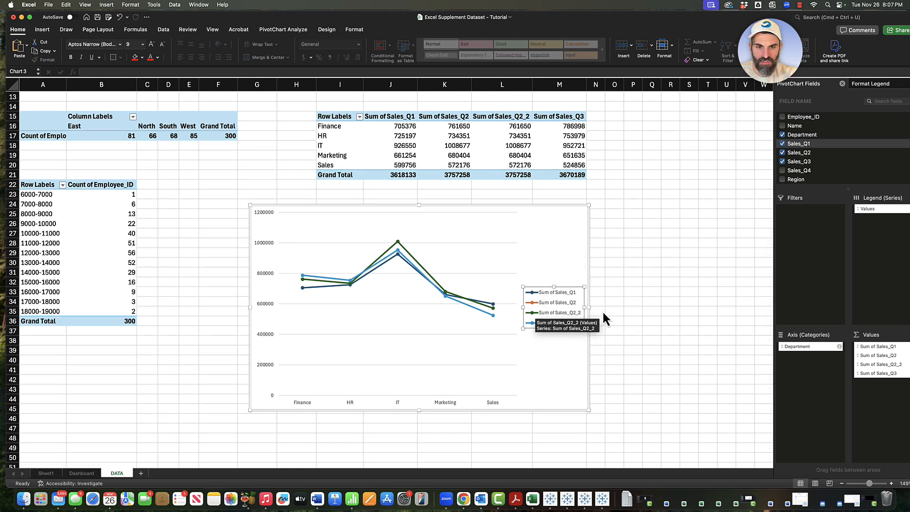
click(390, 119)
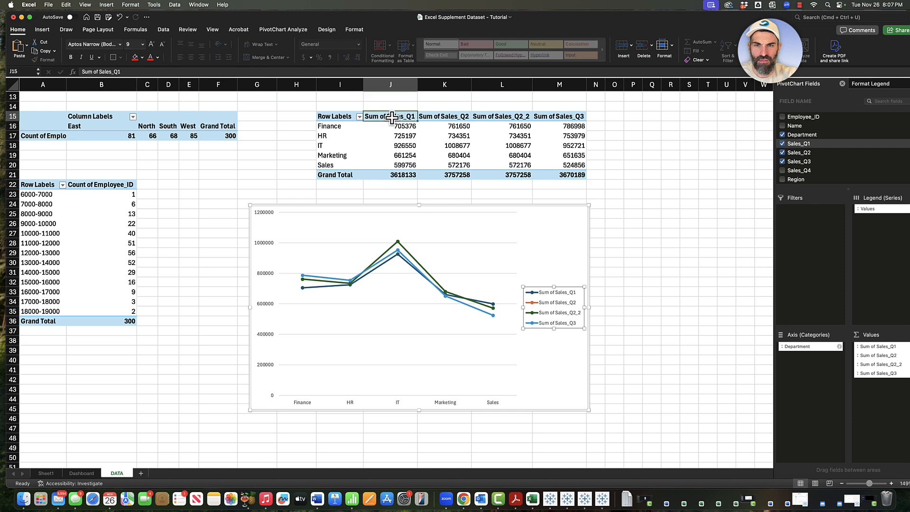
text(Sales)
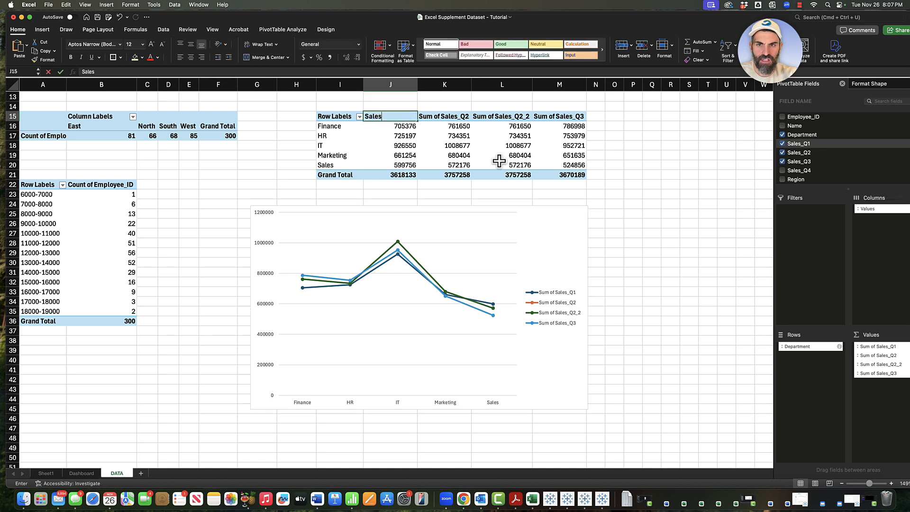
text( Q1)
key(Tab)
text(Sales)
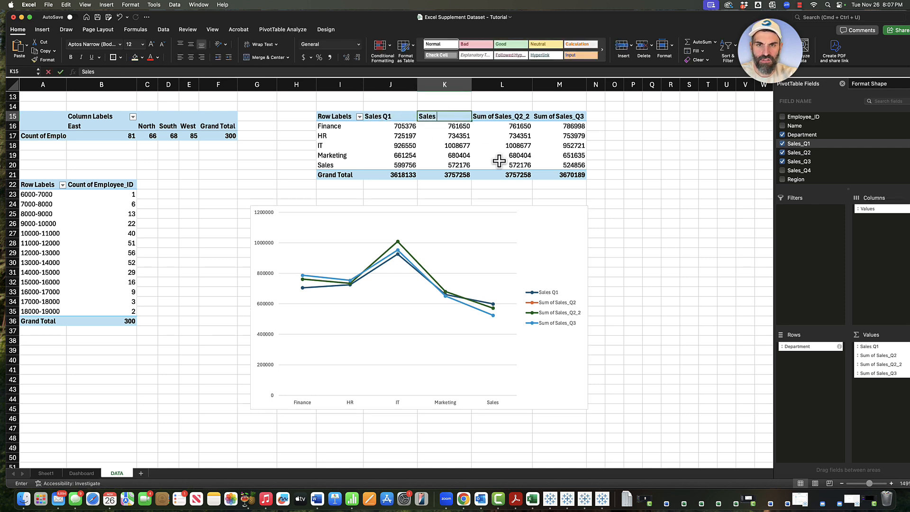
text( !)
key(Escape)
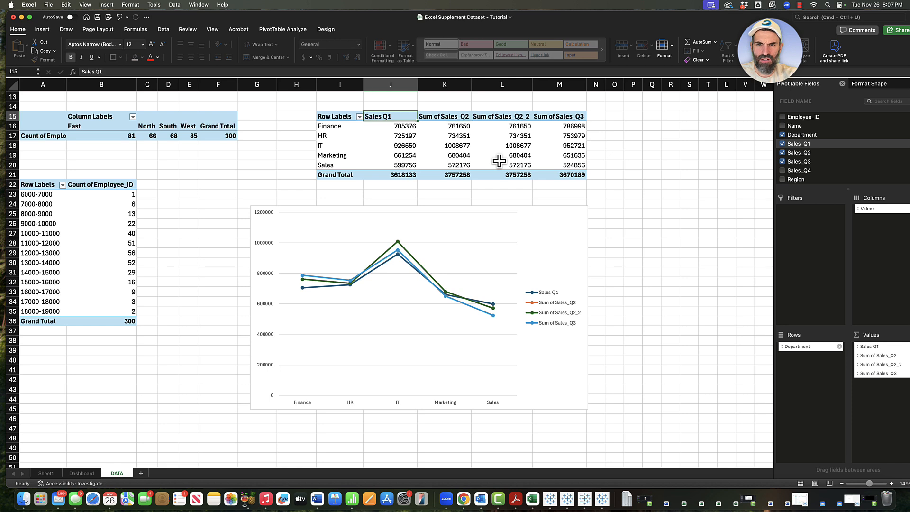
Rename the four value column headers of the department sales PivotTable as Q1, Q2, Q3 and Q4.
text(Q2)
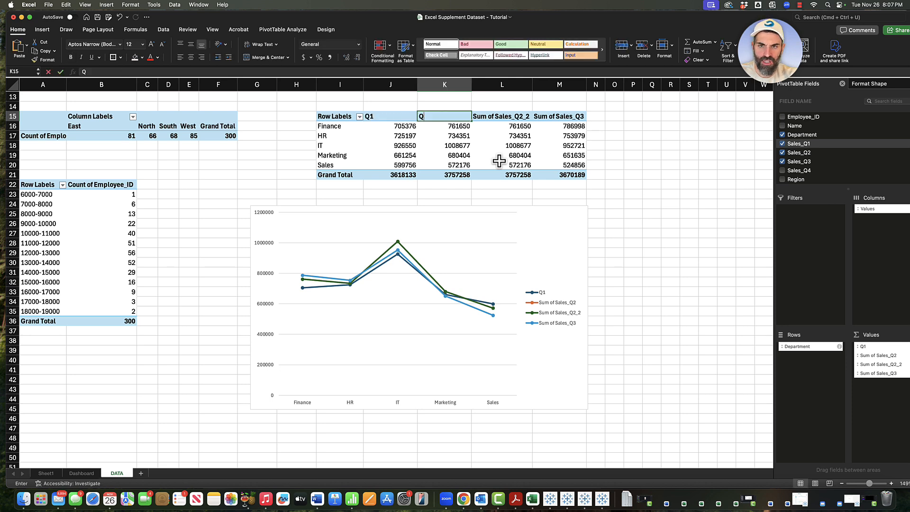
key(Tab)
text(Q3)
key(Tab)
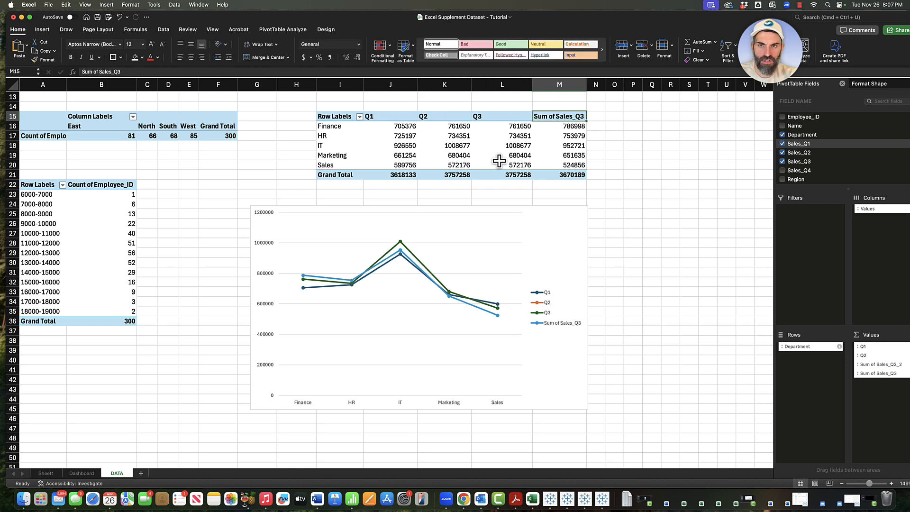
text(Q4)
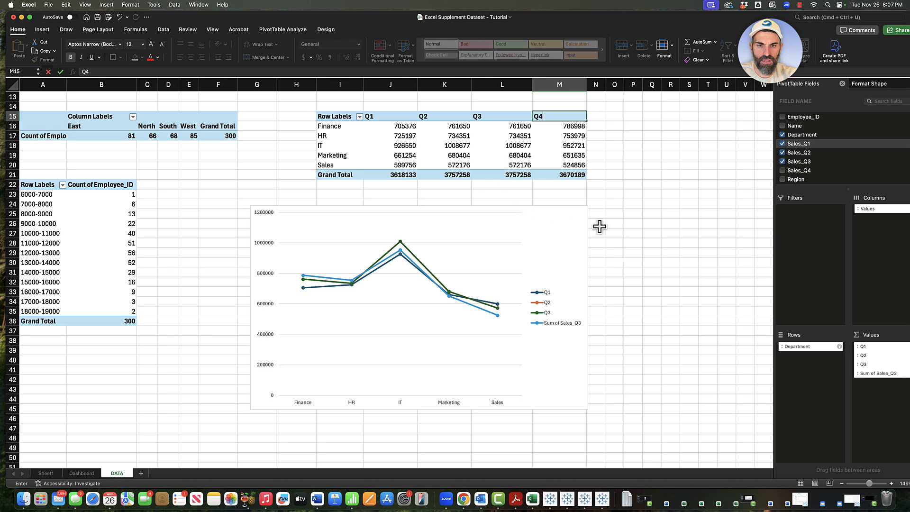
click(666, 216)
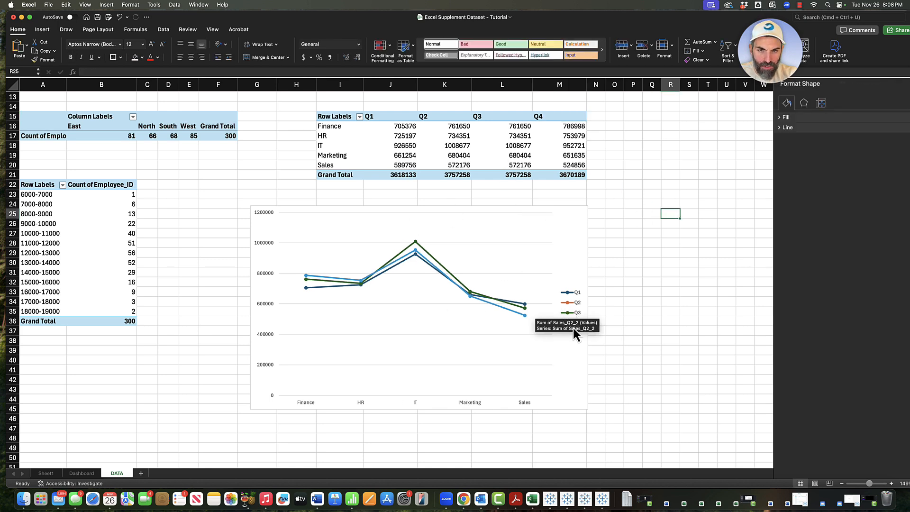
Select the Q3 series in the line chart and set its outline colour to red.
click(573, 317)
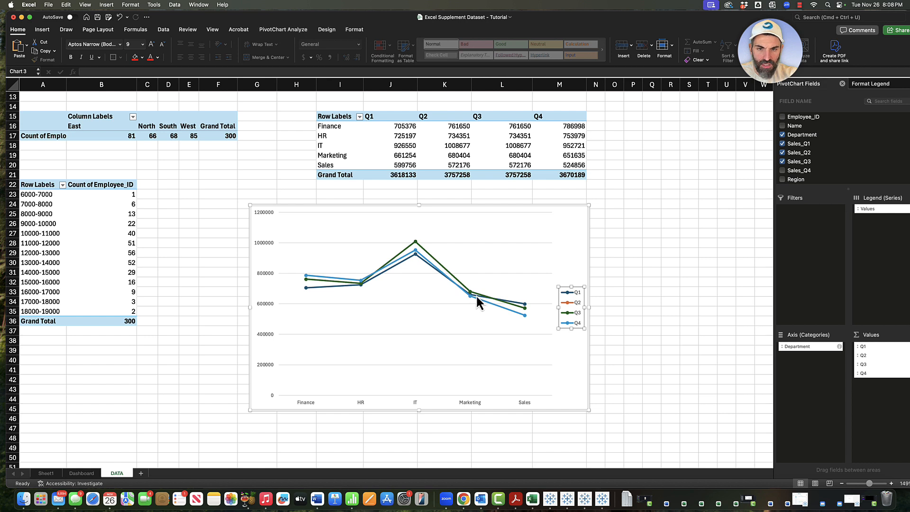
click(446, 268)
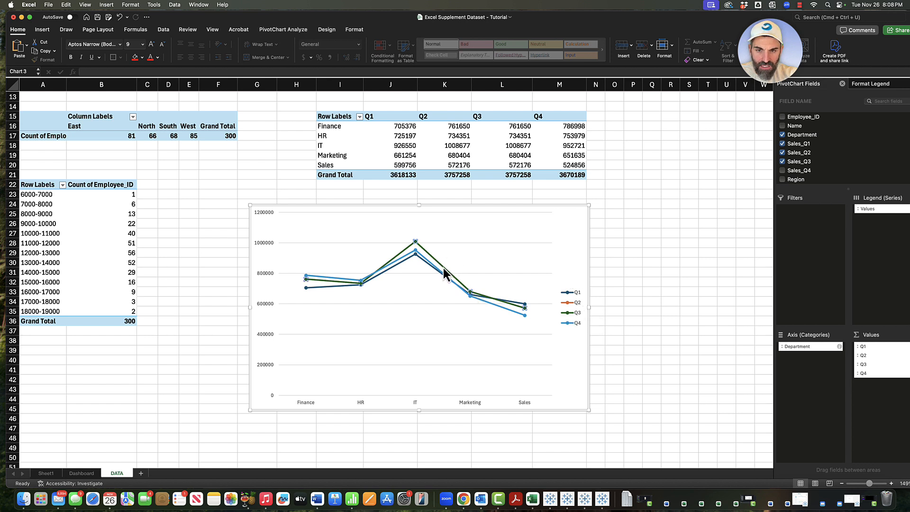
click(355, 29)
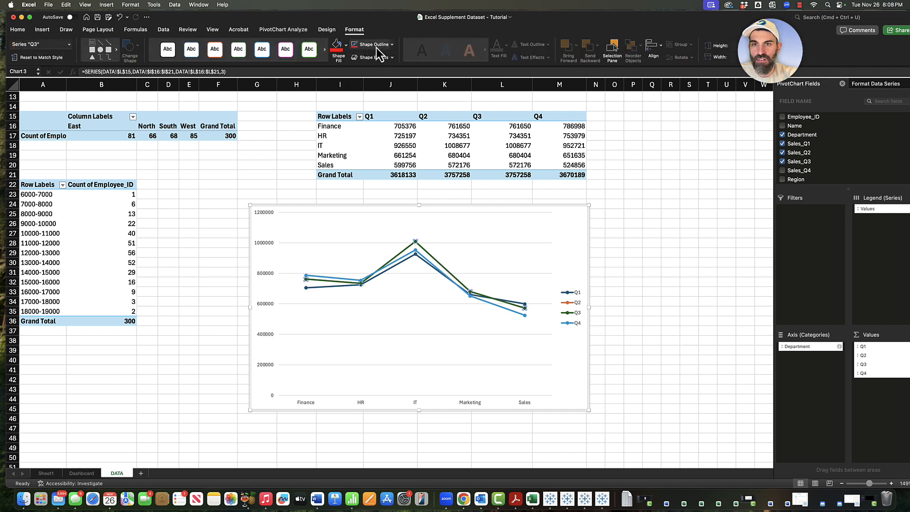
click(354, 45)
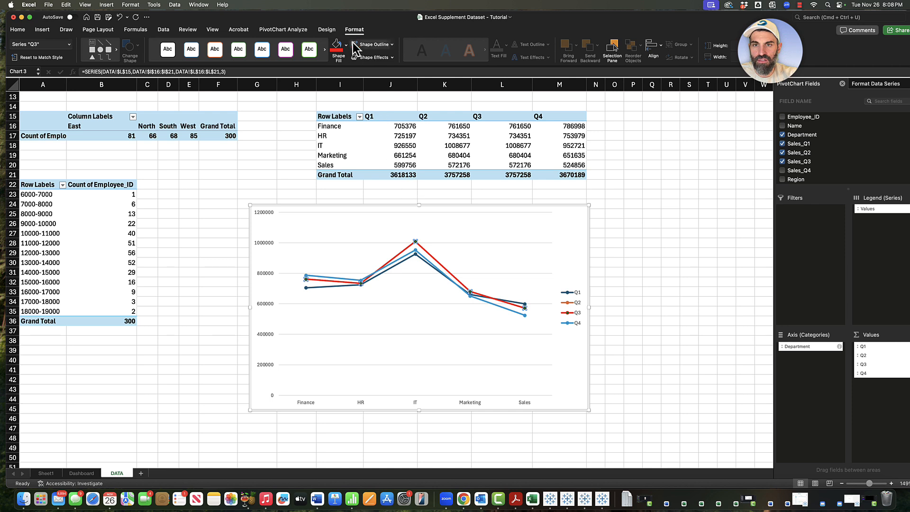
click(456, 226)
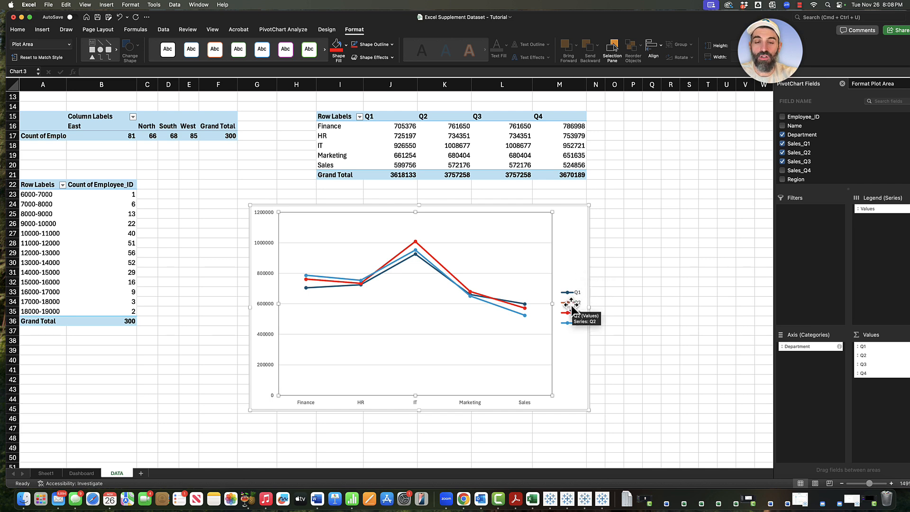
click(561, 247)
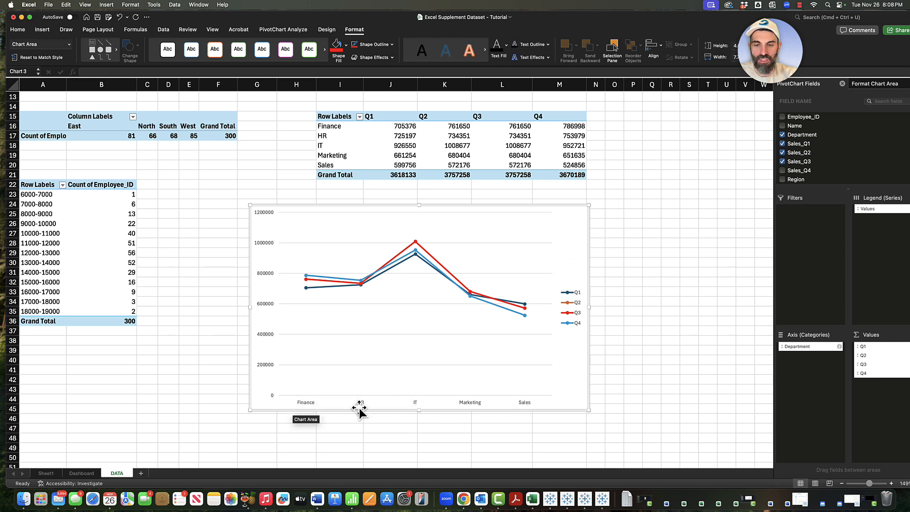
right_click(556, 239)
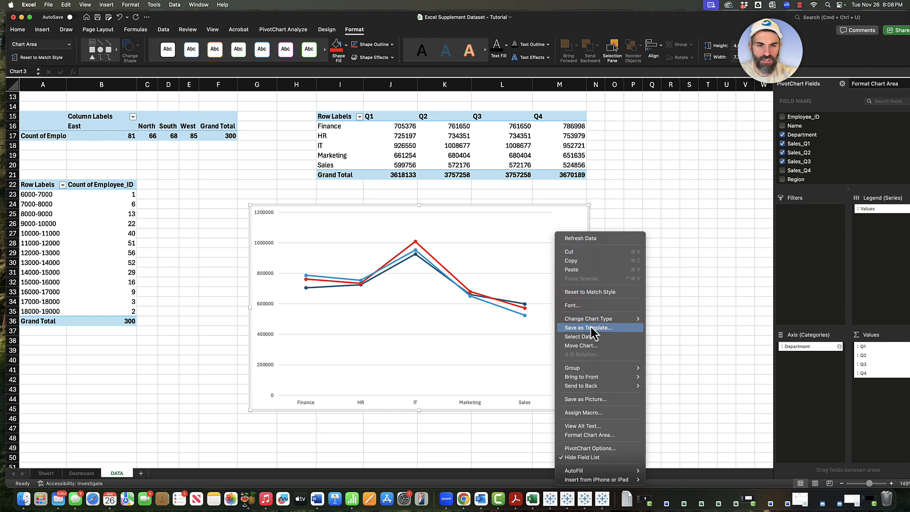
click(582, 337)
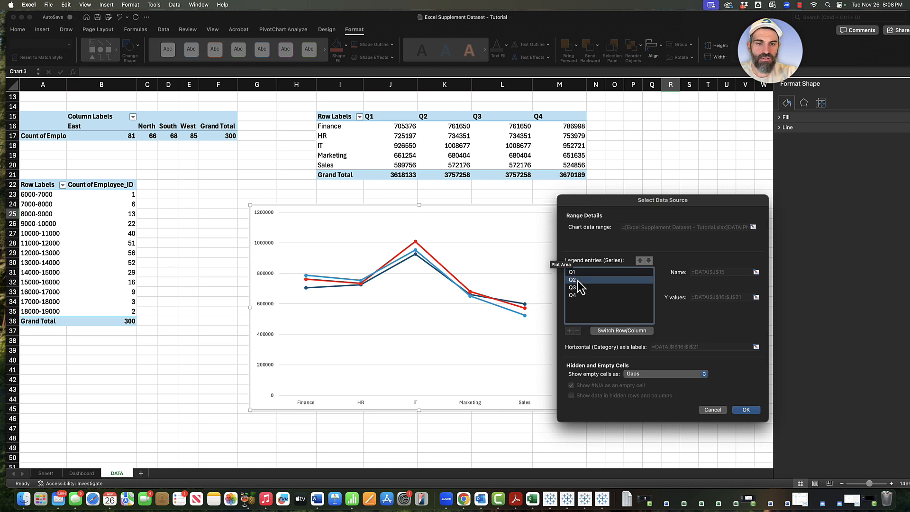
click(576, 295)
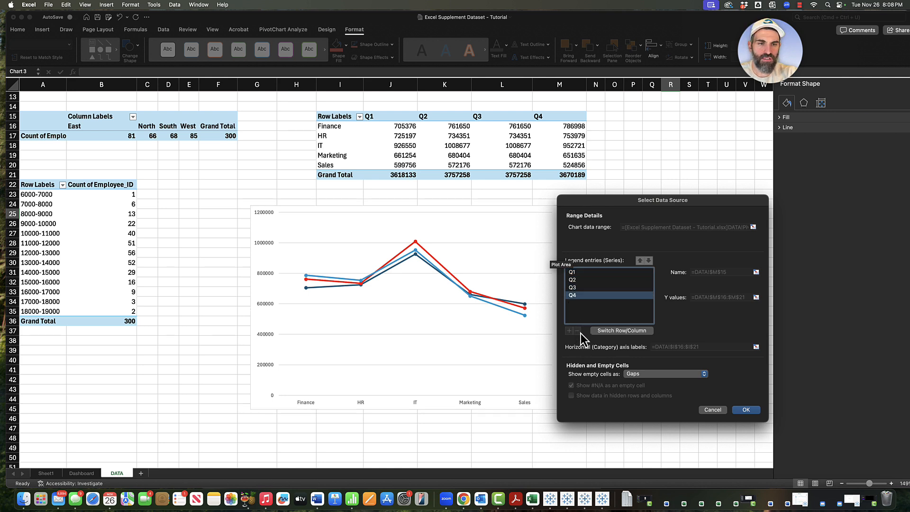
click(713, 409)
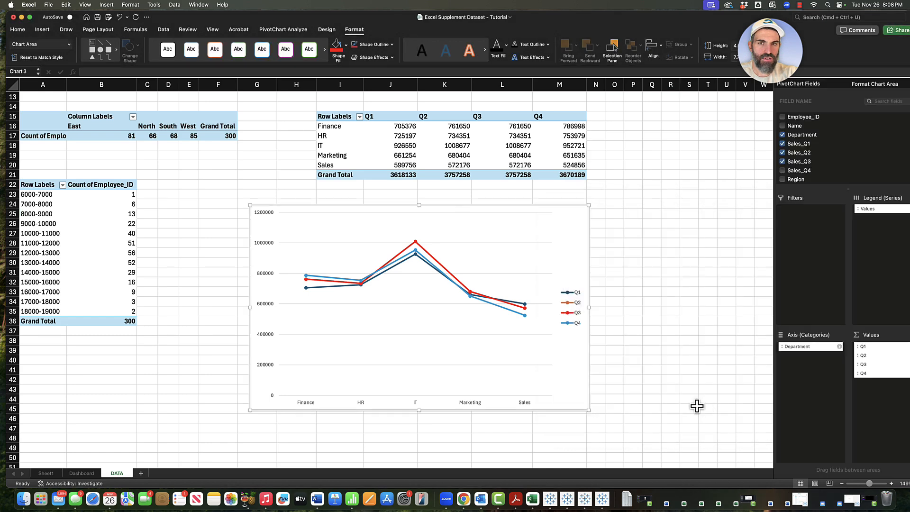
Reduce the line chart's height and swap the department sales PivotTable's layout, placing Department in the columns and Values in the rows.
drag(590, 206, 591, 242)
click(395, 108)
click(387, 118)
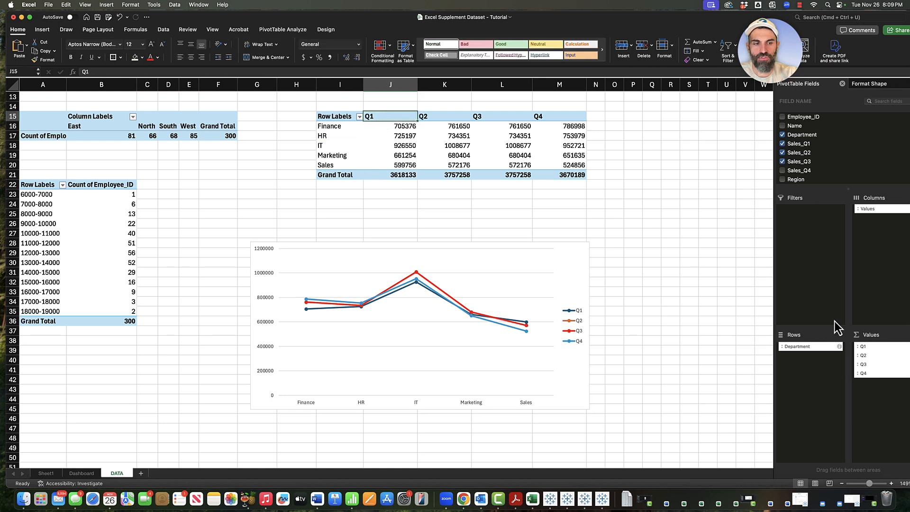
click(800, 351)
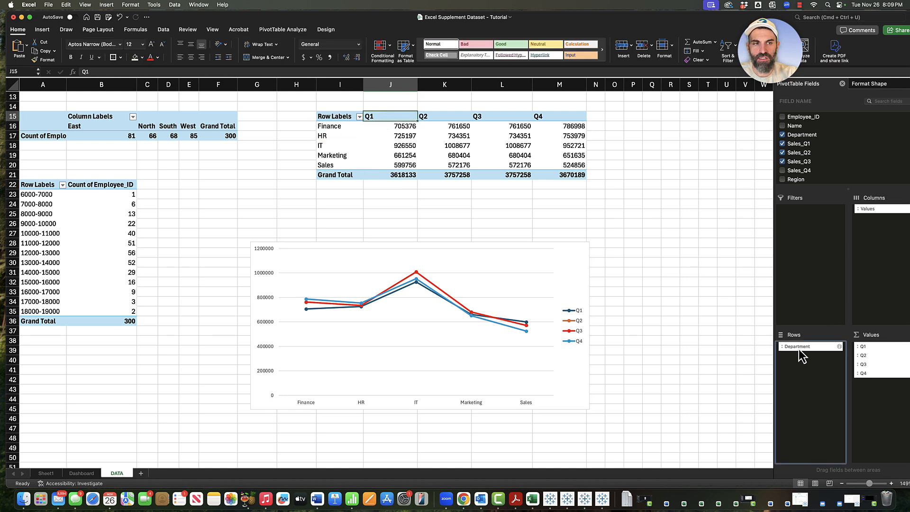
drag(800, 355, 870, 259)
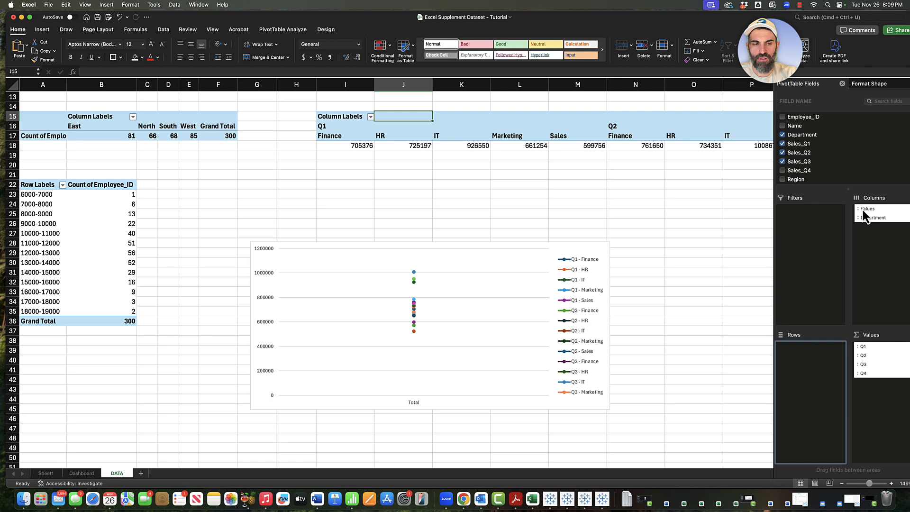
drag(863, 210, 818, 389)
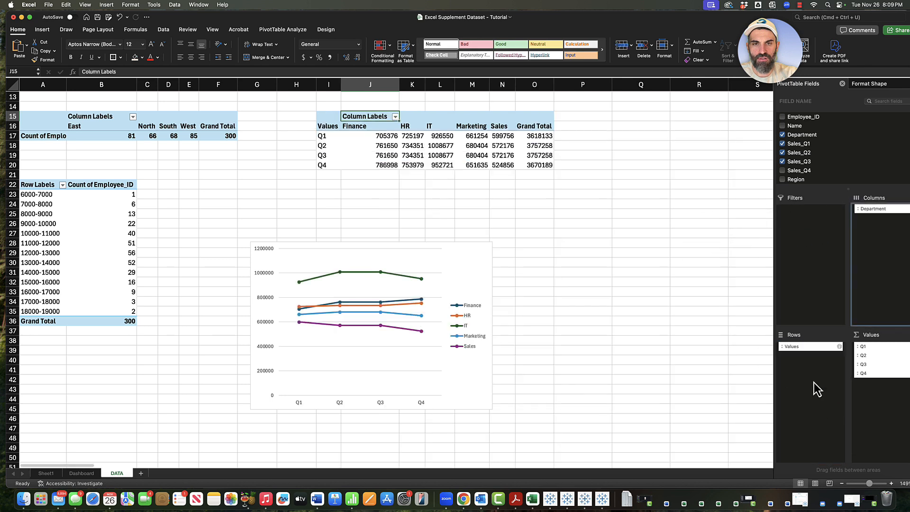
Enlarge the department sales line chart slightly and apply the dark grey gradient chart style to it.
click(492, 244)
drag(494, 240, 506, 230)
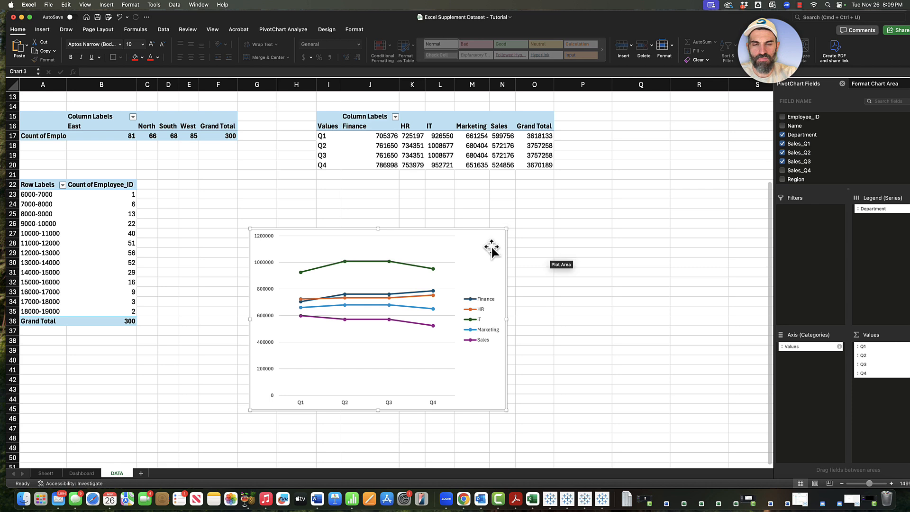
click(558, 273)
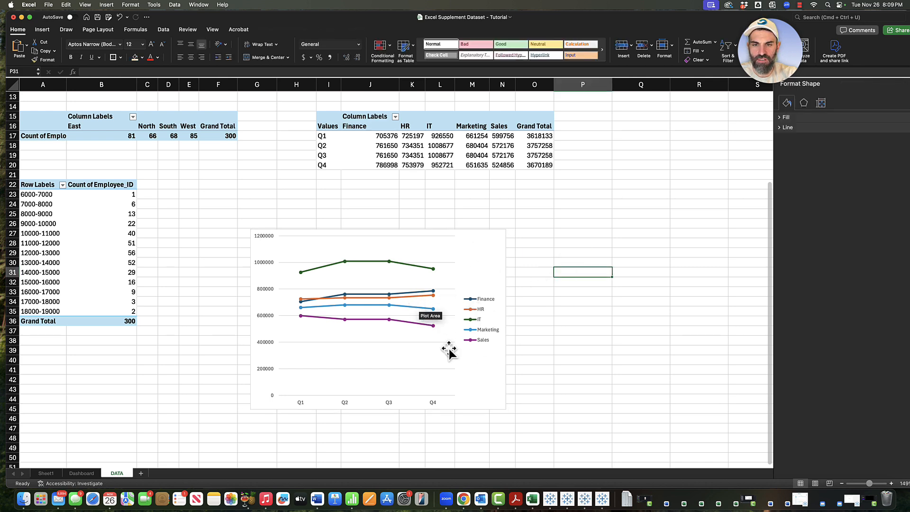
click(472, 241)
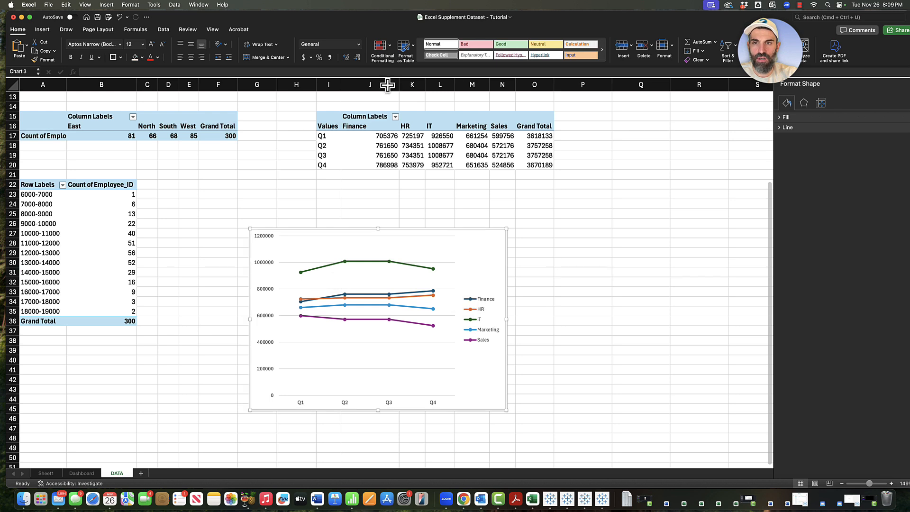
click(326, 29)
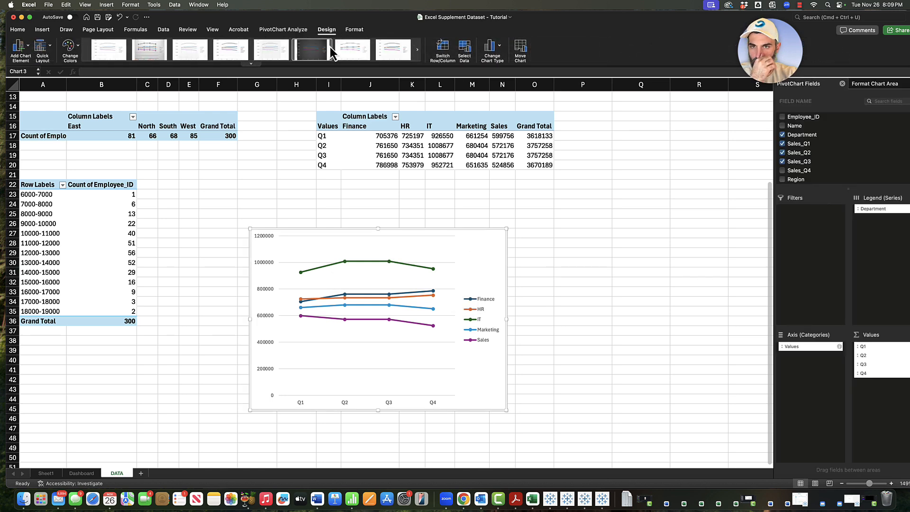
click(315, 47)
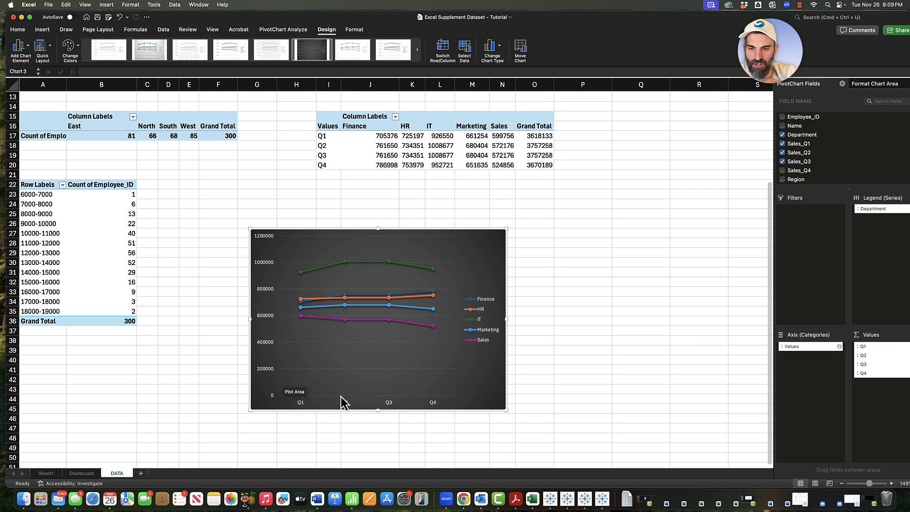
Set the minimum bound of the line chart's vertical axis to 400000.
click(269, 320)
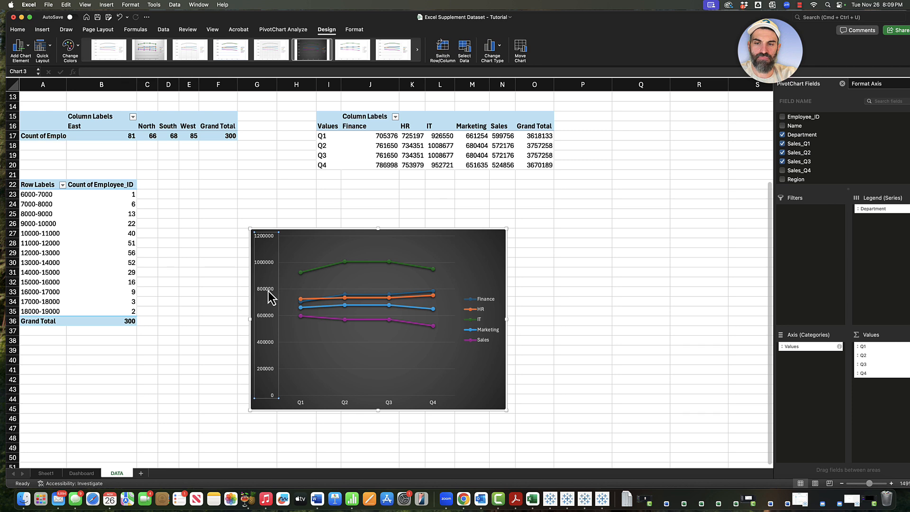
click(854, 84)
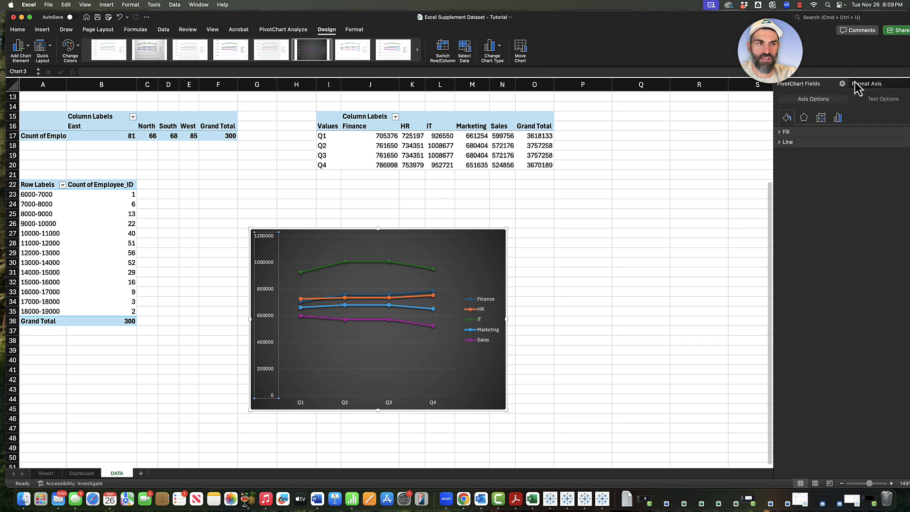
click(822, 119)
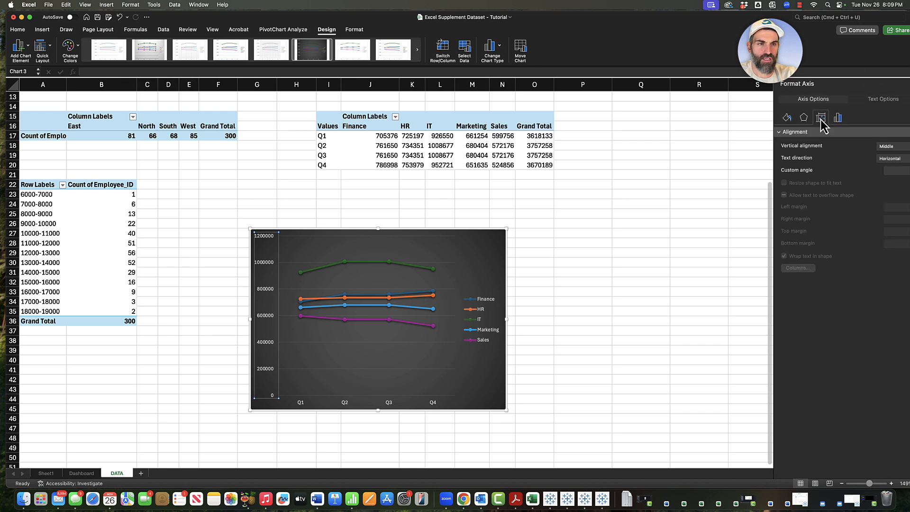
click(835, 119)
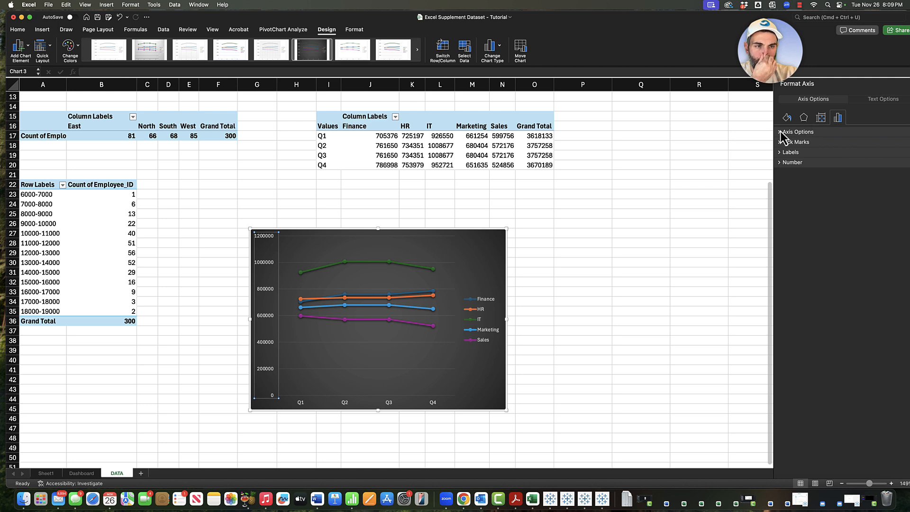
click(792, 132)
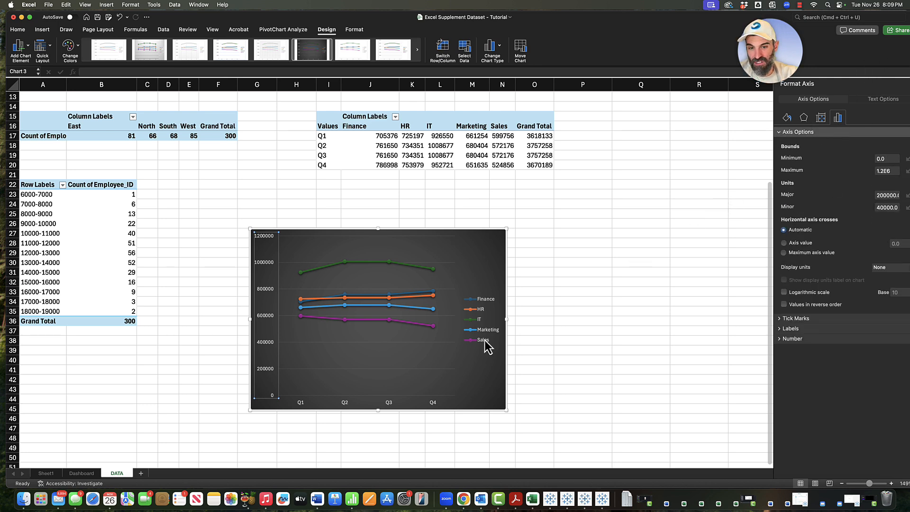
click(886, 160)
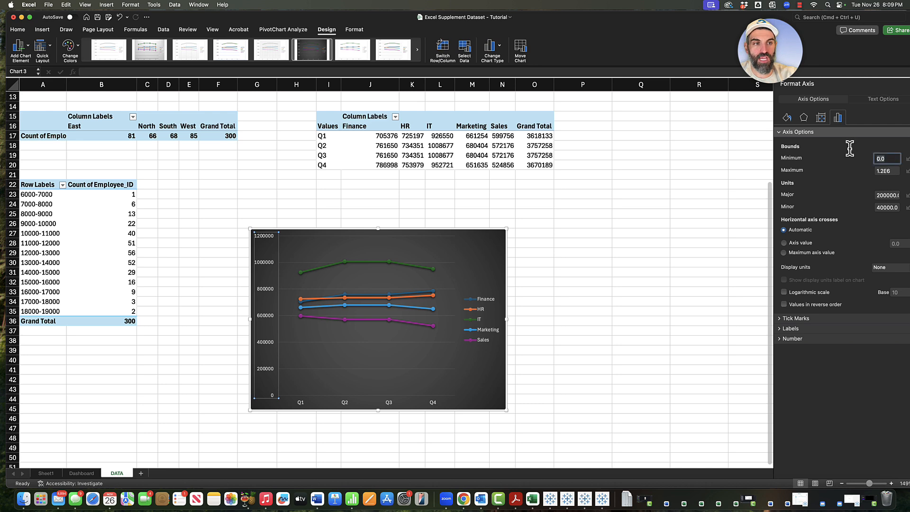
text(400000)
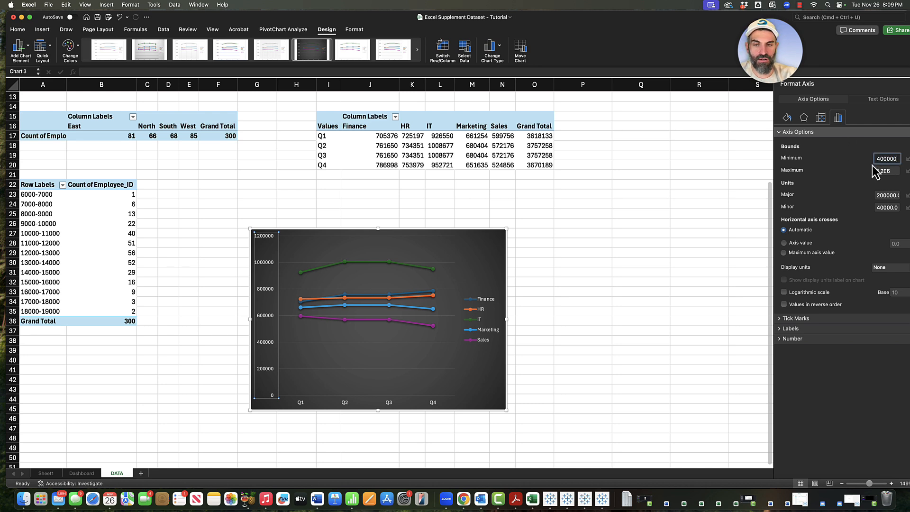
key(Return)
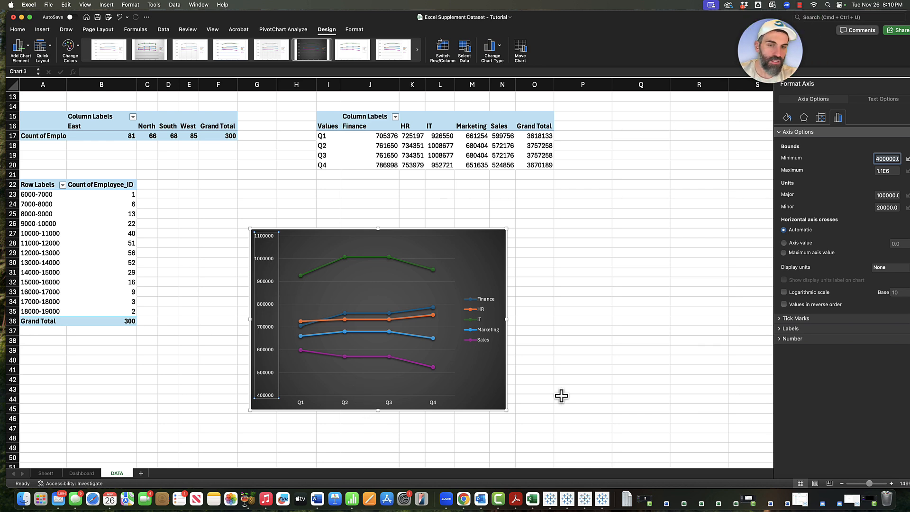
Format the numbers on the line chart's vertical axis as Currency.
click(780, 340)
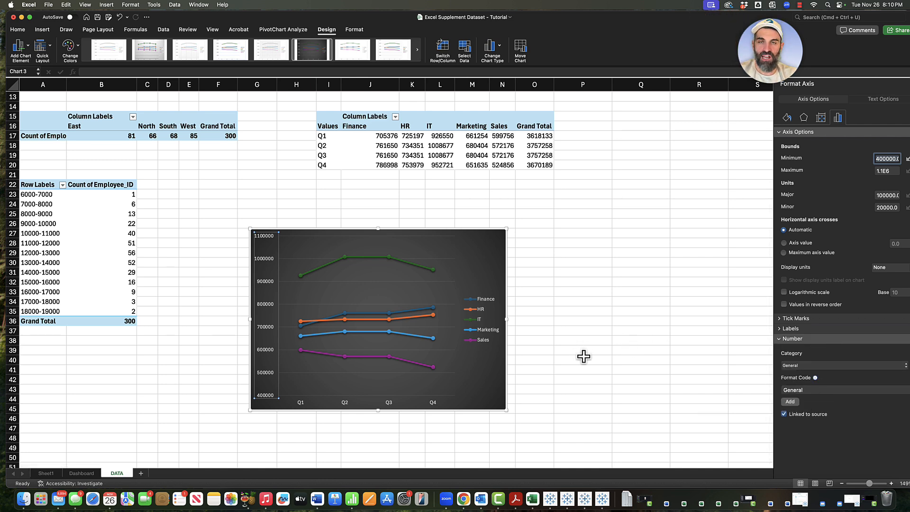
click(815, 366)
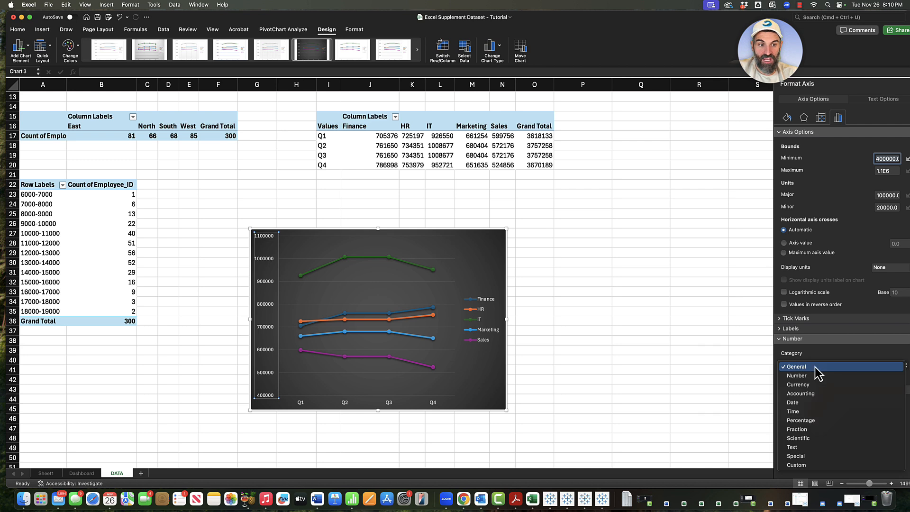
click(818, 384)
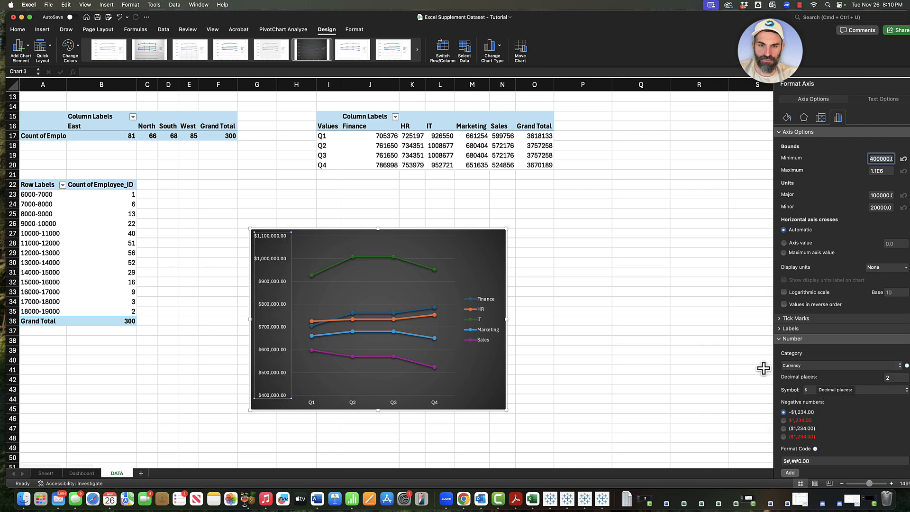
click(732, 365)
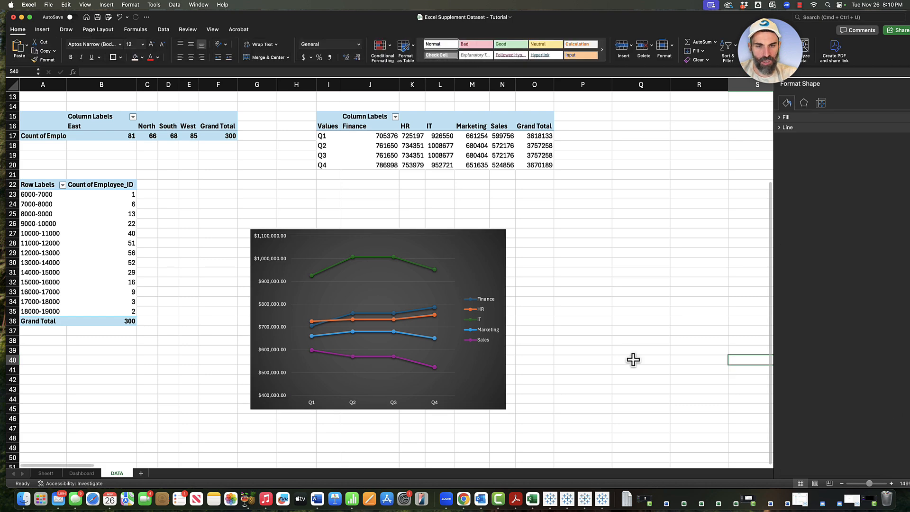
Set the currency format of the line chart's vertical axis to 0 decimal places.
click(286, 266)
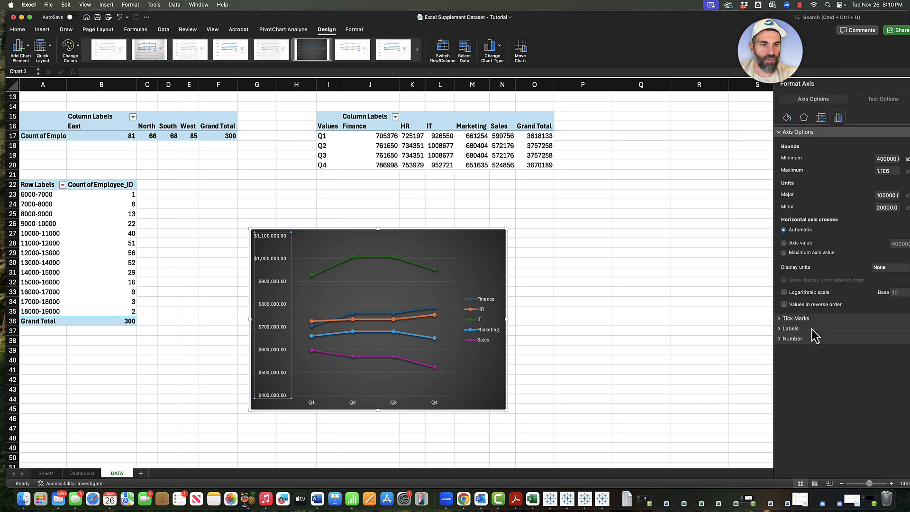
click(787, 338)
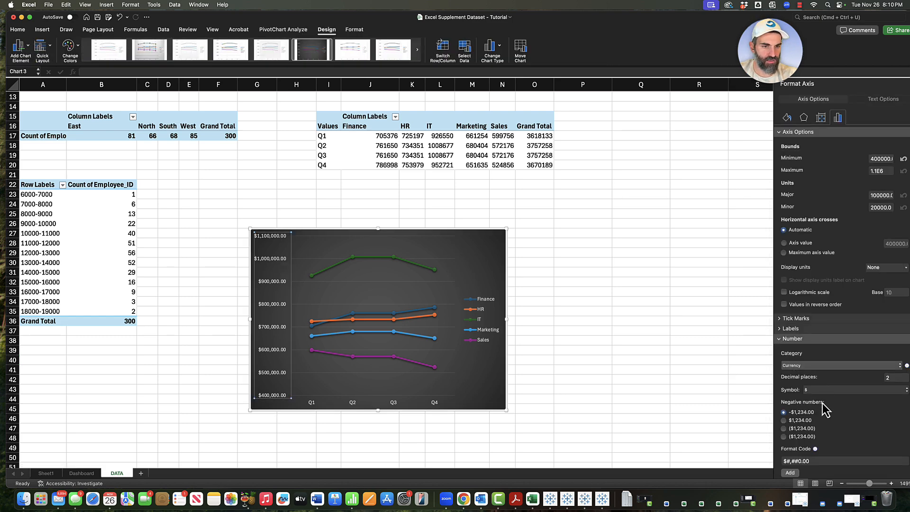
click(889, 378)
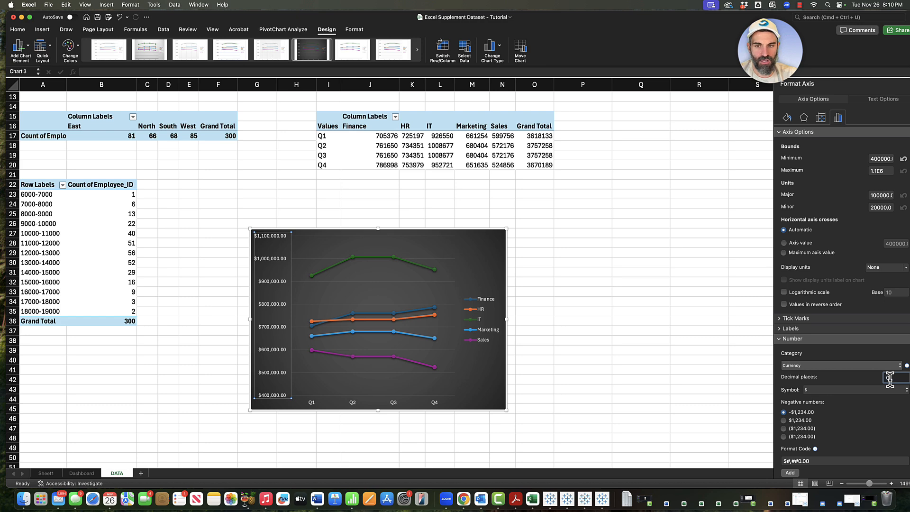
text(0)
click(535, 253)
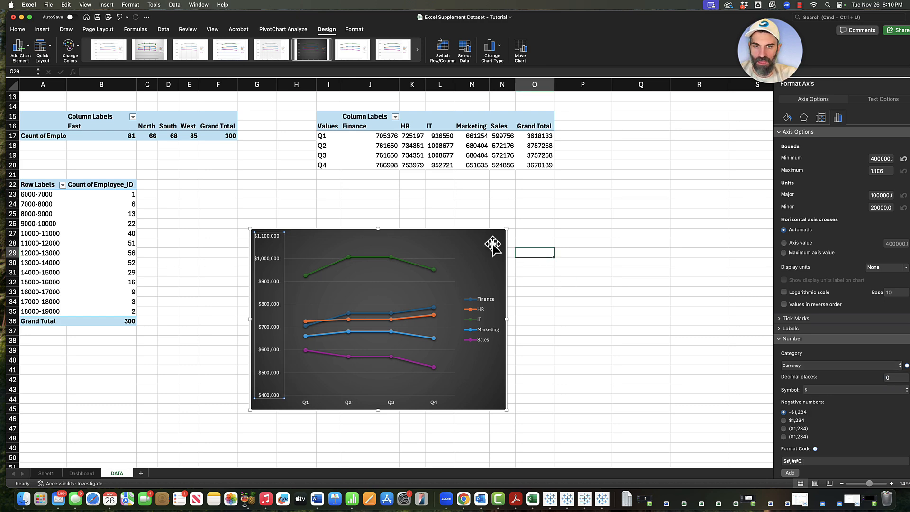
Move the line chart from the DATA sheet to the Dashboard sheet, below the Slicer #3: Region block, and close the formatting pane.
click(493, 245)
key(super+x)
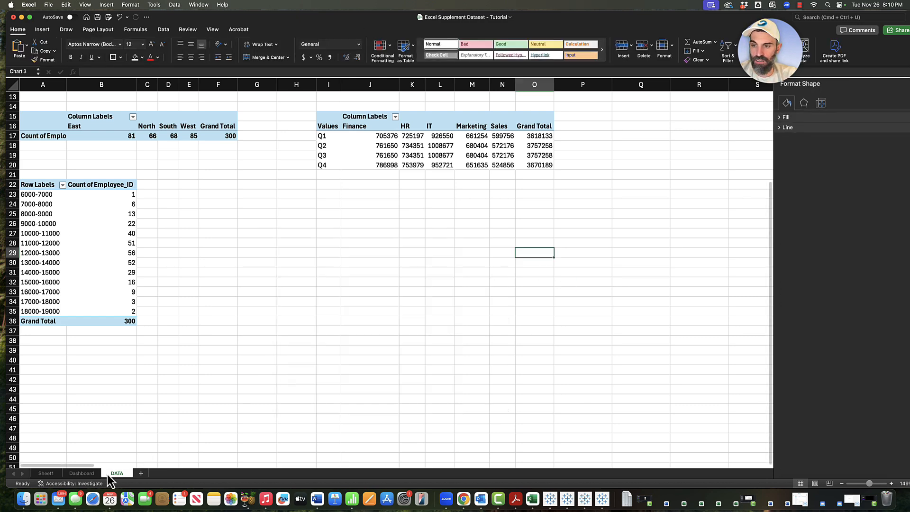
click(93, 474)
click(658, 319)
key(super+v)
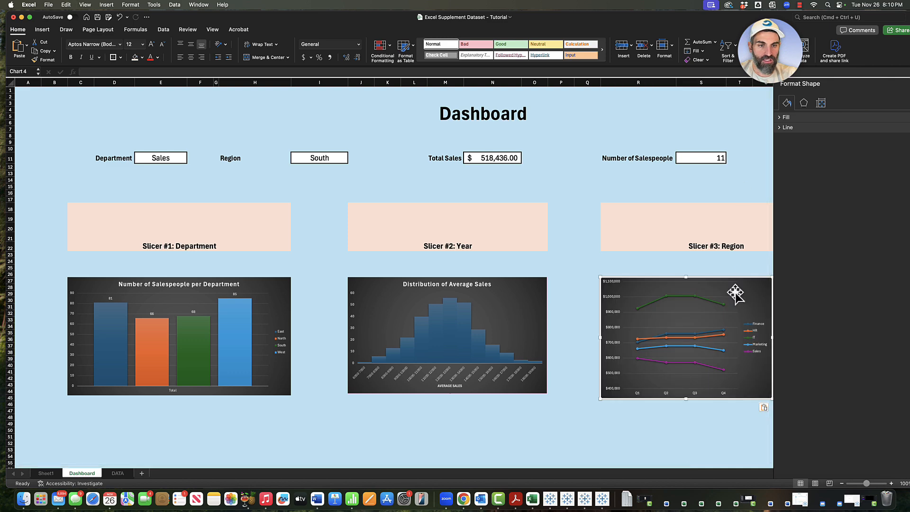
click(744, 233)
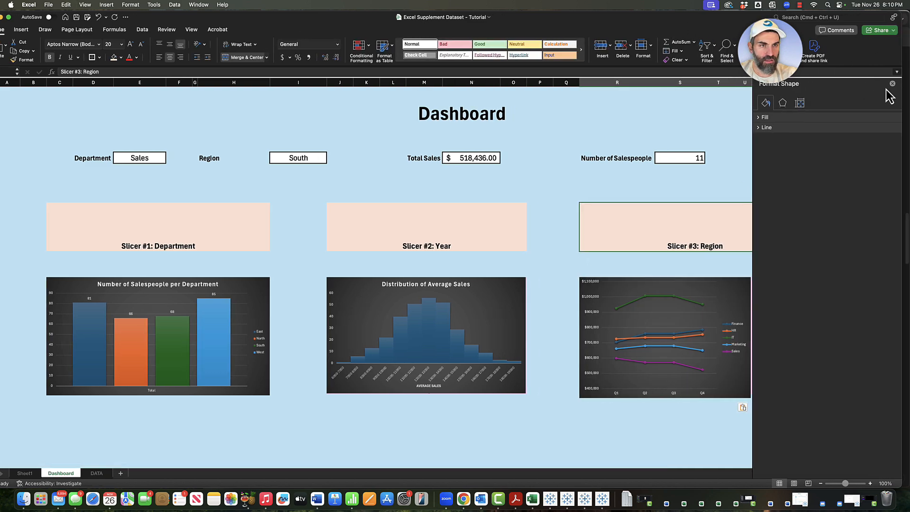
click(888, 86)
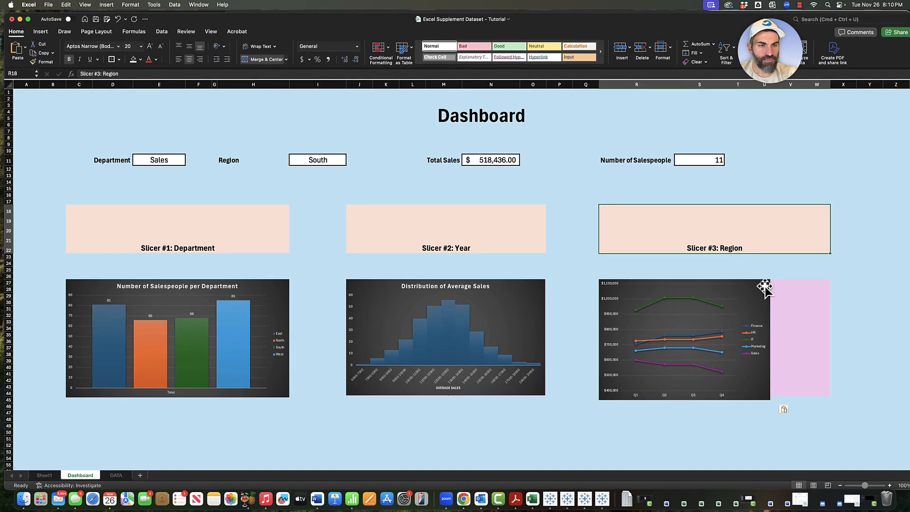
Widen the line chart to match the width of the Slicer #3: Region block above it.
click(770, 339)
drag(770, 340, 830, 345)
click(771, 439)
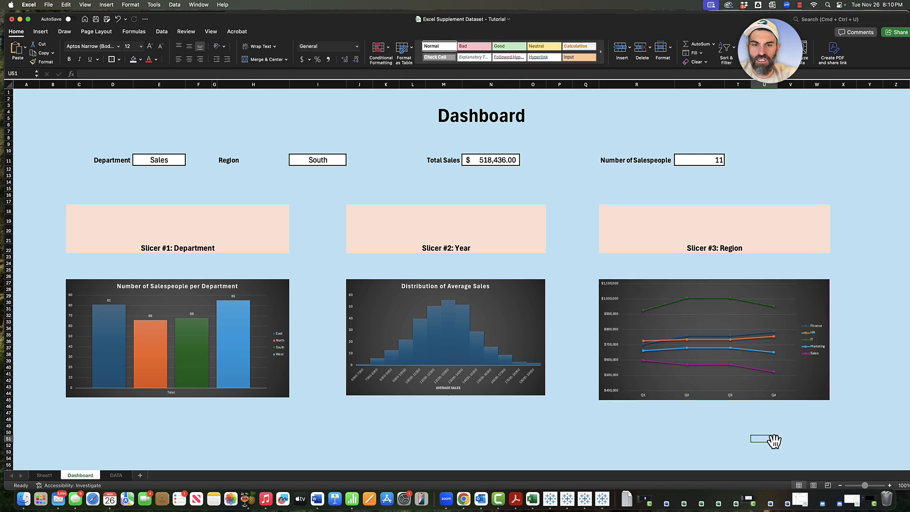
Add a title above the line chart reading "Sales per Department per Quarter".
click(823, 299)
click(325, 31)
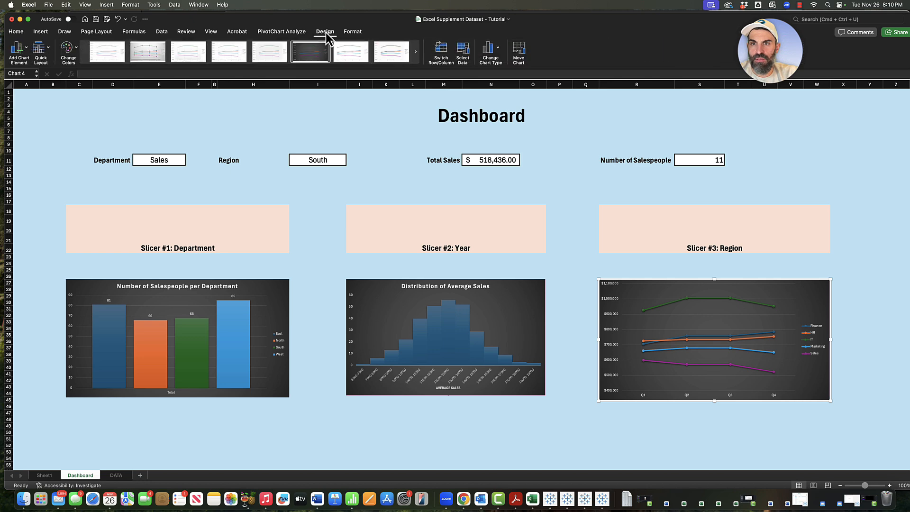
click(17, 50)
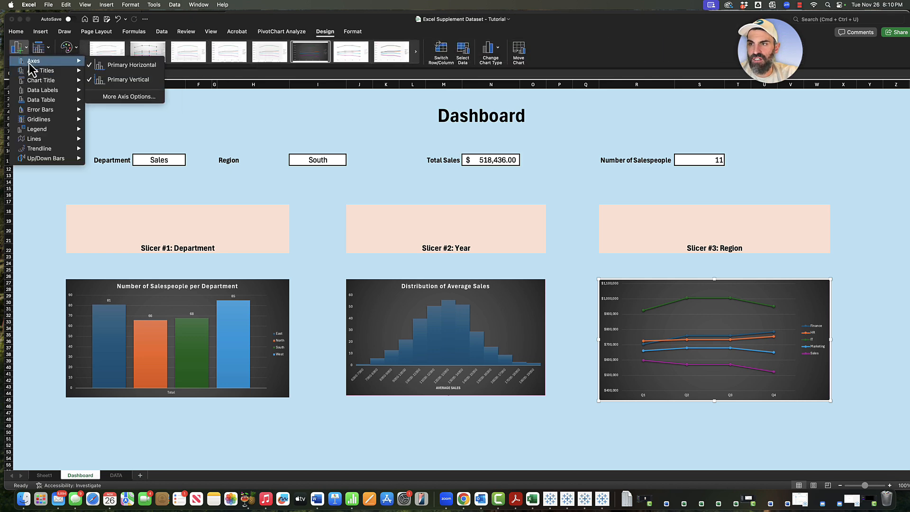
mouse_move(48, 80)
click(114, 99)
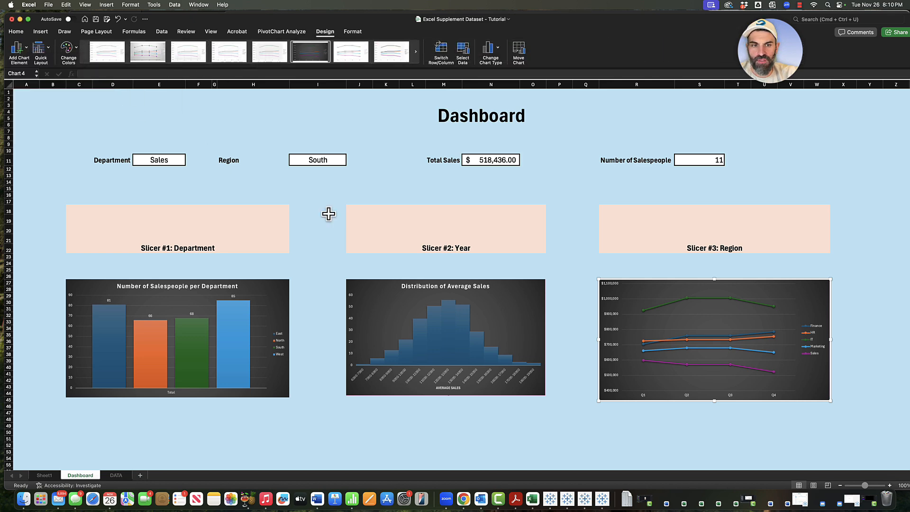
drag(698, 286, 733, 287)
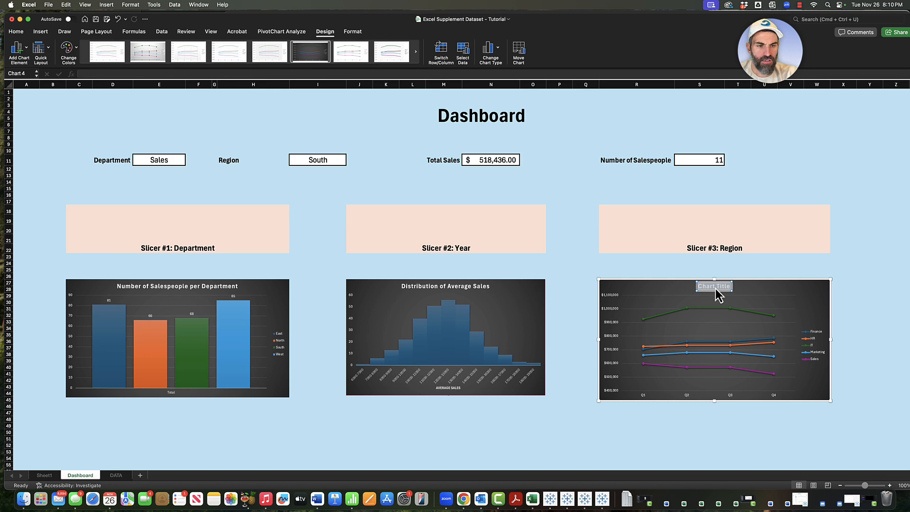
key(BackSpace)
click(715, 288)
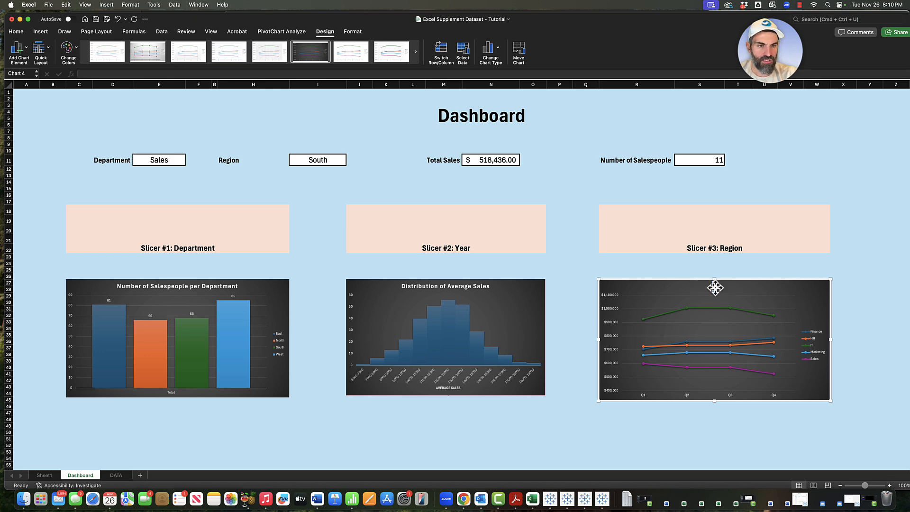
text(Sales per Department)
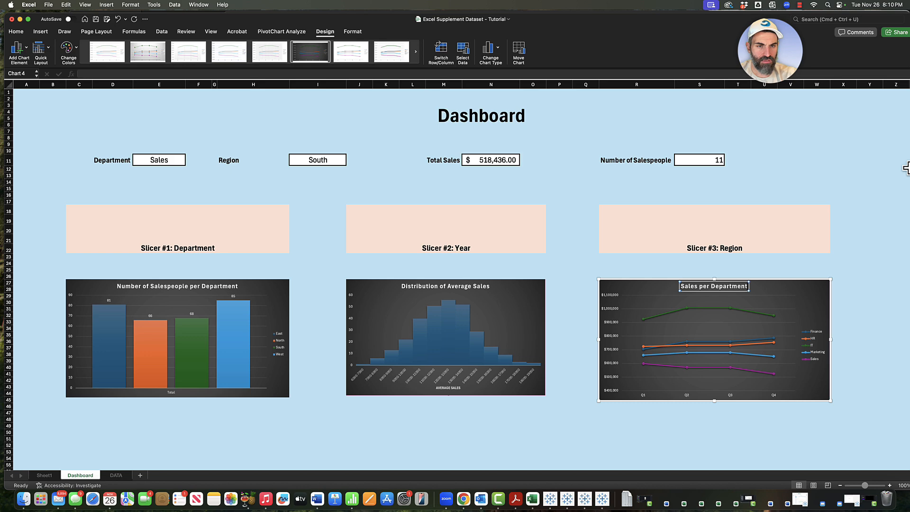
text( per Quarter)
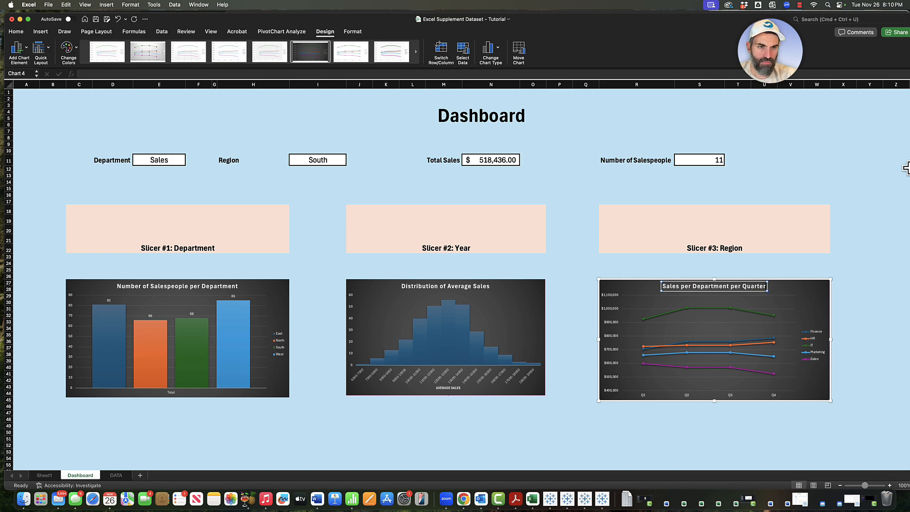
click(804, 162)
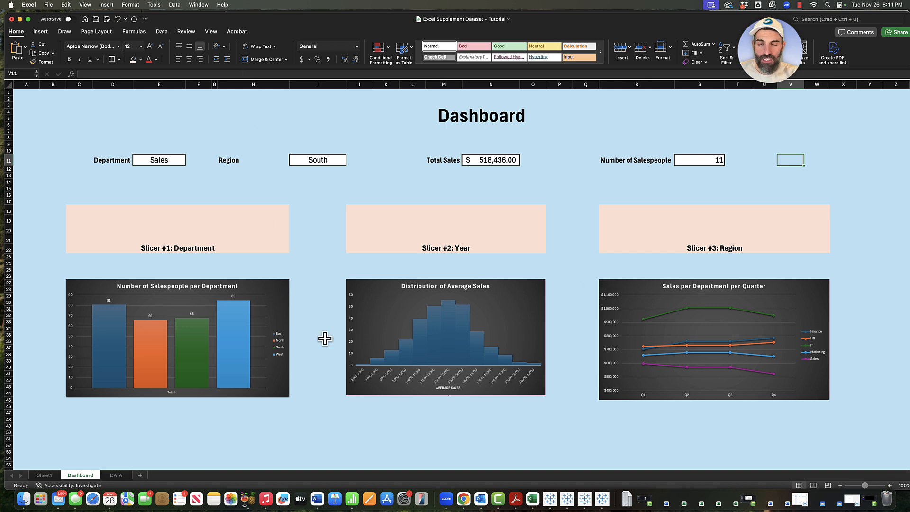
Insert a Department slicer from the salespeople column chart and fit it over the Slicer #1: Department block, about 1.92" high by 7.68" wide.
click(280, 301)
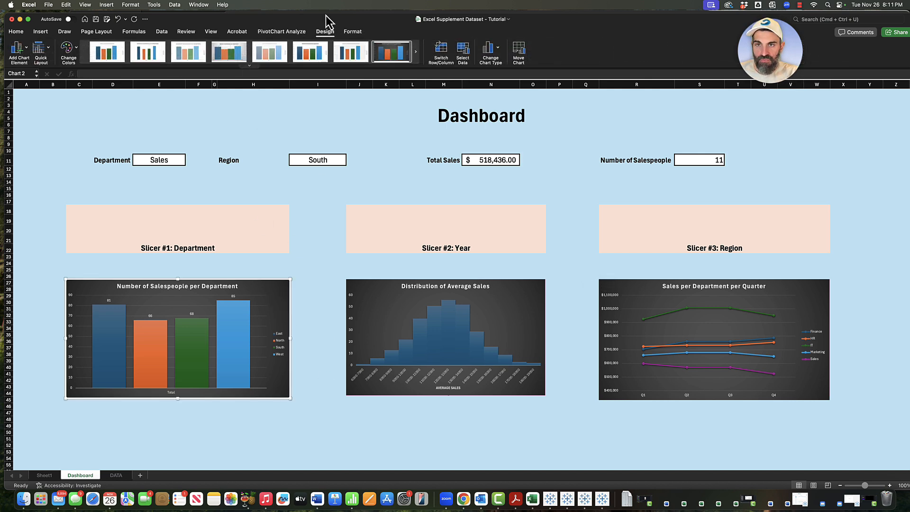
click(279, 33)
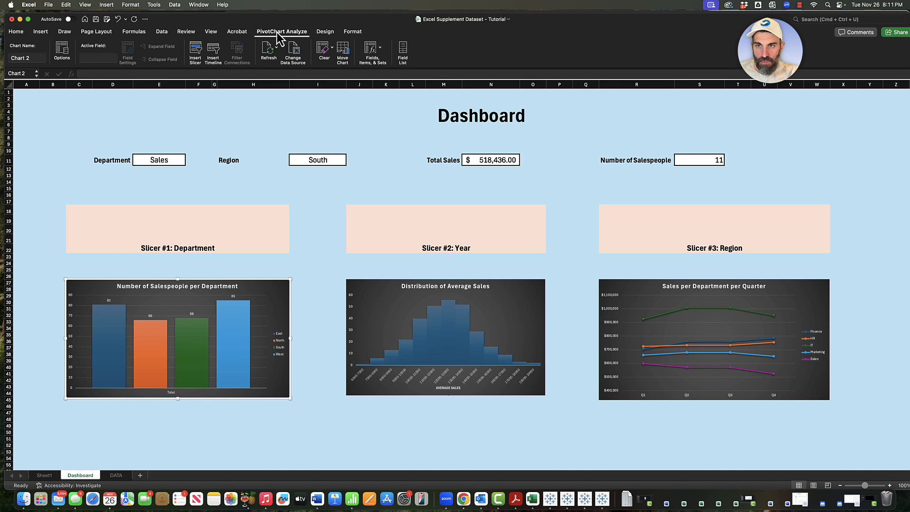
click(198, 52)
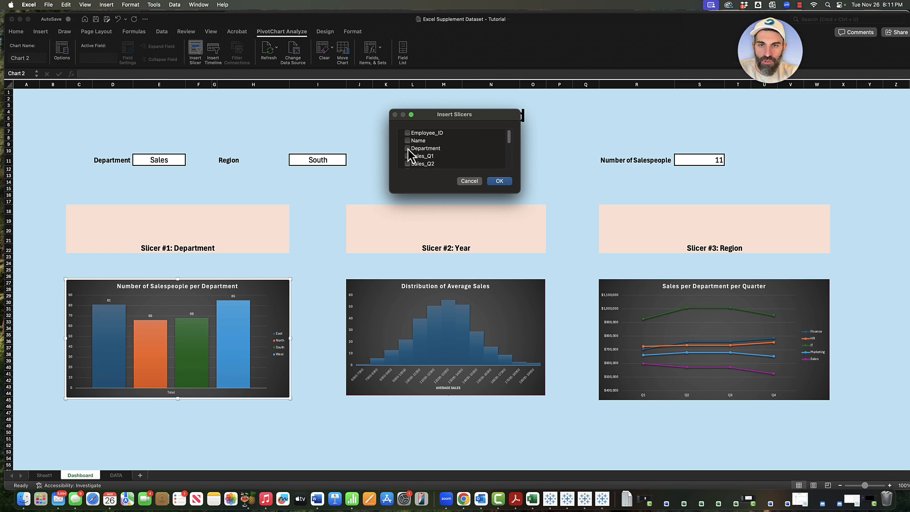
click(499, 181)
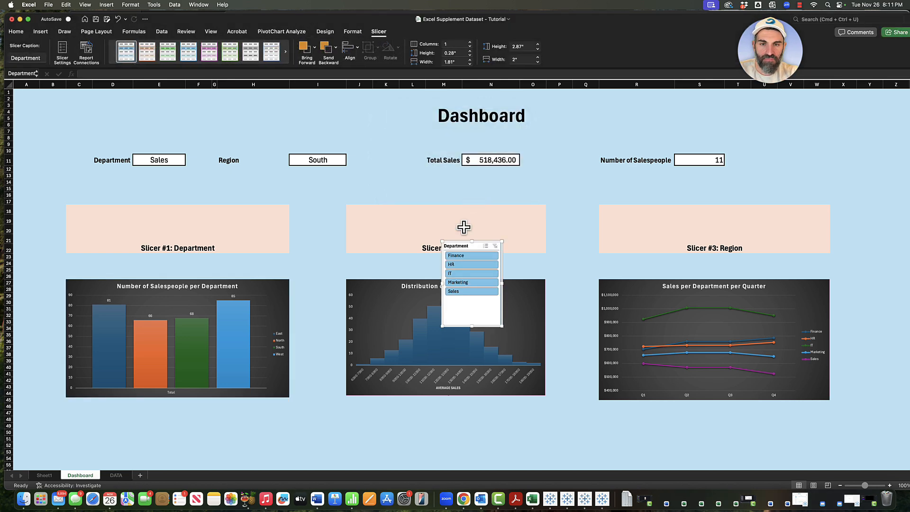
drag(454, 241, 75, 204)
drag(126, 289, 292, 261)
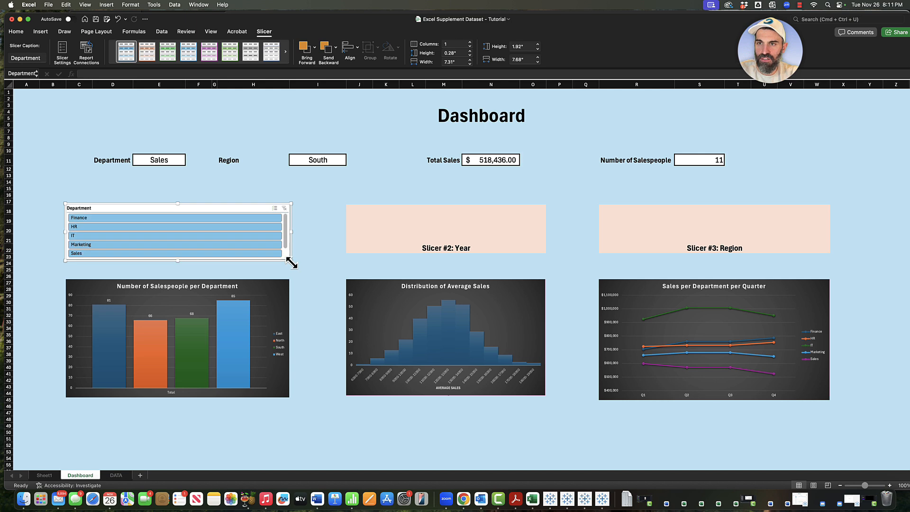
Apply the dark orange slicer style to the Department slicer.
click(286, 57)
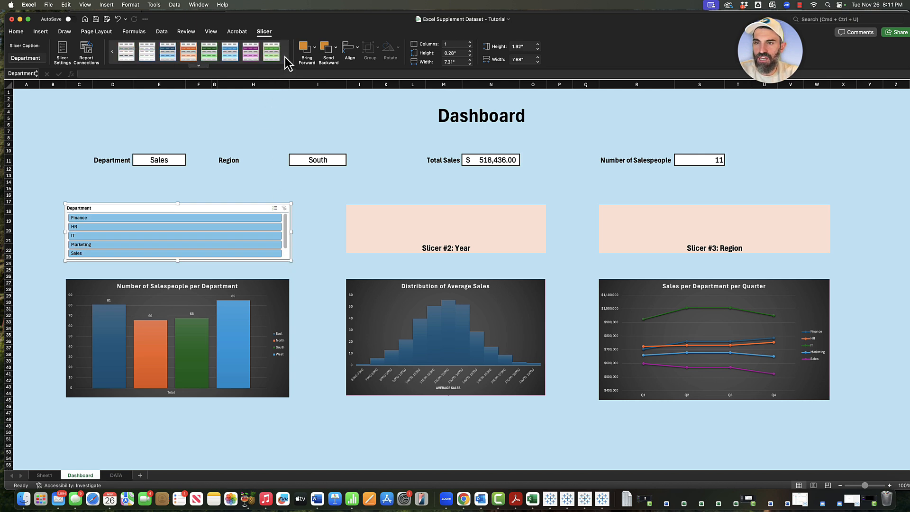
click(200, 65)
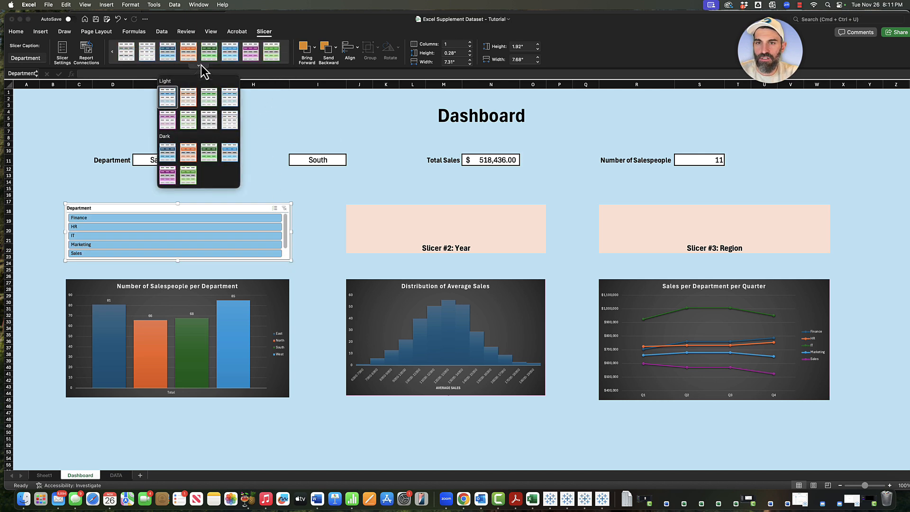
click(210, 99)
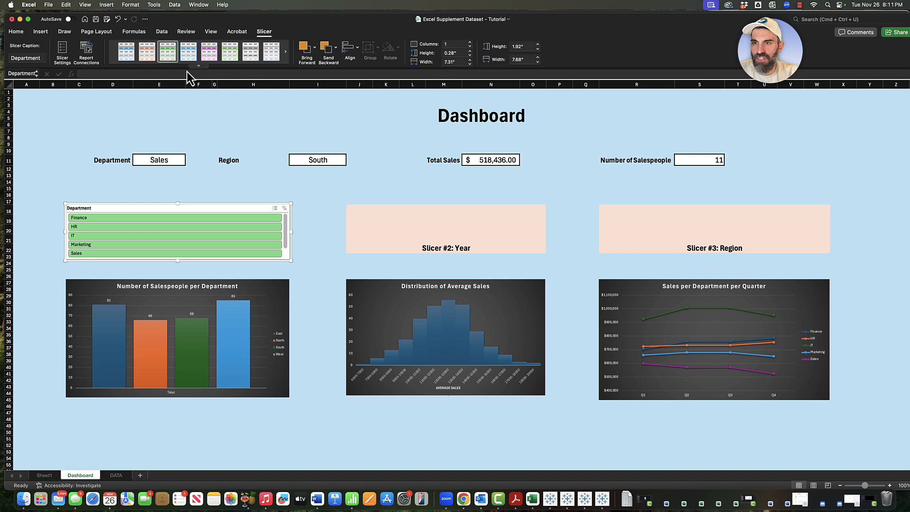
click(199, 65)
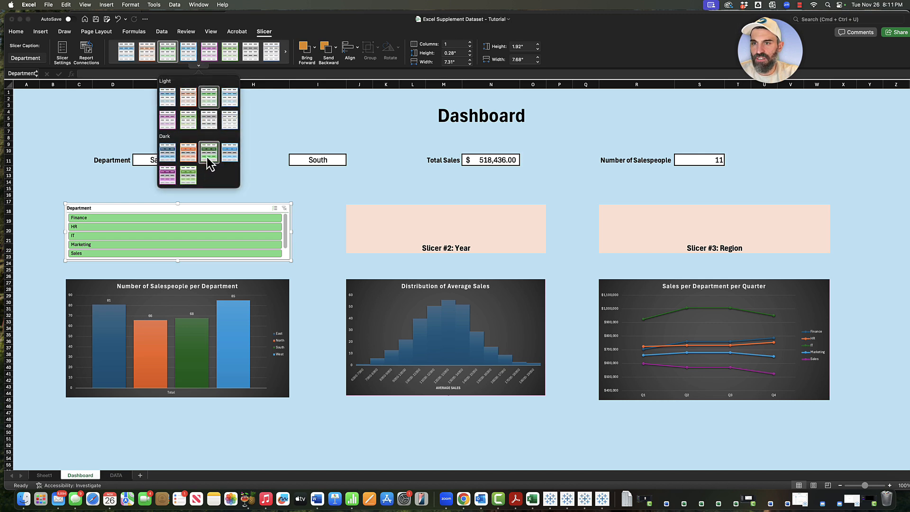
click(205, 158)
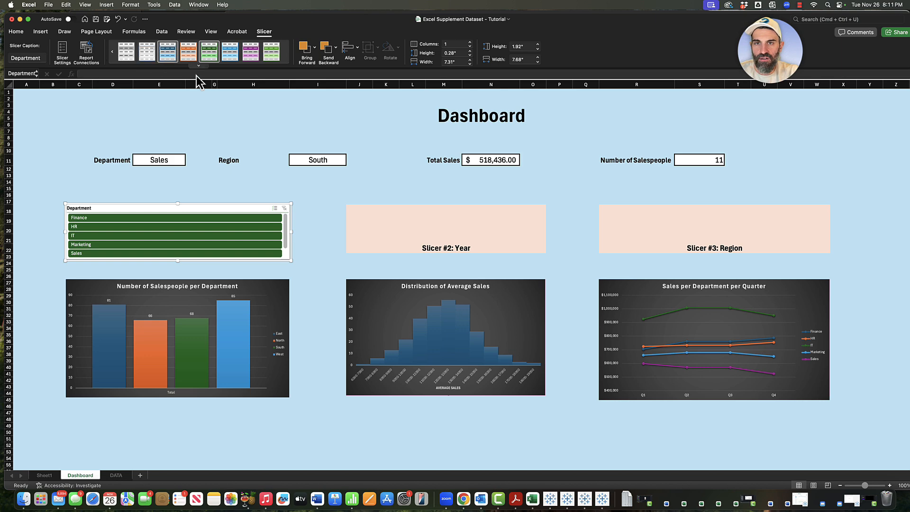
click(188, 54)
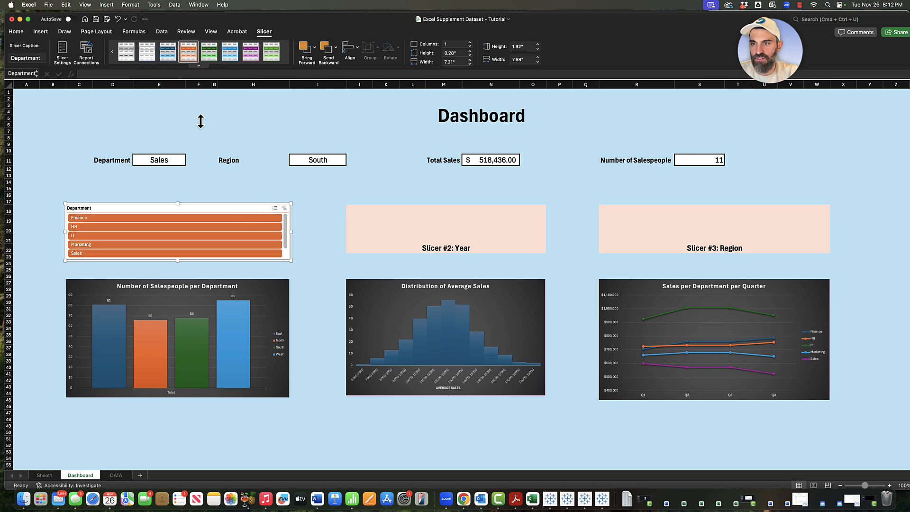
click(245, 195)
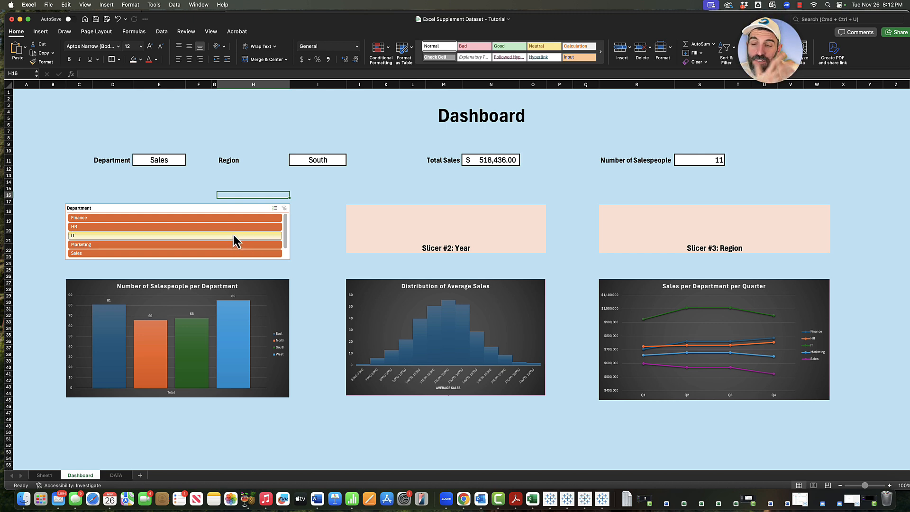
Test the Department slicer by filtering for IT, HR and Sales one after another.
click(235, 236)
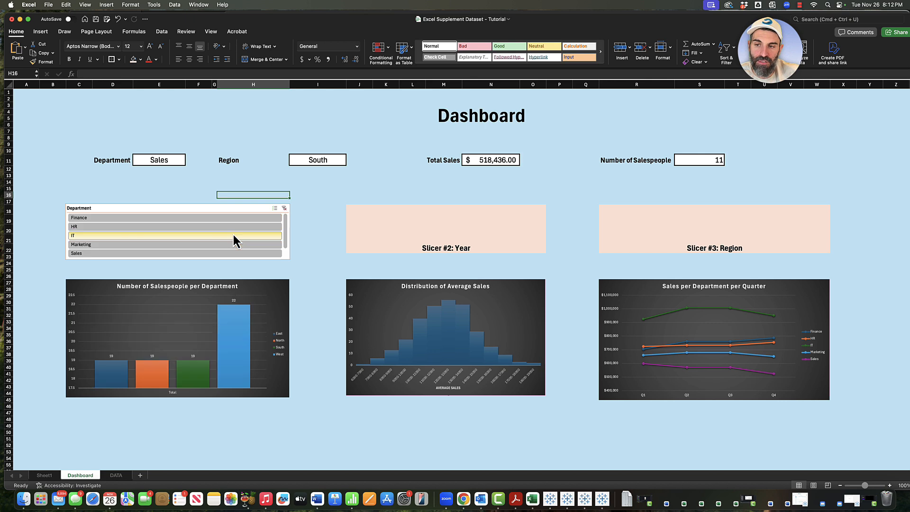
click(317, 230)
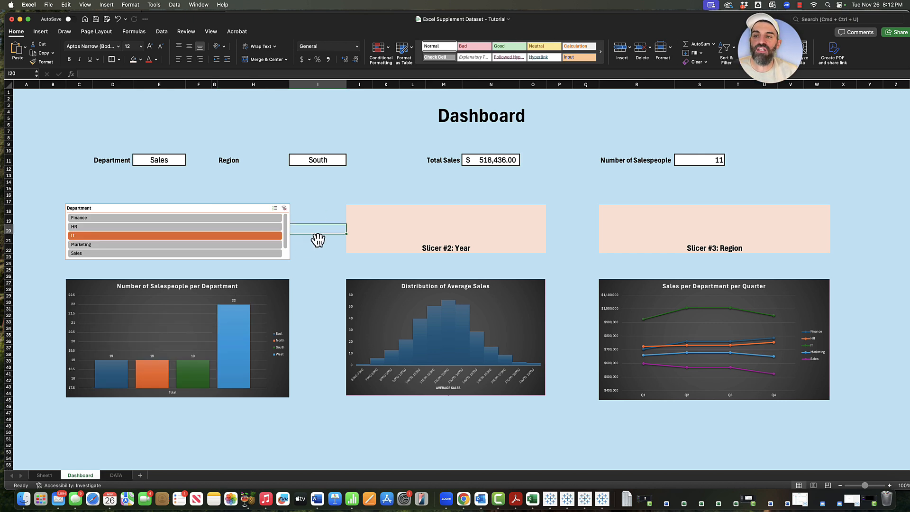
click(205, 227)
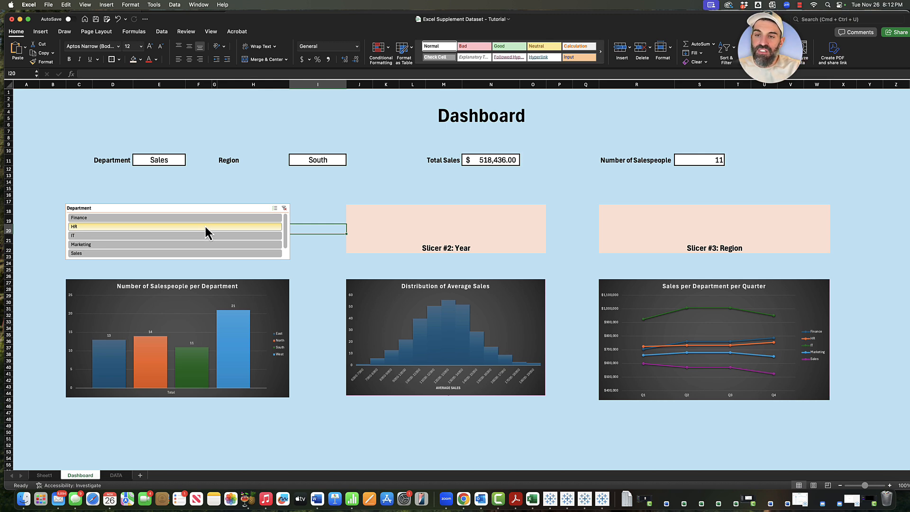
click(198, 254)
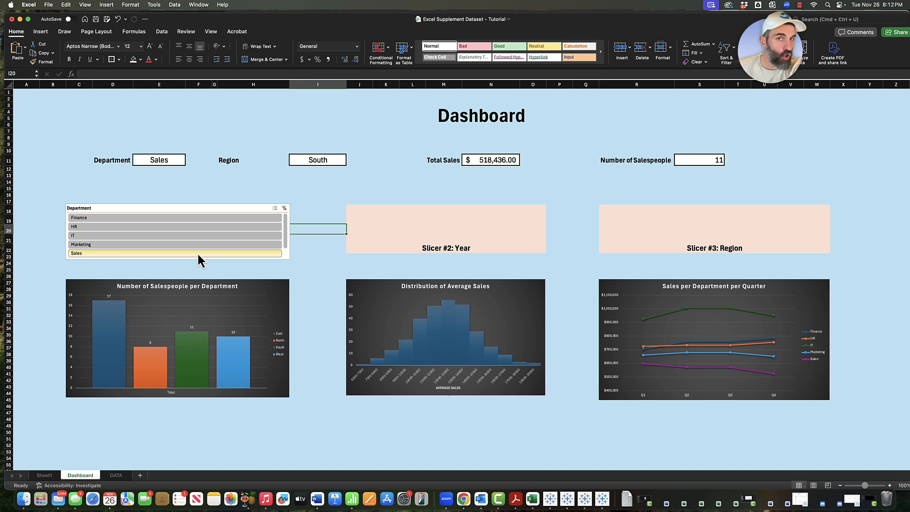
Connect the Department slicer to PivotTable10, PivotTable11 and PivotTable12 through its report connections.
right_click(221, 210)
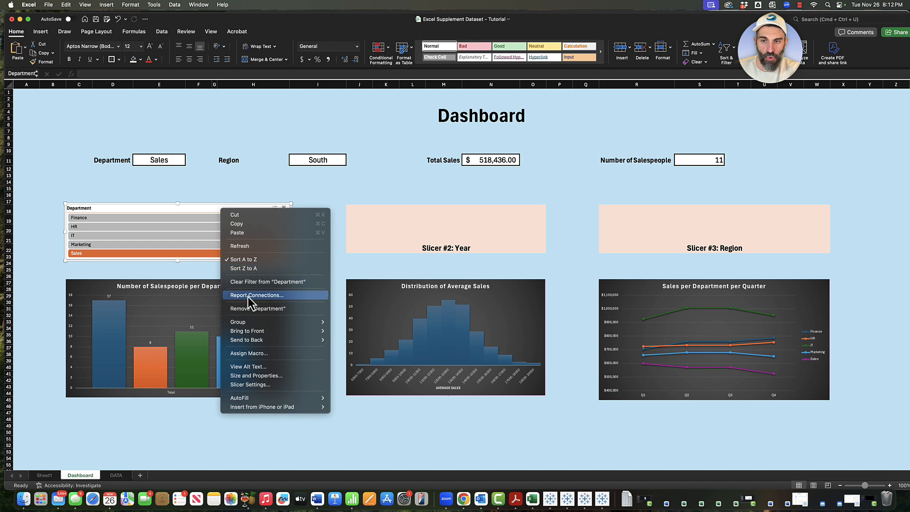
click(257, 295)
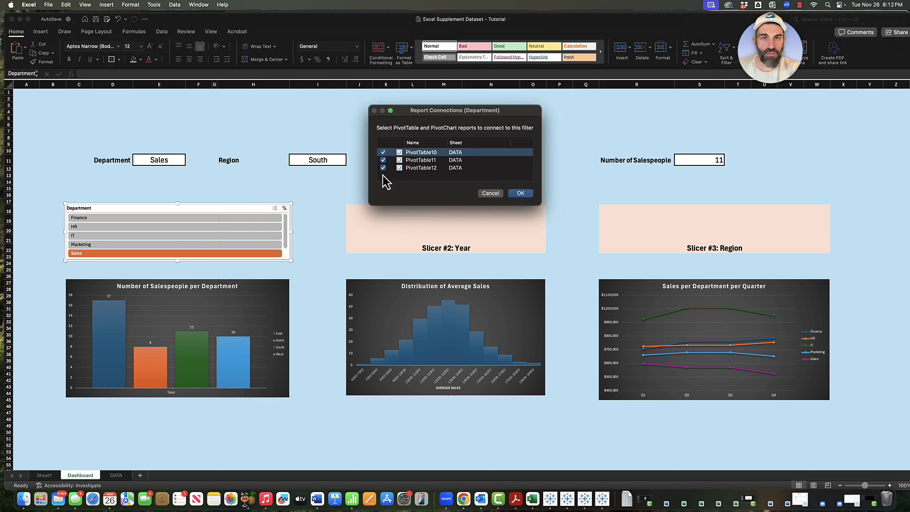
click(520, 194)
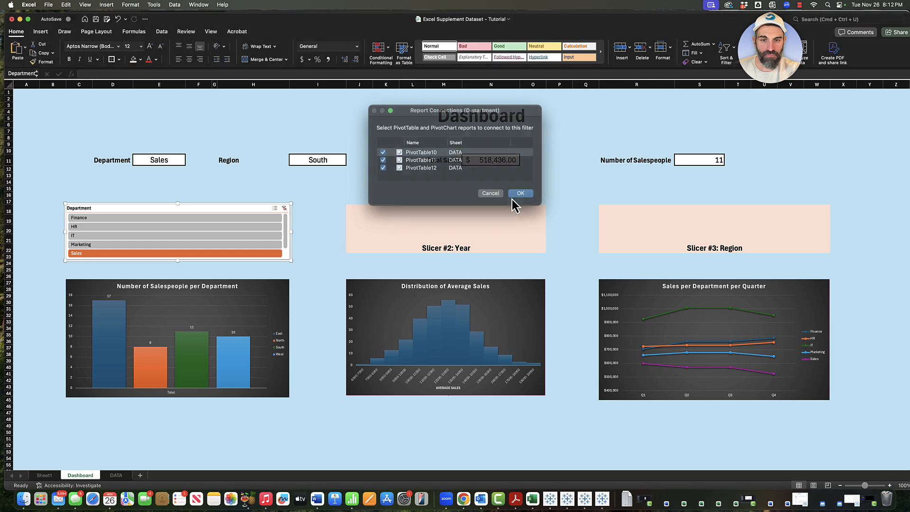
Check that all three charts respond to the Department slicer, filtering by single departments, by HR through Marketing together, and finally by IT.
click(215, 228)
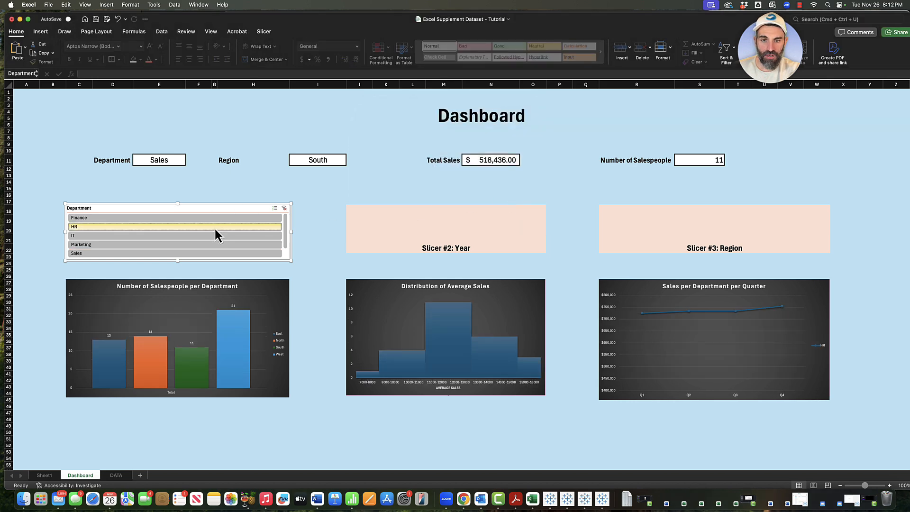
click(194, 235)
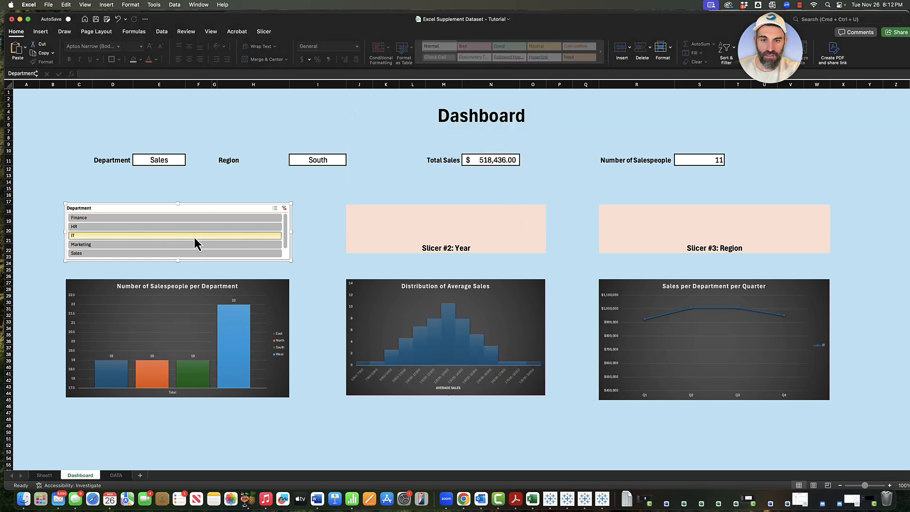
click(197, 248)
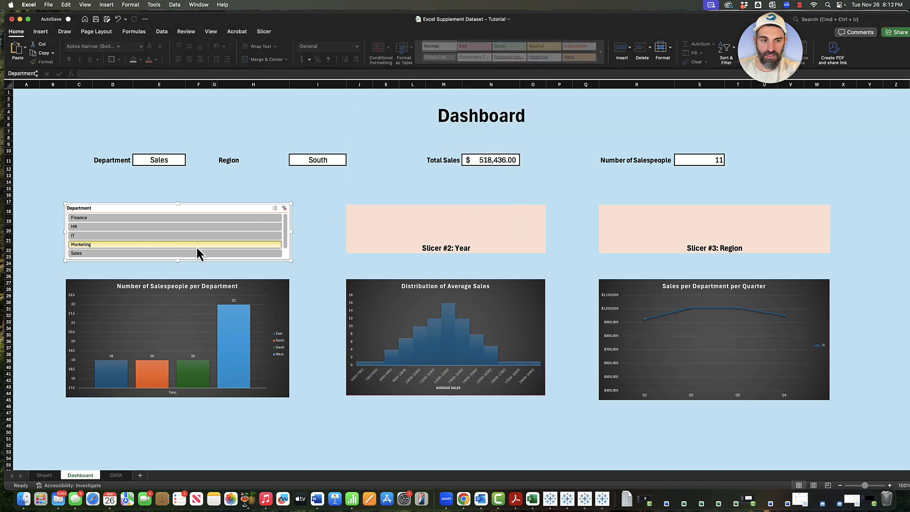
click(193, 221)
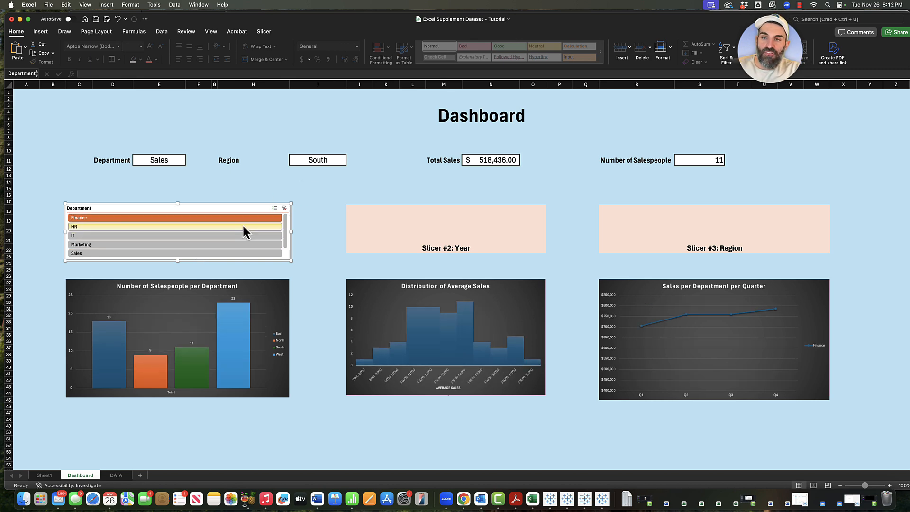
click(172, 243)
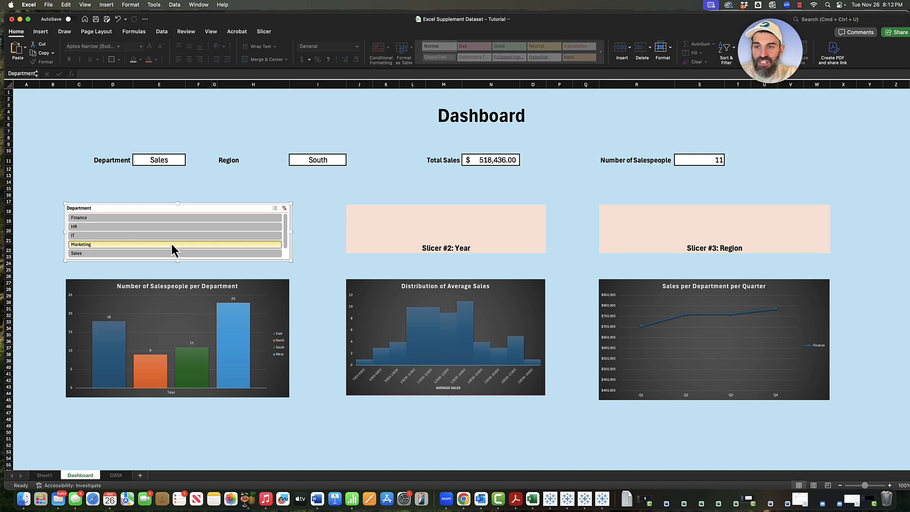
shift+click(180, 229)
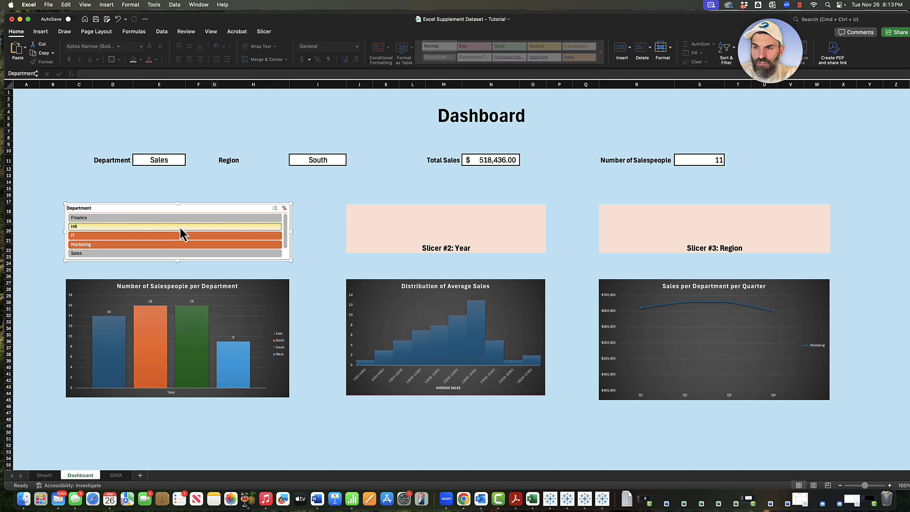
click(194, 237)
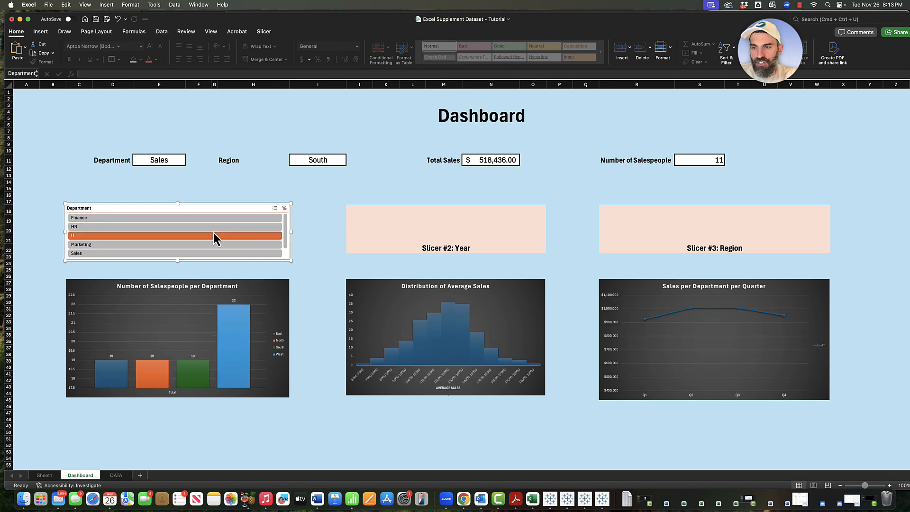
Filter the charts by HR and Marketing together with the Department slicer, and clear its filter to restore all departments.
click(212, 231)
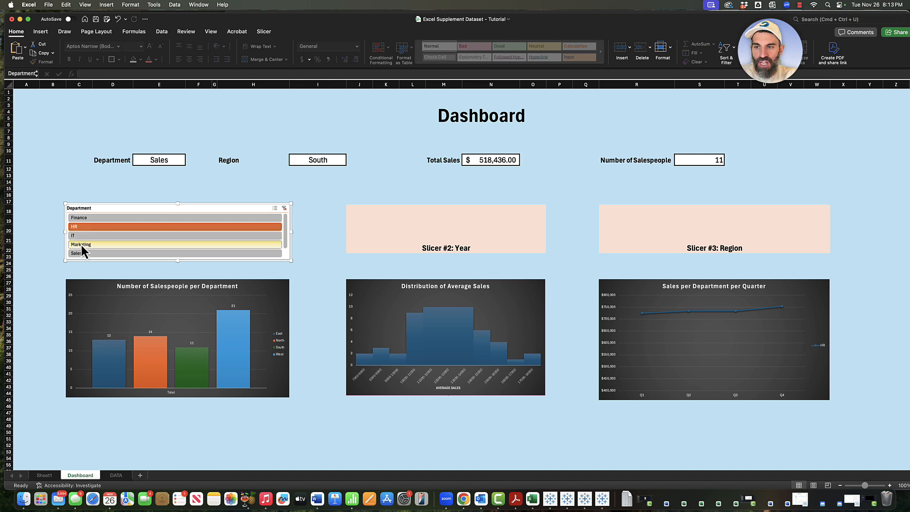
super+click(106, 245)
click(112, 228)
click(303, 202)
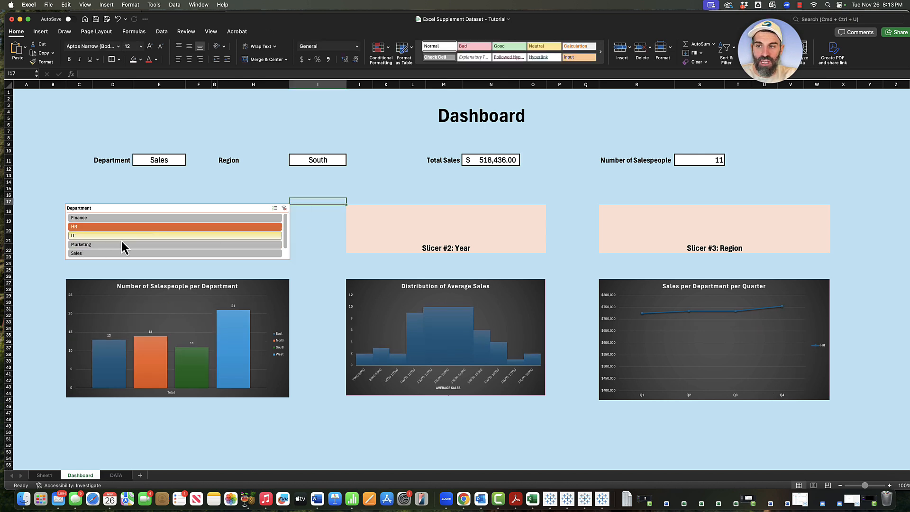
super+click(99, 244)
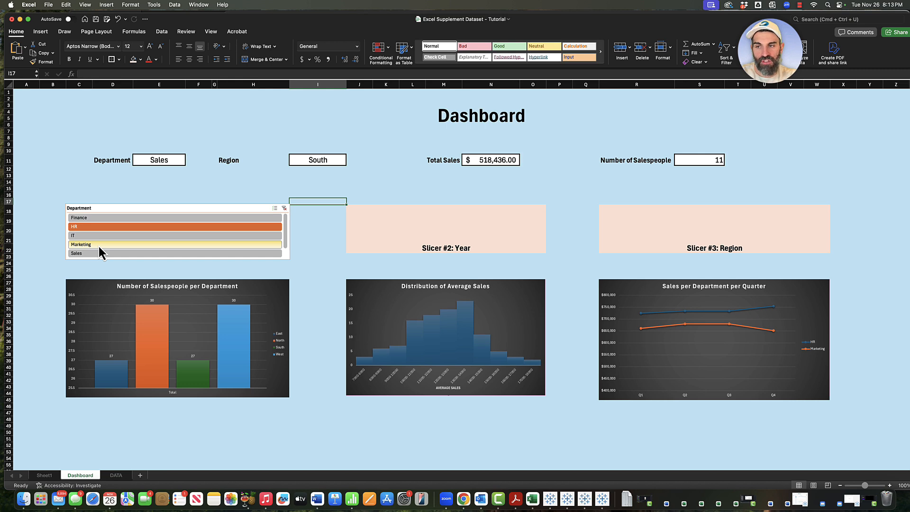
click(147, 189)
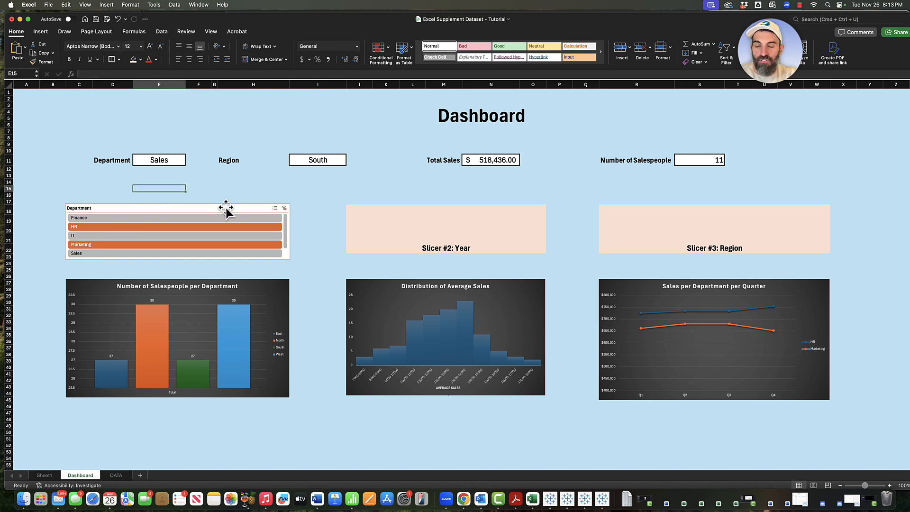
click(285, 208)
click(408, 227)
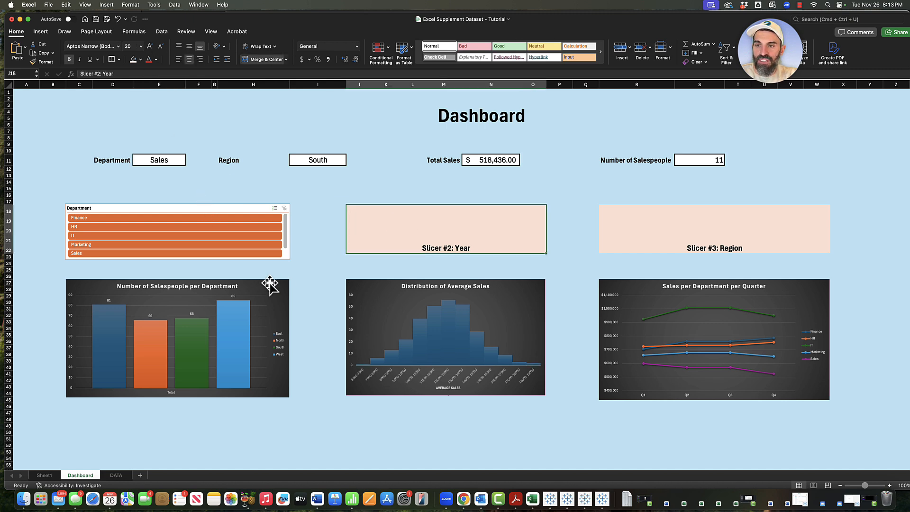
click(363, 284)
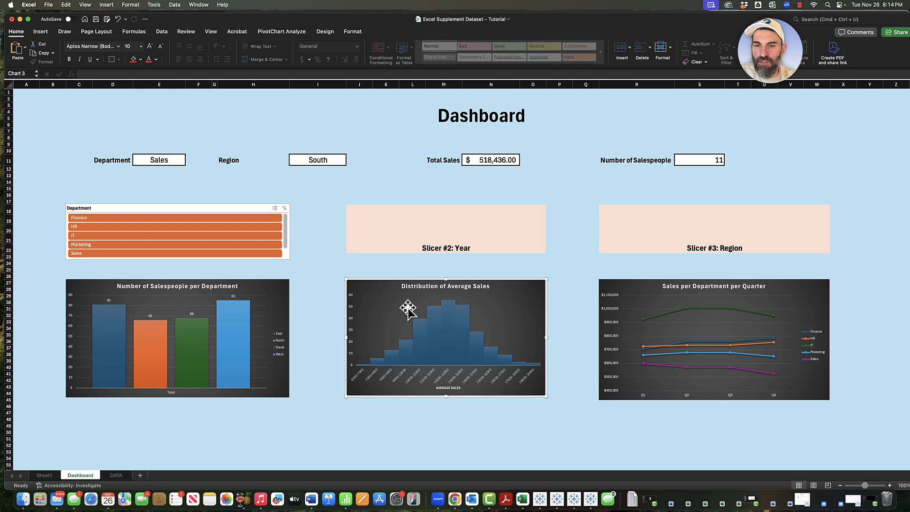
click(279, 33)
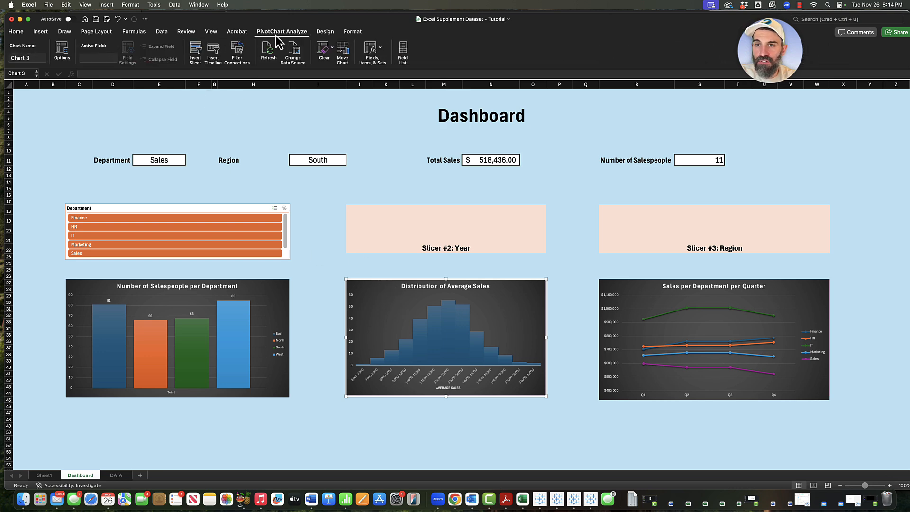
click(195, 52)
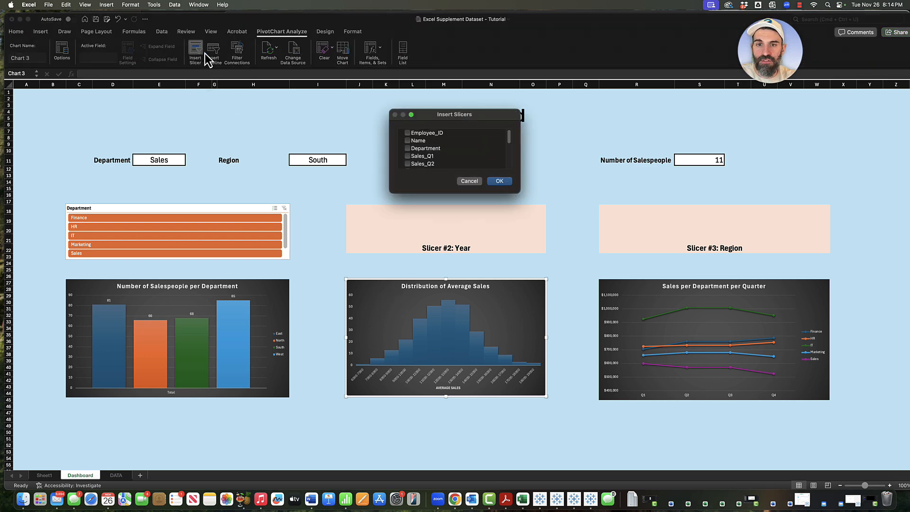
scroll(431, 157, down, 5)
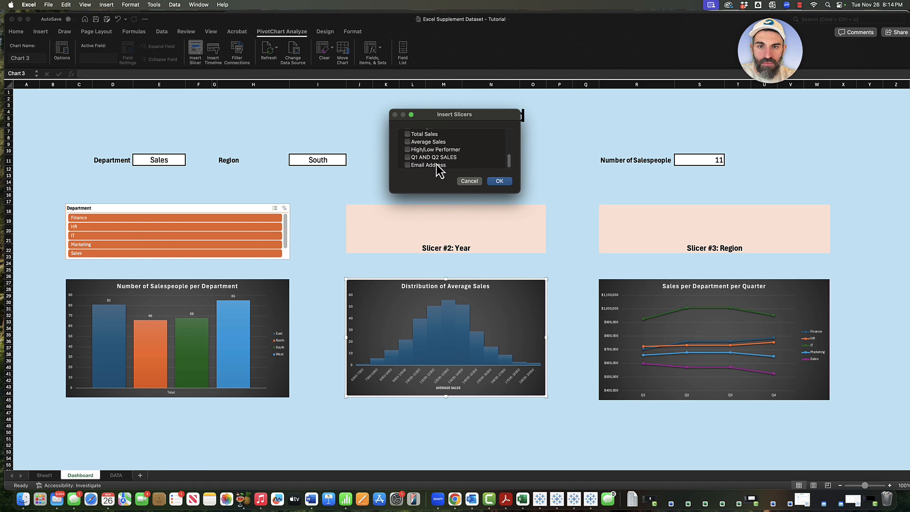
scroll(434, 162, up, 5)
scroll(439, 170, down, 5)
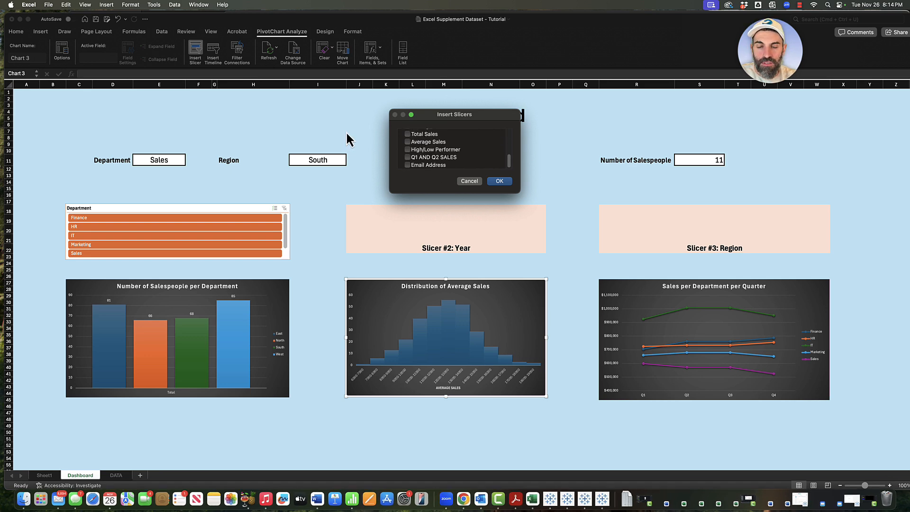
key(Escape)
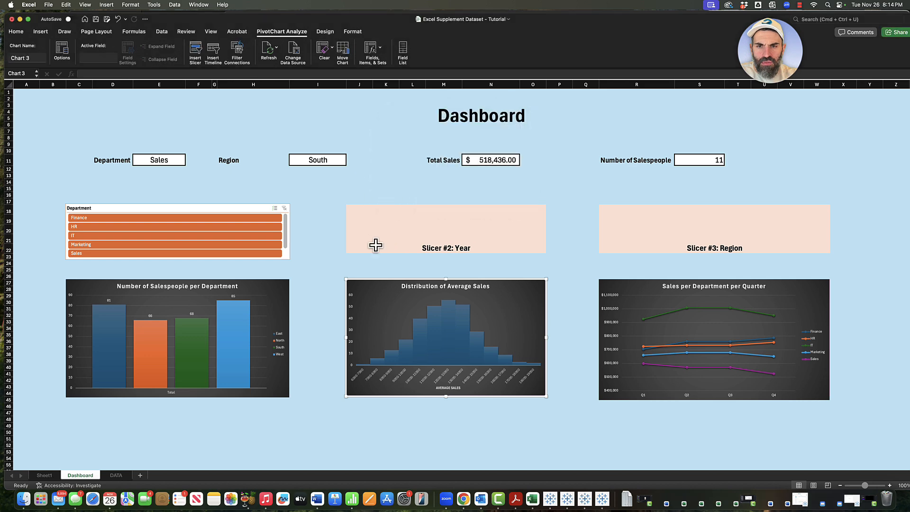
Examine the columns of the source table on Sheet1, especially High/Low Performer, as a possible slicer field.
click(43, 475)
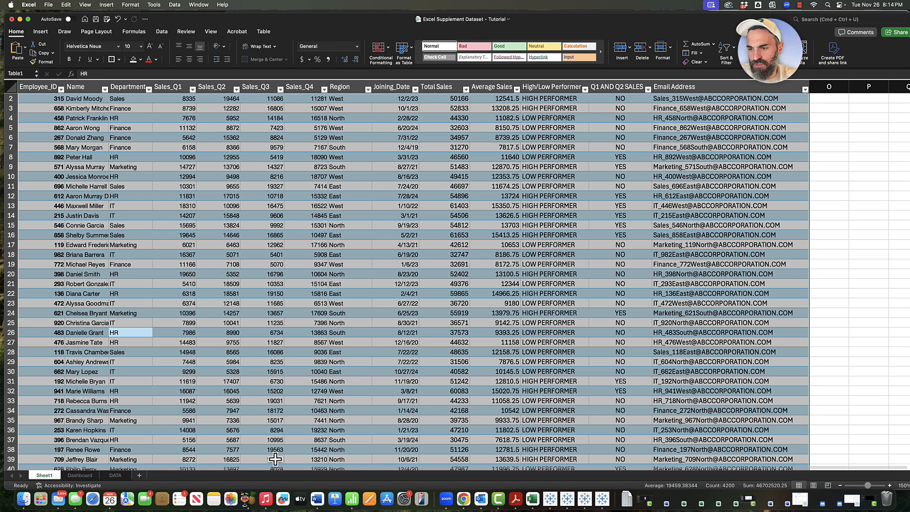
click(81, 475)
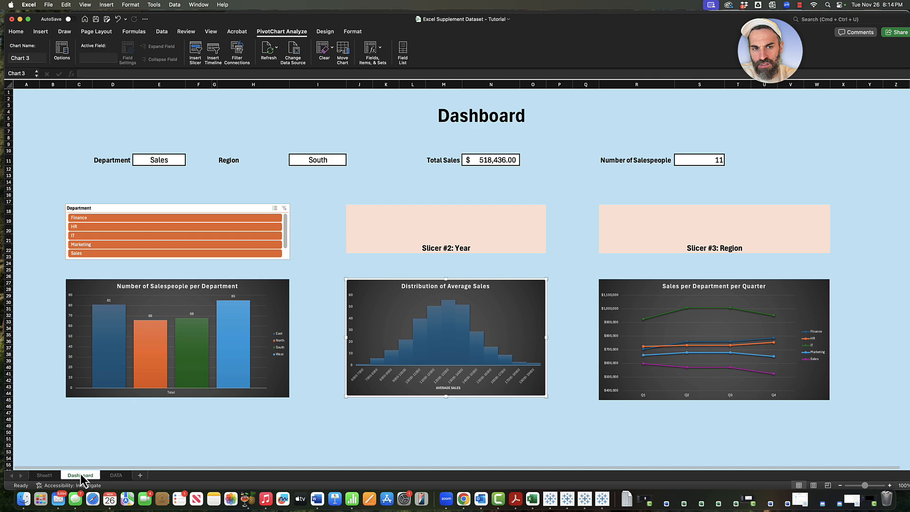
click(44, 475)
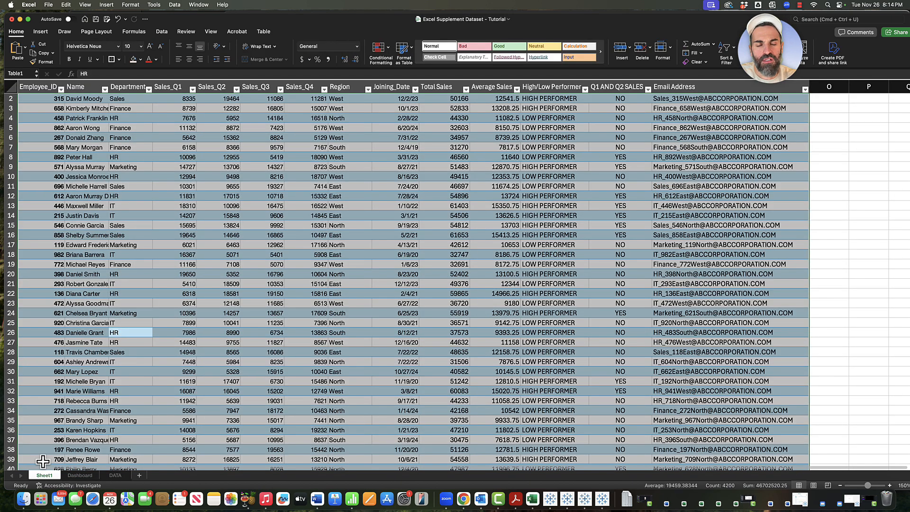
click(565, 146)
click(560, 108)
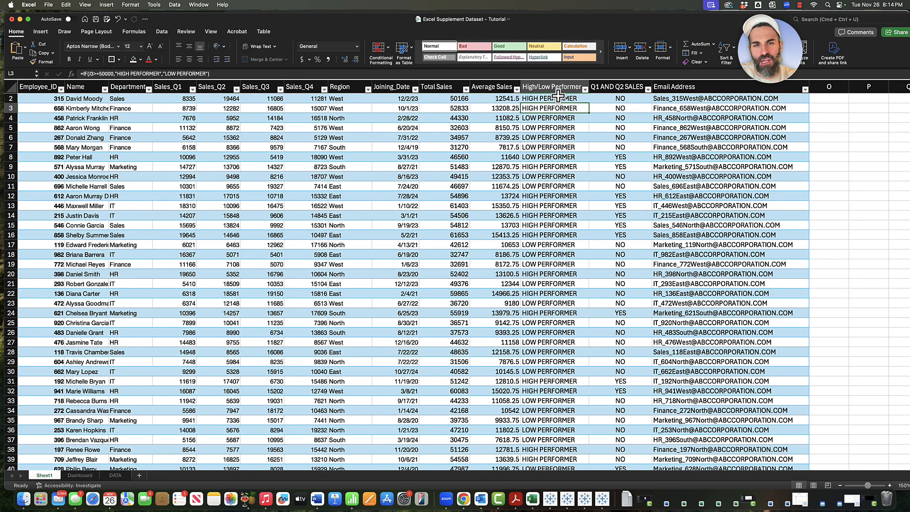
click(559, 98)
Change the second slicer placeholder text on the Dashboard sheet to "Slicer #2: High/Low Performers".
click(77, 475)
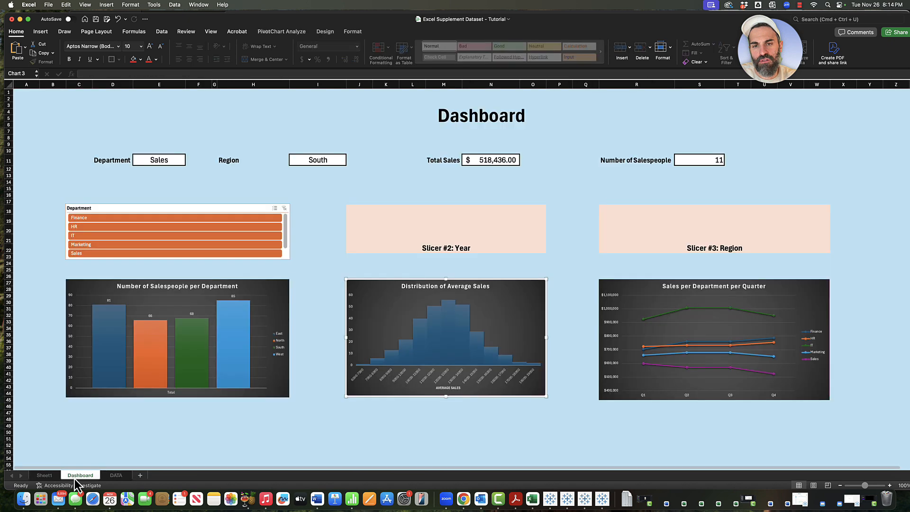
click(445, 226)
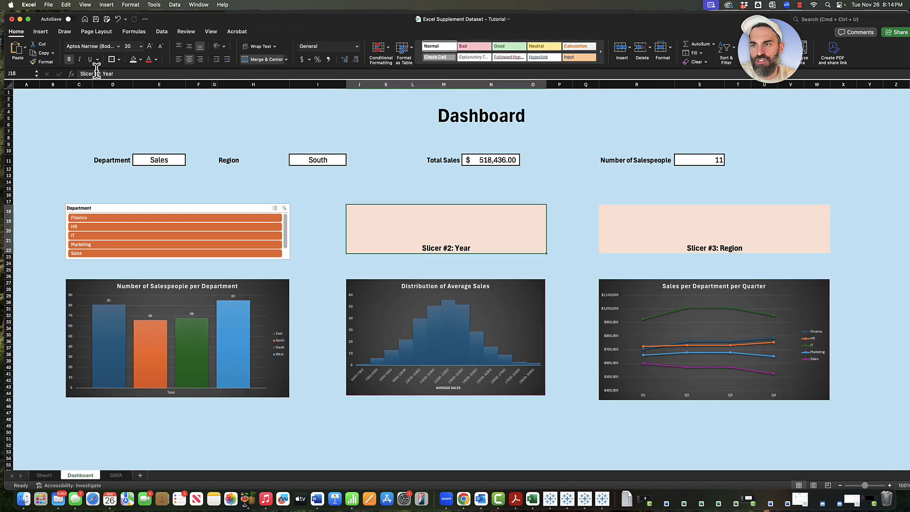
click(156, 73)
key(BackSpace)
key(BackSpace)
key(BackSpace)
key(BackSpace)
text(H)
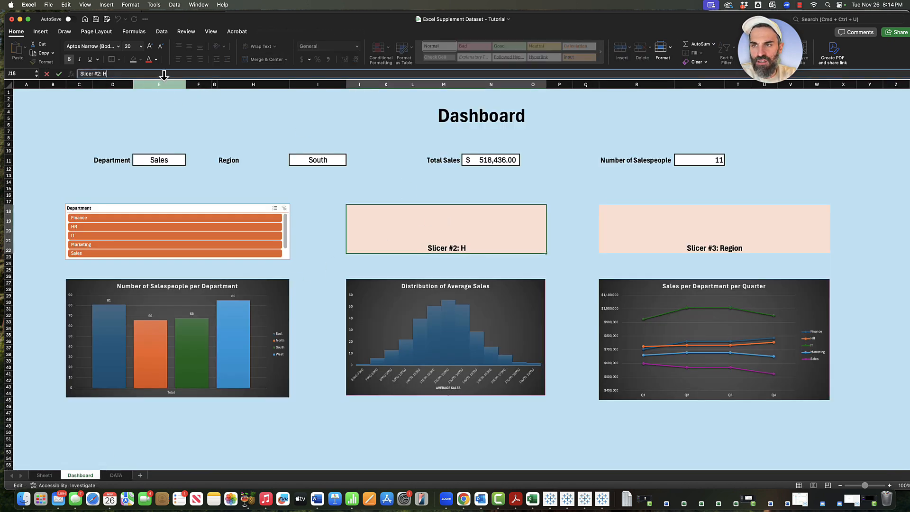
text(igh/Low Performers)
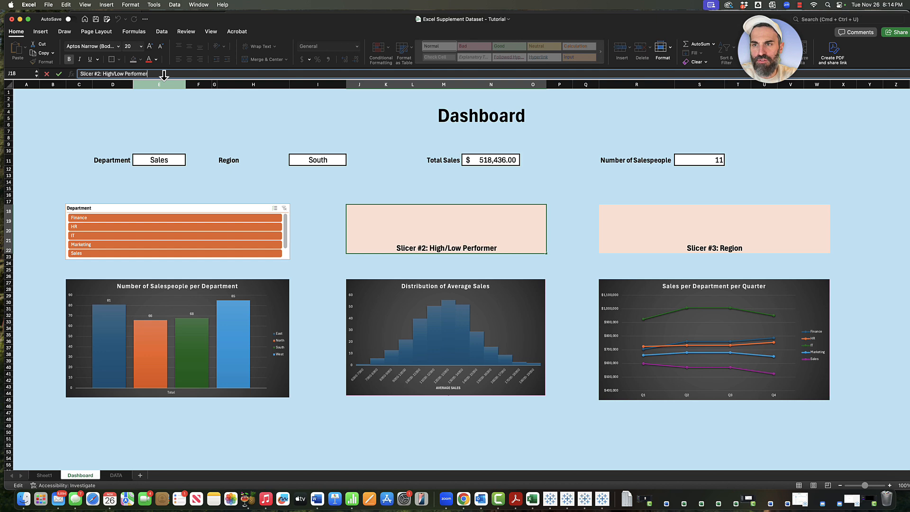
key(Return)
Insert a High/Low Performer slicer from the Distribution of Average Sales chart.
click(362, 284)
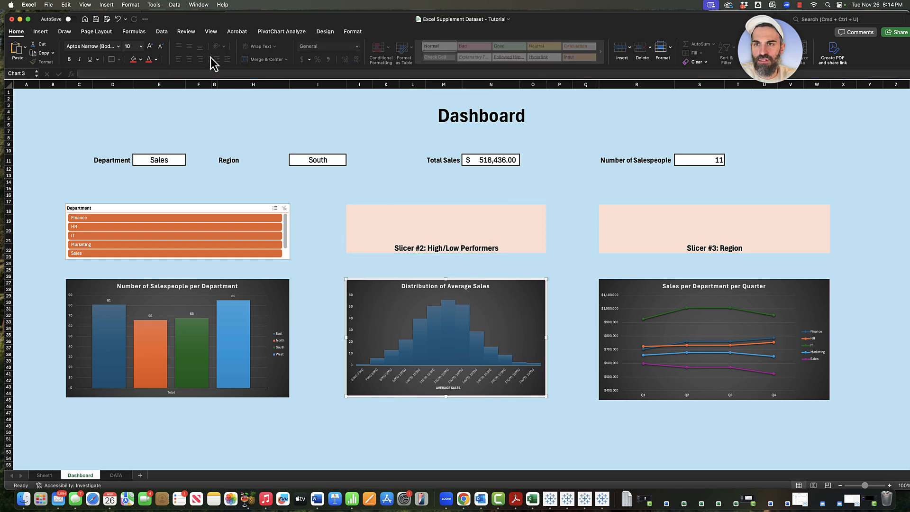
click(280, 31)
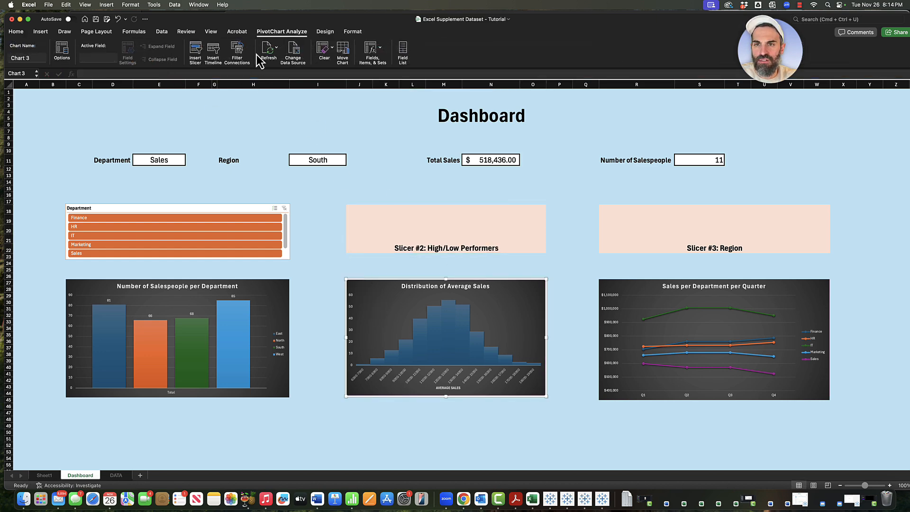
click(195, 50)
scroll(400, 143, down, 4)
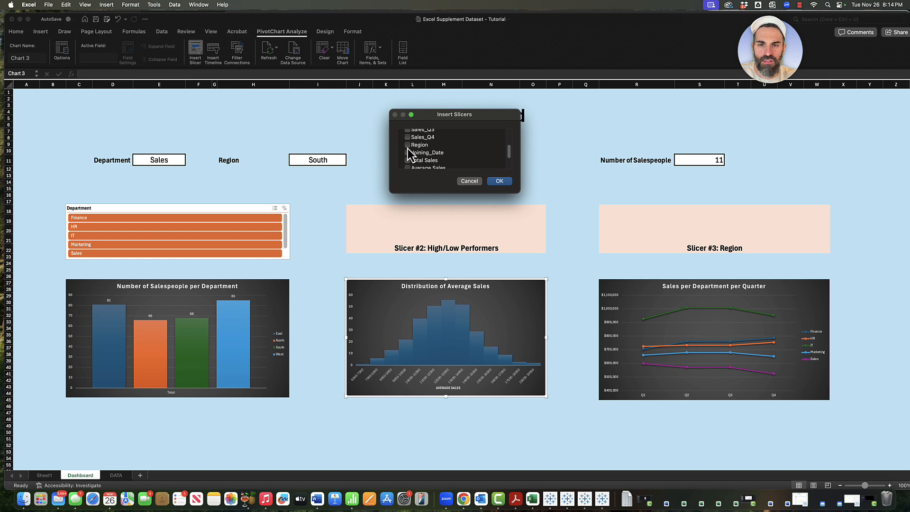
scroll(408, 149, down, 1)
click(404, 152)
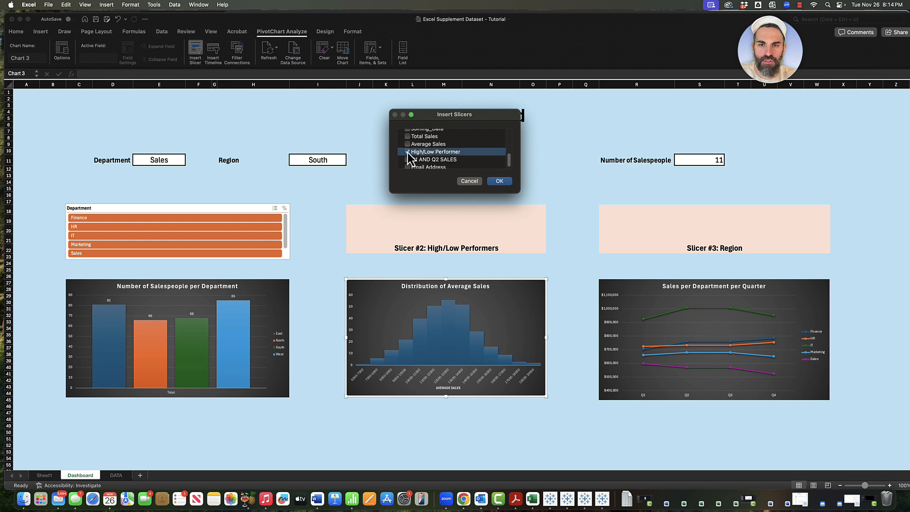
click(500, 183)
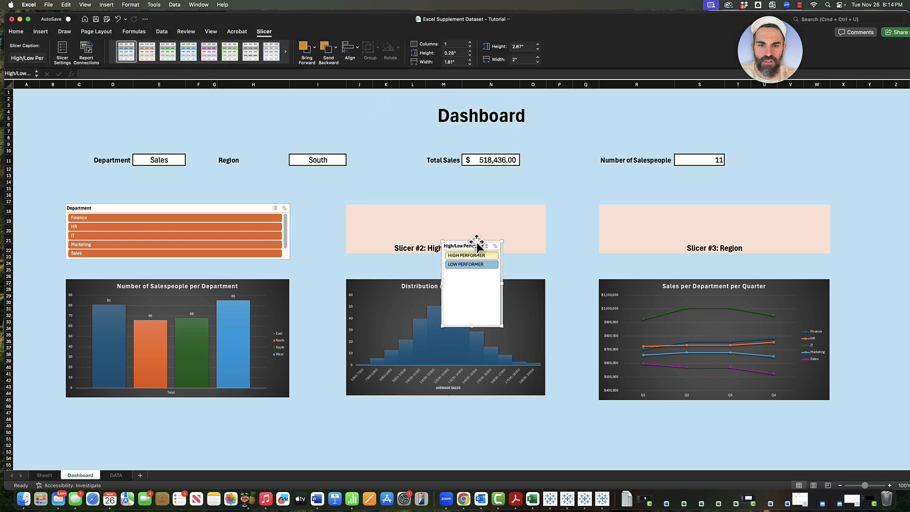
Move and resize the High/Low Performer slicer to cover the second placeholder, and apply the dark orange slicer style.
drag(478, 245, 382, 209)
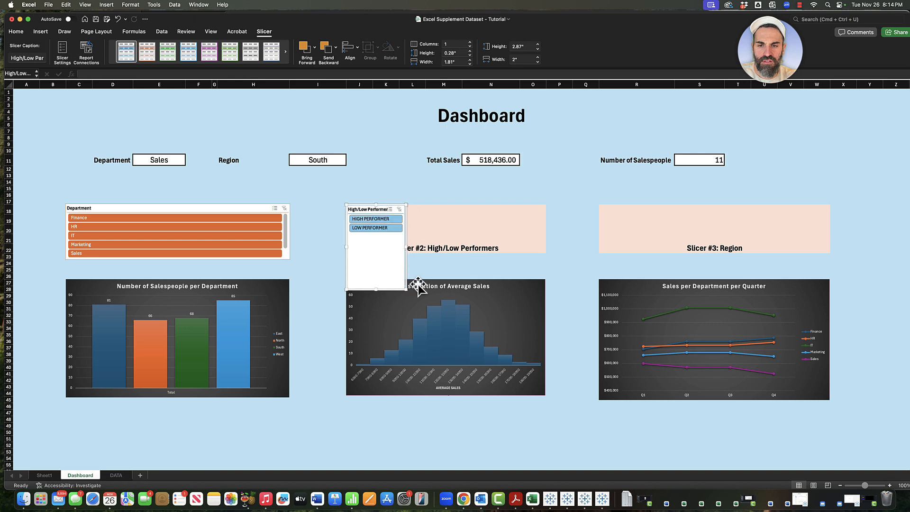
drag(406, 289, 547, 253)
click(152, 55)
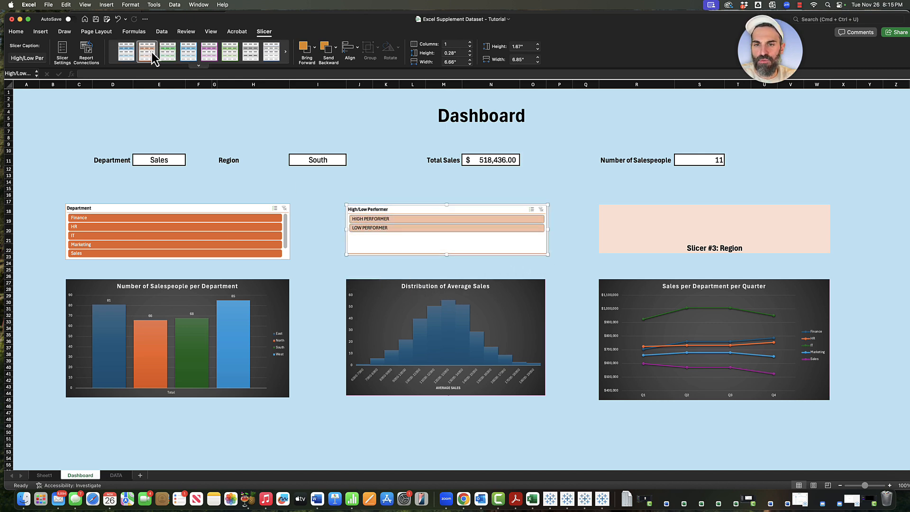
click(286, 51)
click(189, 51)
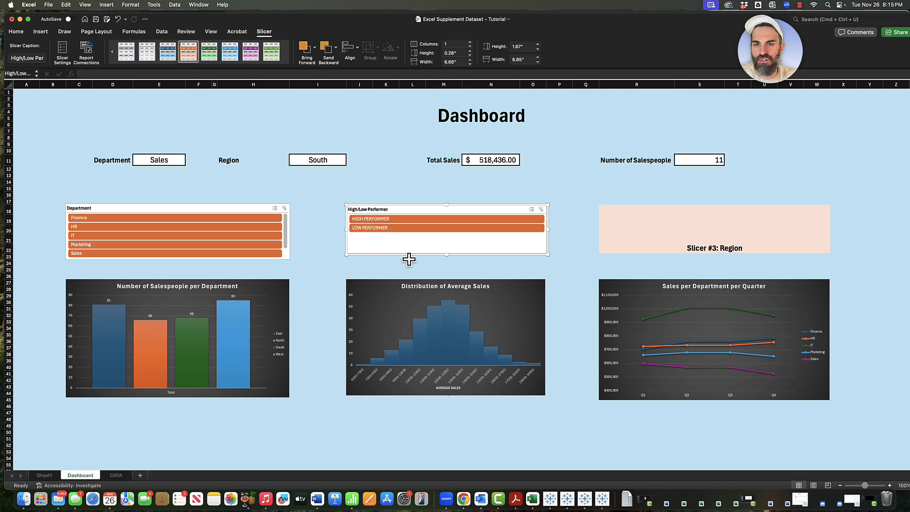
click(399, 183)
Connect the High/Low Performer slicer to PivotTable10, PivotTable11 and PivotTable12 through its report connections.
right_click(403, 251)
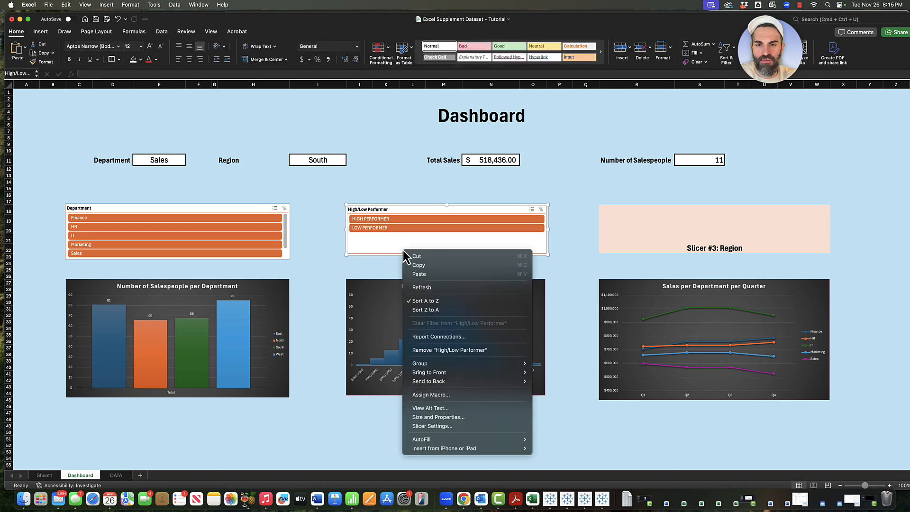
click(434, 337)
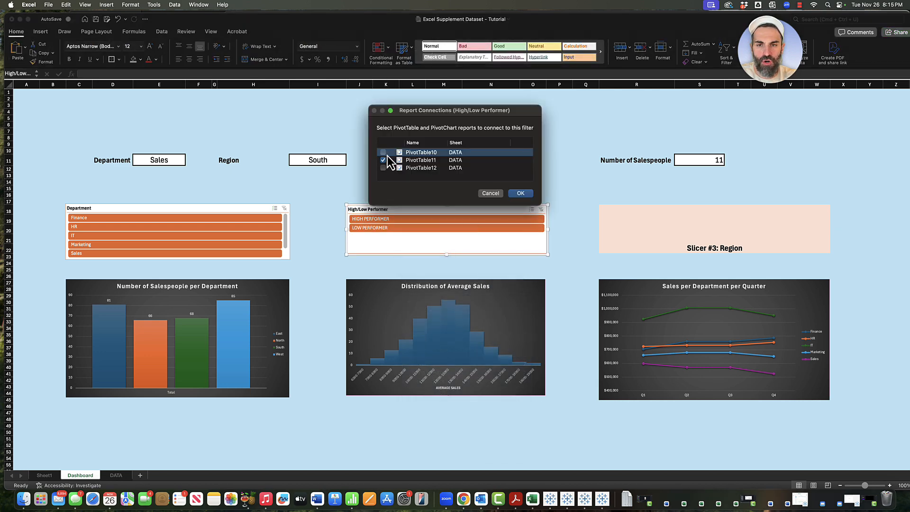
click(513, 194)
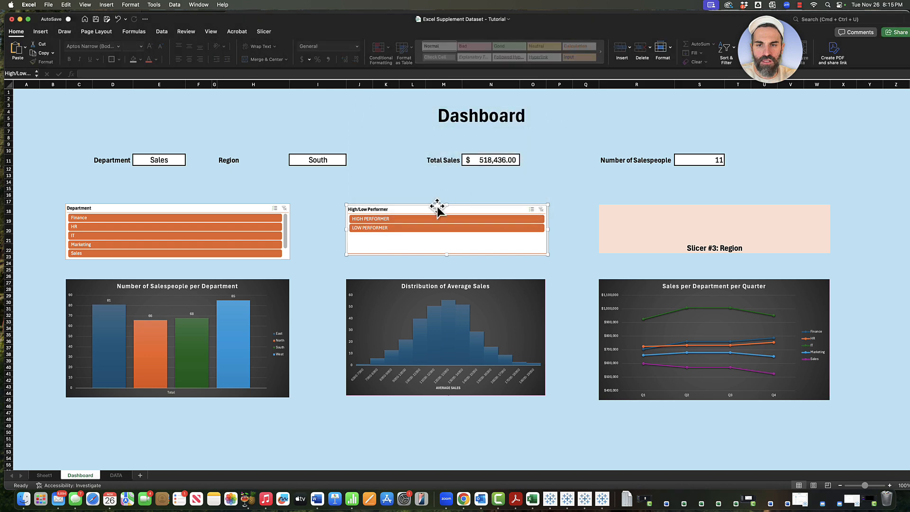
Test the High/Low Performer slicer by switching between low and high performers, and clear its filter.
click(380, 230)
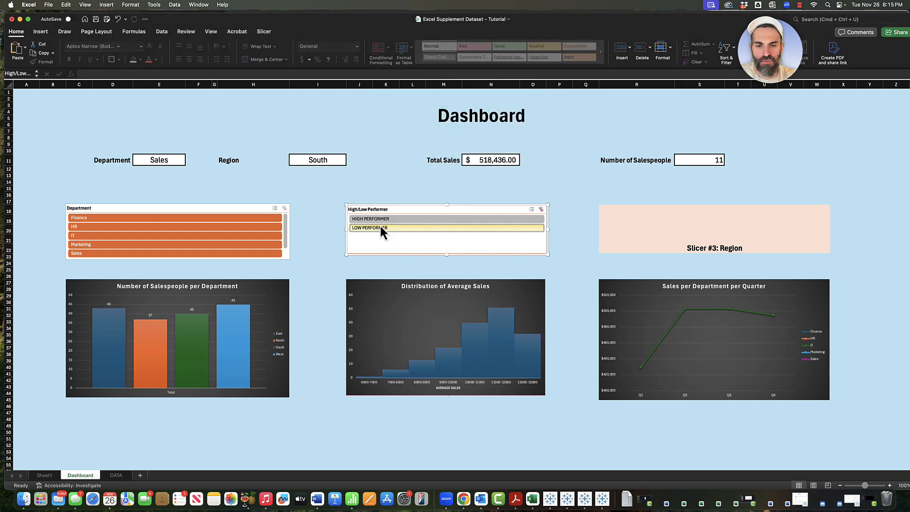
click(382, 218)
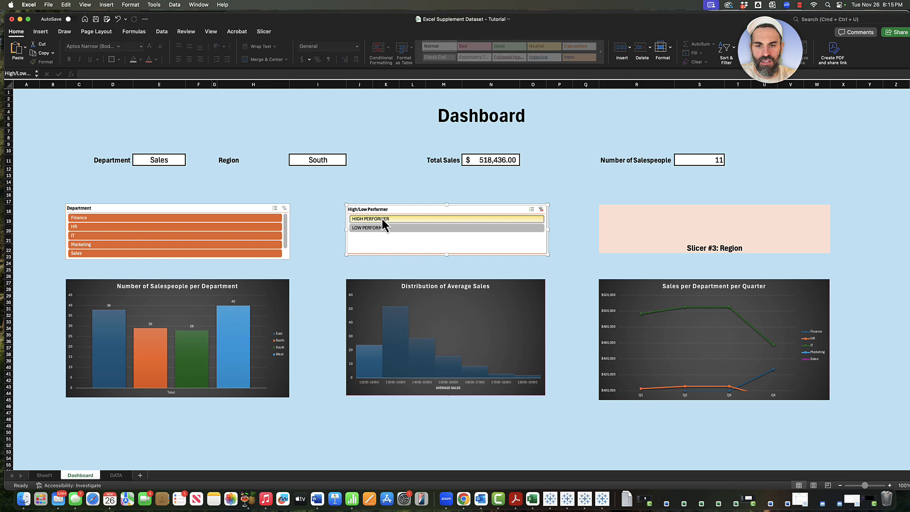
click(374, 228)
click(377, 220)
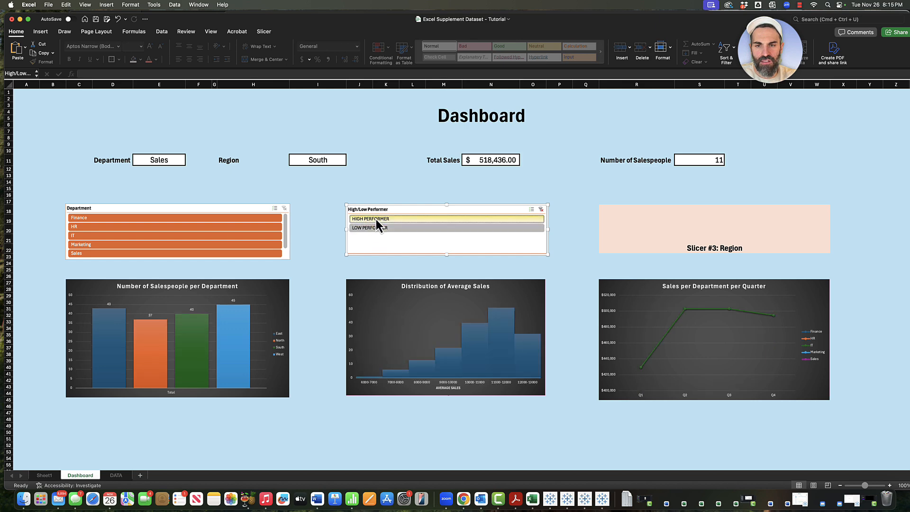
click(391, 189)
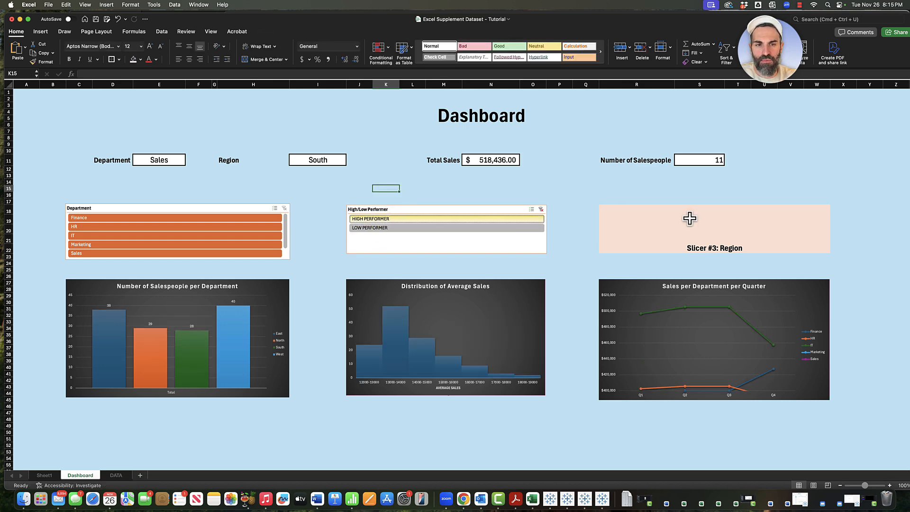
click(541, 209)
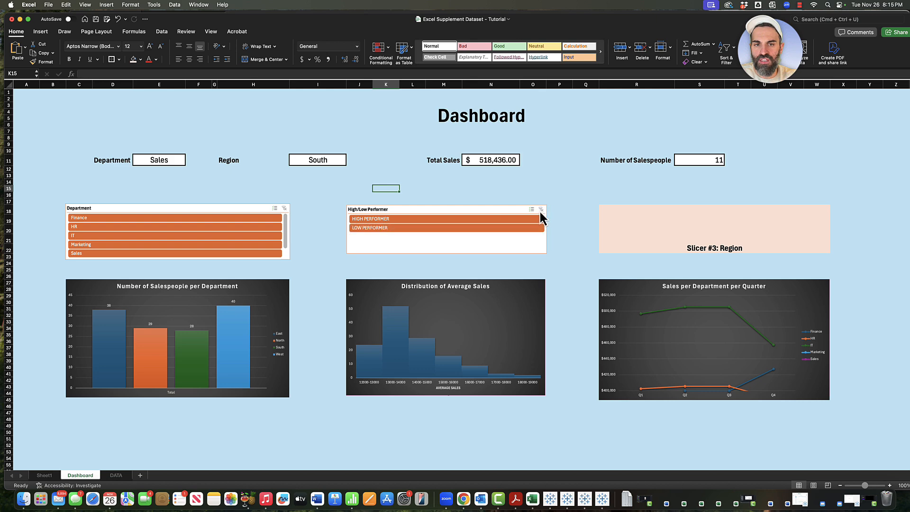
Try to insert a Region slicer from the Sales per Department per Quarter chart.
click(689, 300)
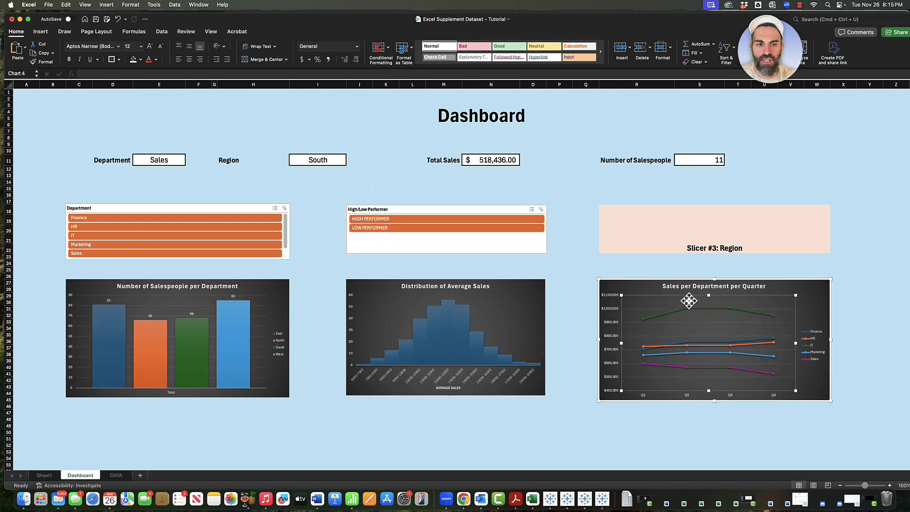
click(295, 33)
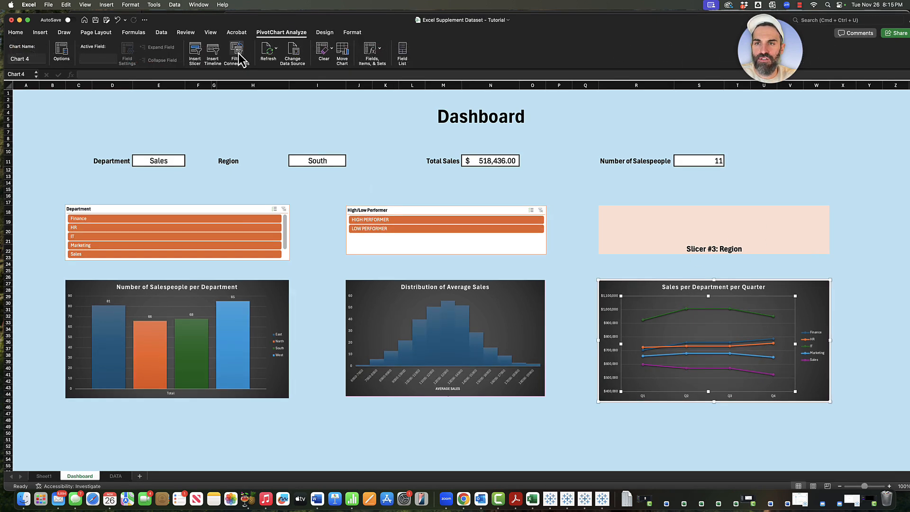
click(195, 52)
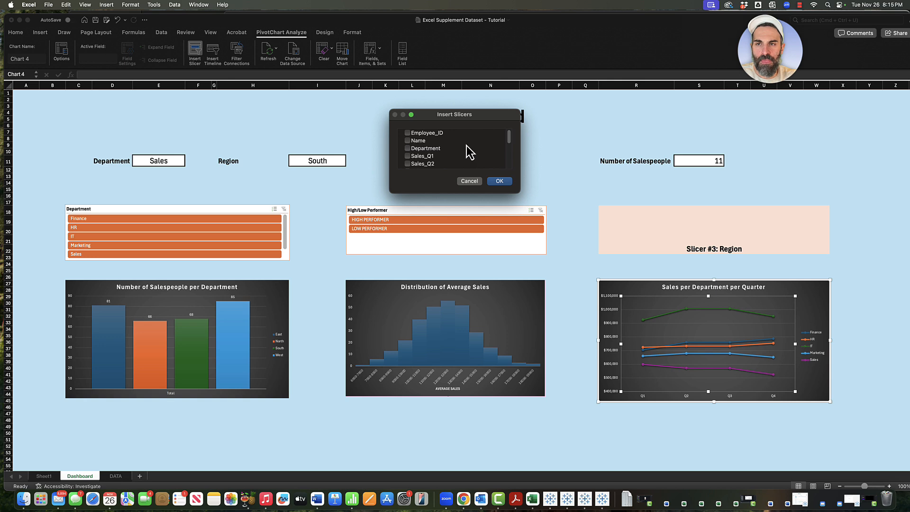
scroll(510, 147, down, 5)
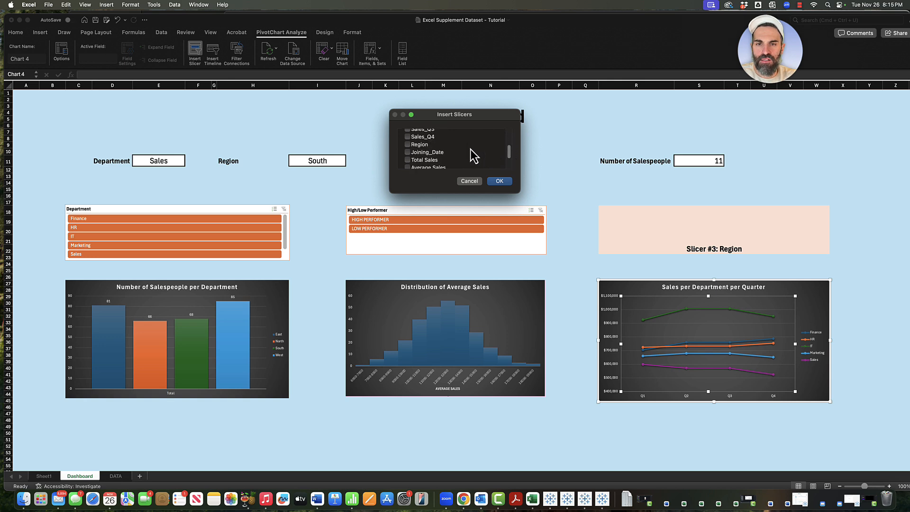
click(455, 145)
click(507, 179)
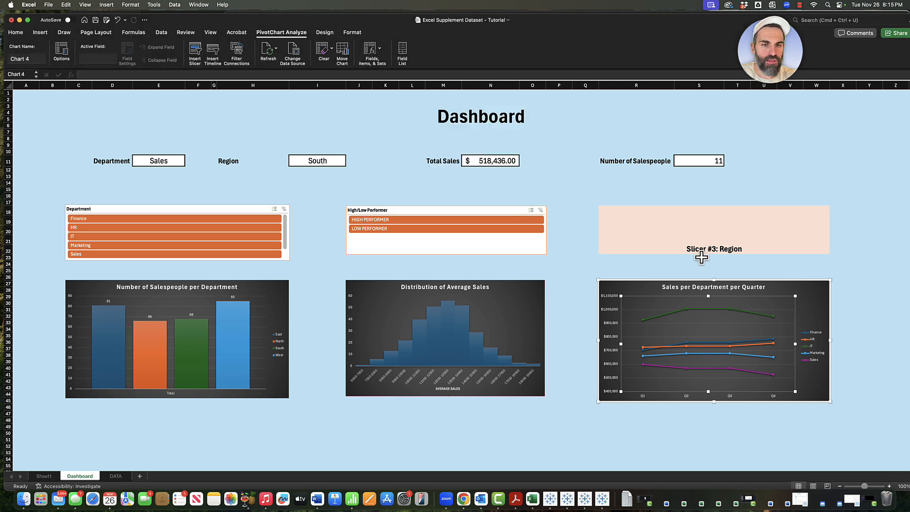
click(696, 244)
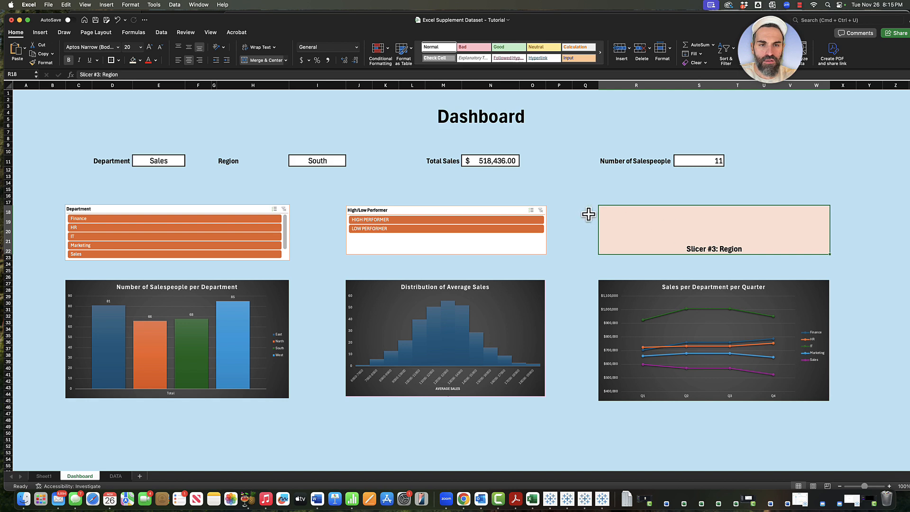
Insert a slicer for the Region field from the Sales per Department per Quarter chart.
click(615, 288)
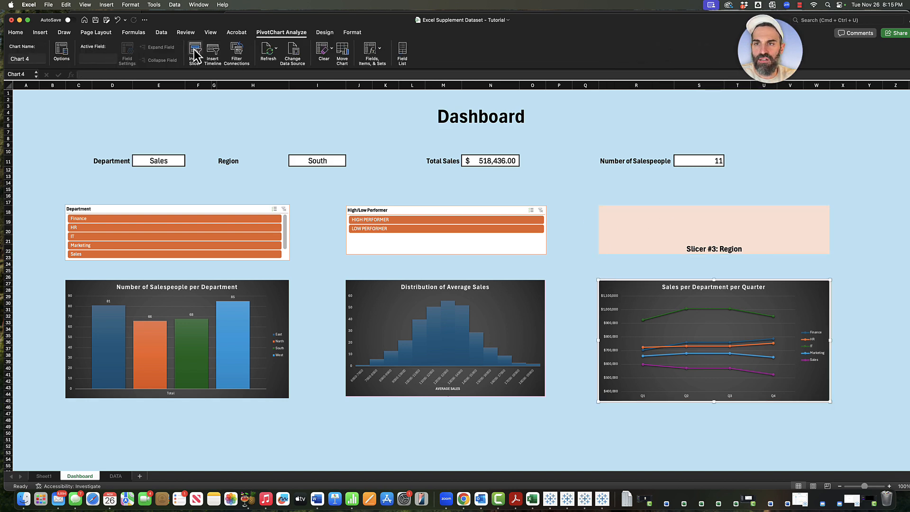
click(194, 51)
scroll(458, 146, down, 5)
scroll(421, 155, up, 2)
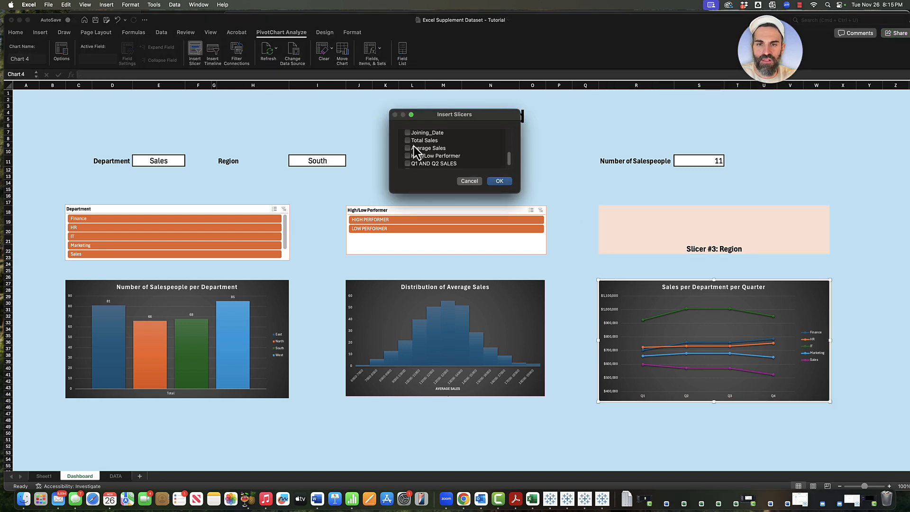
click(496, 184)
Apply the dark orange slicer style to the Region slicer, and move and resize it to about 1.72" by 7.9" over the third placeholder.
click(286, 52)
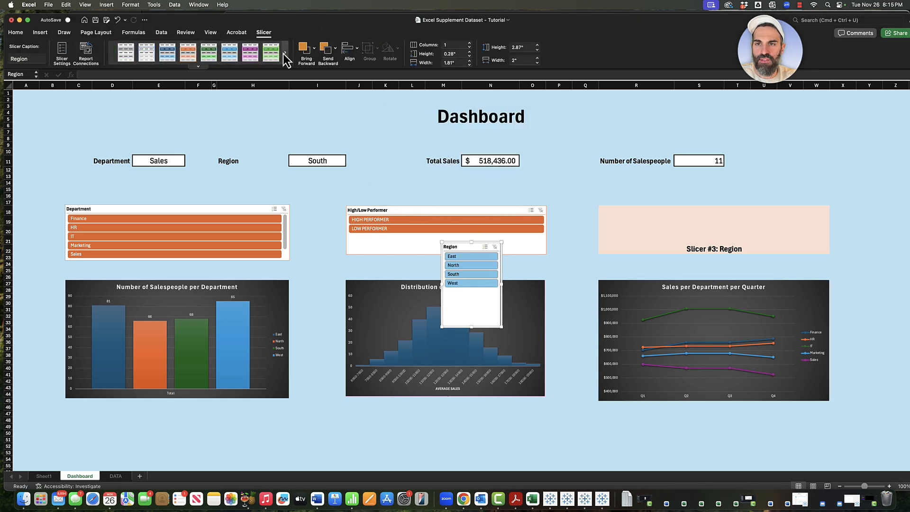
click(187, 53)
drag(496, 327, 607, 301)
drag(538, 243, 694, 205)
drag(764, 263, 829, 257)
Connect the Region slicer to PivotTable10, PivotTable11 and PivotTable12 through its report connections.
right_click(678, 210)
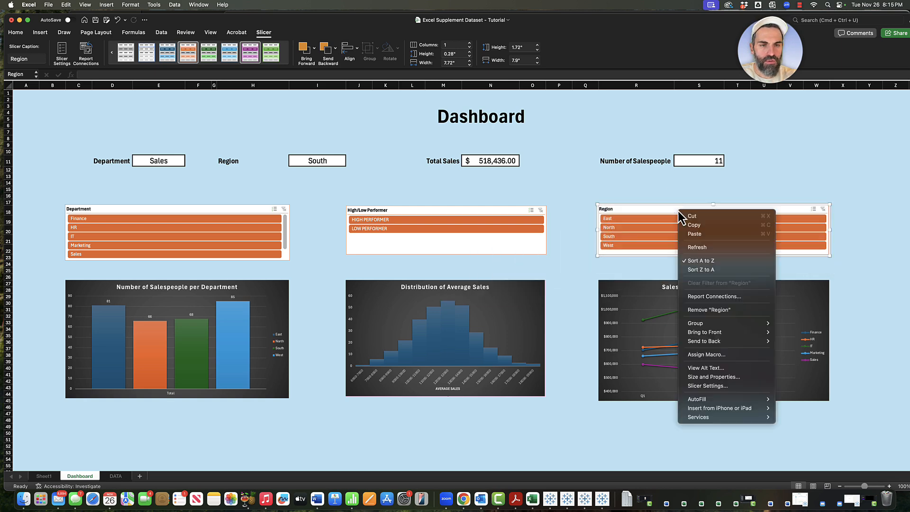
click(706, 298)
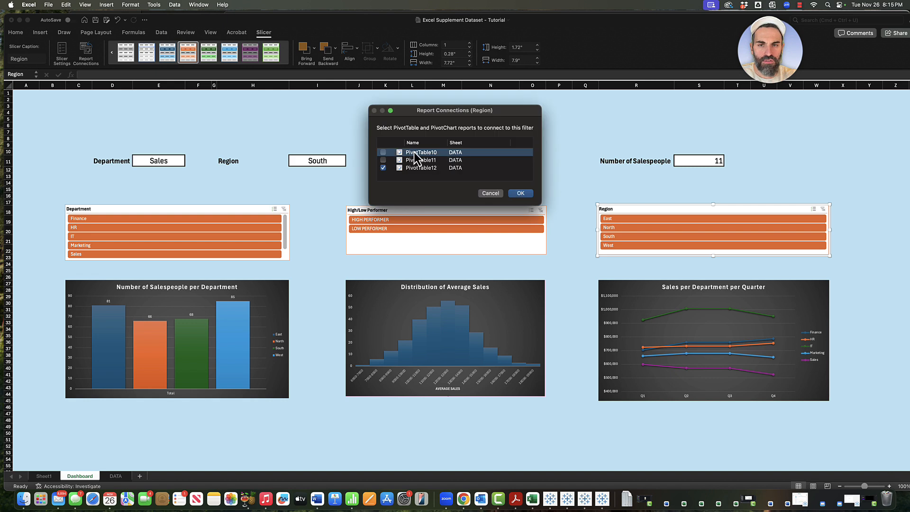
click(520, 195)
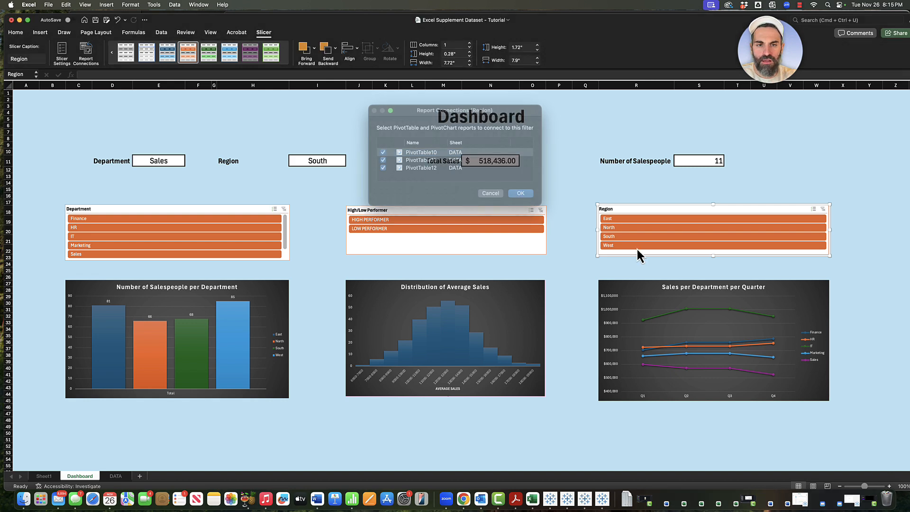
click(638, 190)
Test the slicers together by filtering to the South region, HIGH PERFORMER and the IT department, and clear all three filters.
click(634, 238)
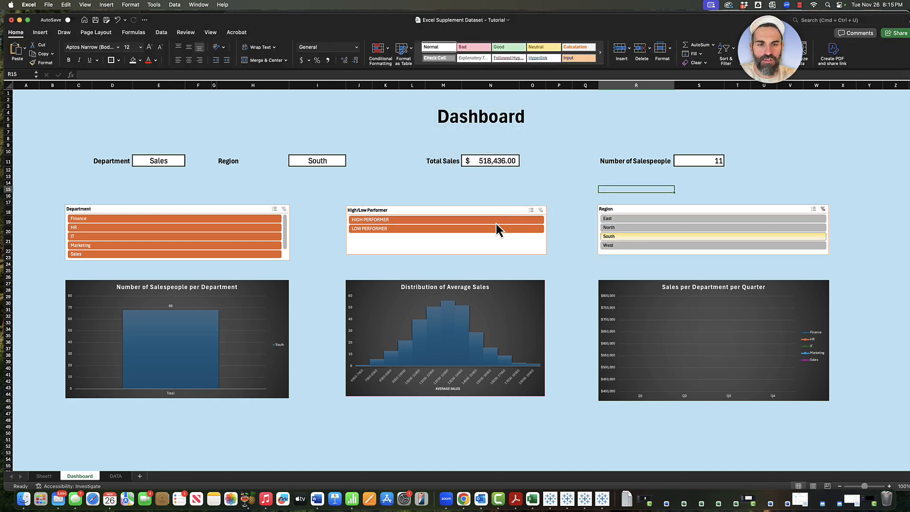
click(469, 220)
click(187, 237)
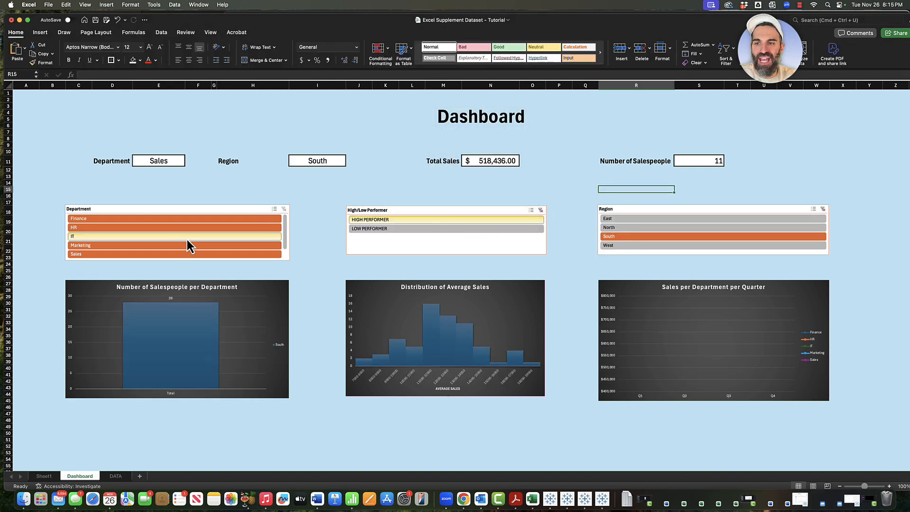
click(284, 209)
click(541, 210)
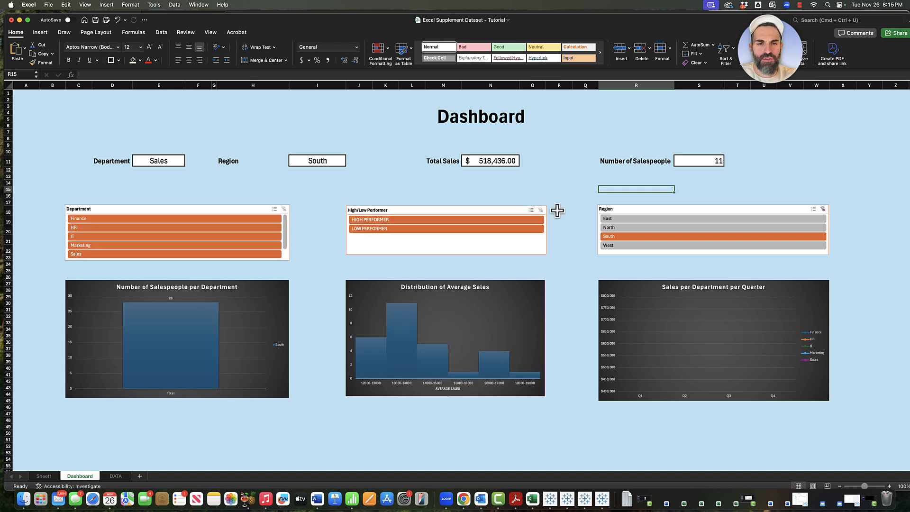
click(823, 209)
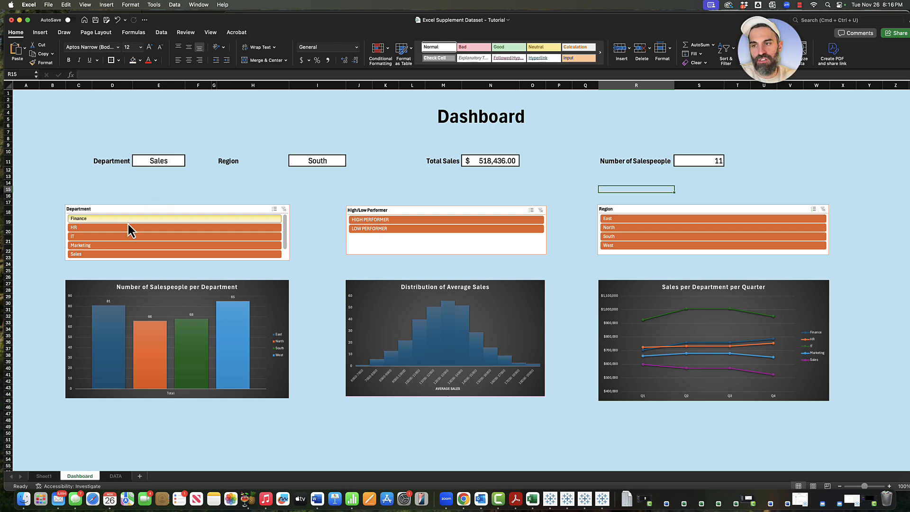
Check how the charts respond to the IT department, HIGH PERFORMER and North region filters, and clear every slicer.
click(108, 236)
click(377, 220)
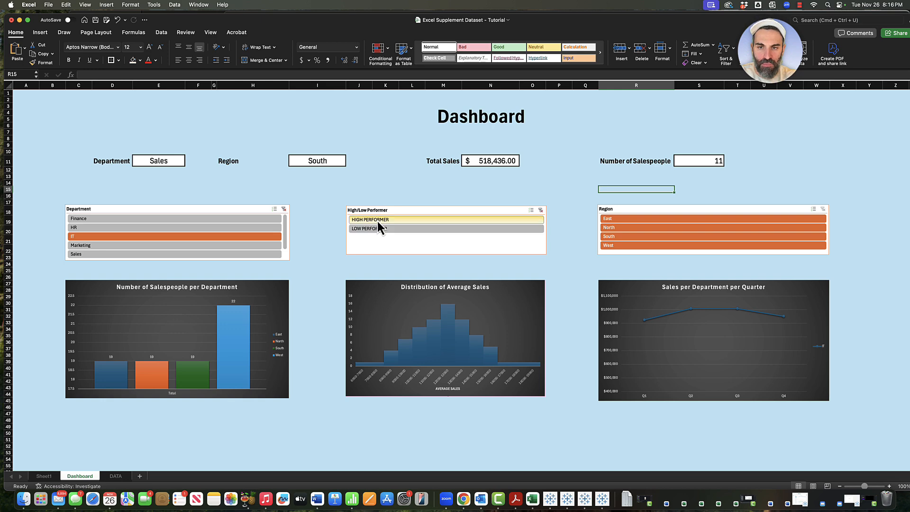
click(609, 228)
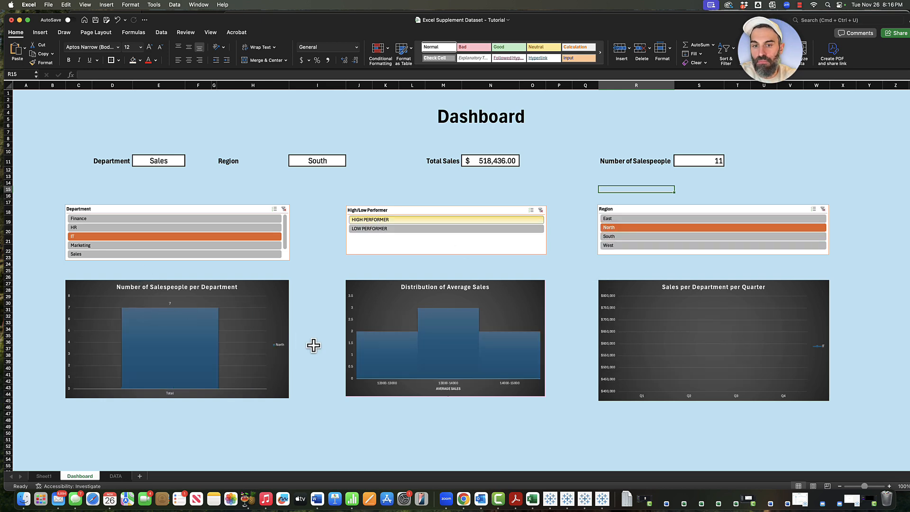
click(232, 236)
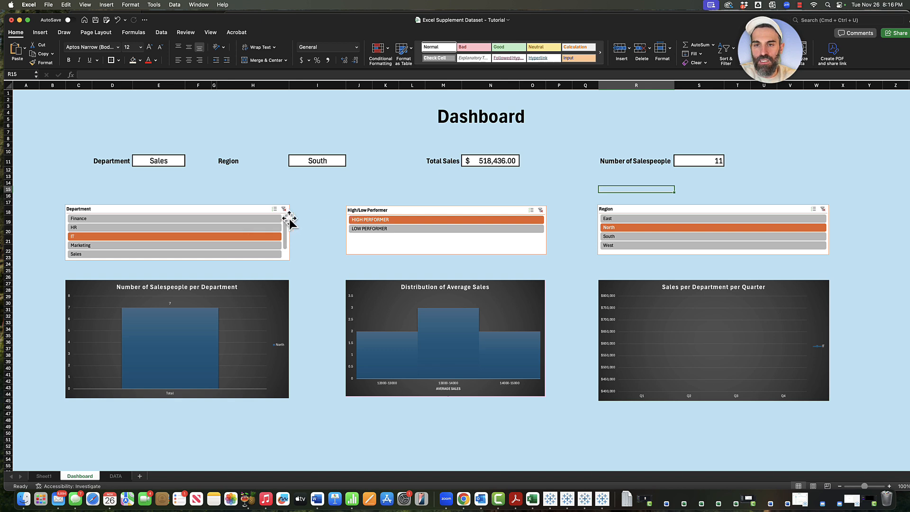
click(284, 209)
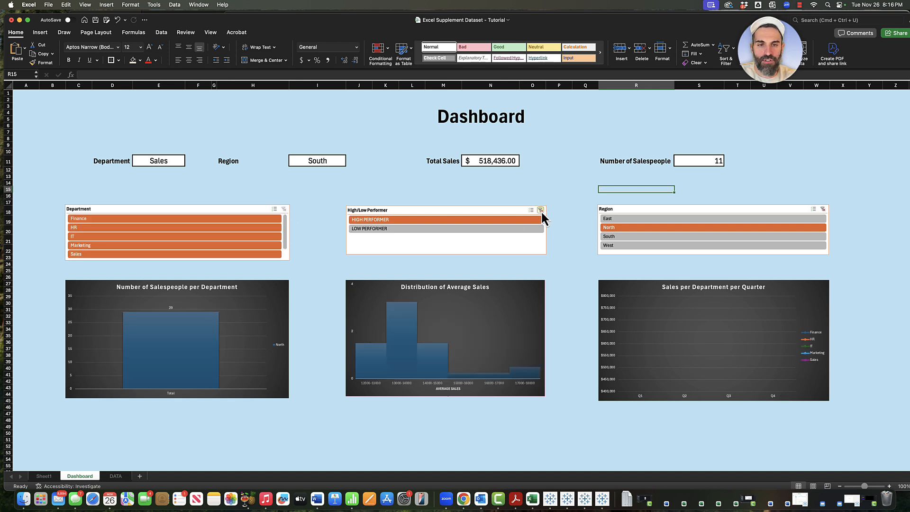
click(541, 210)
click(824, 209)
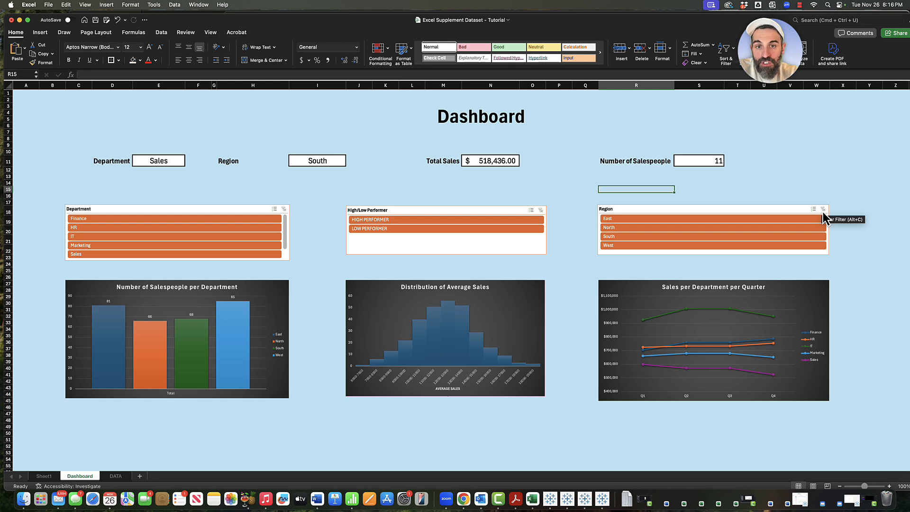
click(844, 162)
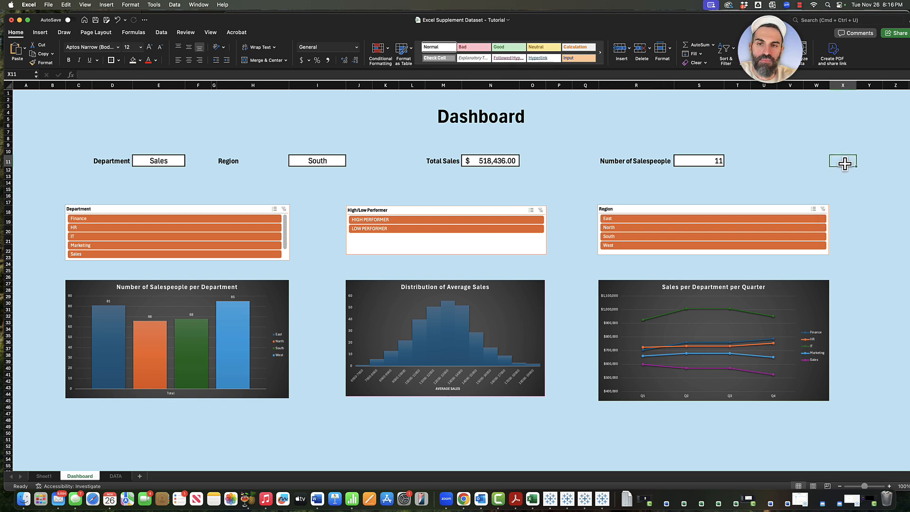
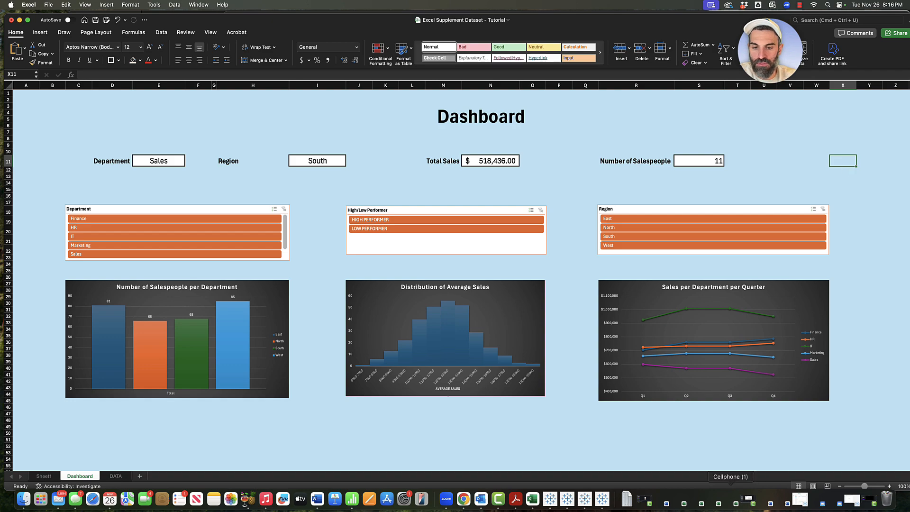
Switch to Chrome to review the Excel workshop dataset request in the ChatGPT conversation, and return to the Excel dashboard.
click(464, 498)
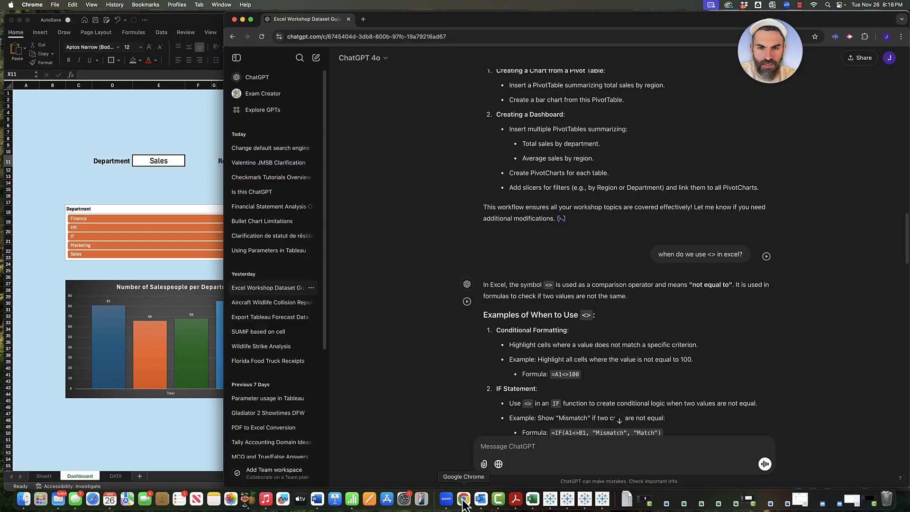
scroll(595, 332, up, 7)
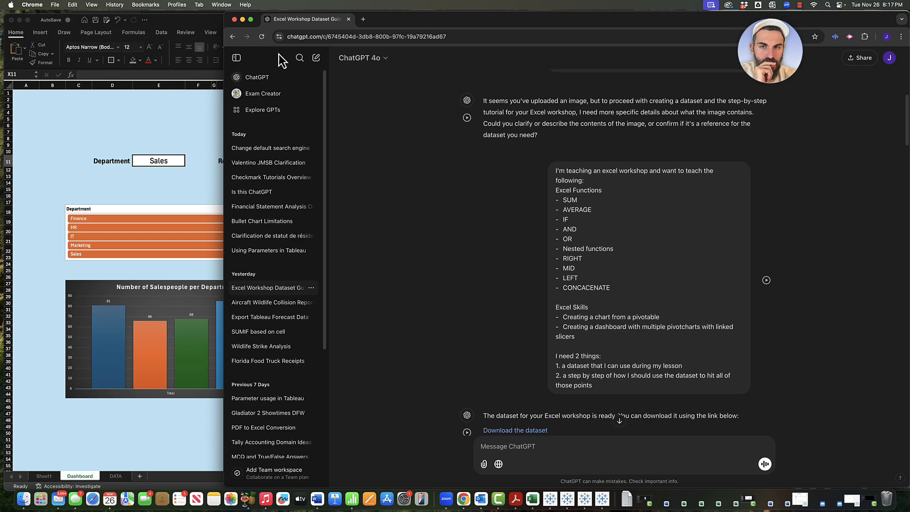
click(243, 20)
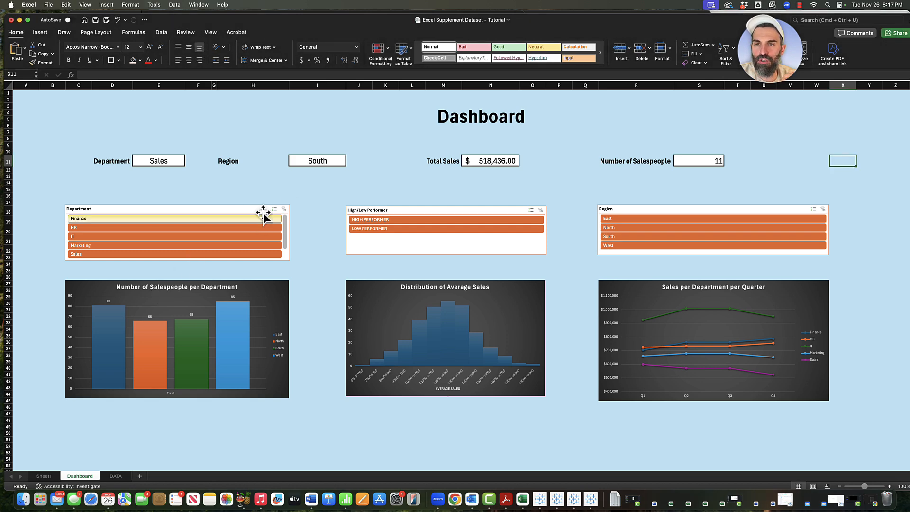
click(310, 196)
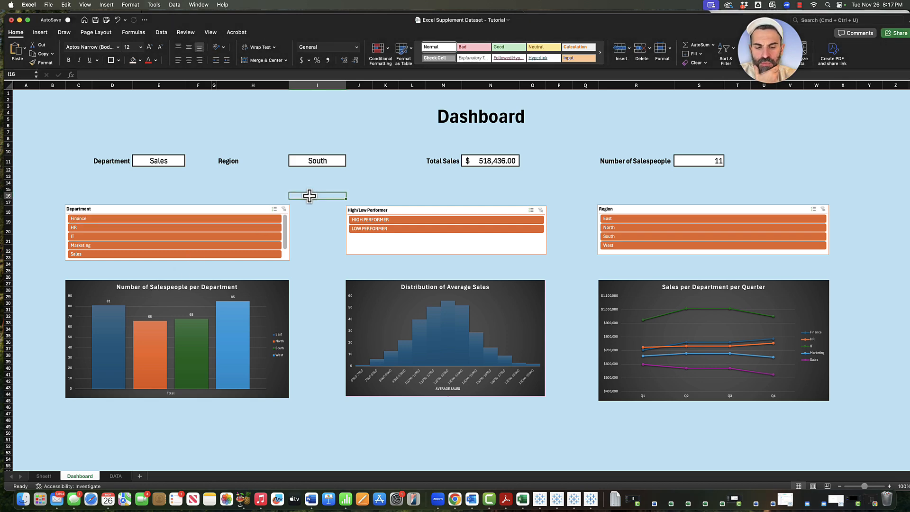
Examine the employee dataset on Sheet1, going through the Name column down to the last rows.
click(44, 476)
scroll(619, 242, up, 1)
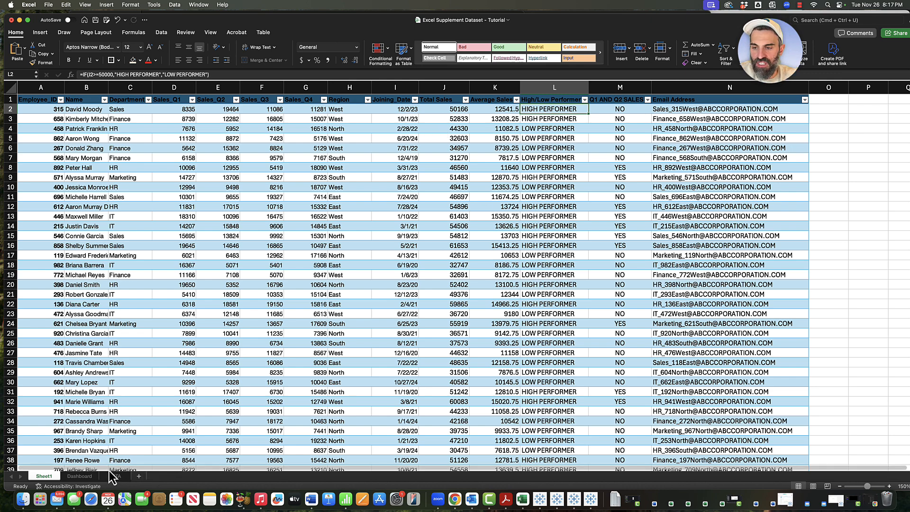
scroll(109, 471, right, 1)
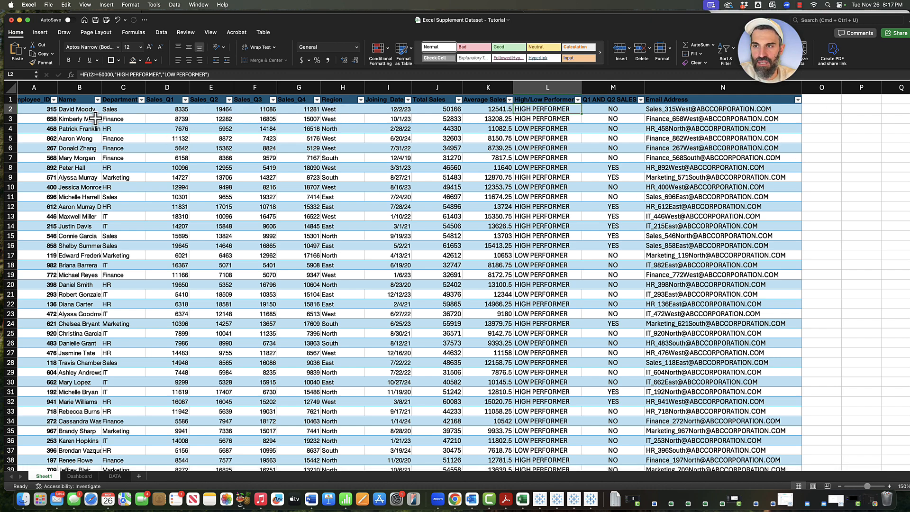
drag(77, 109, 71, 400)
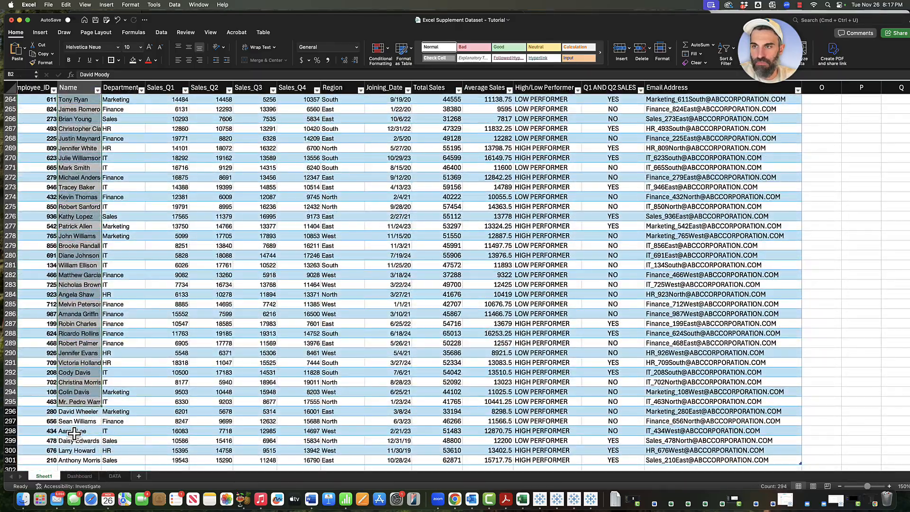
scroll(119, 319, up, 20)
click(123, 293)
scroll(124, 289, up, 15)
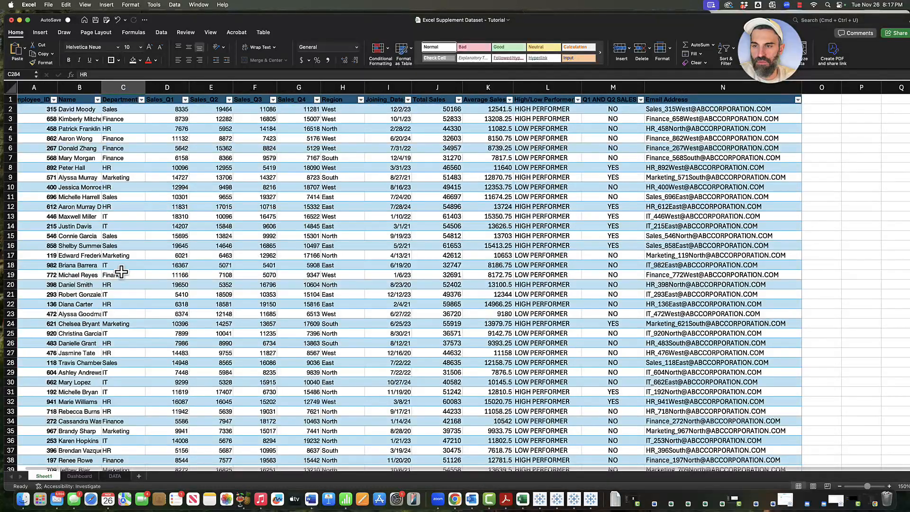
Add a new worksheet and enter =RANDBETWEEN(0,100) in cell A1.
click(138, 476)
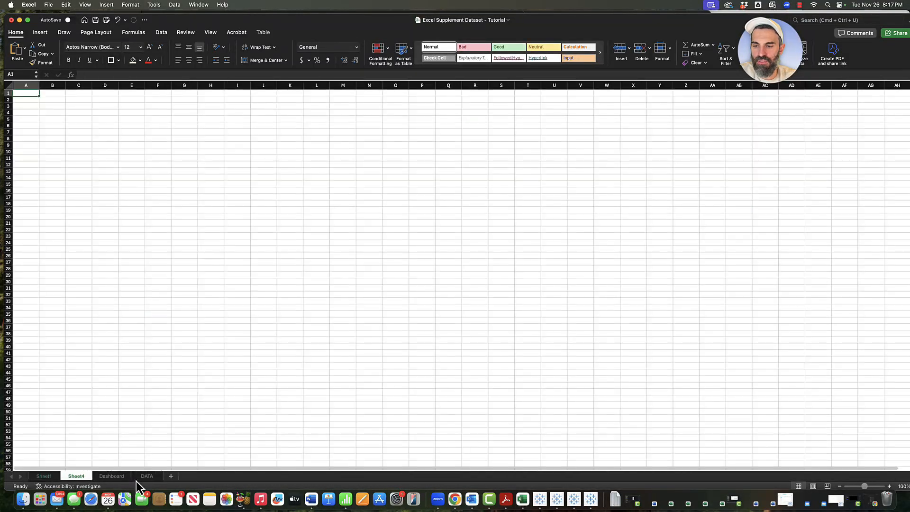
drag(868, 487, 872, 487)
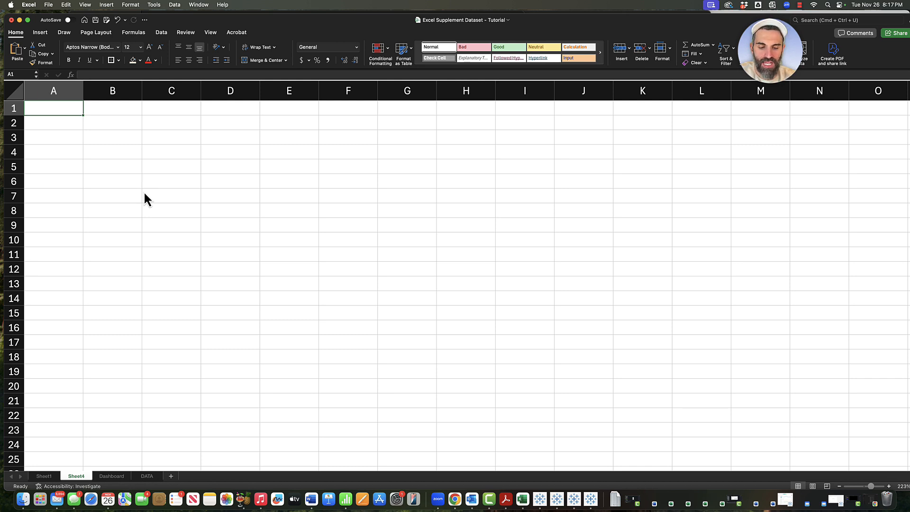
text(=ran)
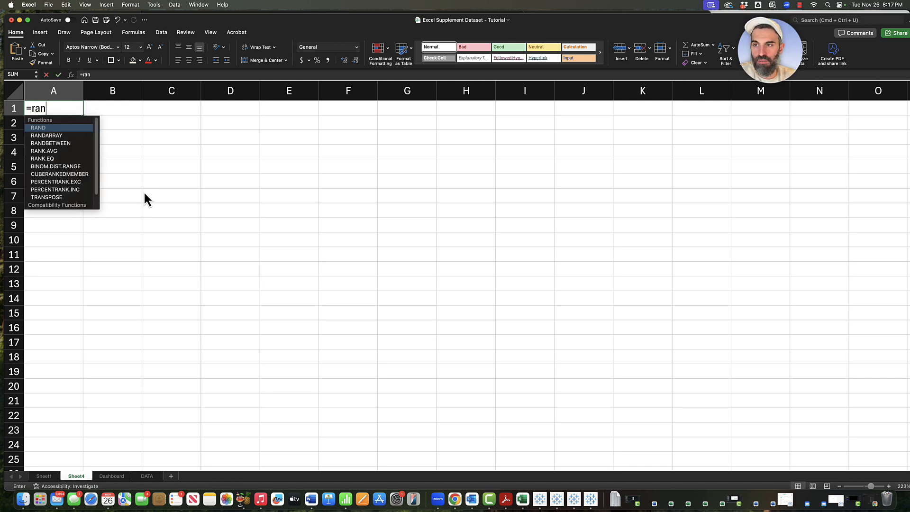
text(dbetween()
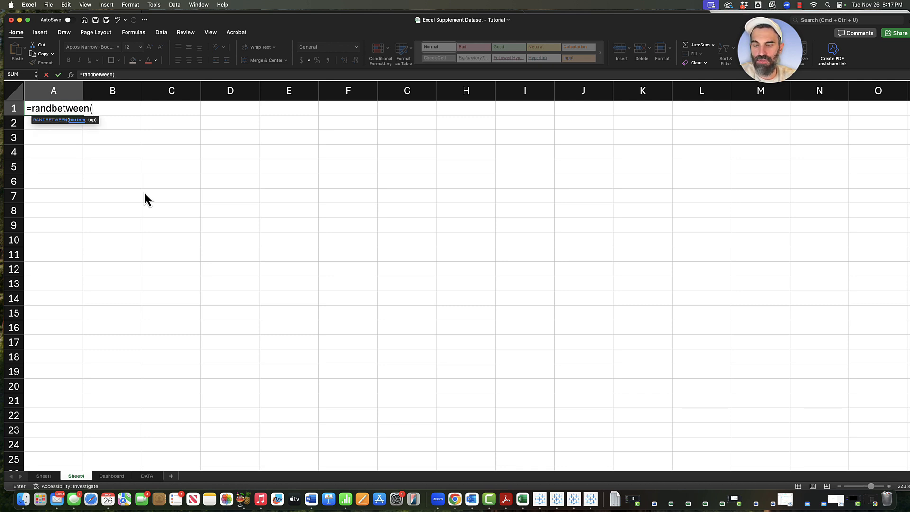
text(1,100))
key(Return)
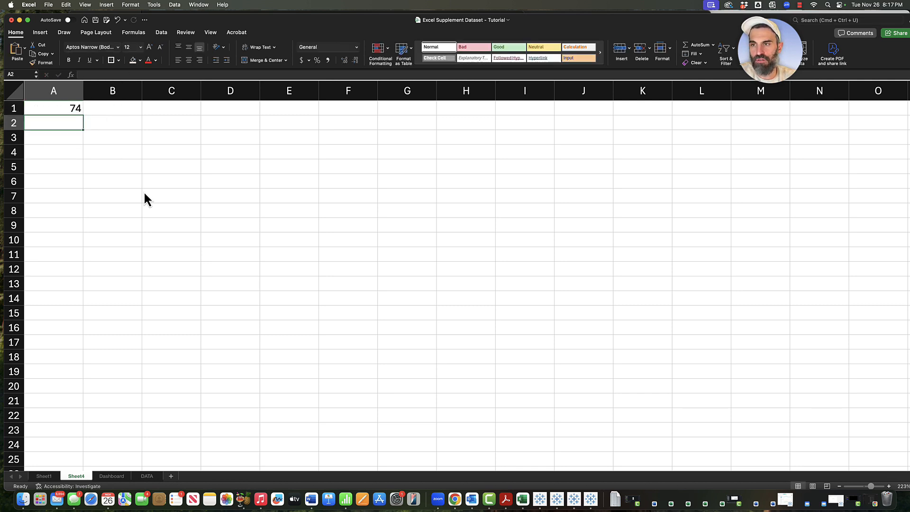
Copy the RANDBETWEEN formula from A1 into the whole A1:D10 range.
click(77, 110)
key(super+c)
drag(78, 109, 250, 234)
key(super+v)
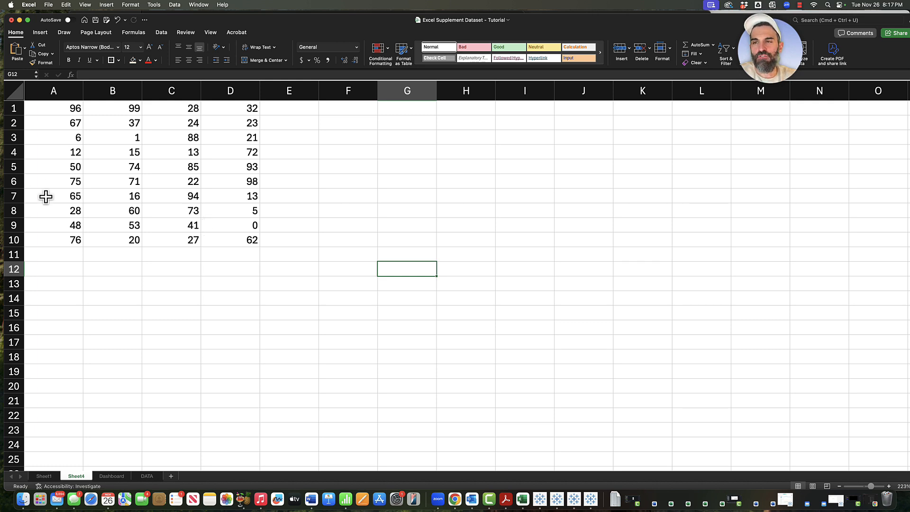
drag(67, 109, 233, 240)
Enter the labels AVERAGE, TOTAL, ST DEV and VARIANCE in cells G4 to G7.
click(390, 163)
click(394, 151)
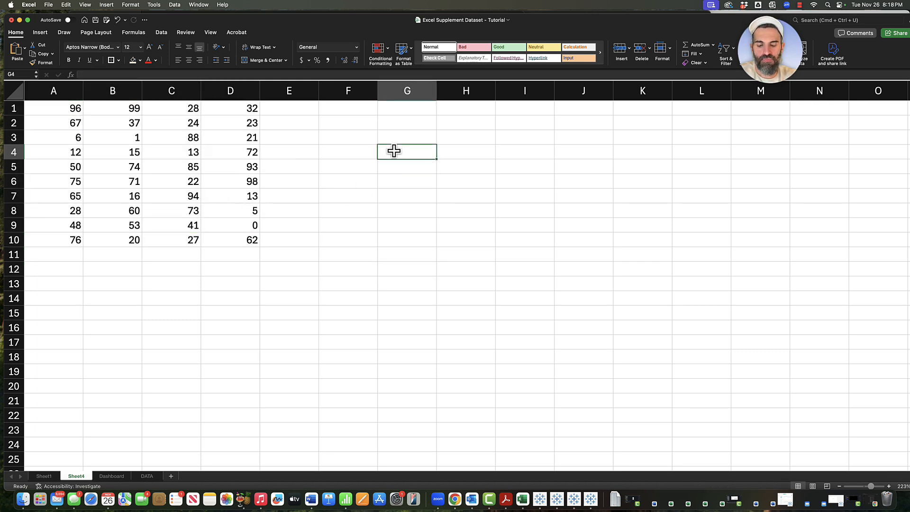
text(AVERAGE)
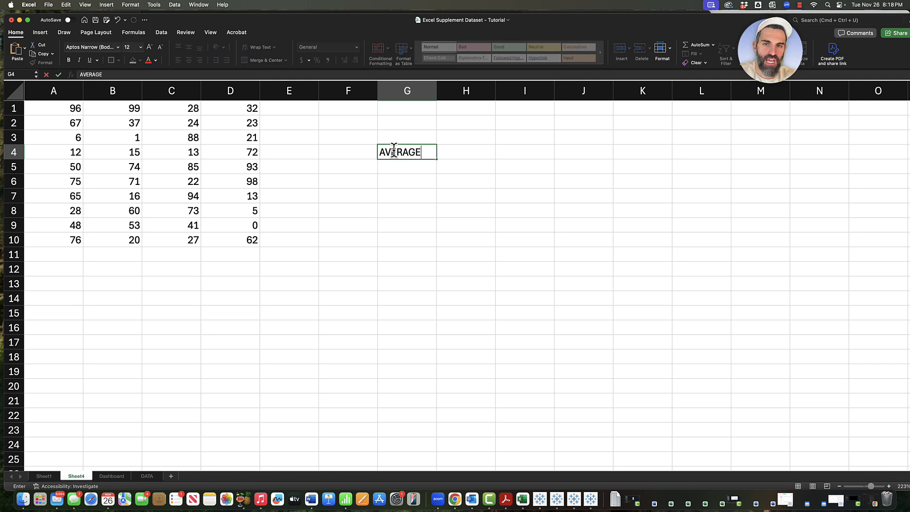
key(Return)
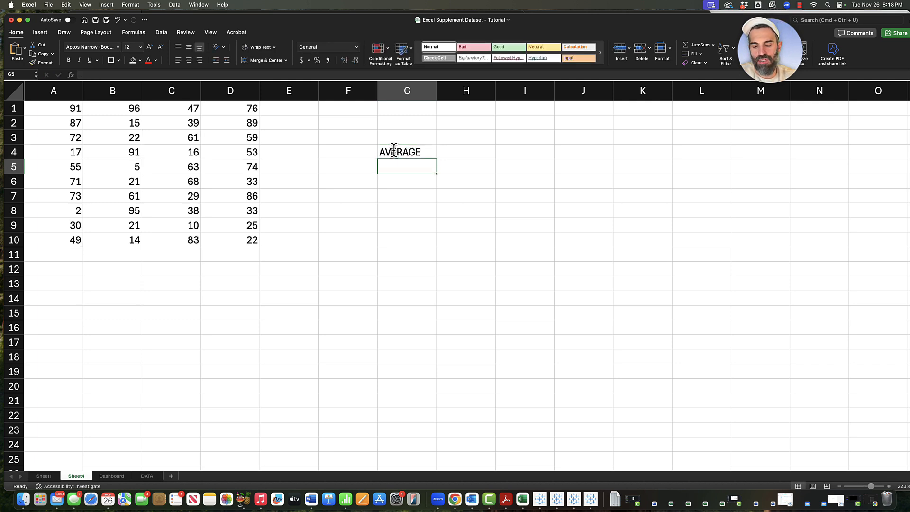
text(TOTAL)
key(Return)
text(ST DEV)
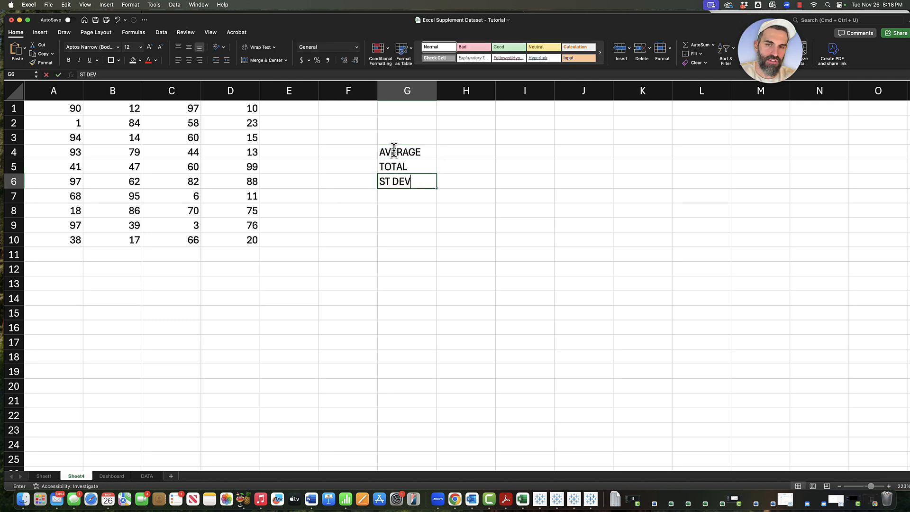
key(Return)
text(VARIANCE)
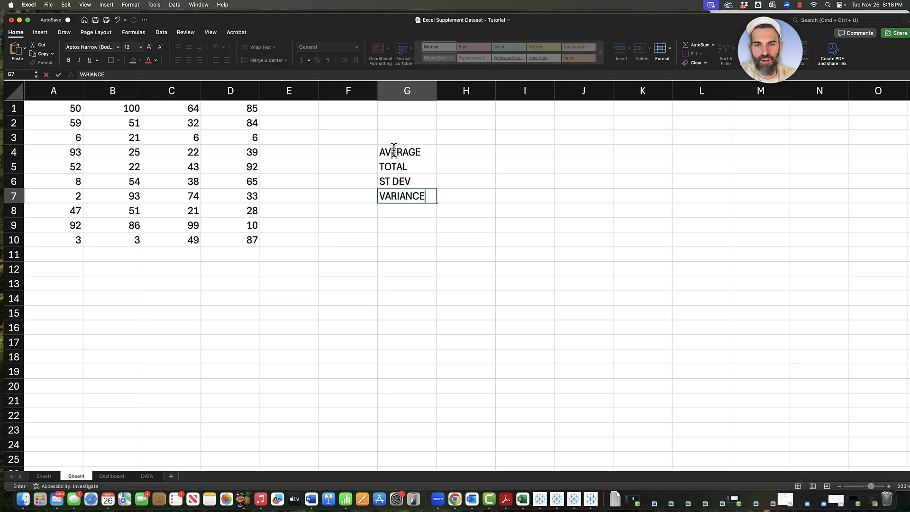
key(Tab)
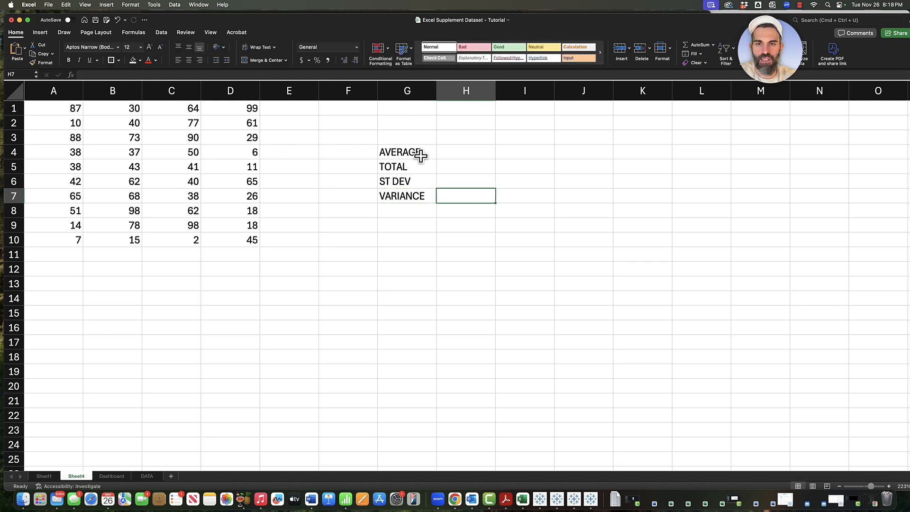
Calculate the average and total of A1:D10 in H4 and H5 with AVERAGE and SUM, referencing the cell range directly.
click(481, 153)
text(=AVERAGE()
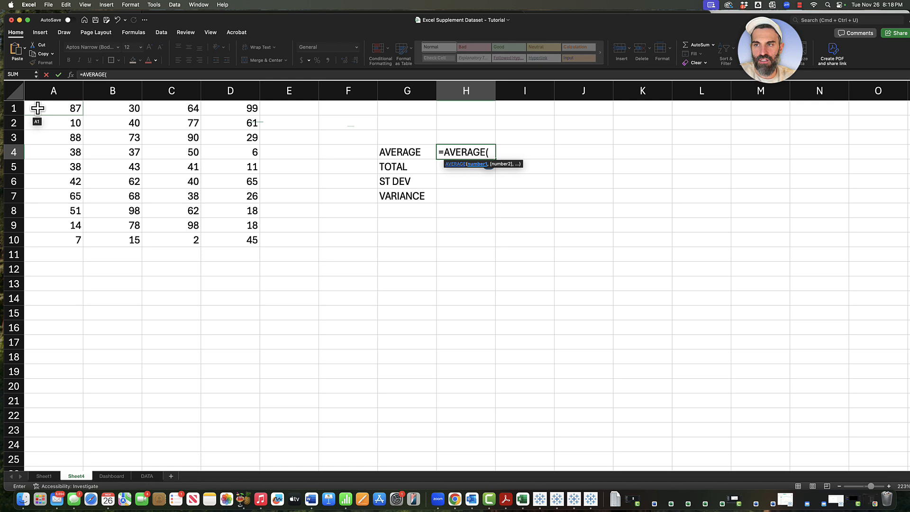
drag(36, 110, 218, 235)
key(Return)
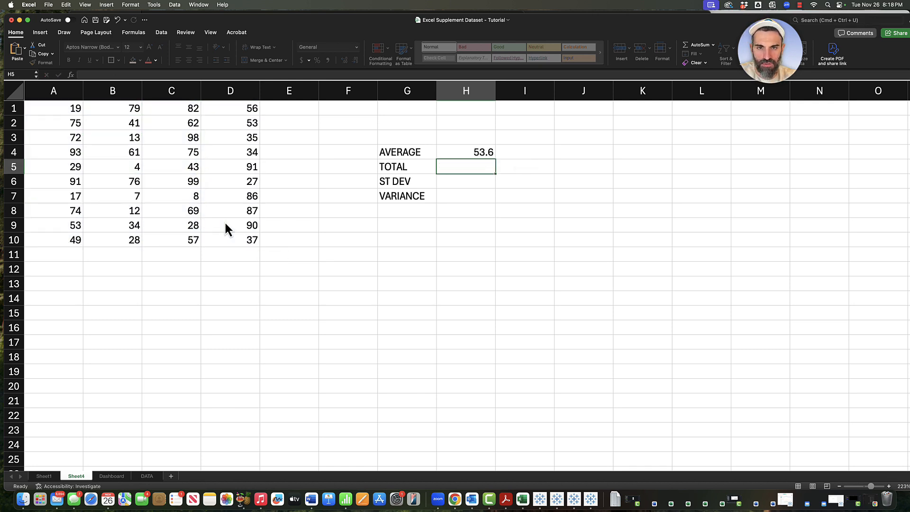
text(=SUM()
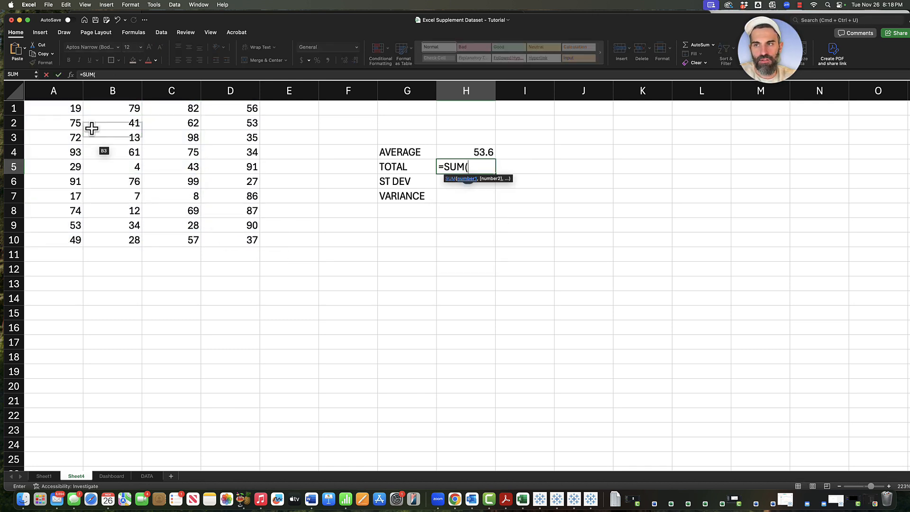
drag(53, 108, 230, 240)
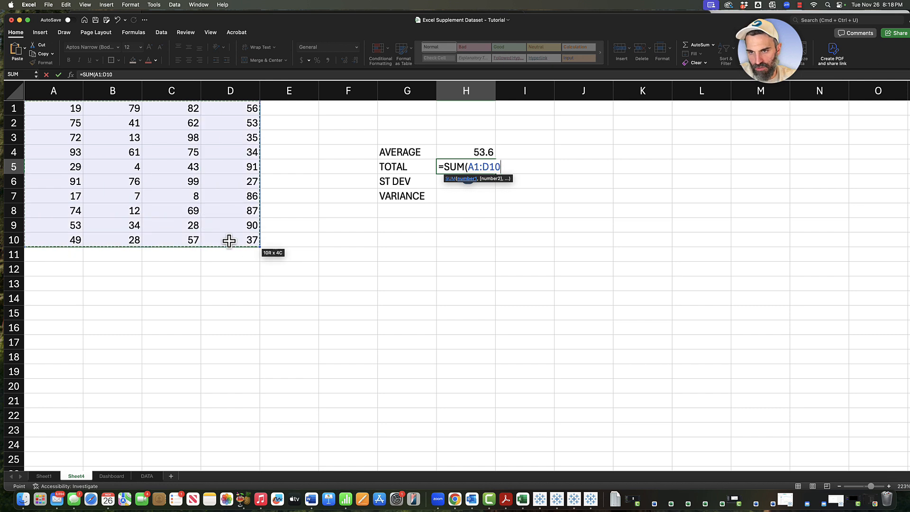
text())
key(Return)
Calculate the sample standard deviation of A1:D10 in H6 with STDEV.S.
text(=ST)
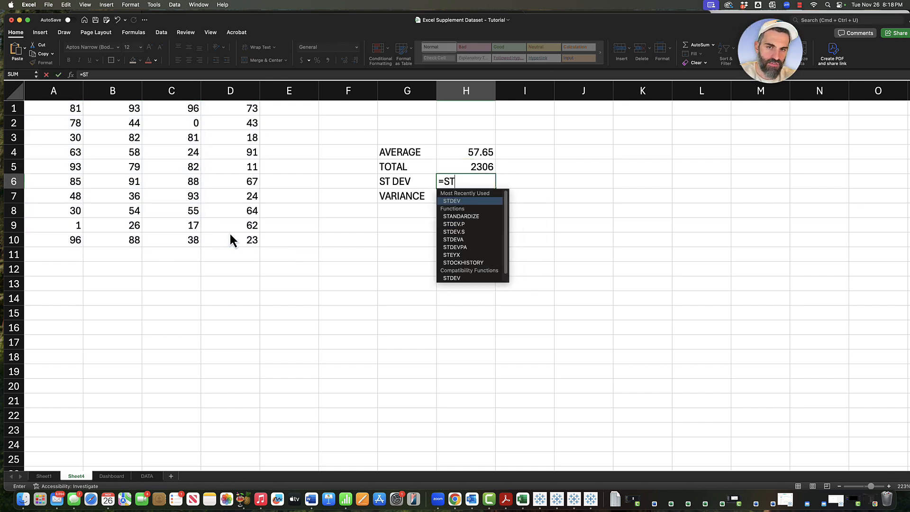
text(DEV.S()
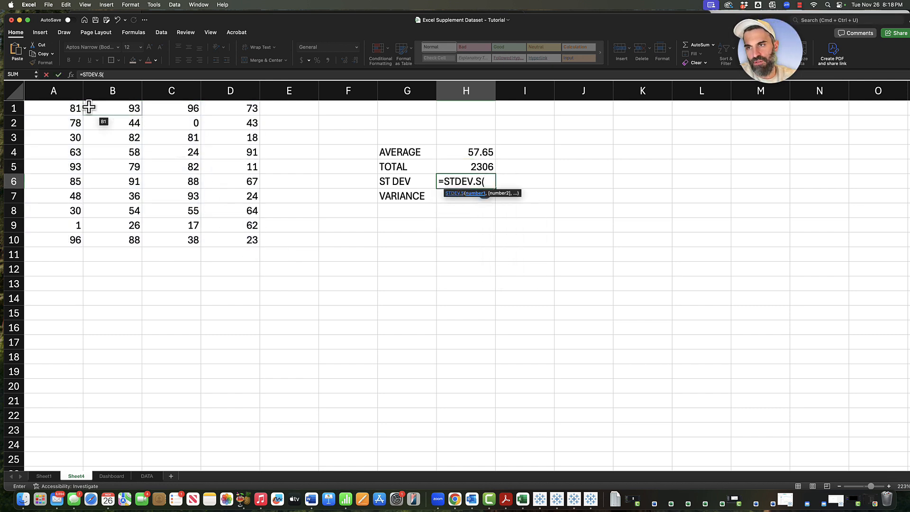
drag(76, 108, 232, 240)
text())
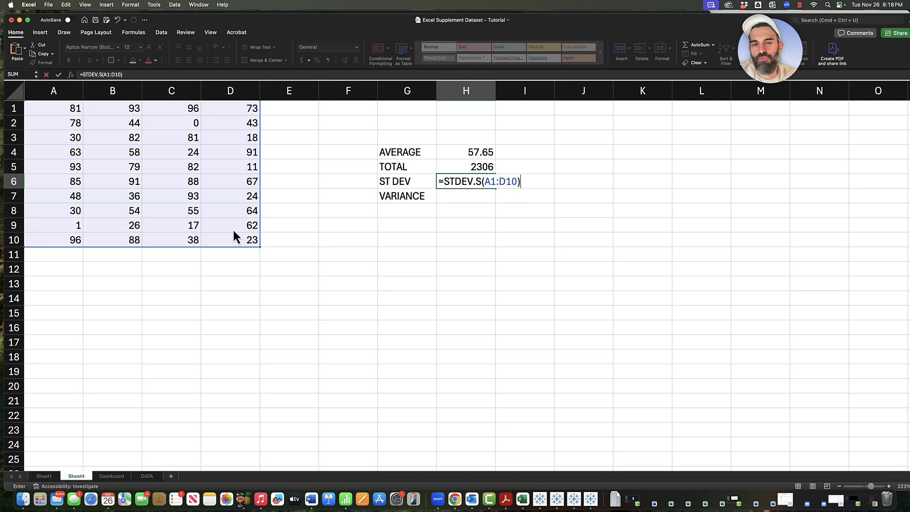
key(Return)
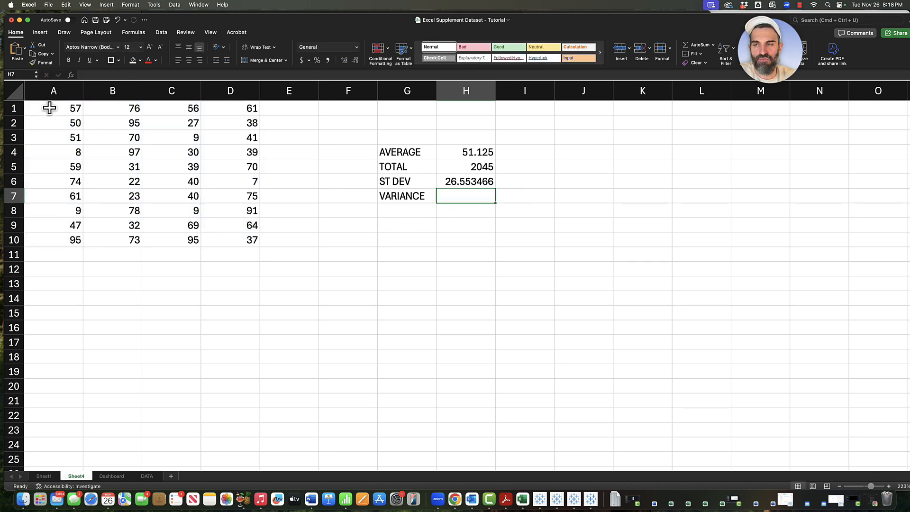
Define the name data for the random-number range A1:D10.
drag(47, 109, 229, 239)
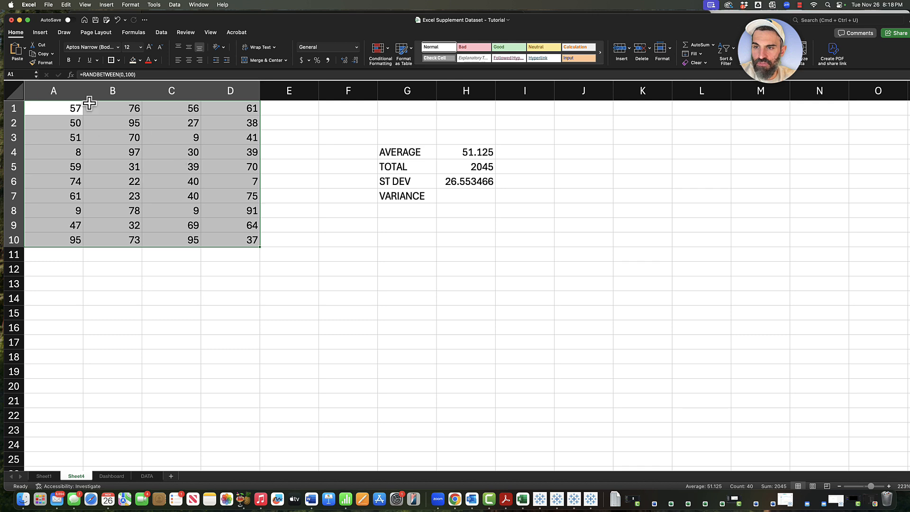
click(14, 74)
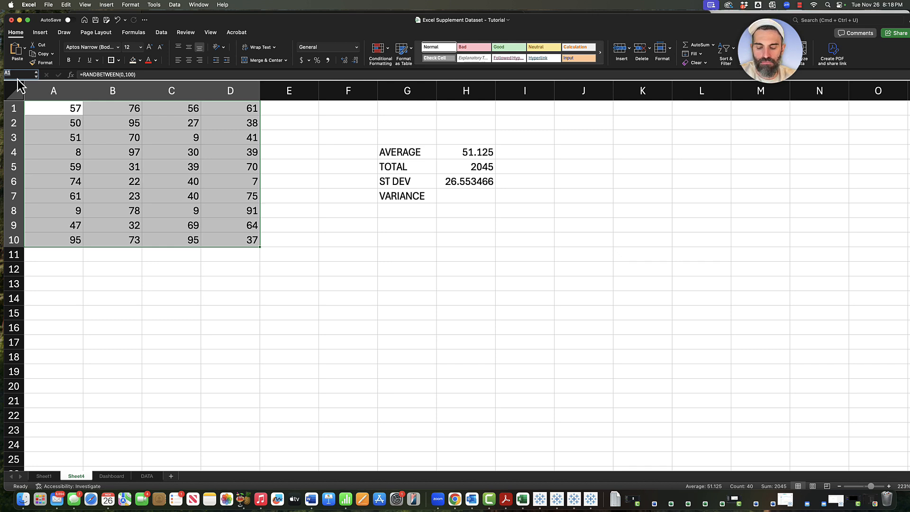
text(data)
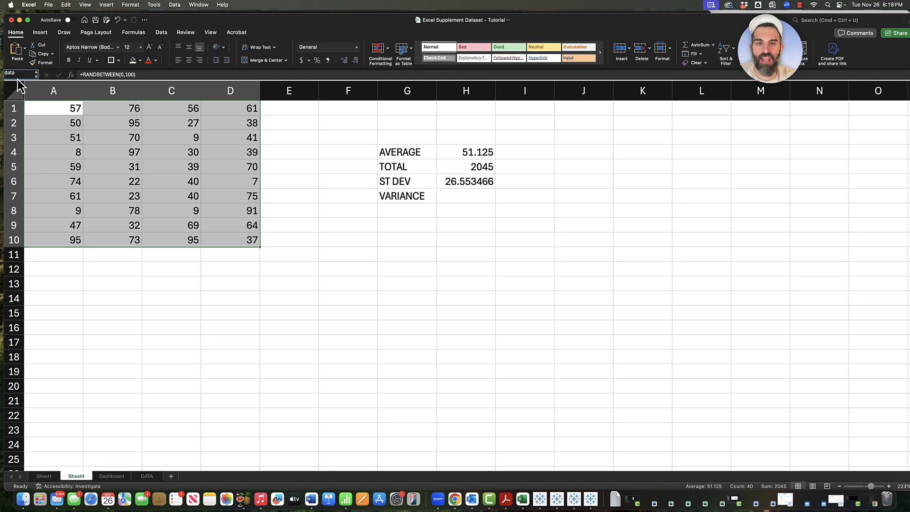
key(Return)
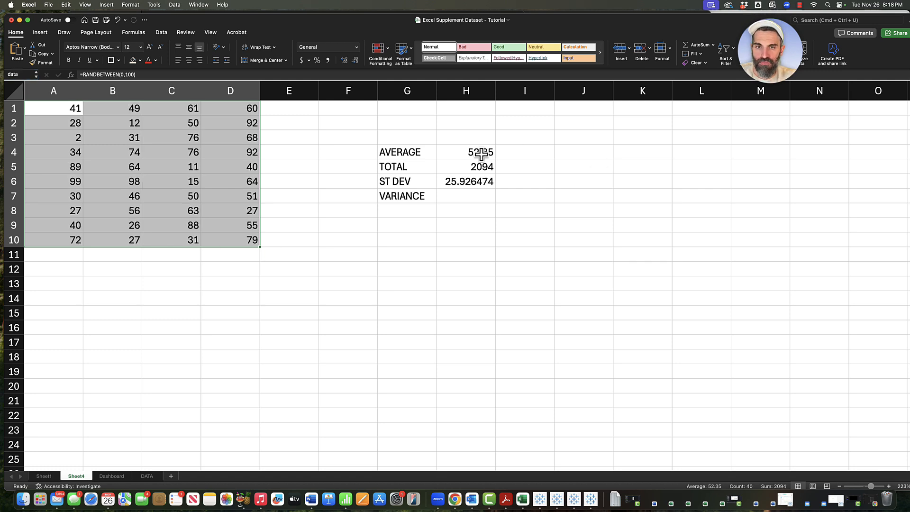
Clear the average, total and standard deviation formulas beside the labels in column H.
click(472, 199)
click(470, 91)
click(507, 152)
drag(472, 123, 472, 220)
key(Delete)
Calculate the average in H4 with the AVERAGE function, using the named range data as its argument.
click(470, 150)
text(=)
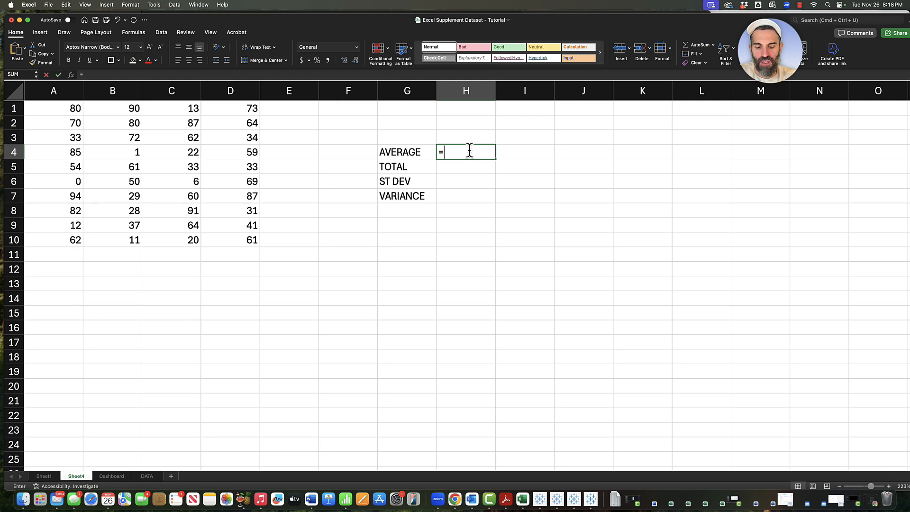
text(average()
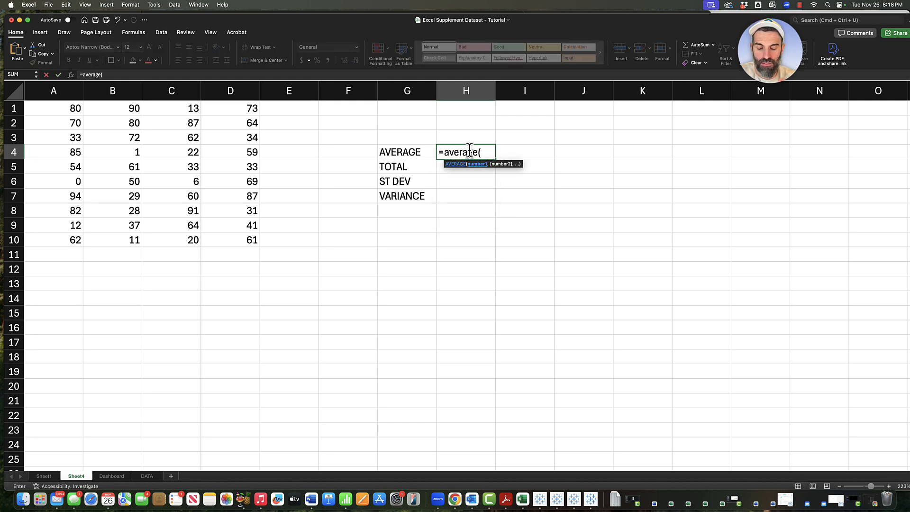
text(data)
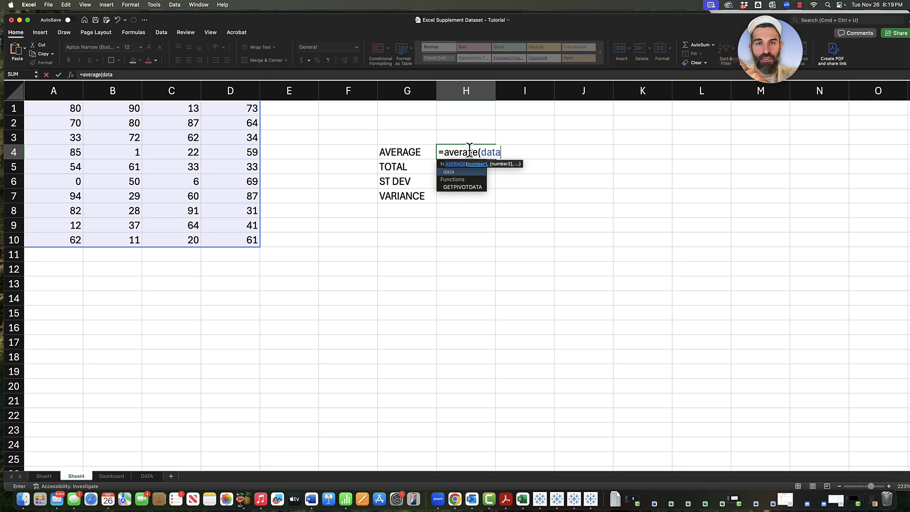
key(Return)
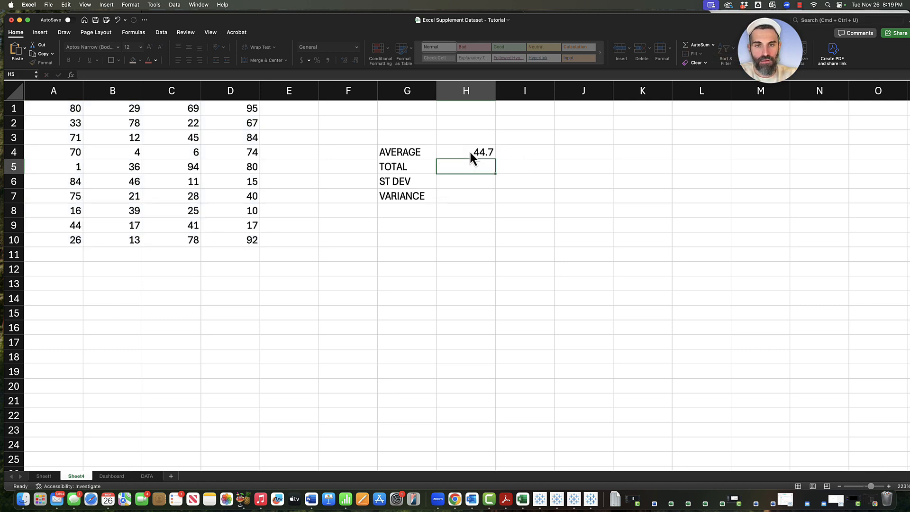
Calculate the total of the random numbers in A1:D10 in cell H5 with SUM.
text(=sum()
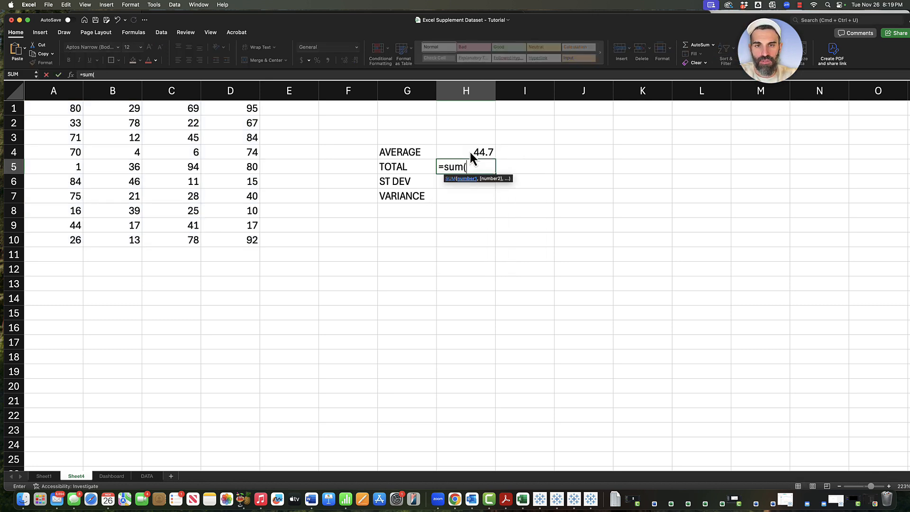
text(a1:d10))
key(Return)
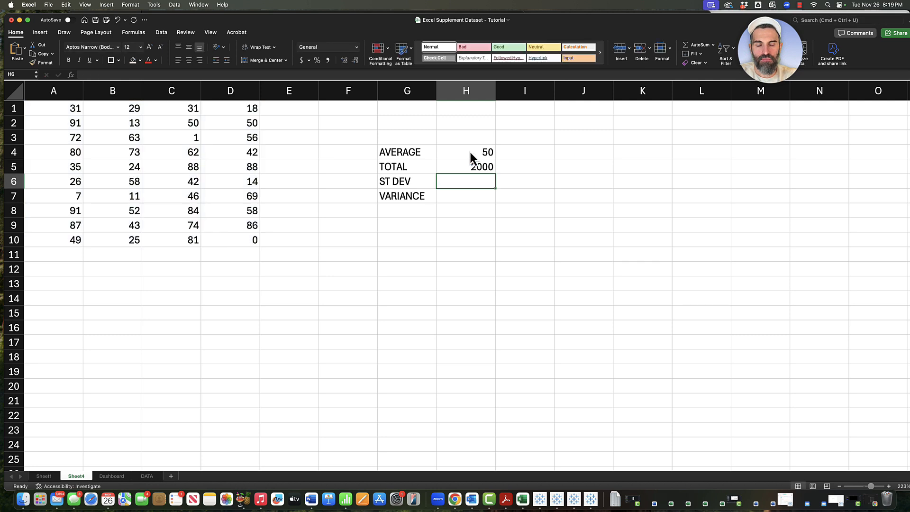